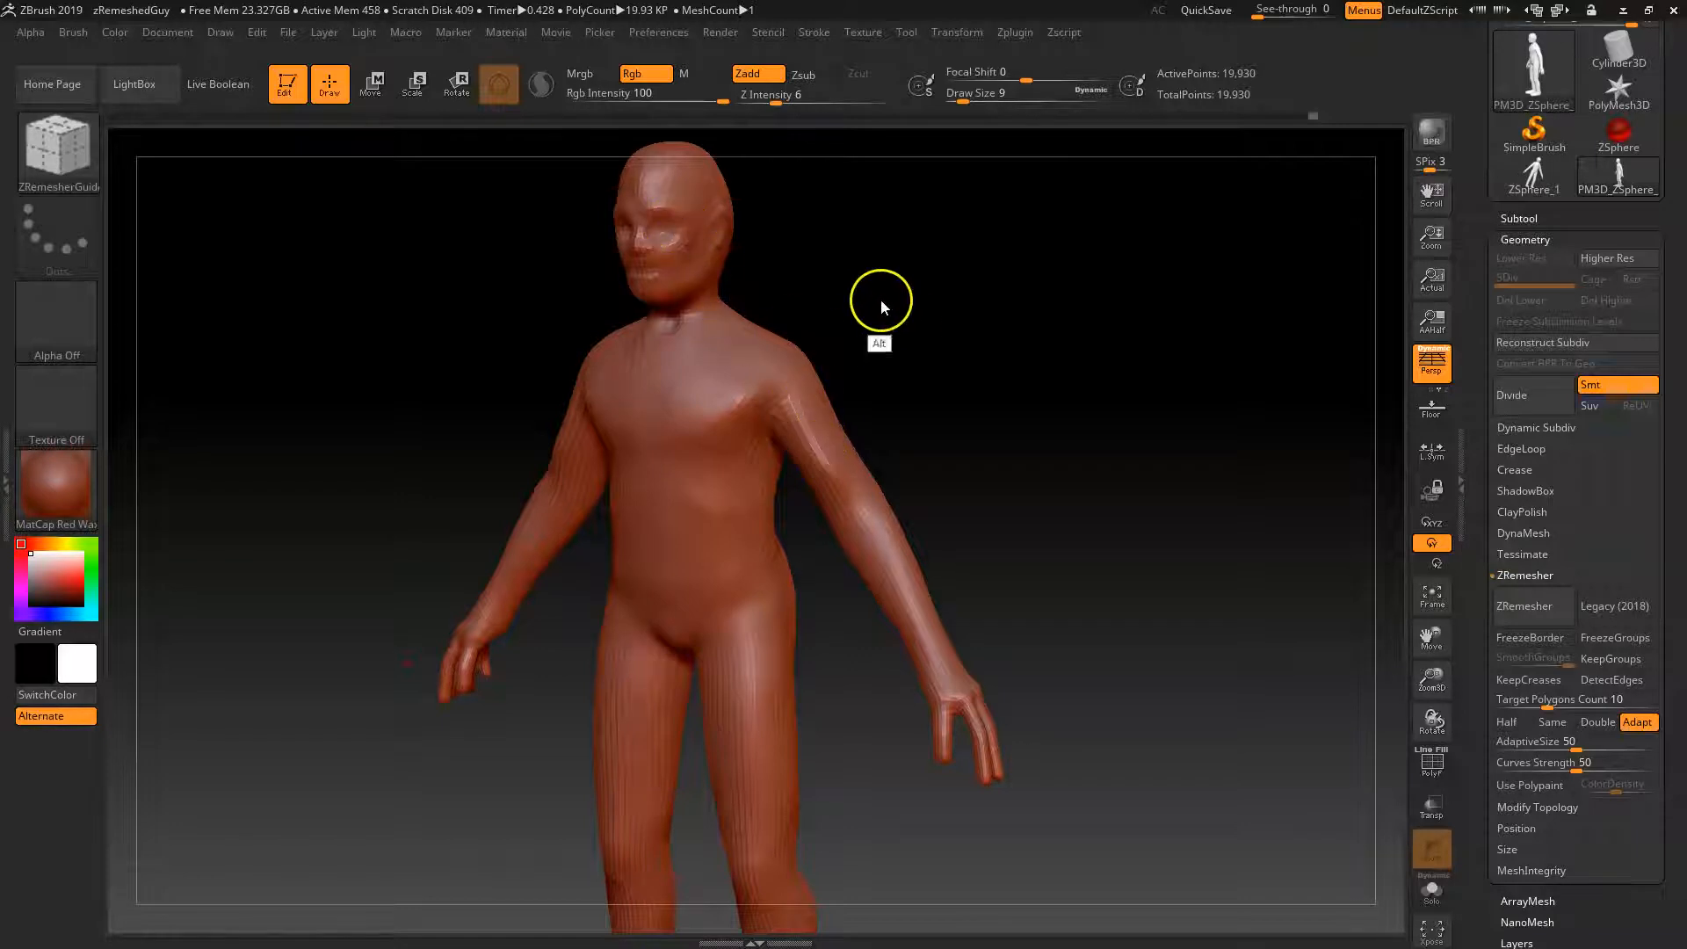
Append a Sphere3D to the figure as a new subtool.
drag(895, 346, 1251, 426)
click(1515, 239)
drag(1529, 241, 1480, 425)
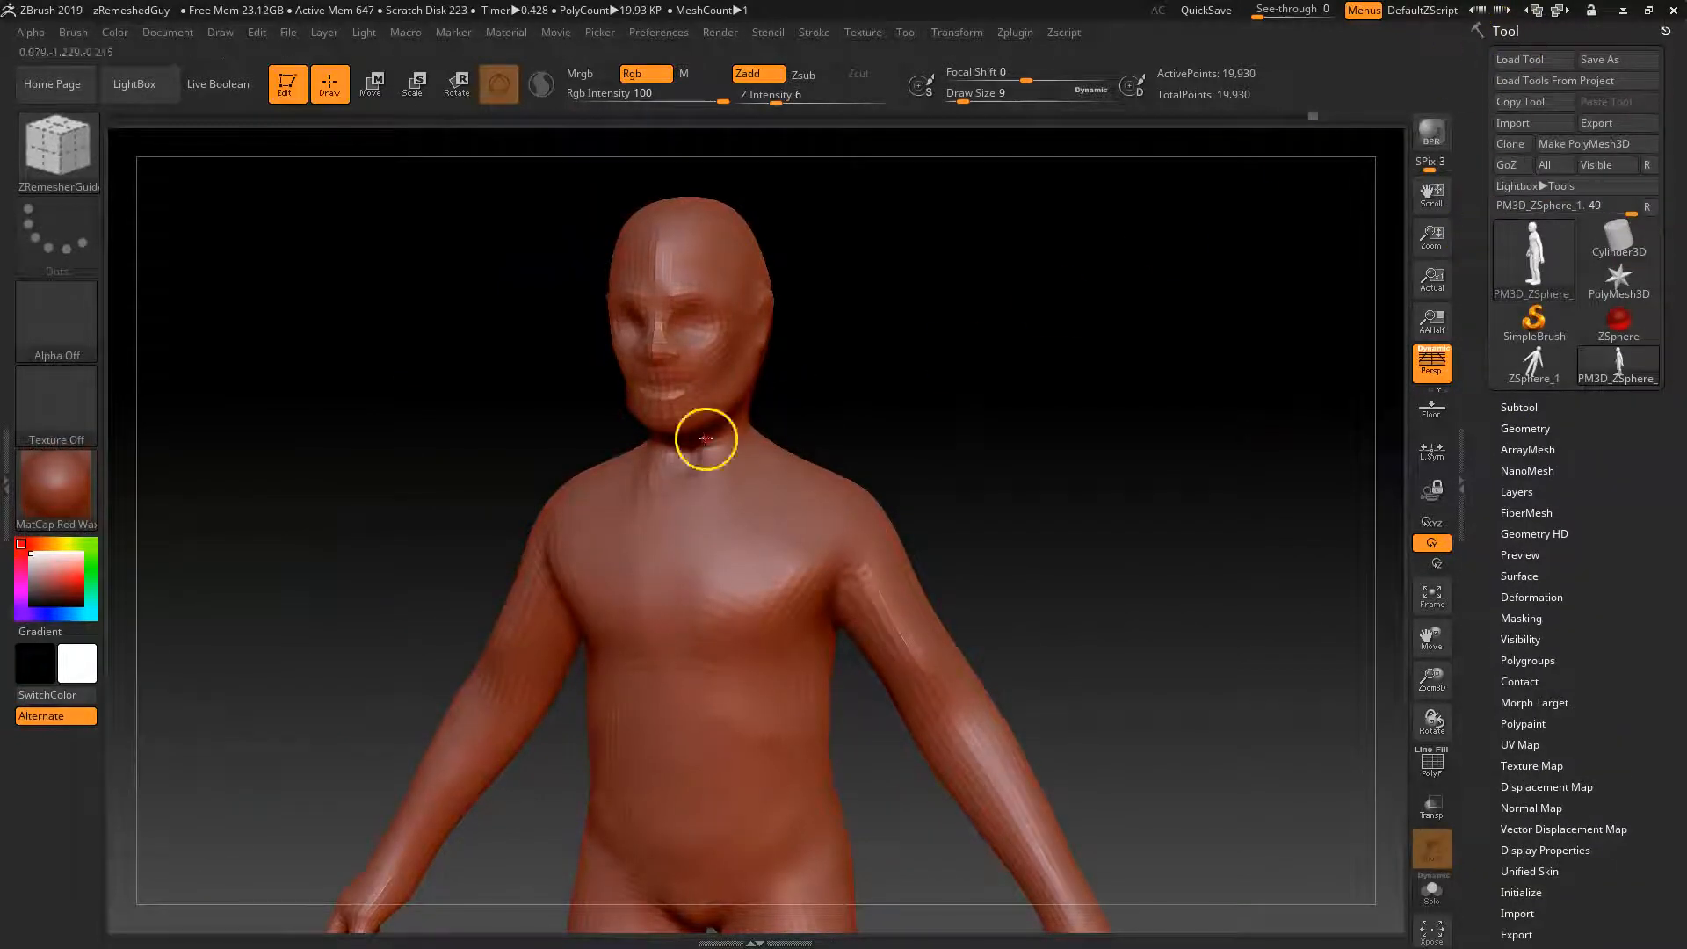
click(1527, 406)
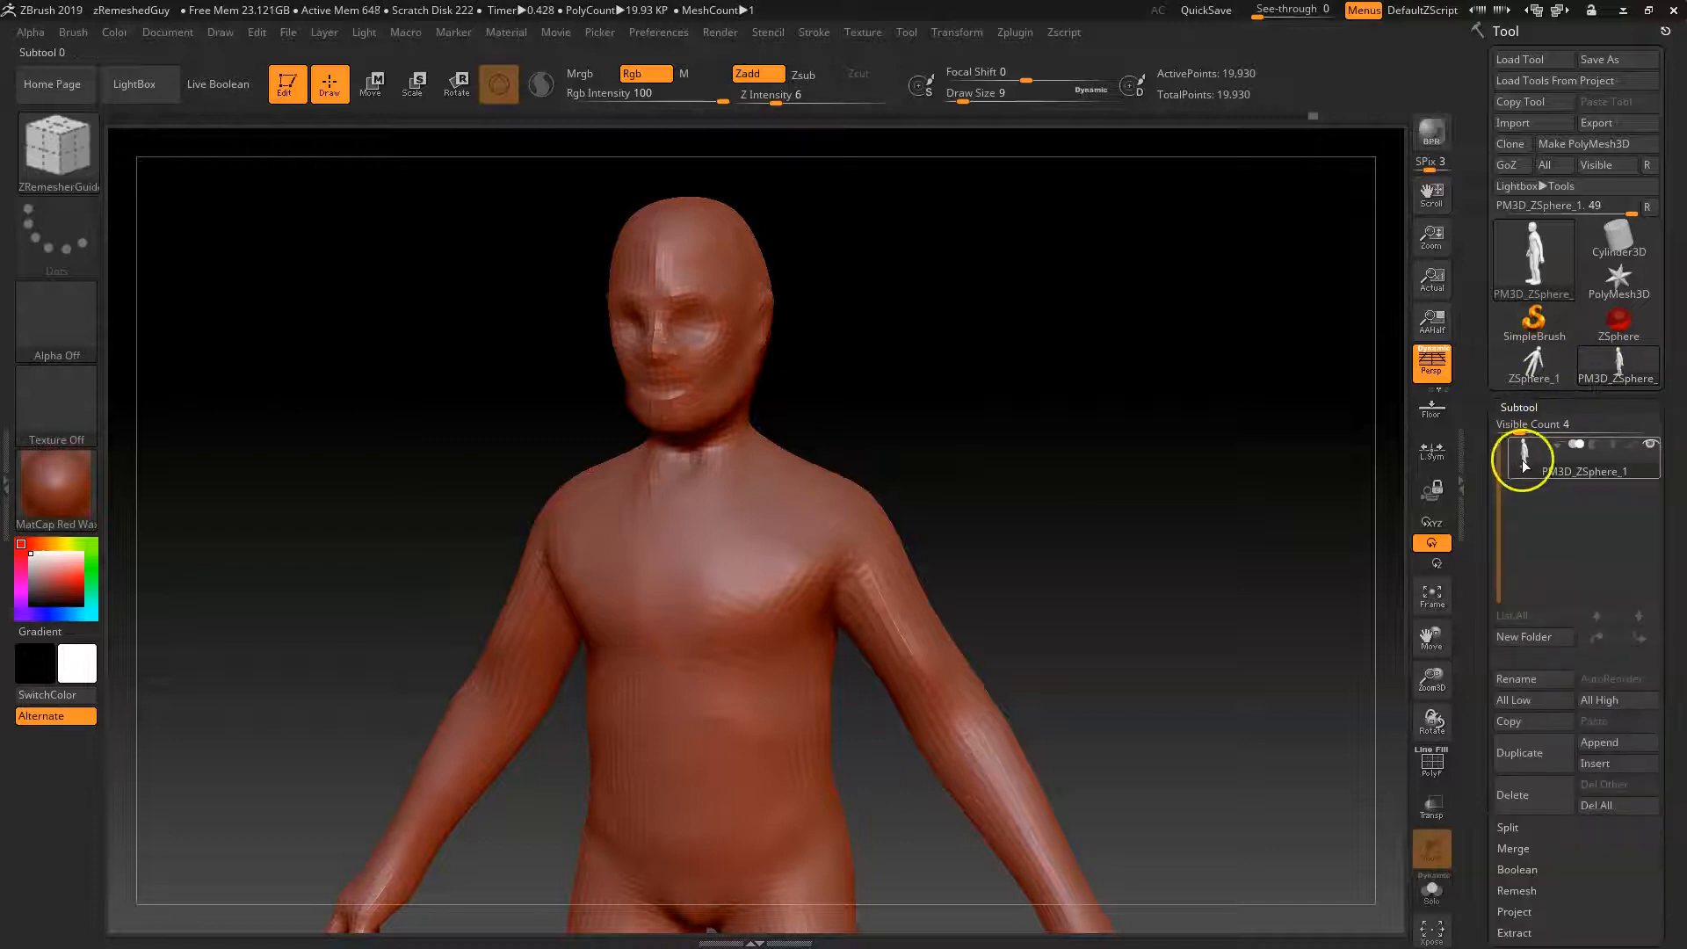
mouse_move(1525, 459)
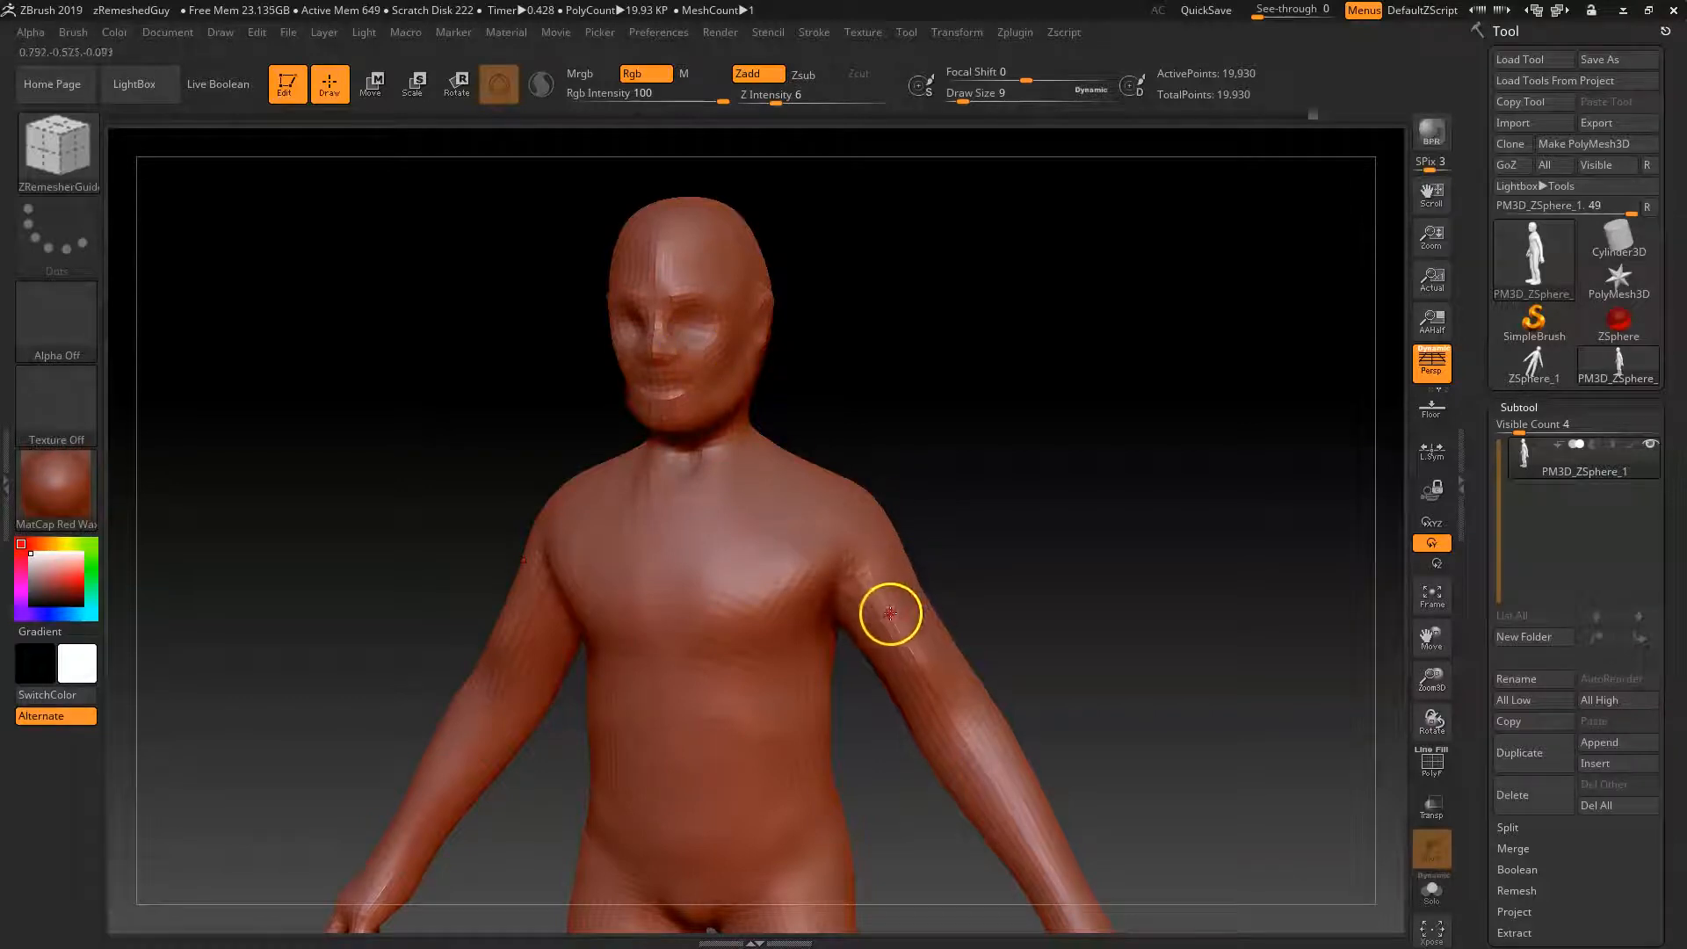
click(1630, 745)
click(1631, 744)
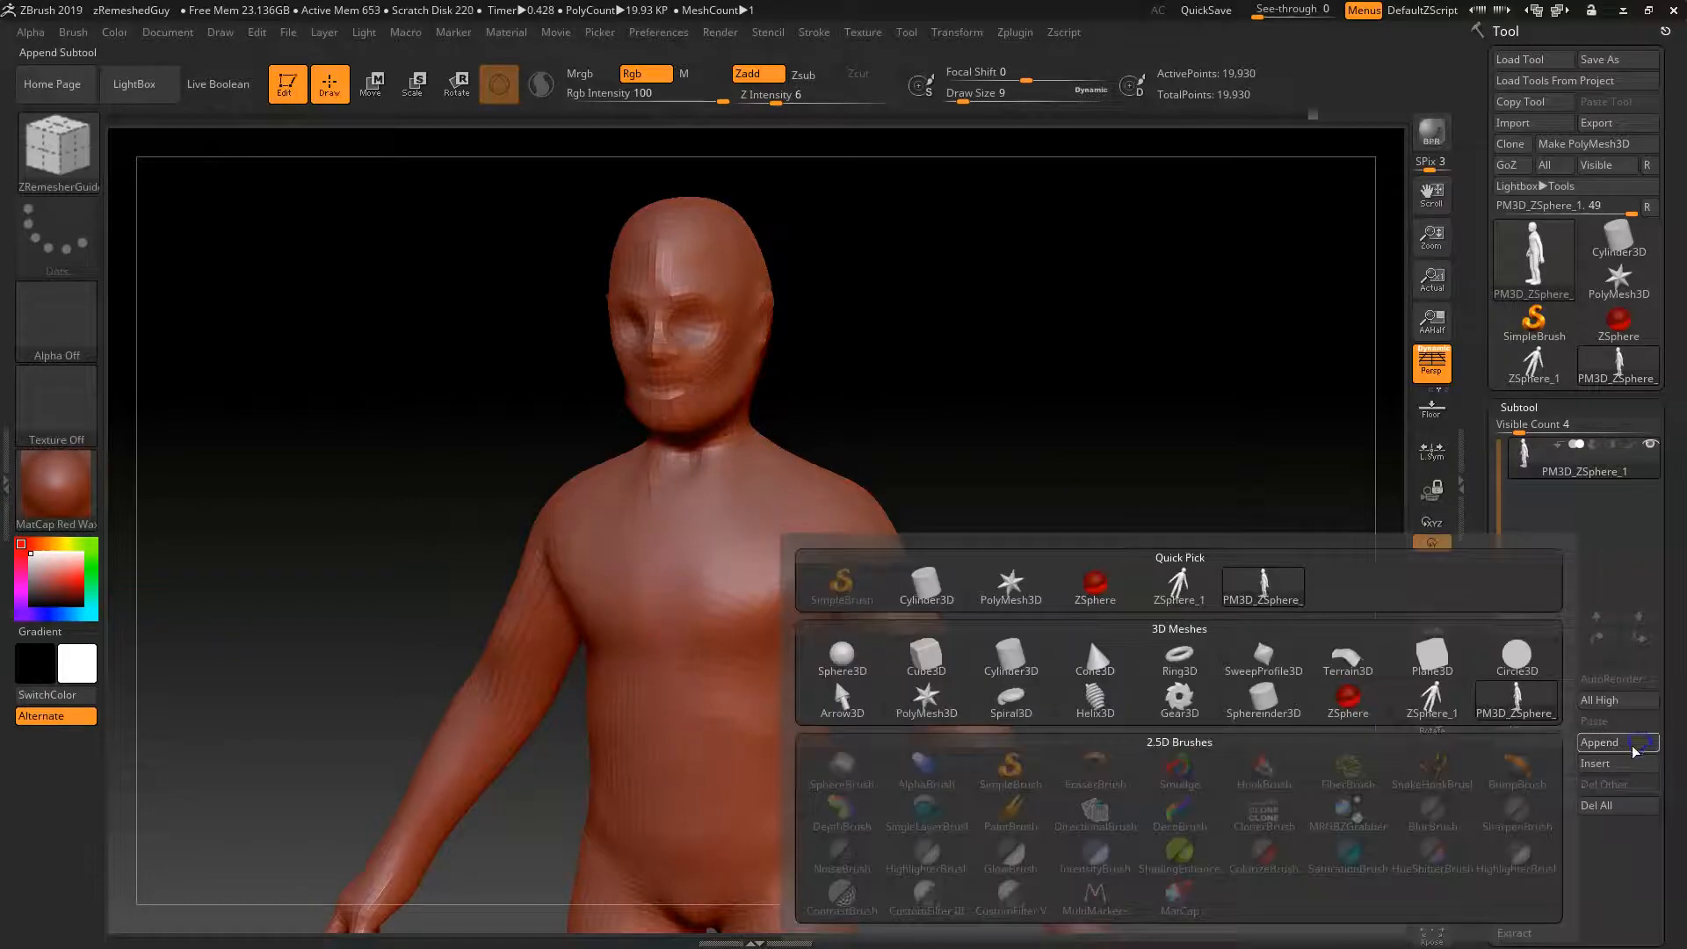
click(848, 657)
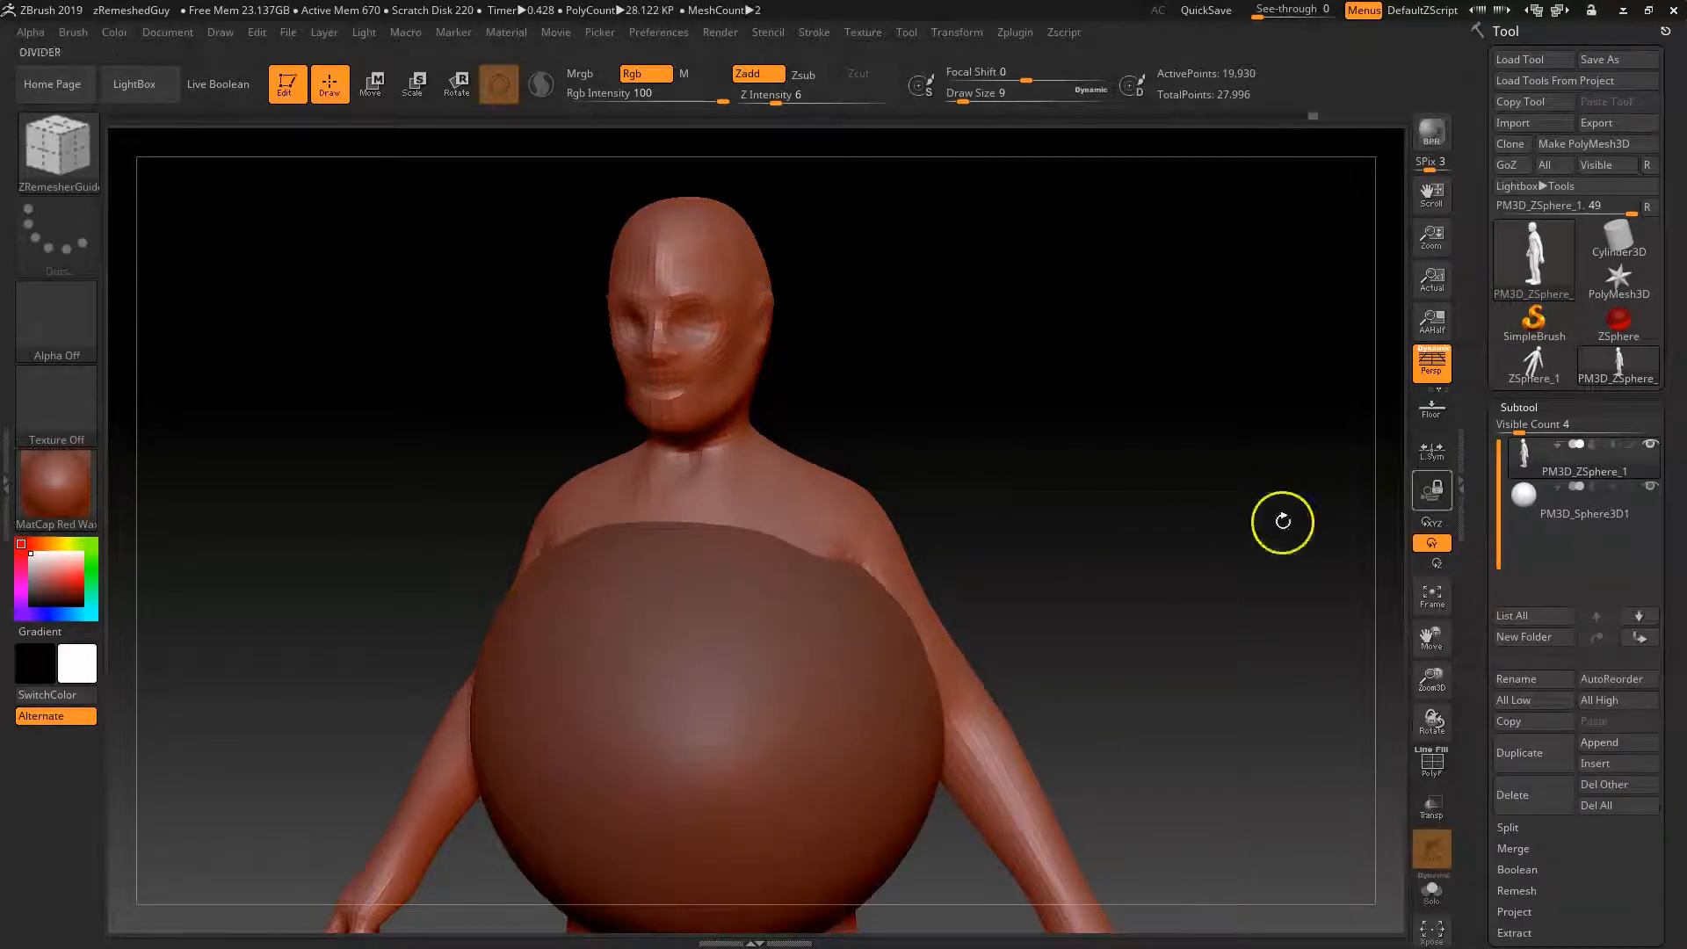
Make the sphere the active subtool, frame it and turn off perspective for a straight front view.
click(1526, 501)
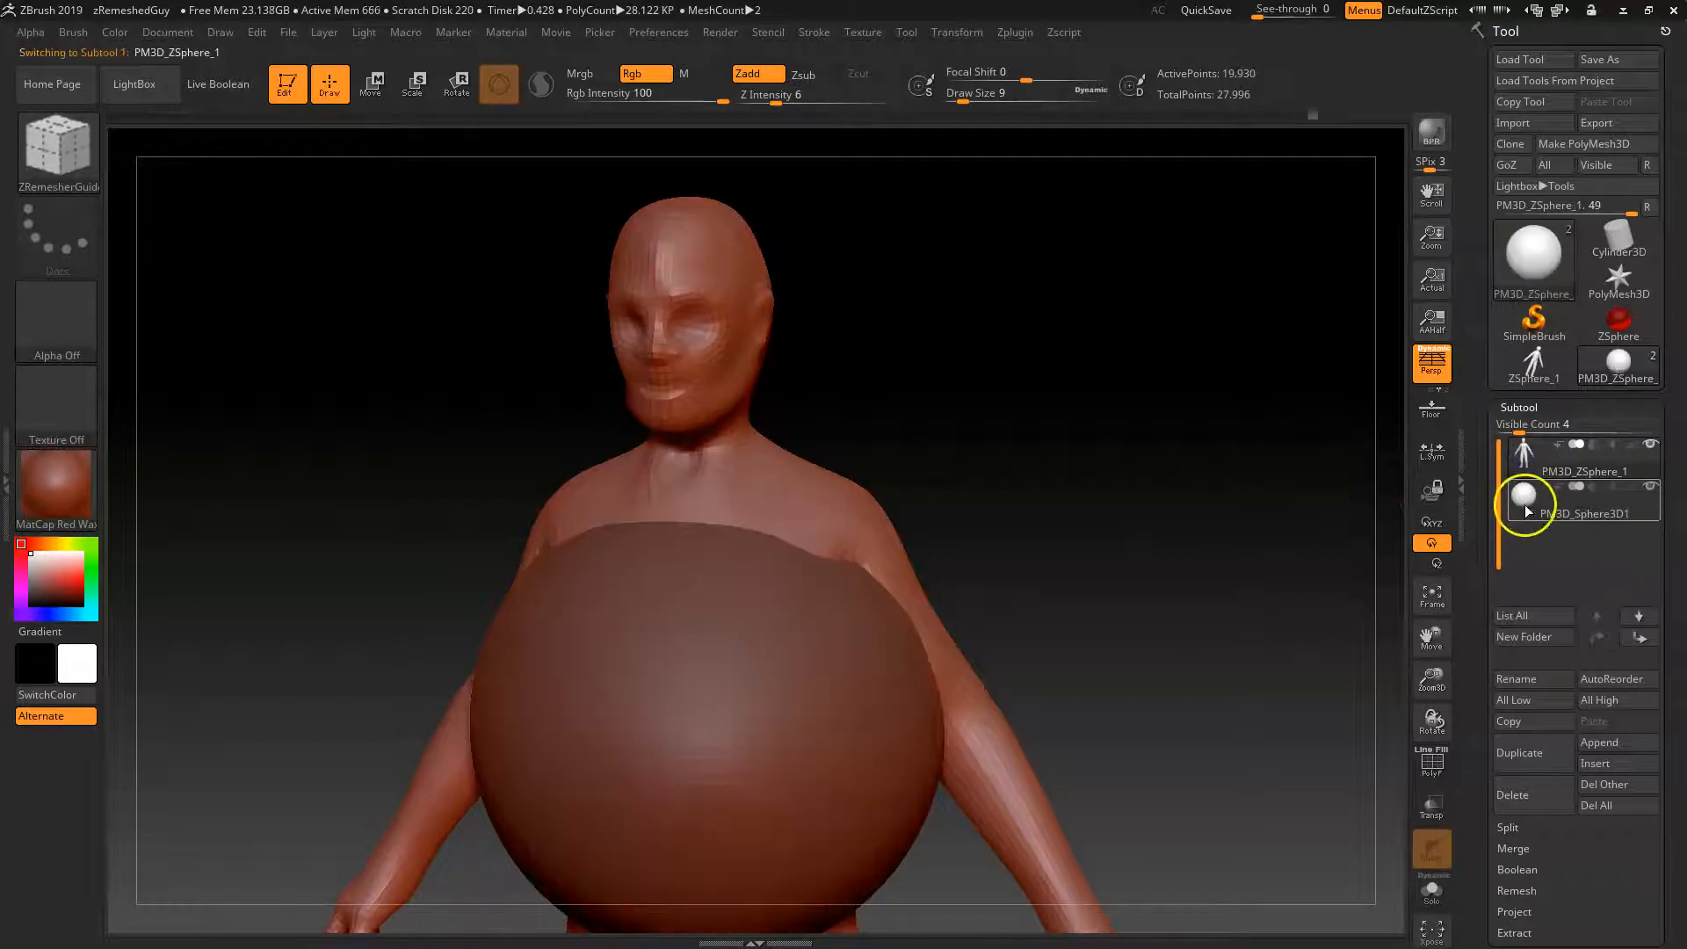
click(1527, 498)
drag(1145, 670, 1087, 626)
key(f)
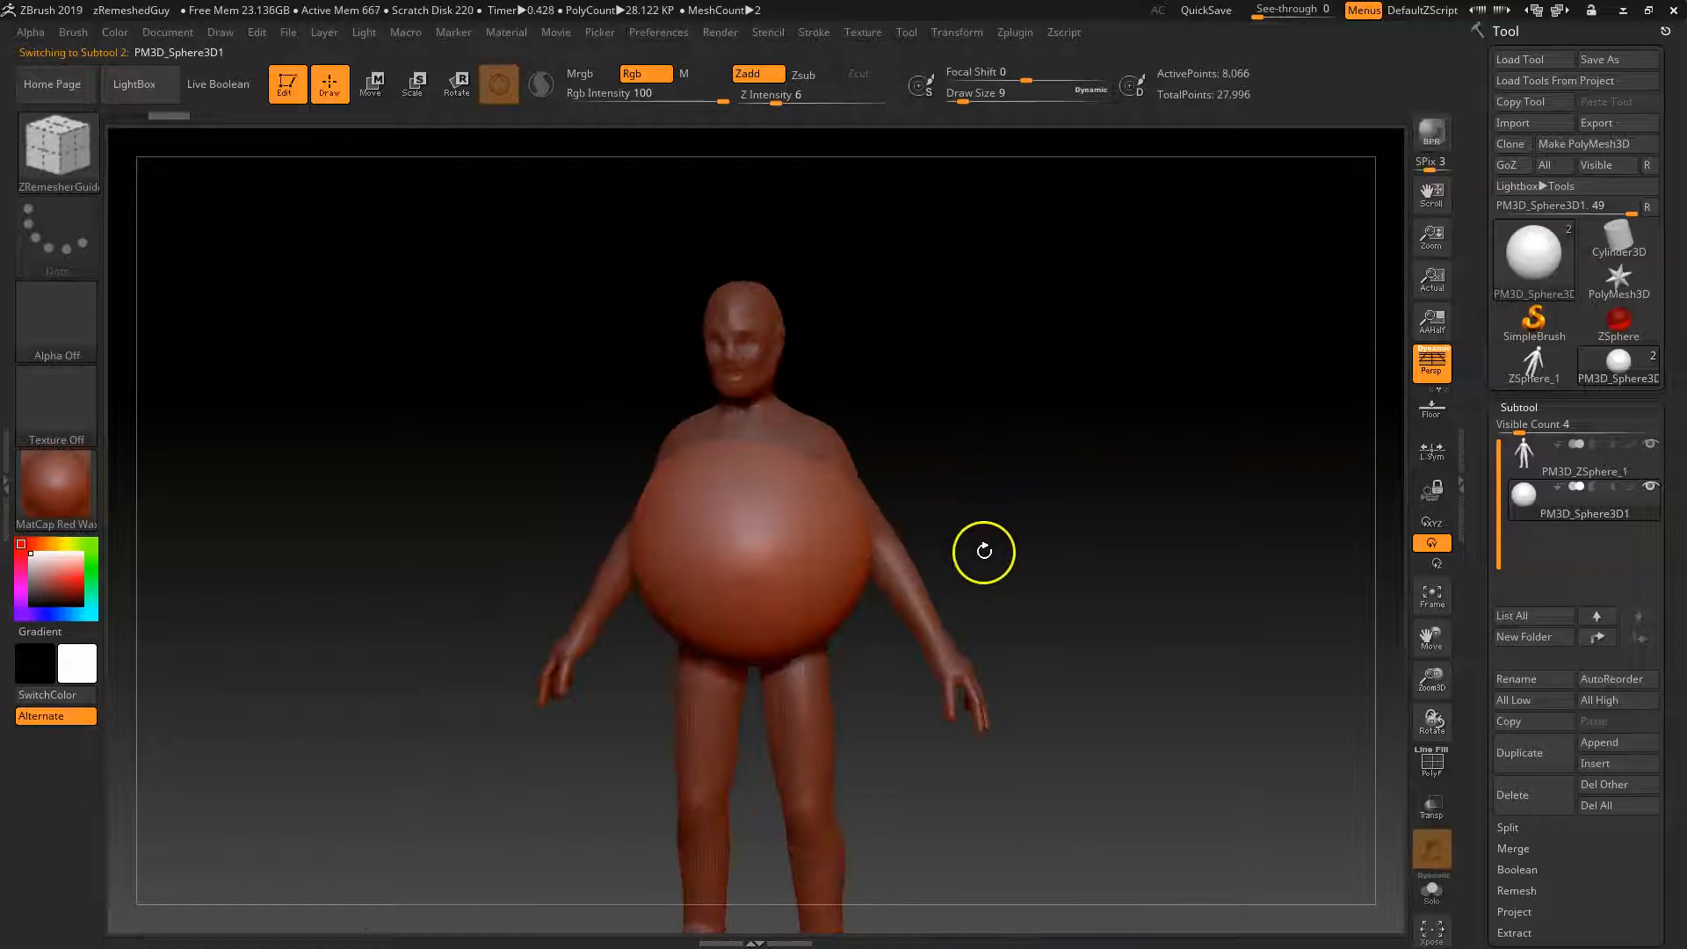
click(1431, 361)
drag(1143, 566, 1037, 568)
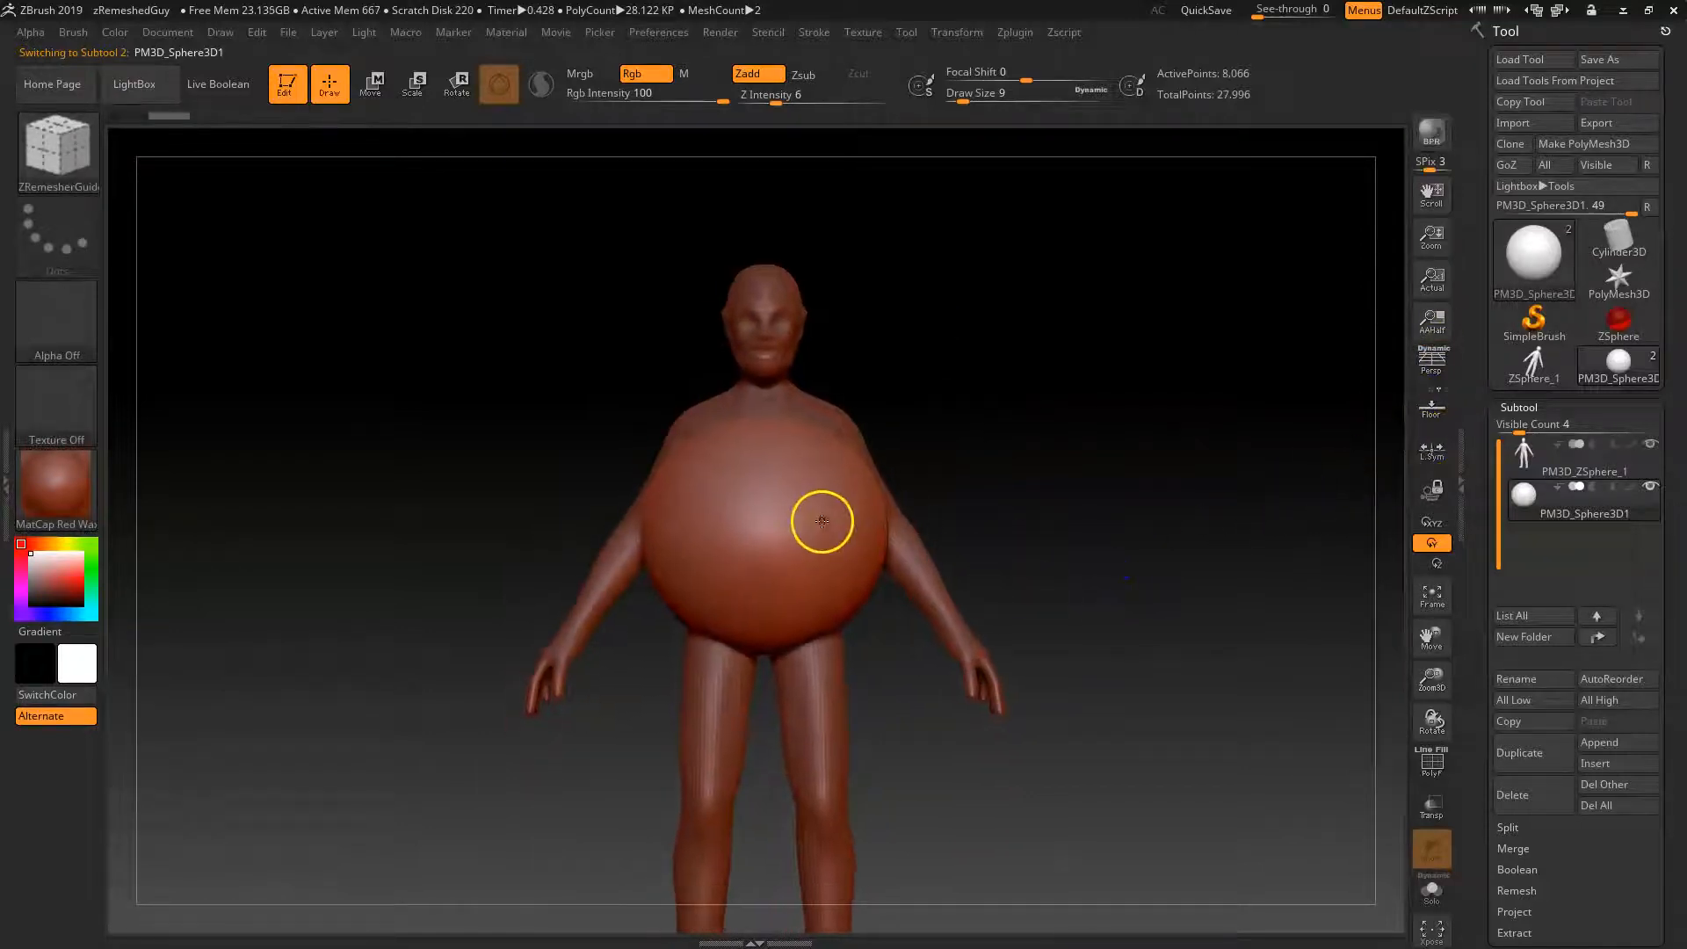
Move the sphere straight up from the torso to the height of the figure's head.
key(w)
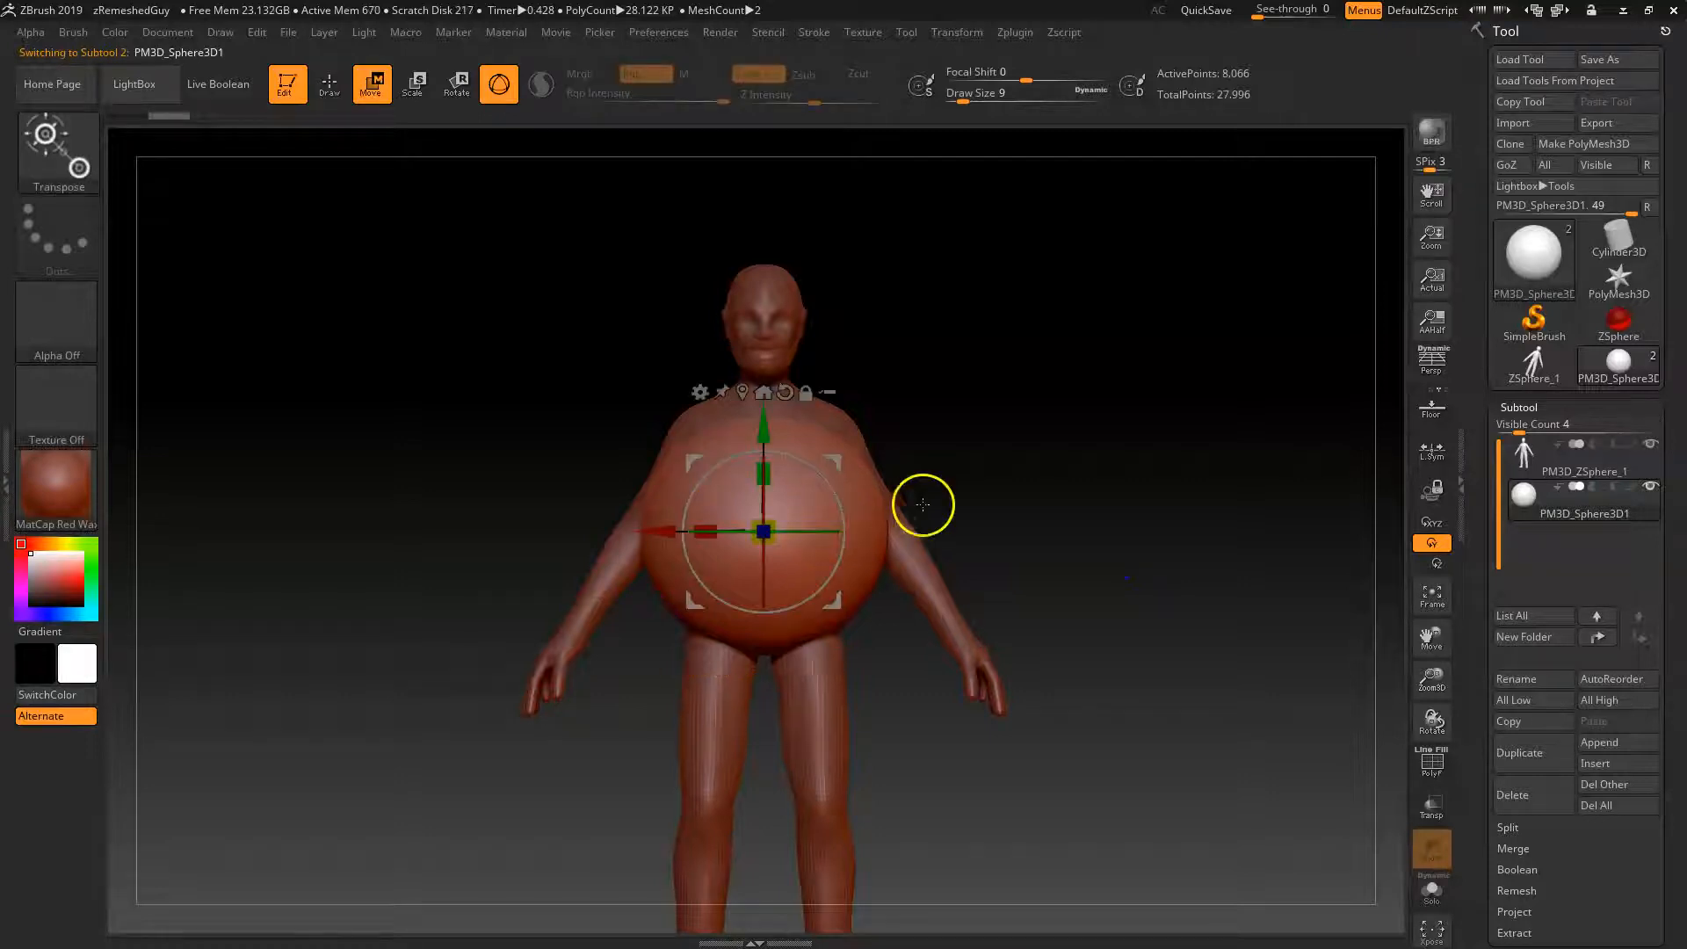
alt+drag(1100, 505, 1104, 569)
drag(764, 489, 764, 286)
drag(1077, 522, 1038, 533)
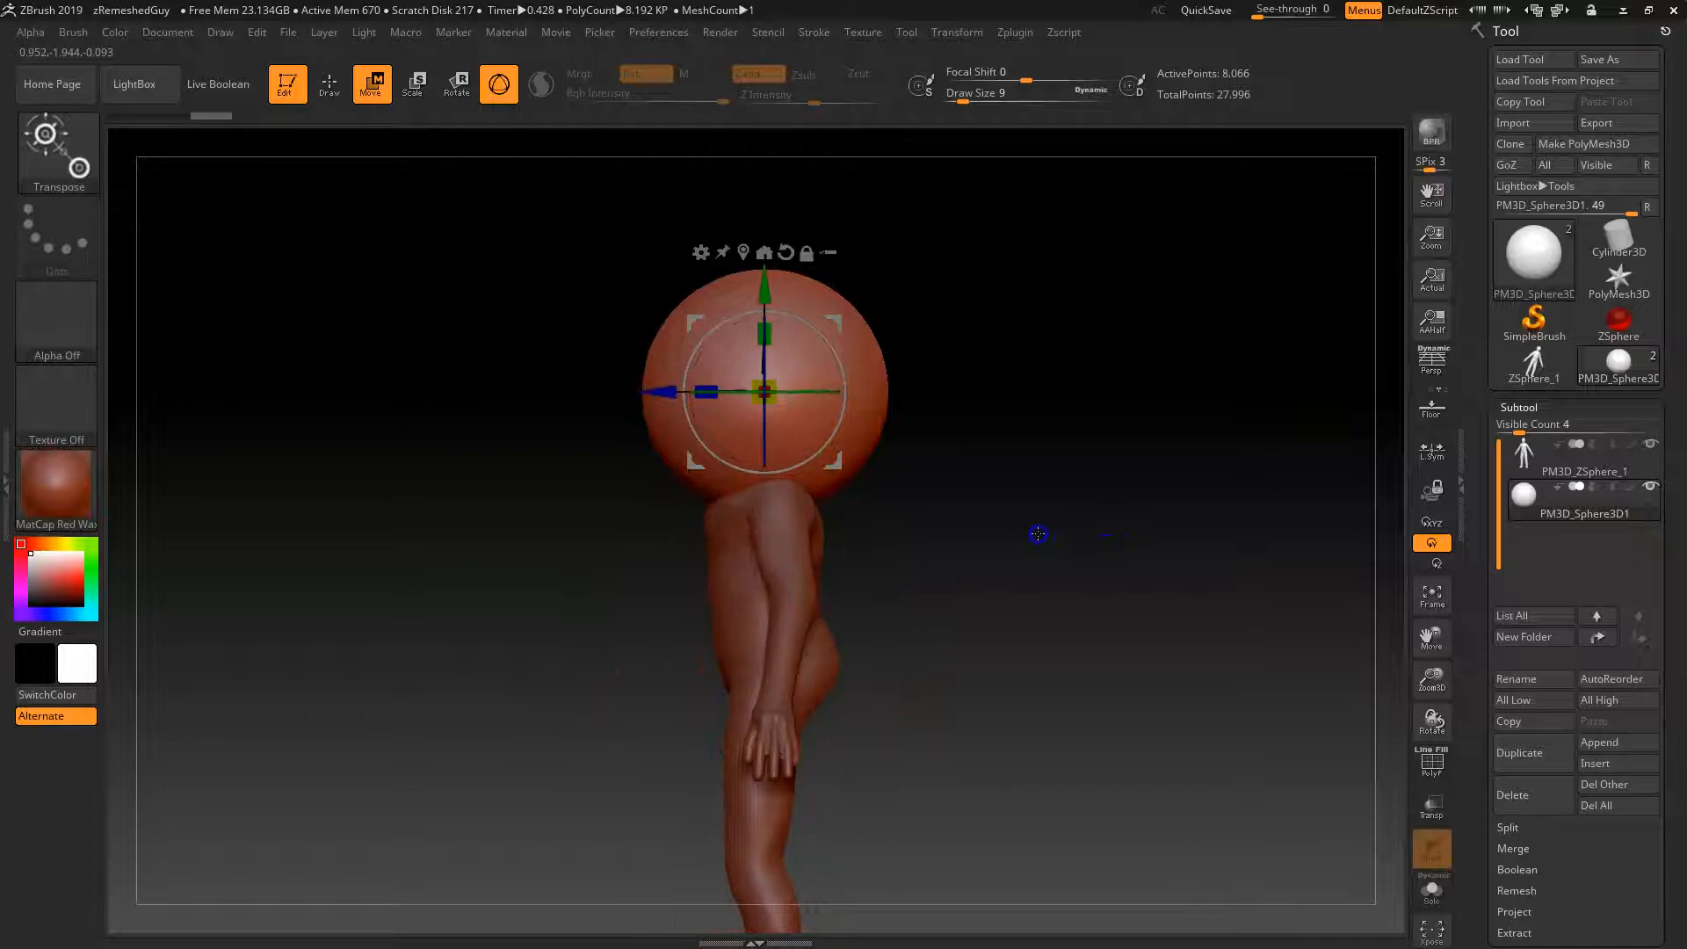
Scale the sphere down uniformly to roughly eyeball size inside the head.
key(e)
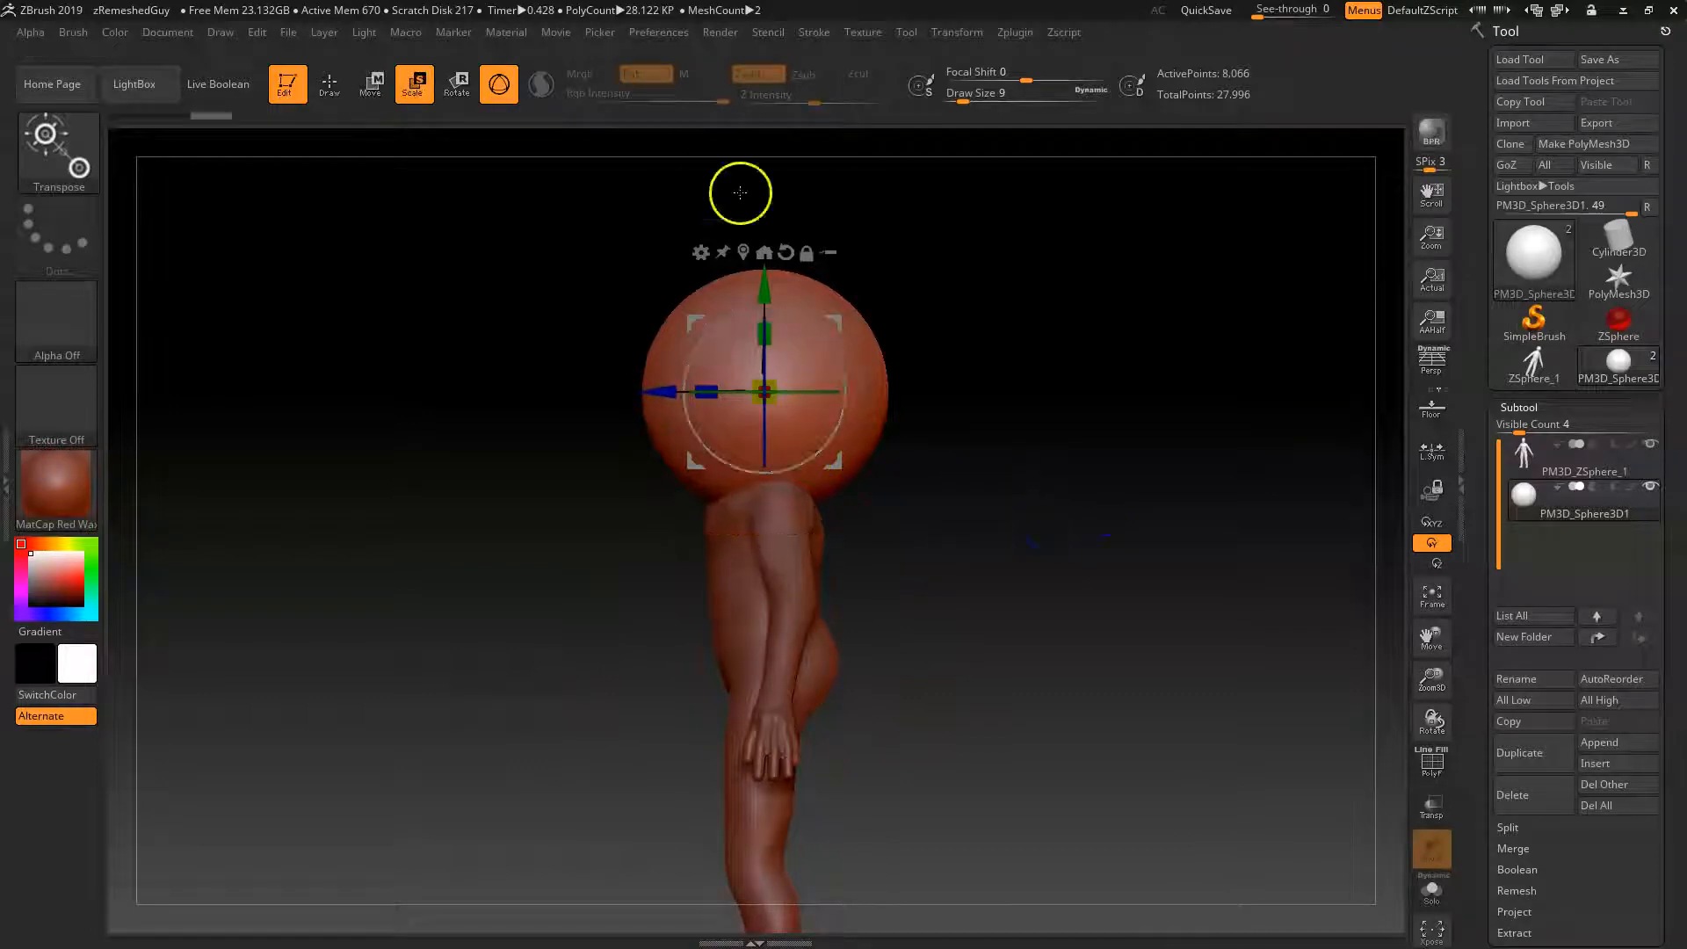
drag(844, 317, 780, 337)
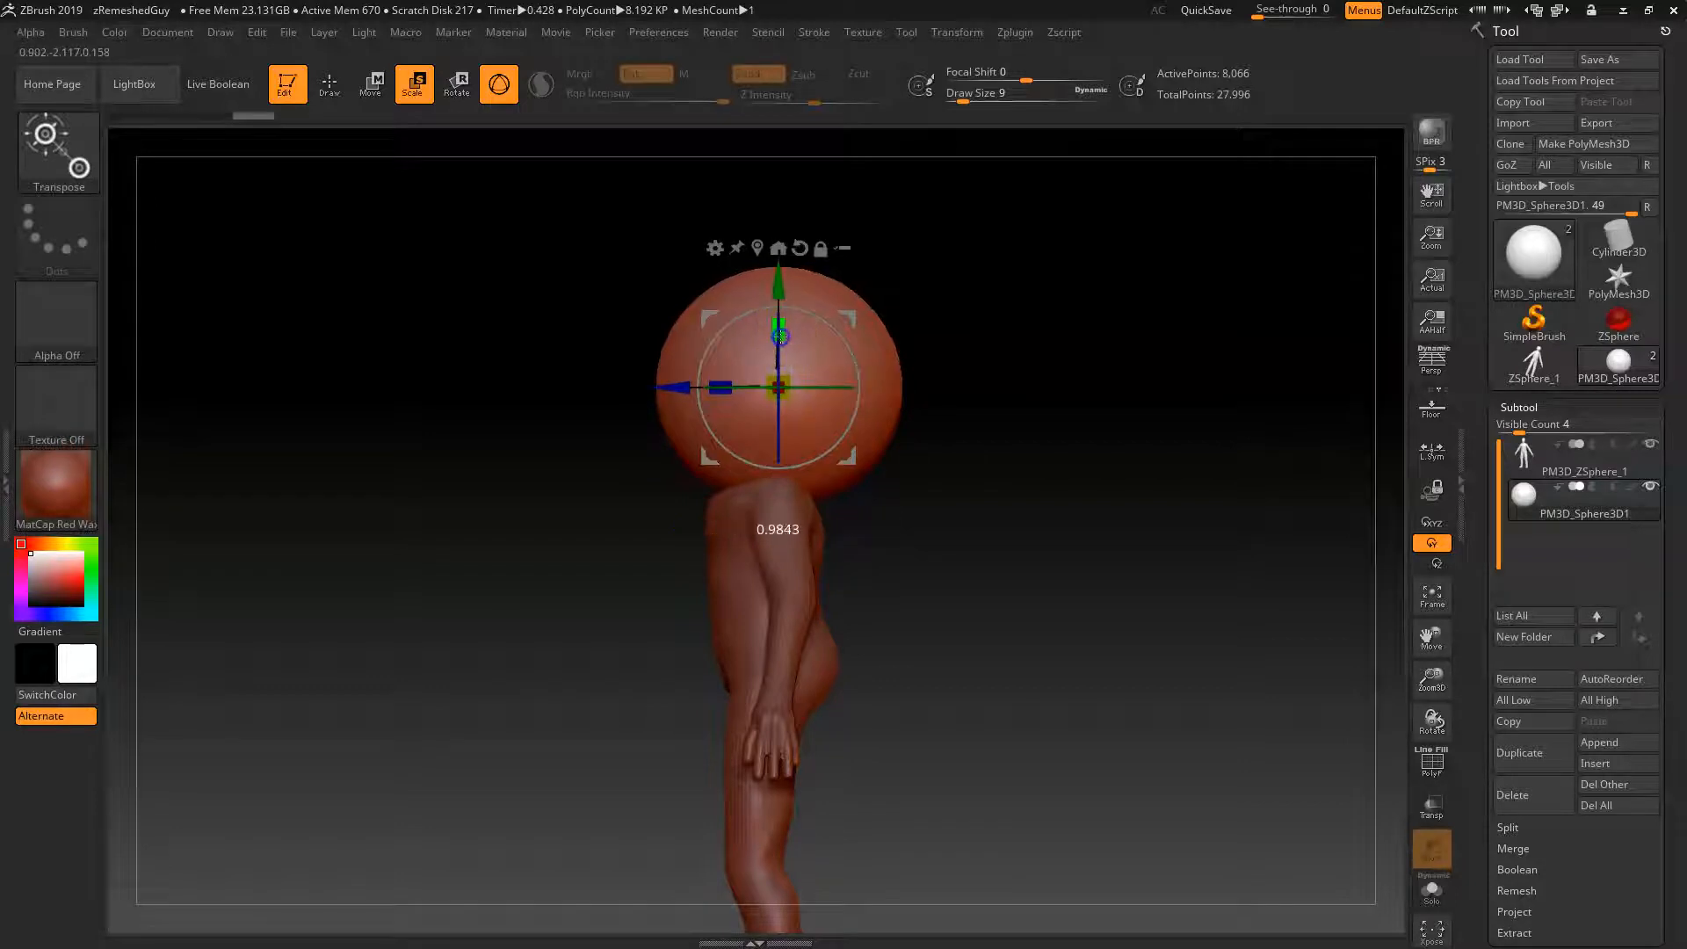
drag(786, 394, 716, 360)
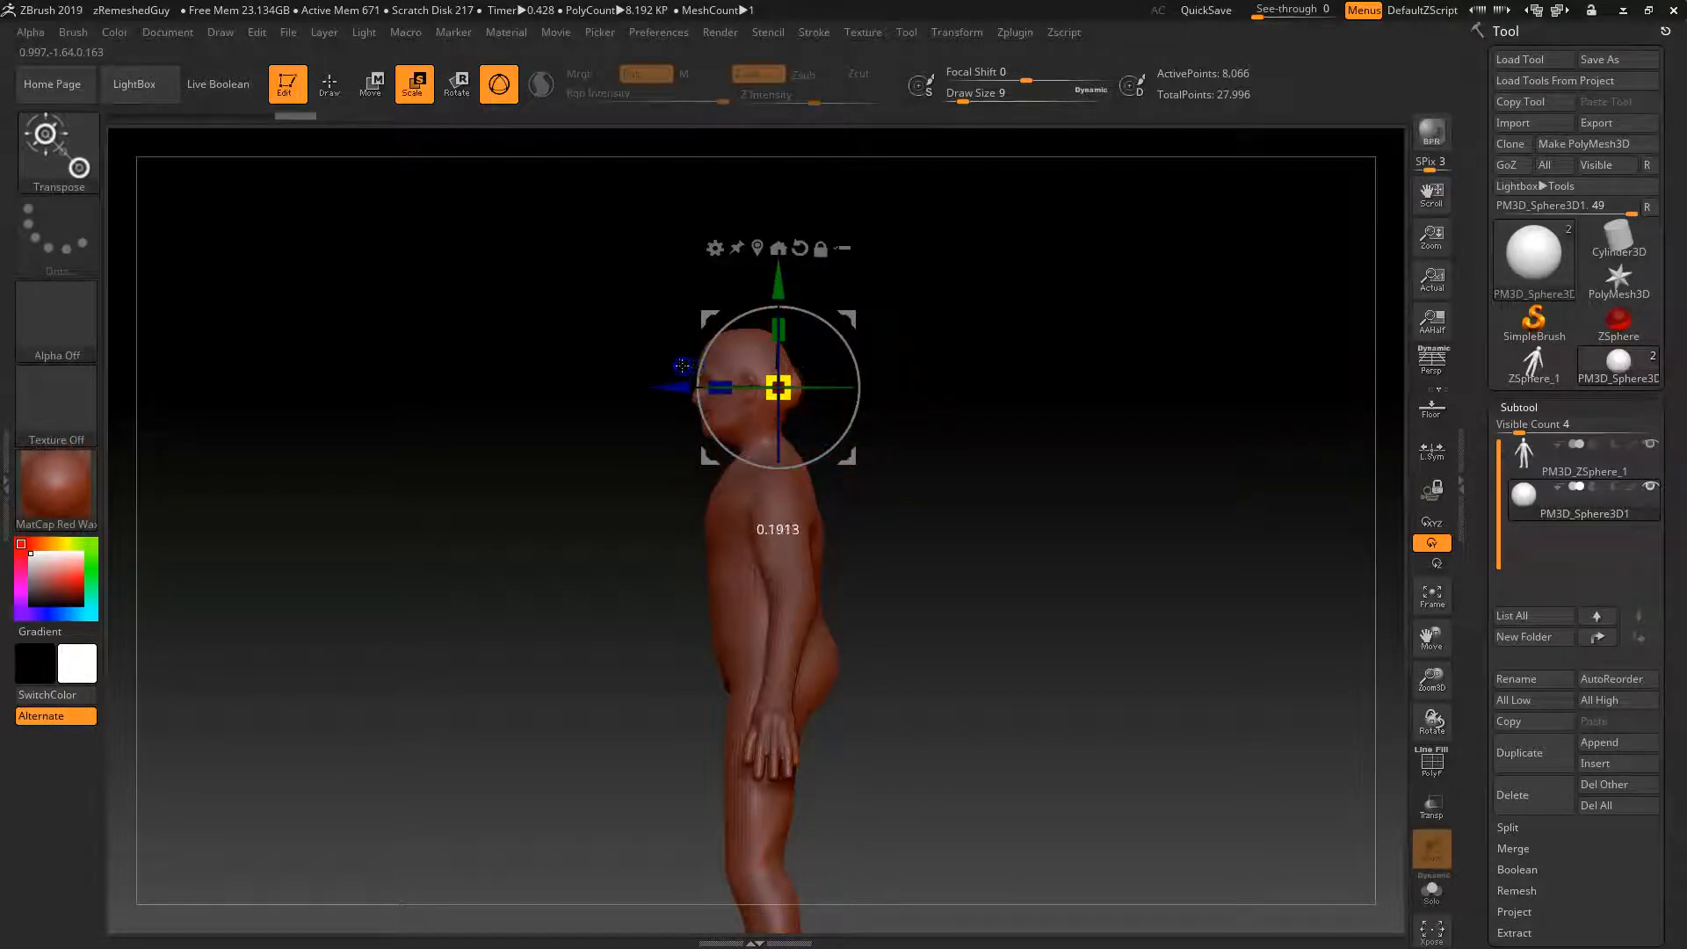
Move the small sphere forward to the face and sideways into the figure's left eye socket.
drag(681, 388, 607, 388)
drag(865, 415, 1169, 518)
drag(591, 388, 655, 384)
drag(1058, 422, 931, 426)
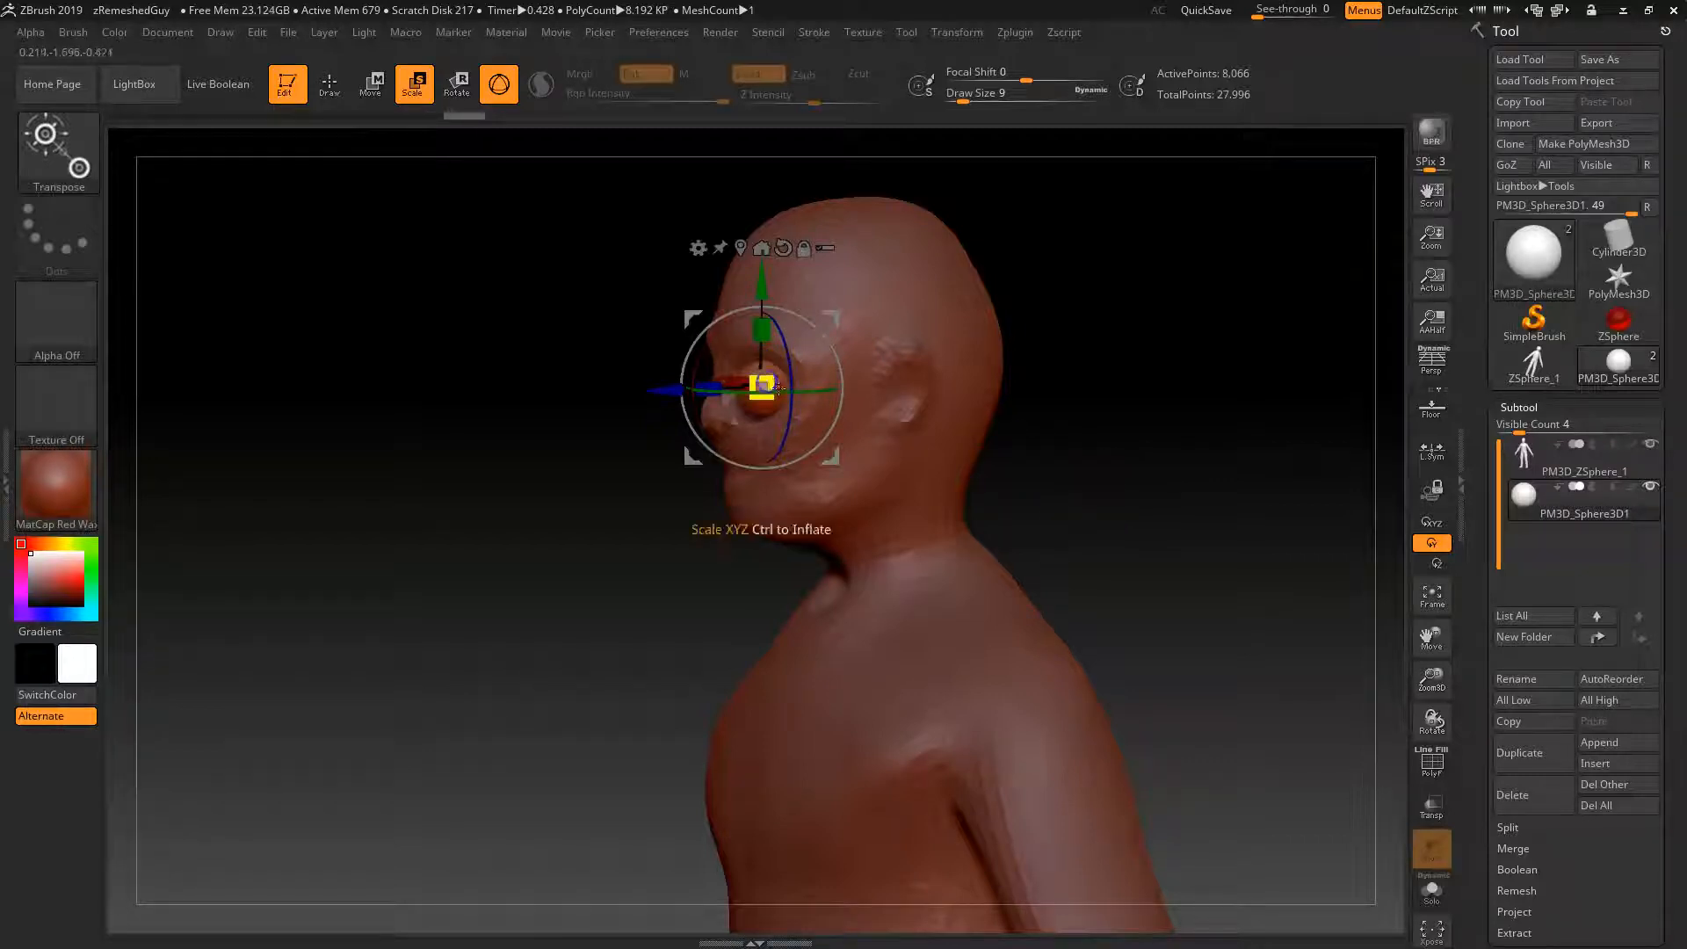
Fine-tune the eyeball's position and depth in the left eye socket, checking it from the side and front.
drag(660, 393, 677, 391)
drag(1102, 440, 1131, 415)
drag(689, 387, 661, 387)
drag(1032, 437, 992, 467)
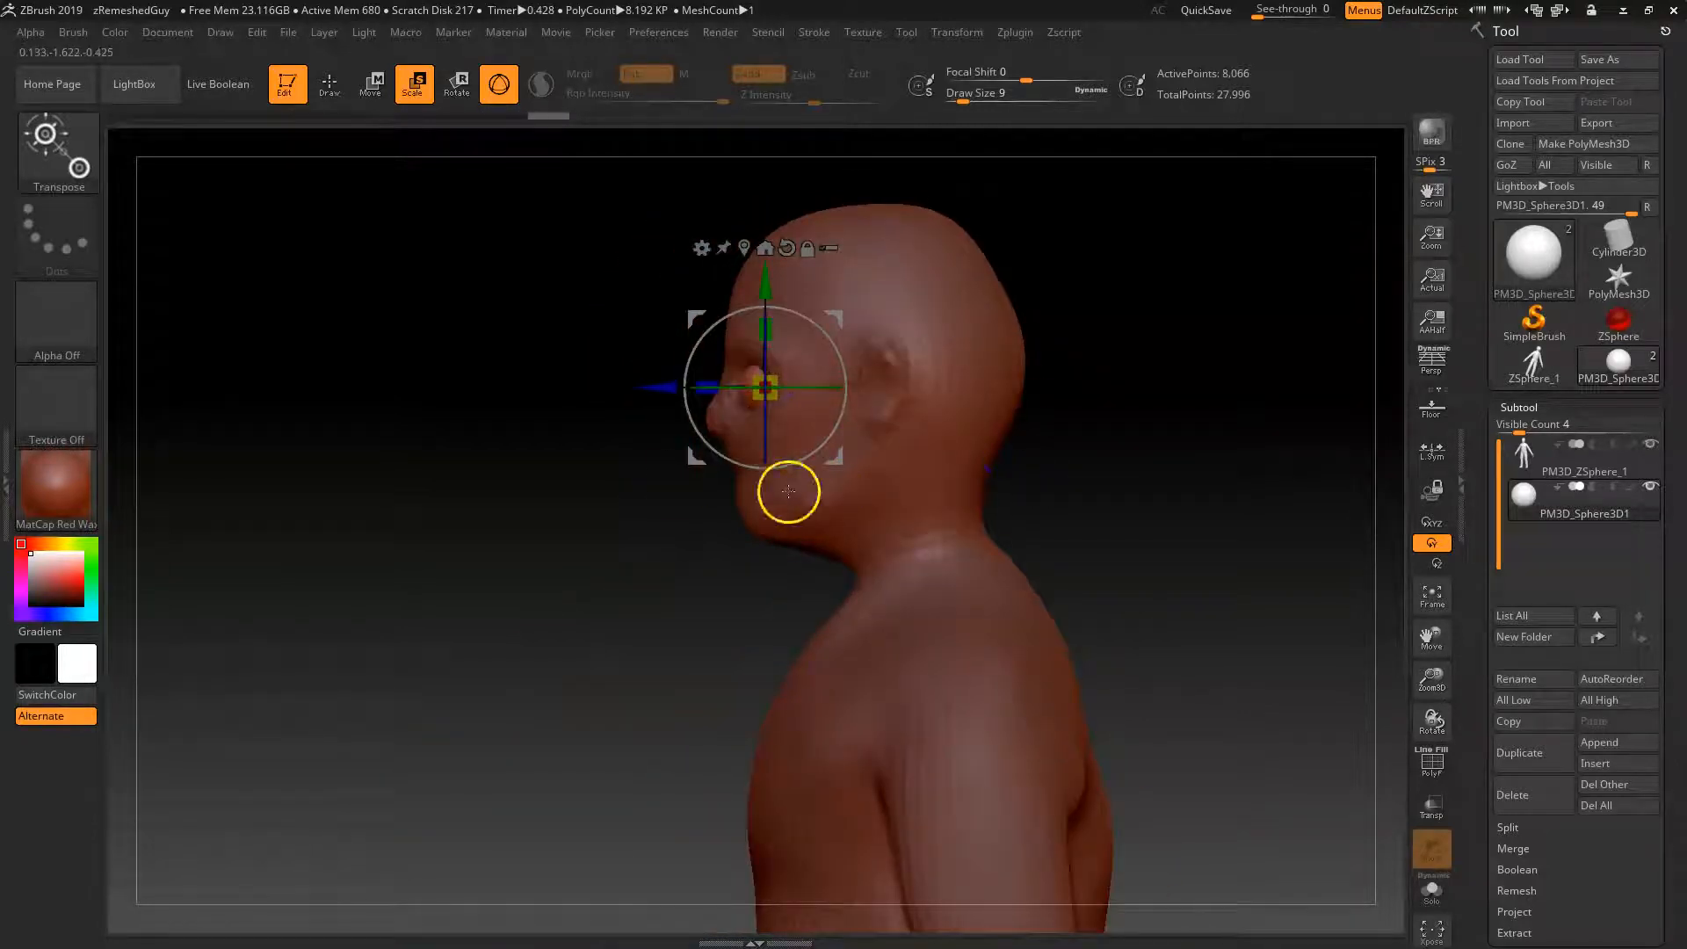
ctrl+drag(663, 384, 668, 387)
drag(632, 540, 1042, 454)
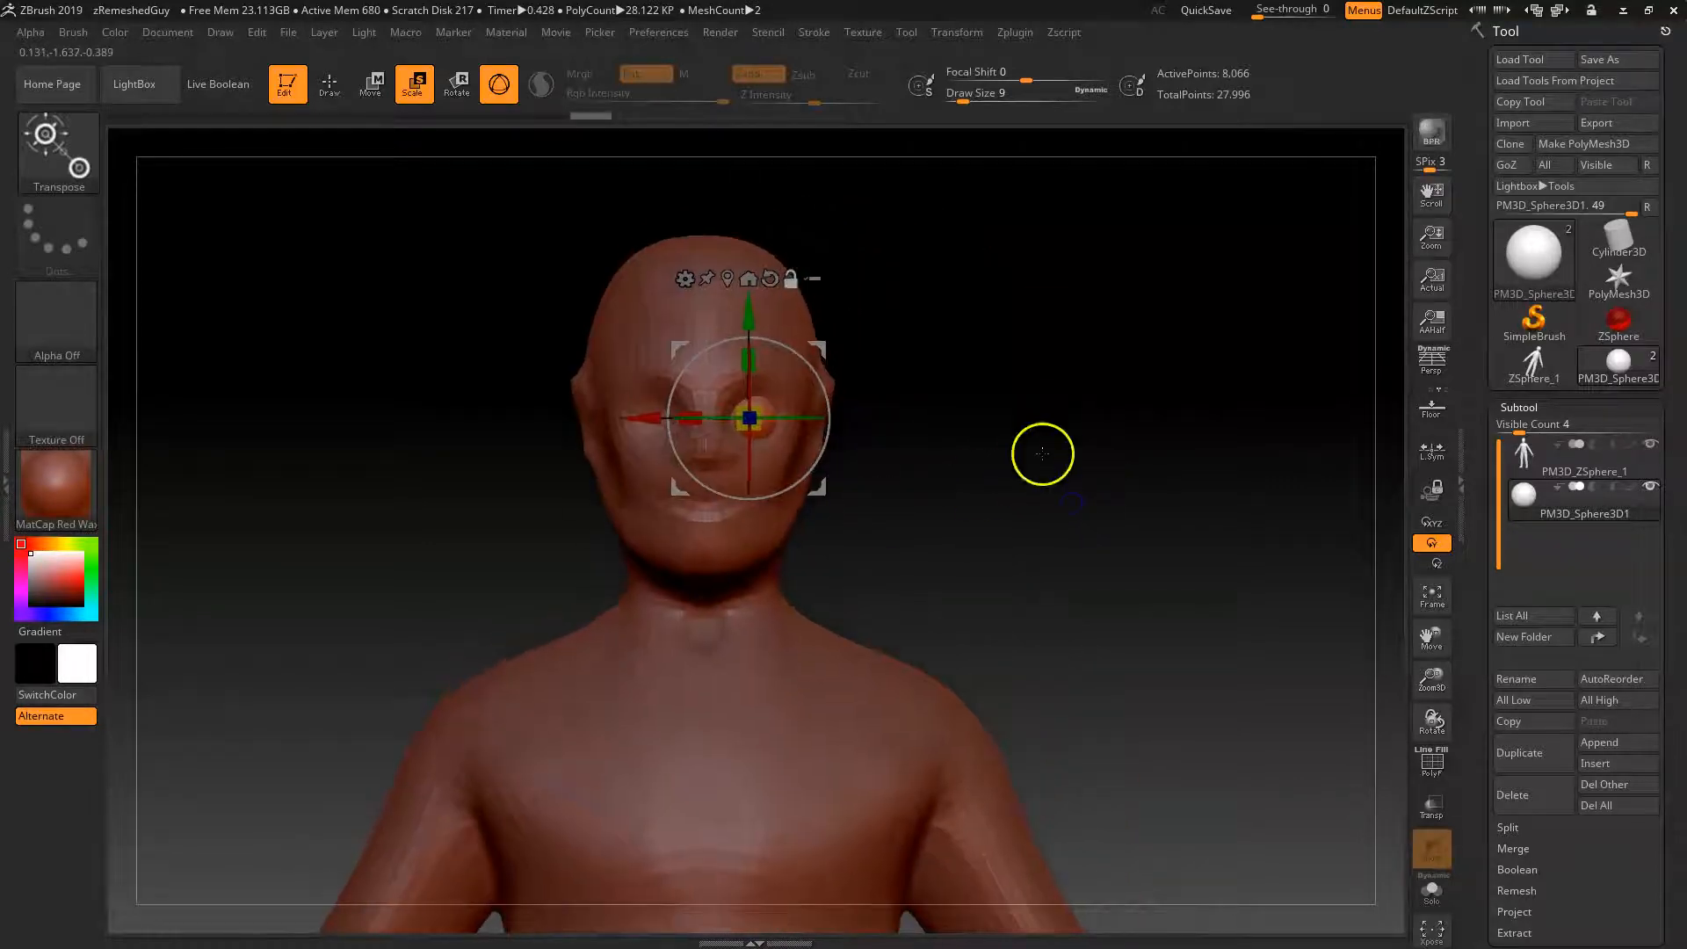
key(q)
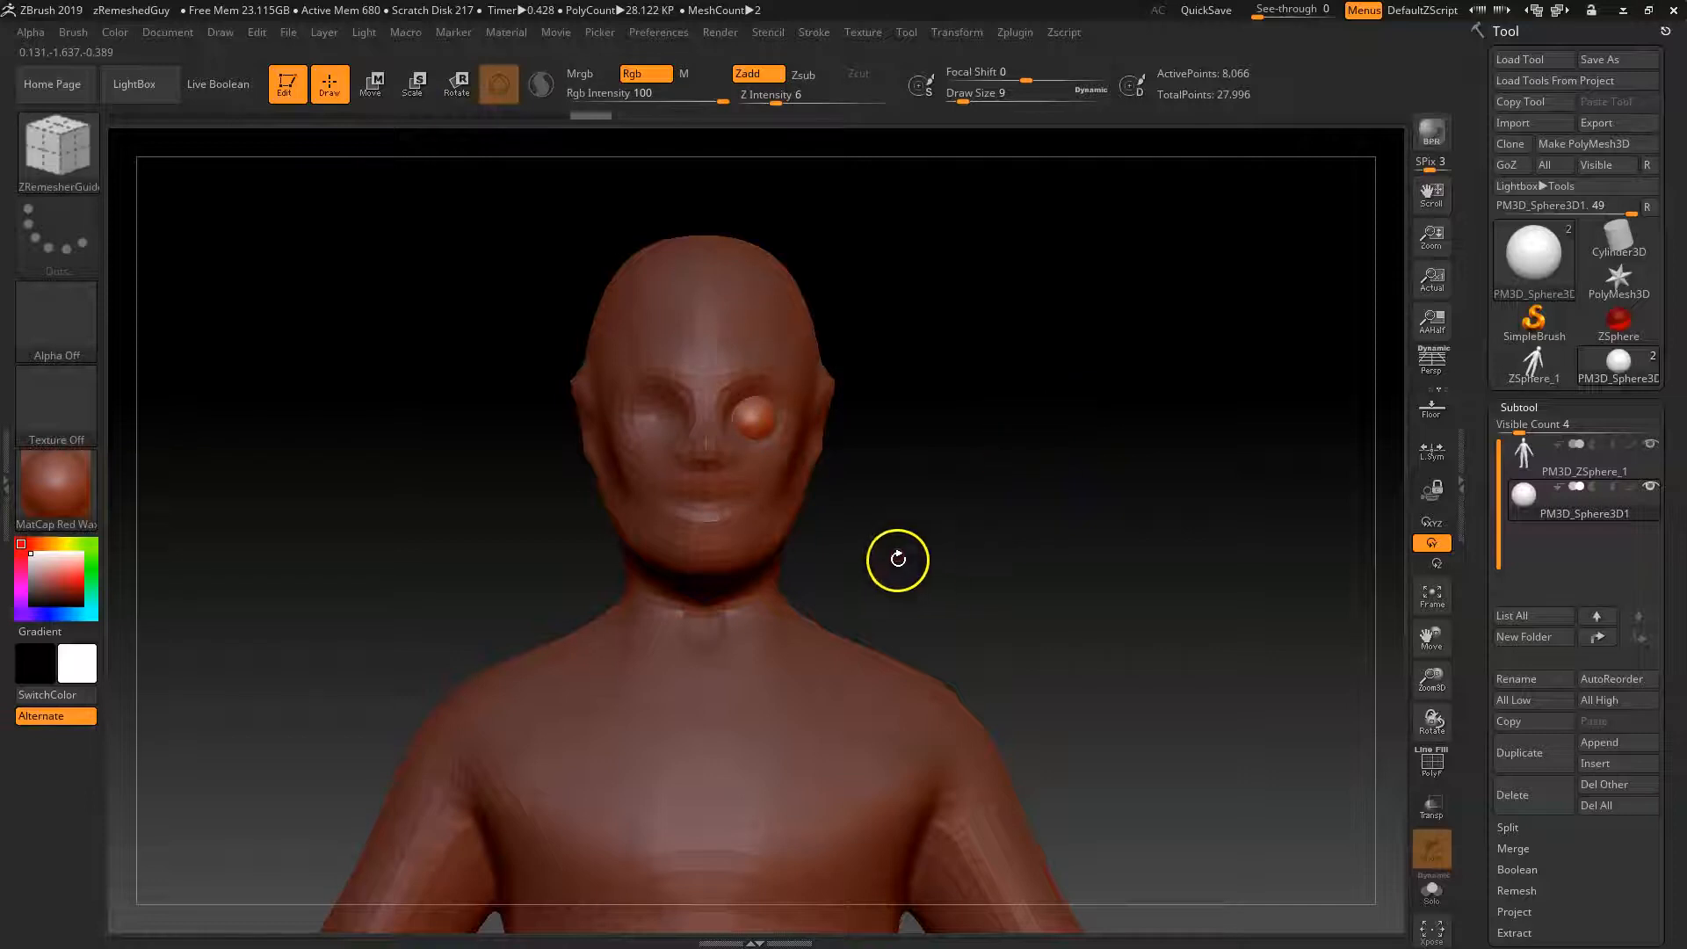
mouse_move(1046, 456)
mouse_down()
mouse_move(1089, 489)
mouse_move(1010, 499)
mouse_up()
key(w)
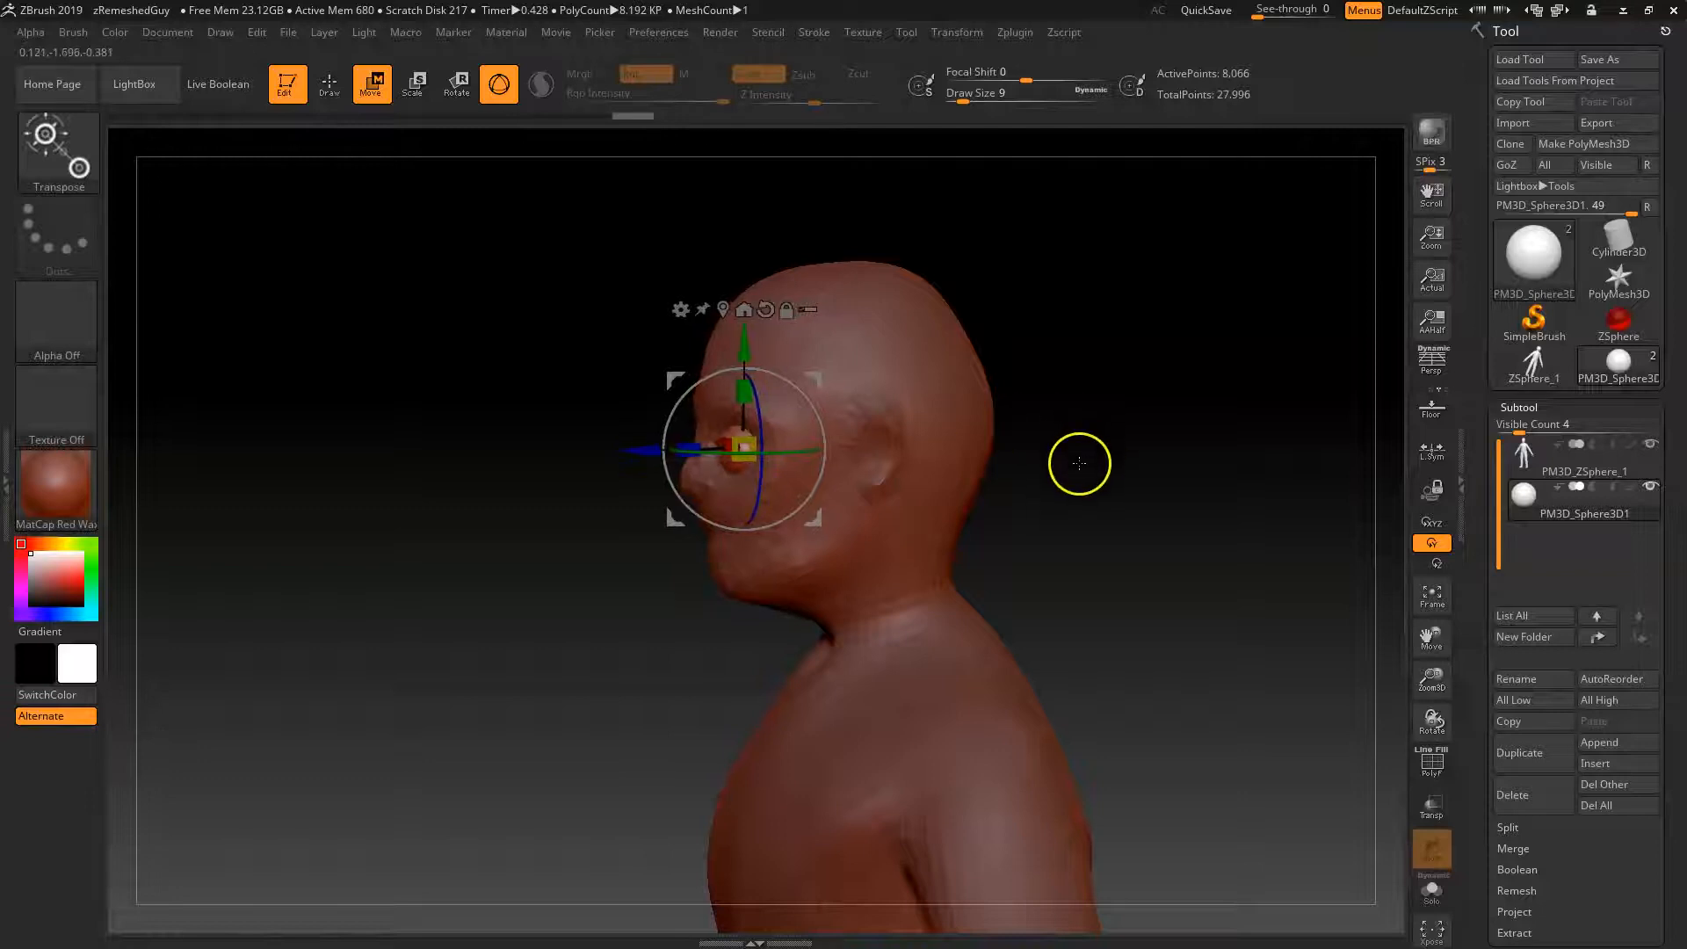
key(q)
mouse_move(1080, 516)
mouse_down()
mouse_move(1151, 502)
mouse_move(1112, 495)
mouse_up()
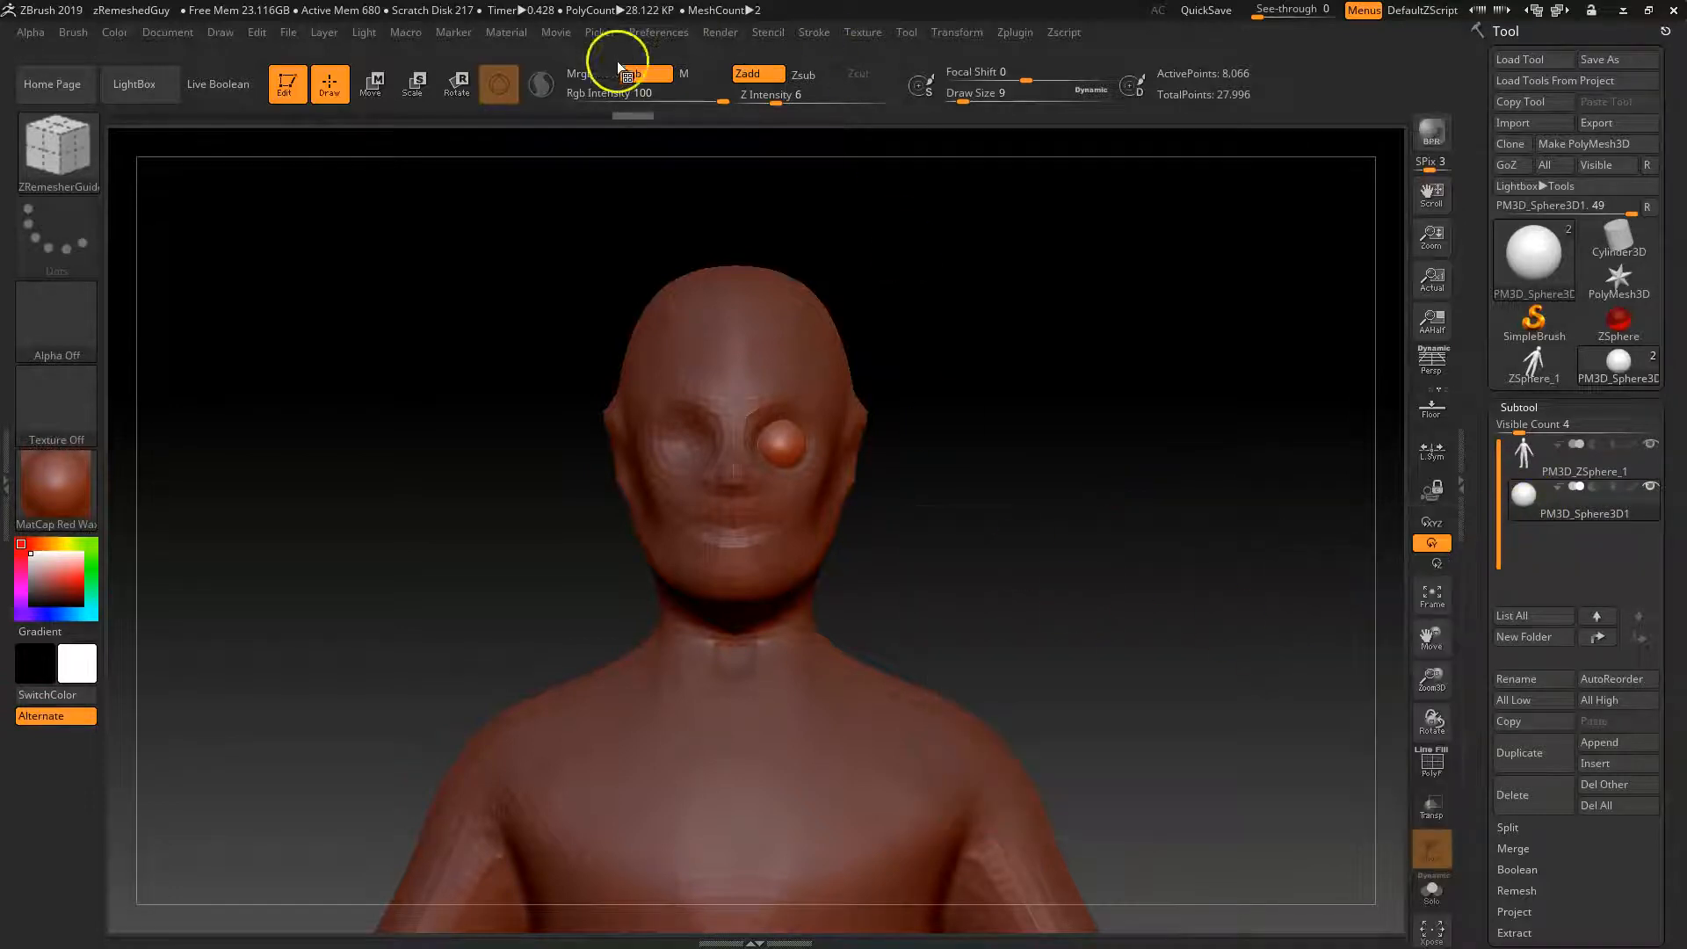
Mirror the eyeball across the X axis with SubTool Master, merging both eyes into one subtool.
click(1015, 33)
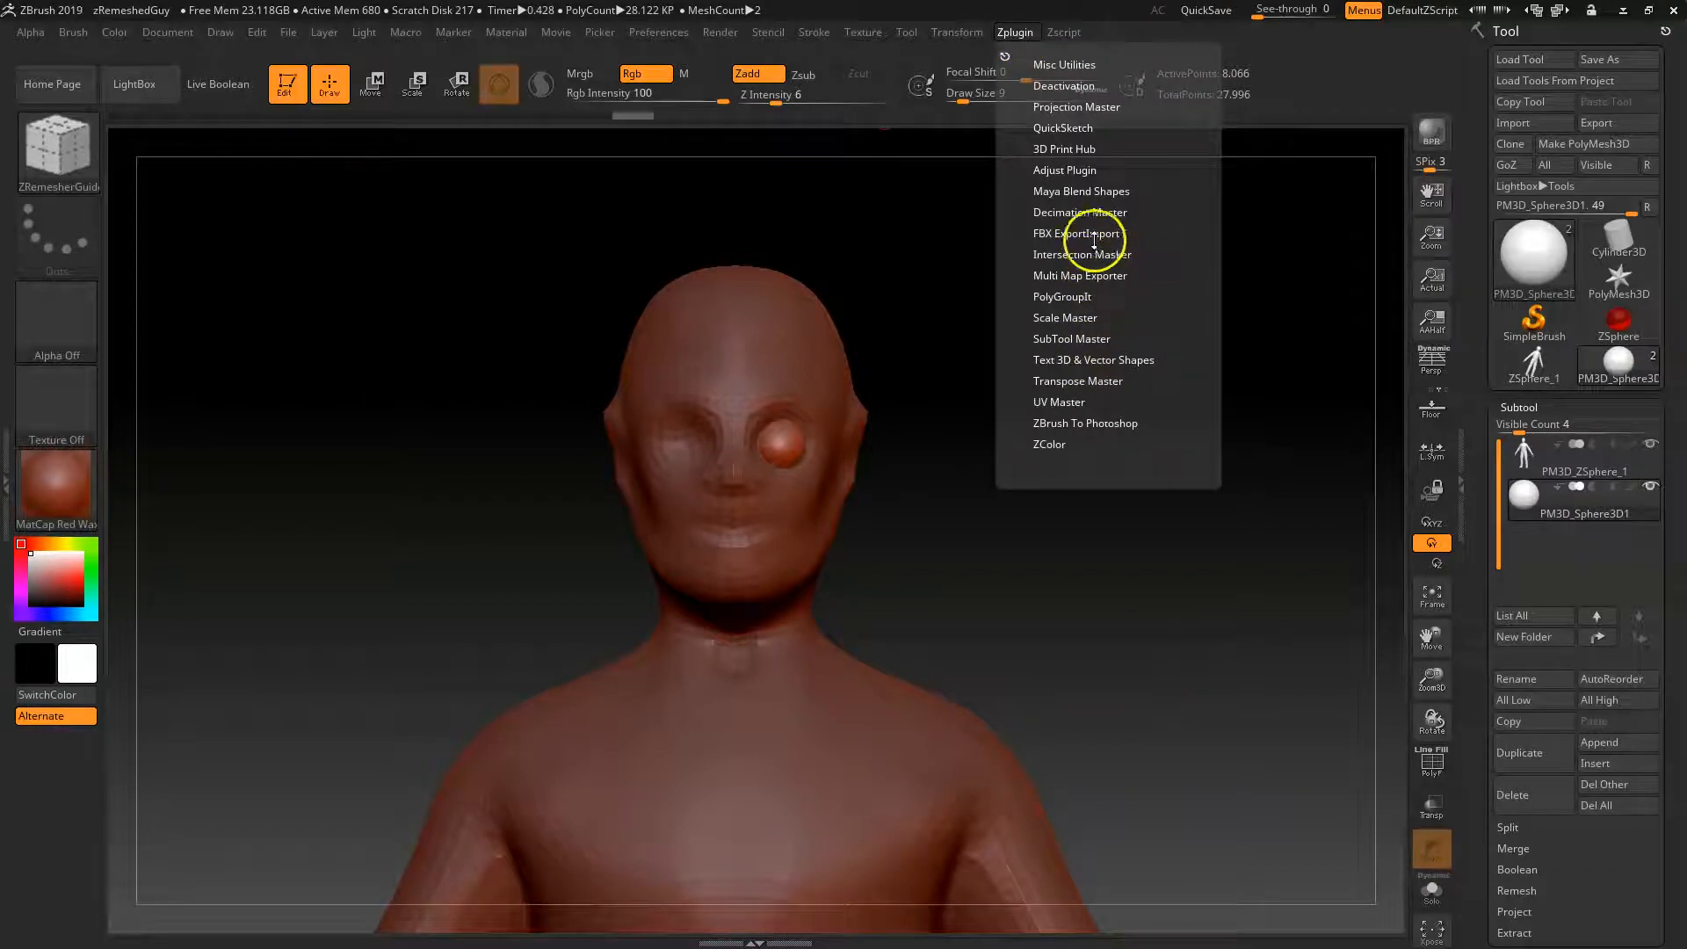
click(1081, 338)
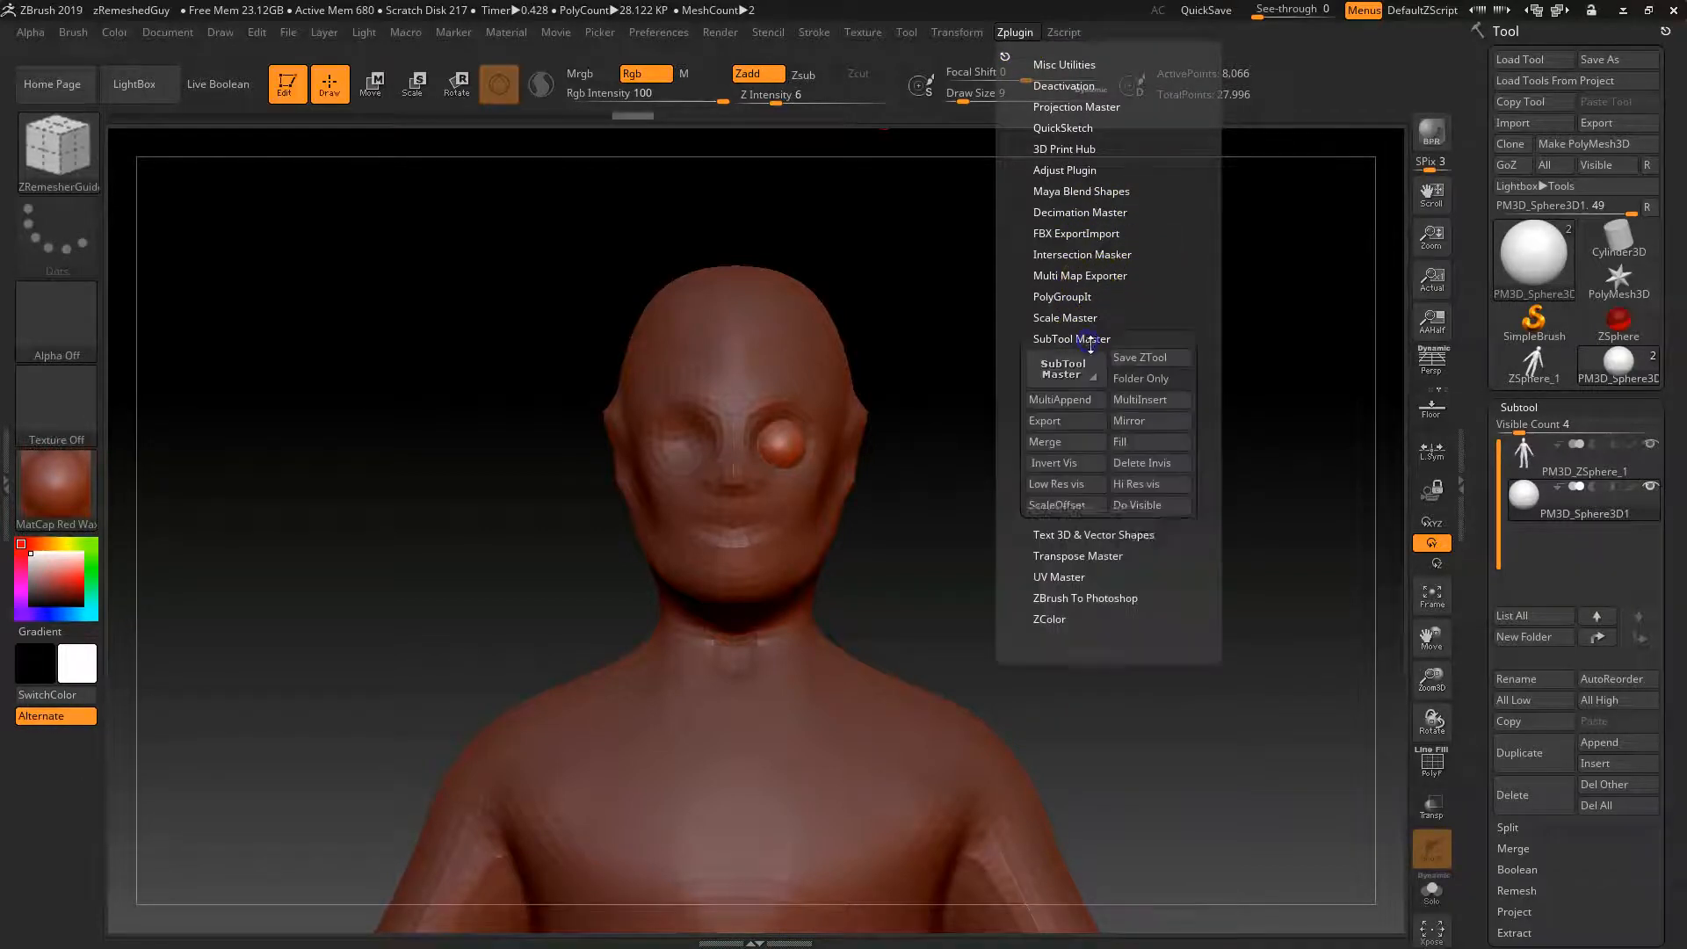
click(1150, 423)
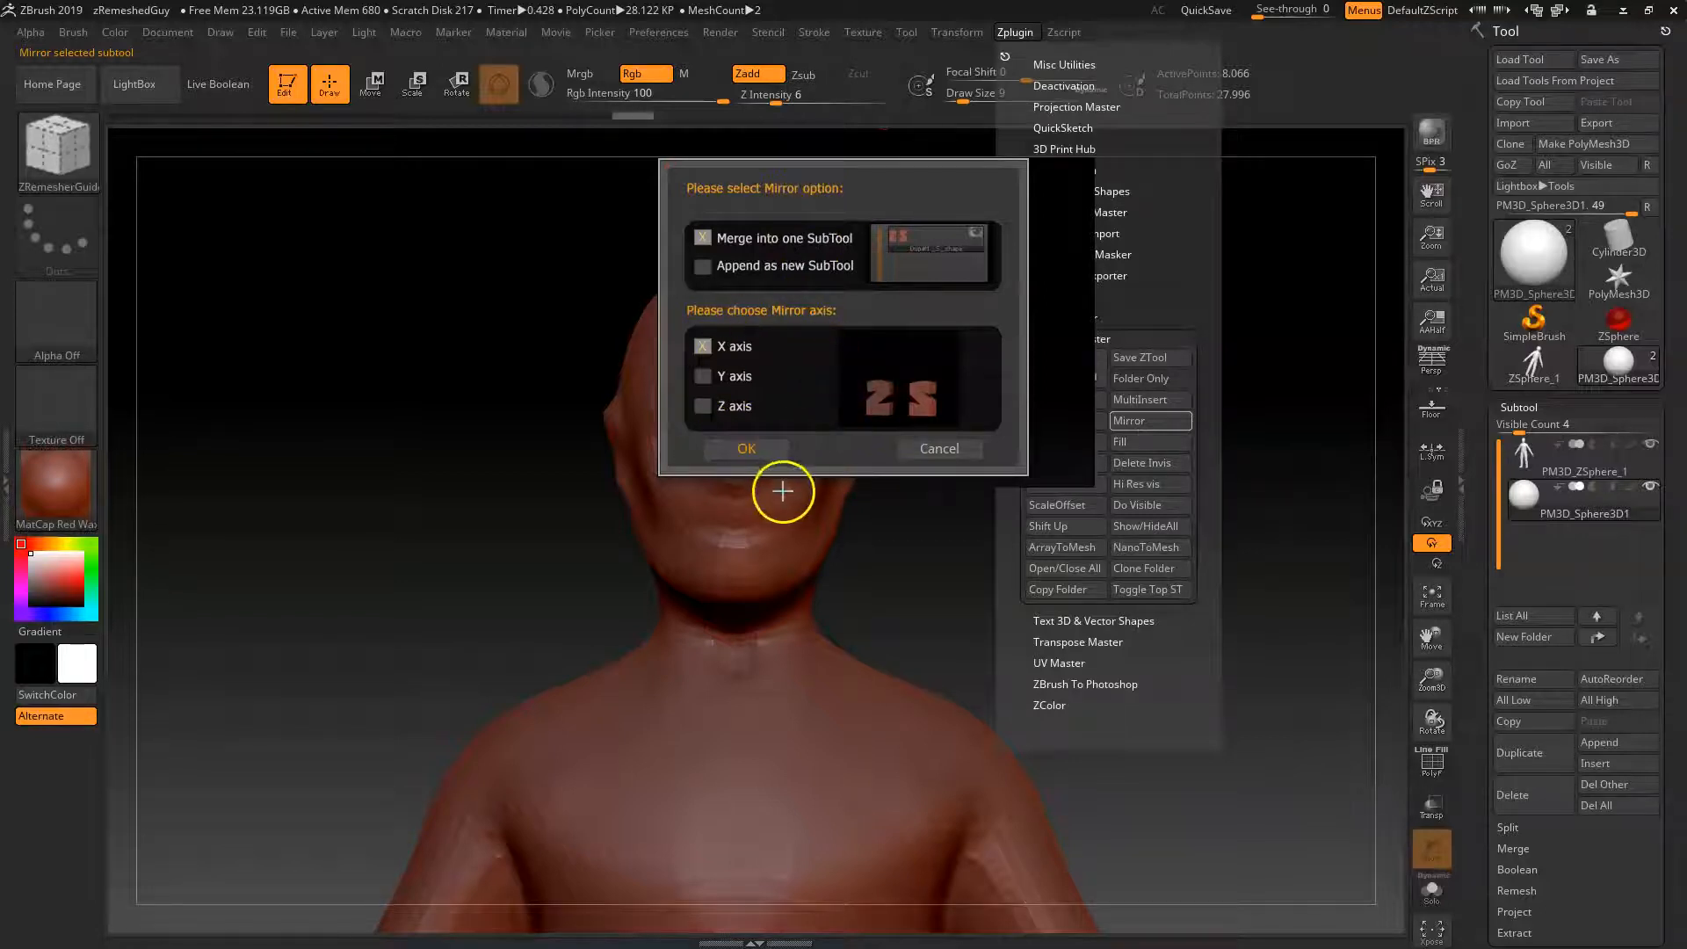
click(761, 451)
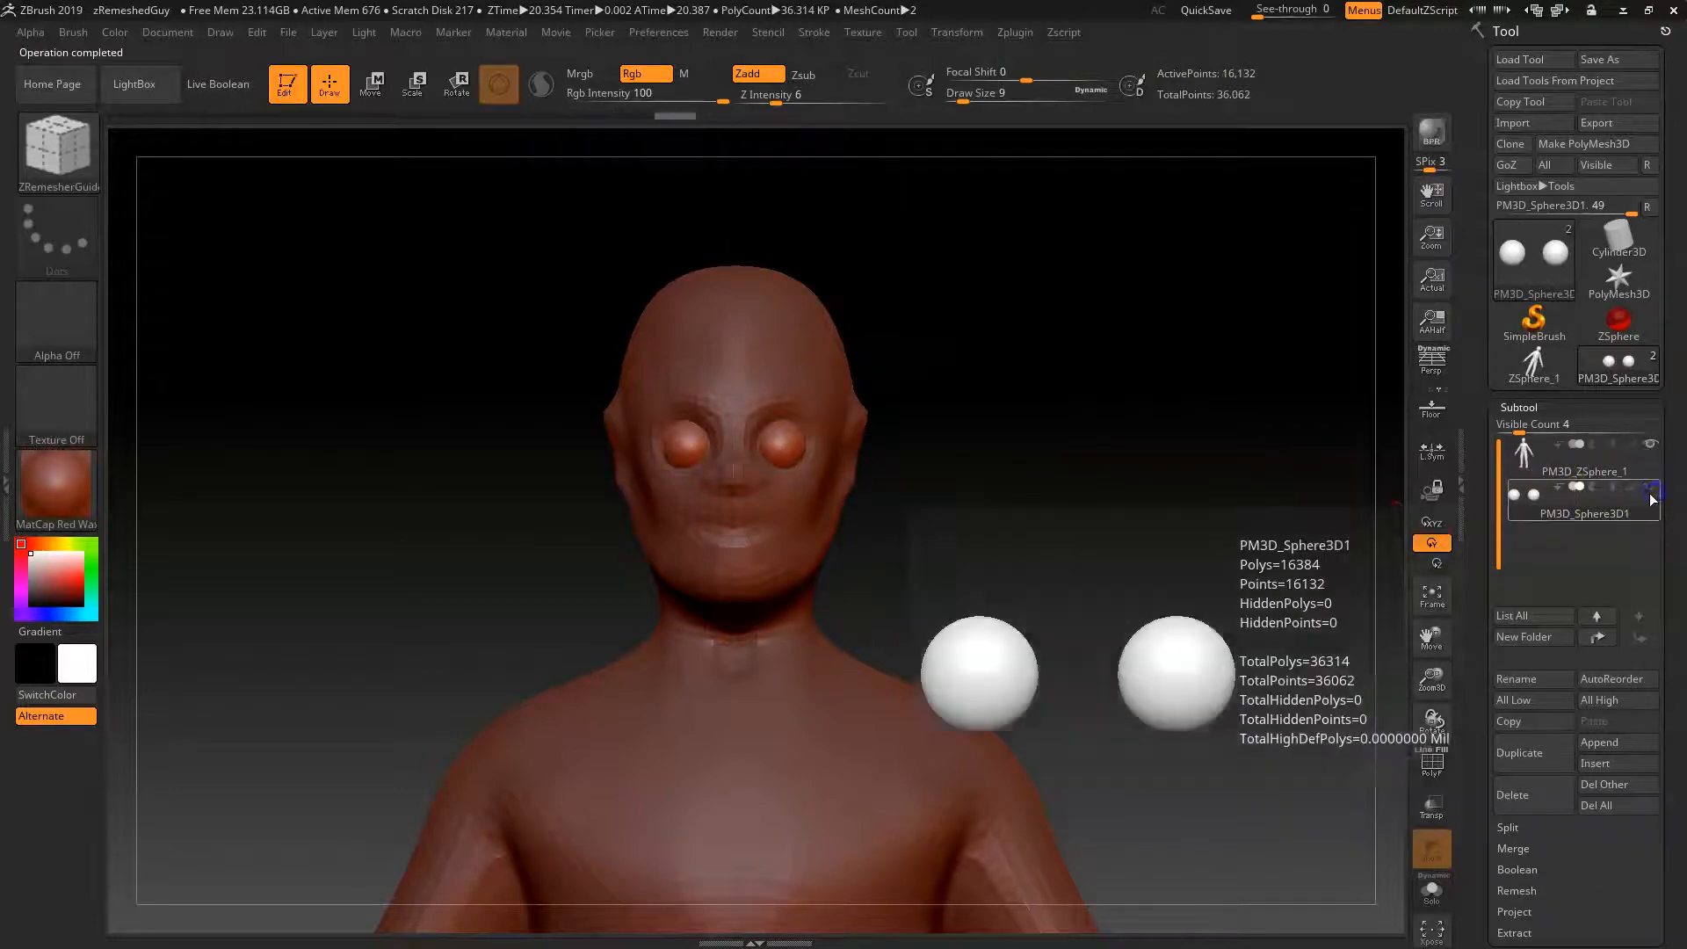
Toggle the visibility of the body and eye subtools and make the body the active subtool.
click(1655, 445)
click(1655, 445)
click(1651, 447)
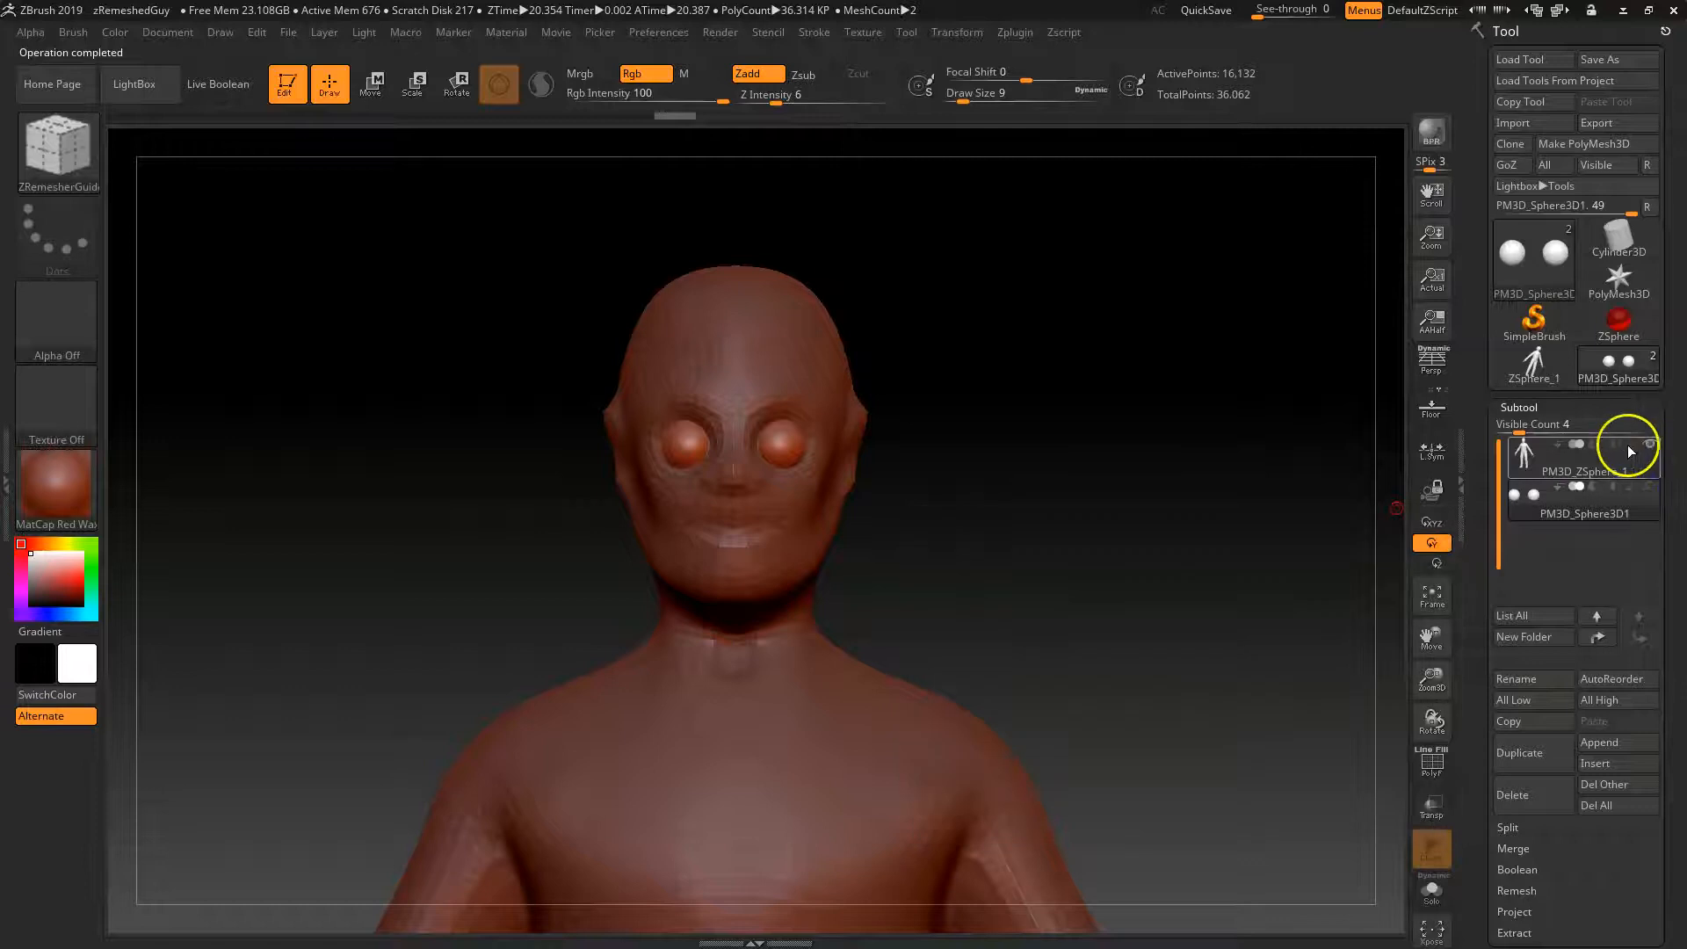
click(1652, 486)
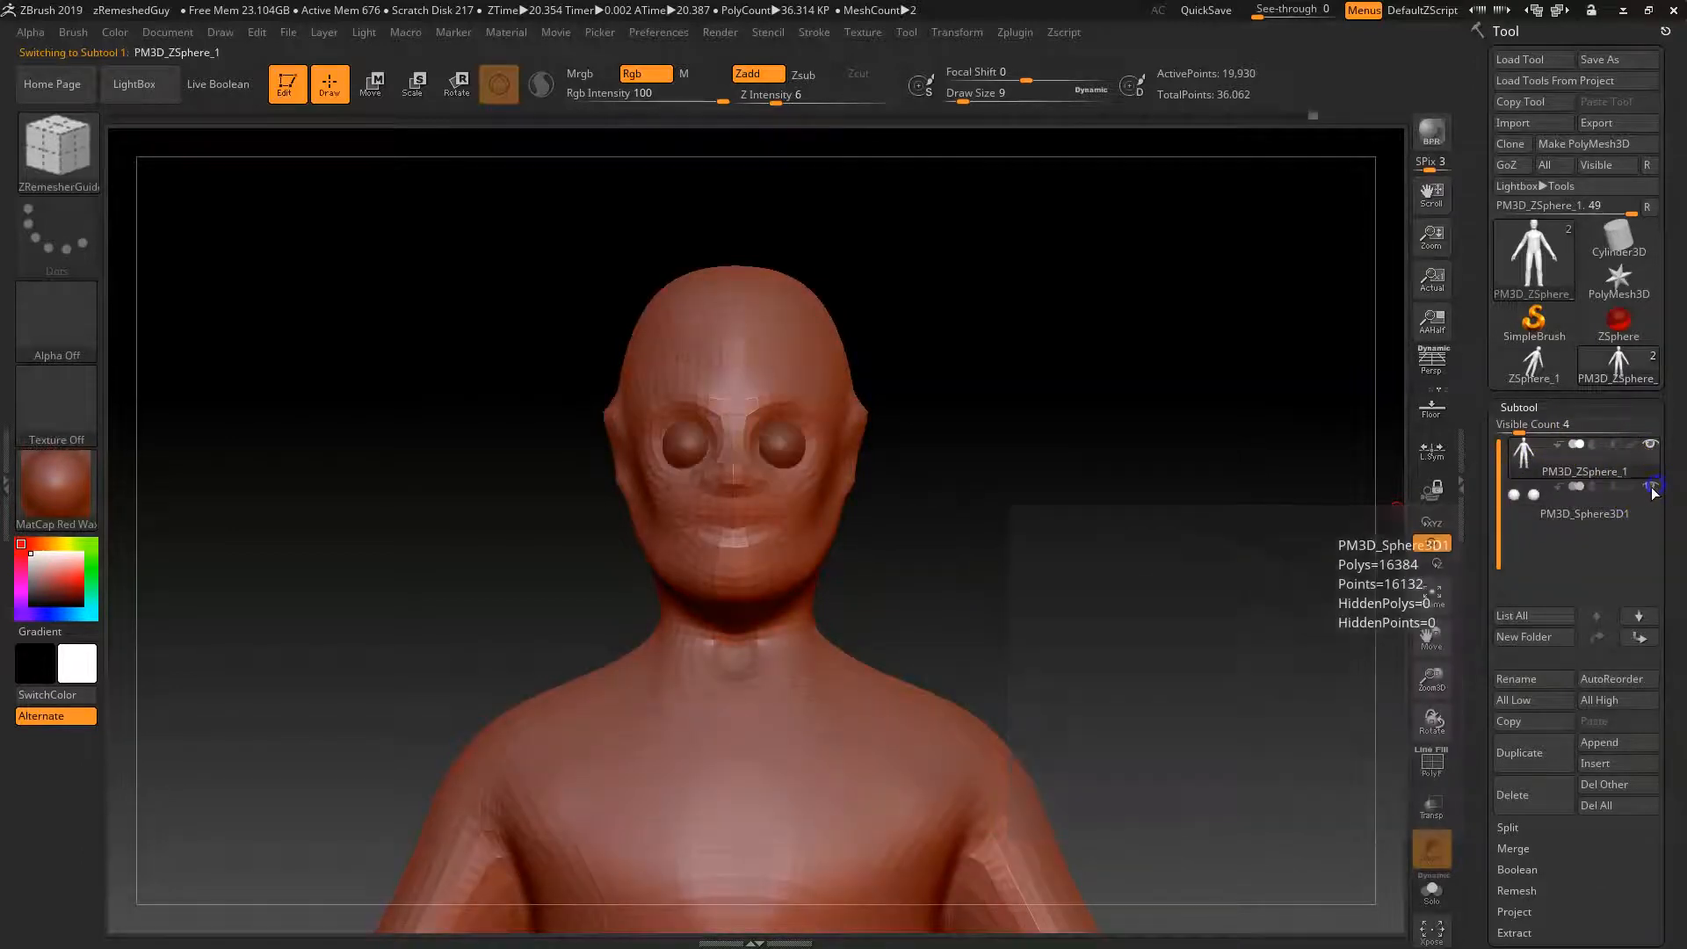
click(961, 613)
drag(1179, 588, 1095, 554)
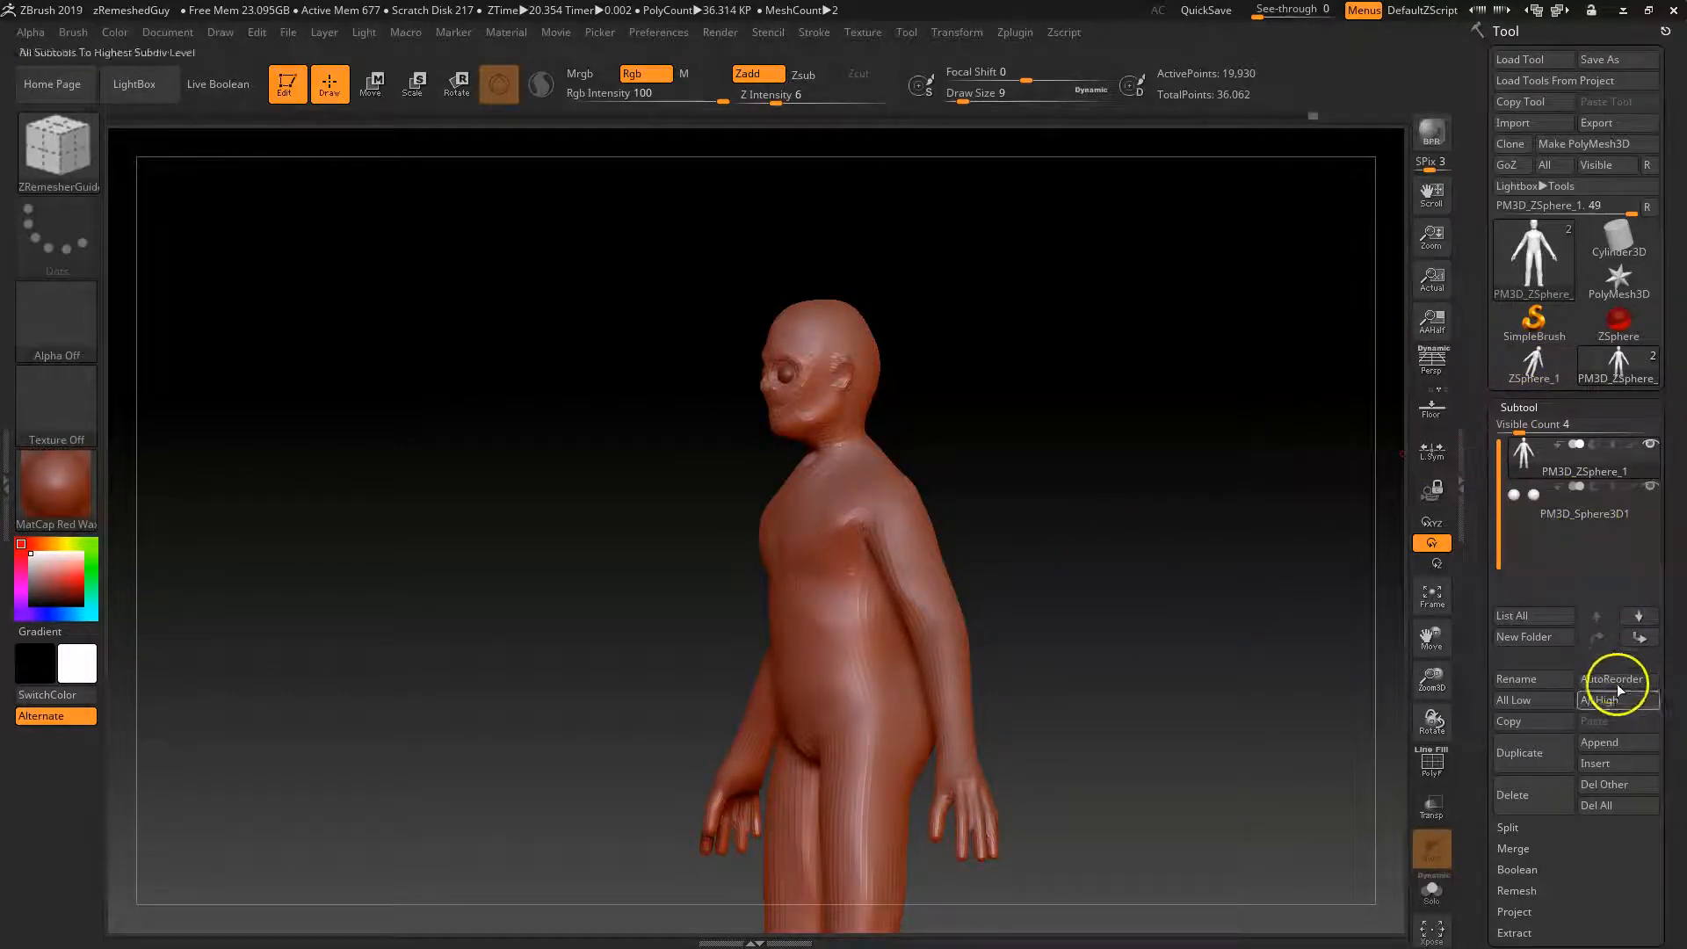
click(1598, 742)
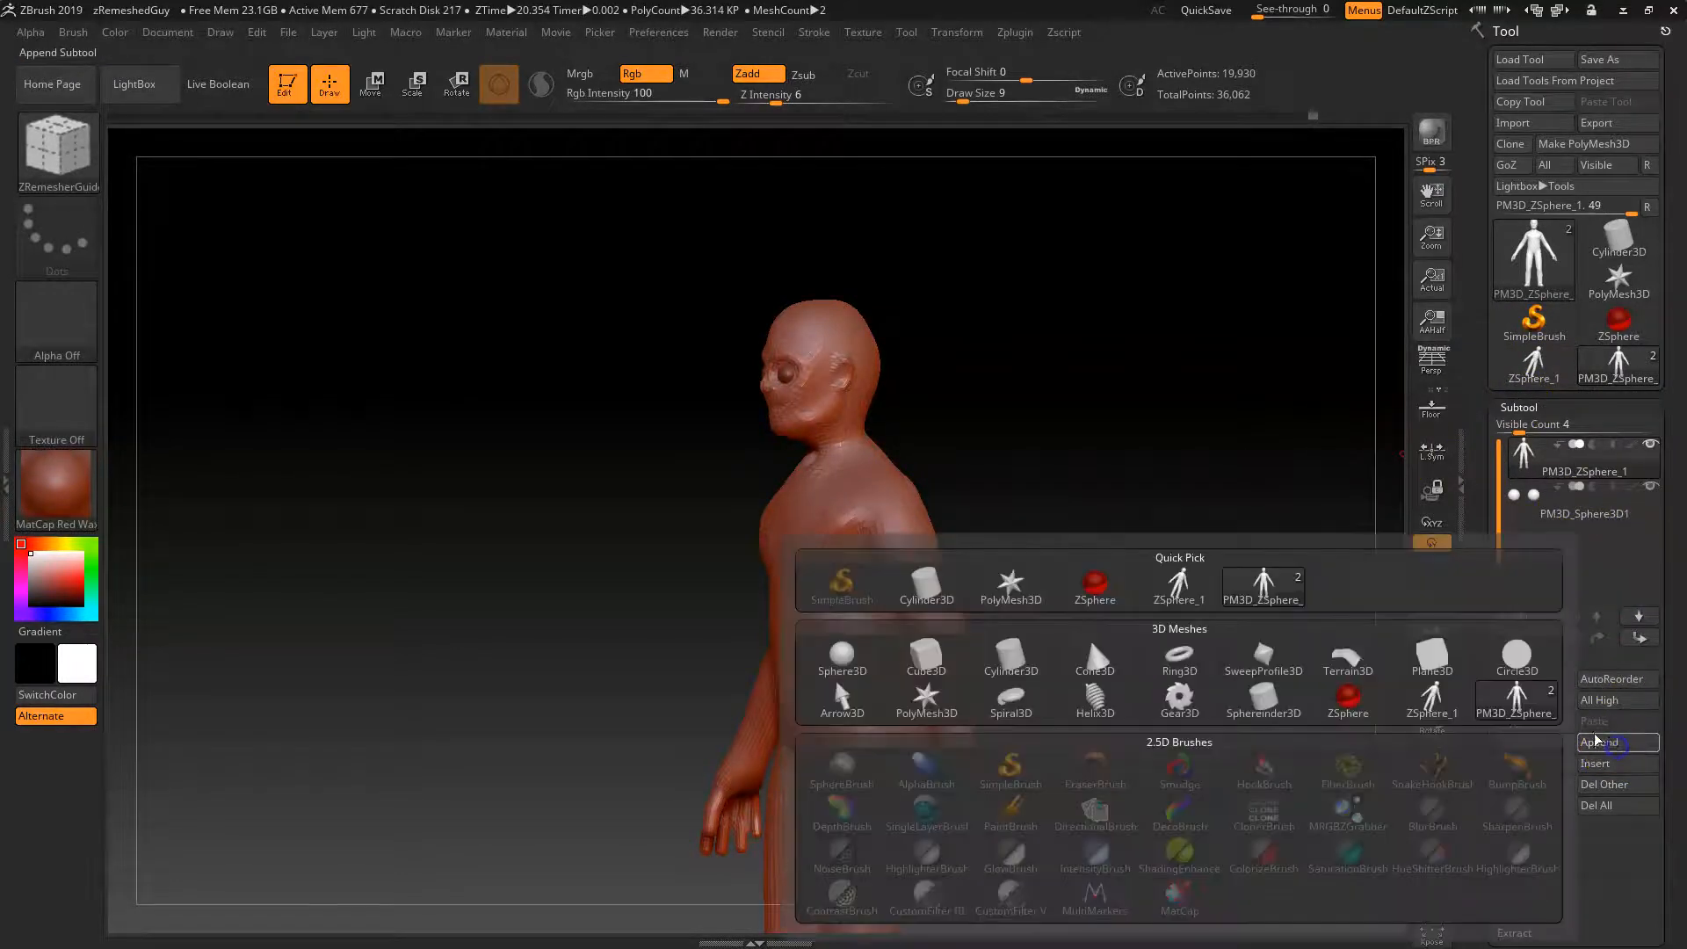
click(928, 600)
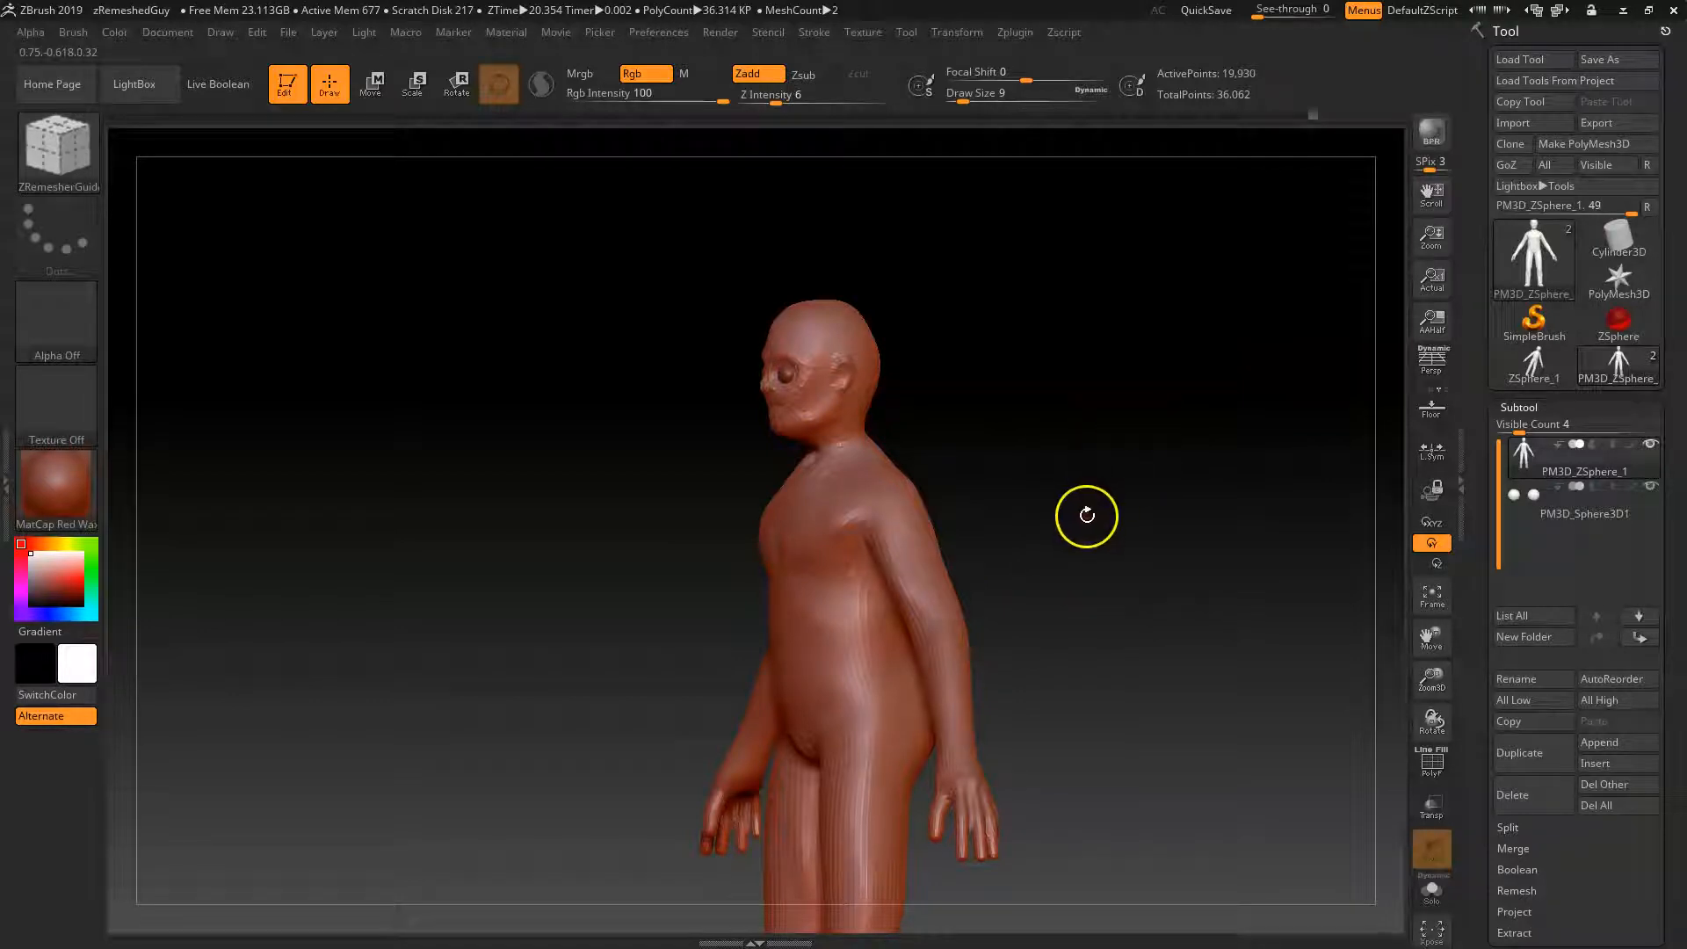
drag(1069, 550, 1214, 509)
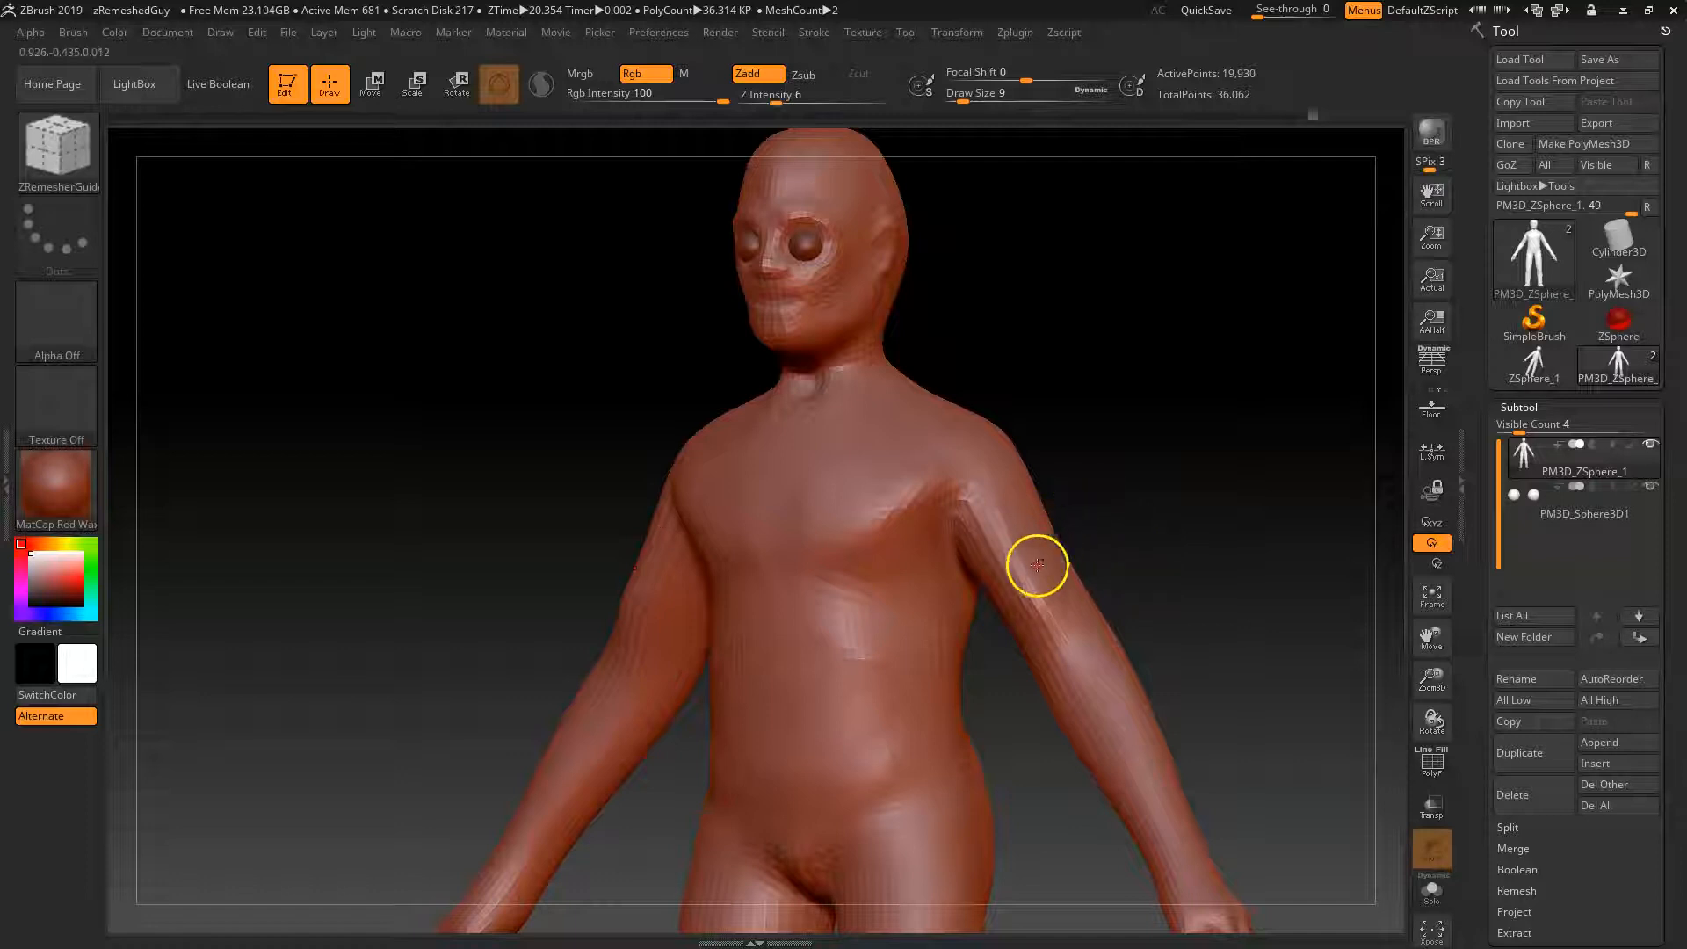
Set the draw size to 65 and mask the upper arms, shoulders and chest in the shape of a V-neck shirt.
key(space)
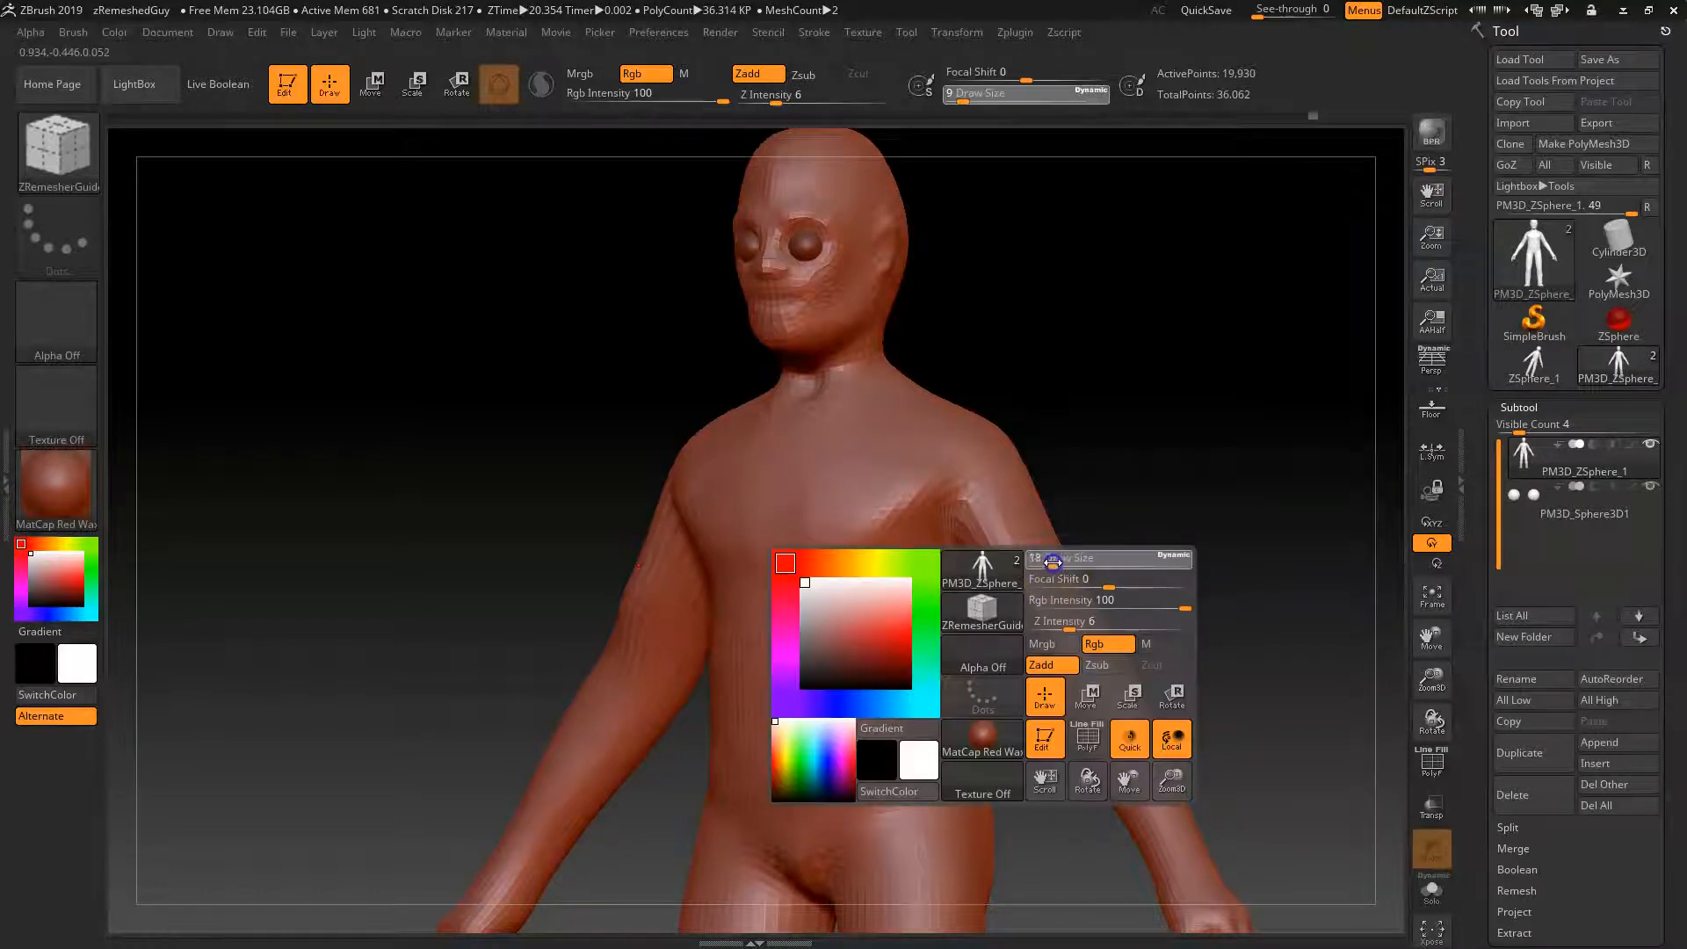
mouse_move(1051, 542)
ctrl+mouse_down()
mouse_move(997, 584)
mouse_move(1037, 545)
mouse_move(986, 552)
mouse_move(949, 527)
mouse_move(949, 436)
mouse_move(840, 524)
mouse_move(911, 437)
mouse_move(873, 455)
ctrl+mouse_up()
key(space)
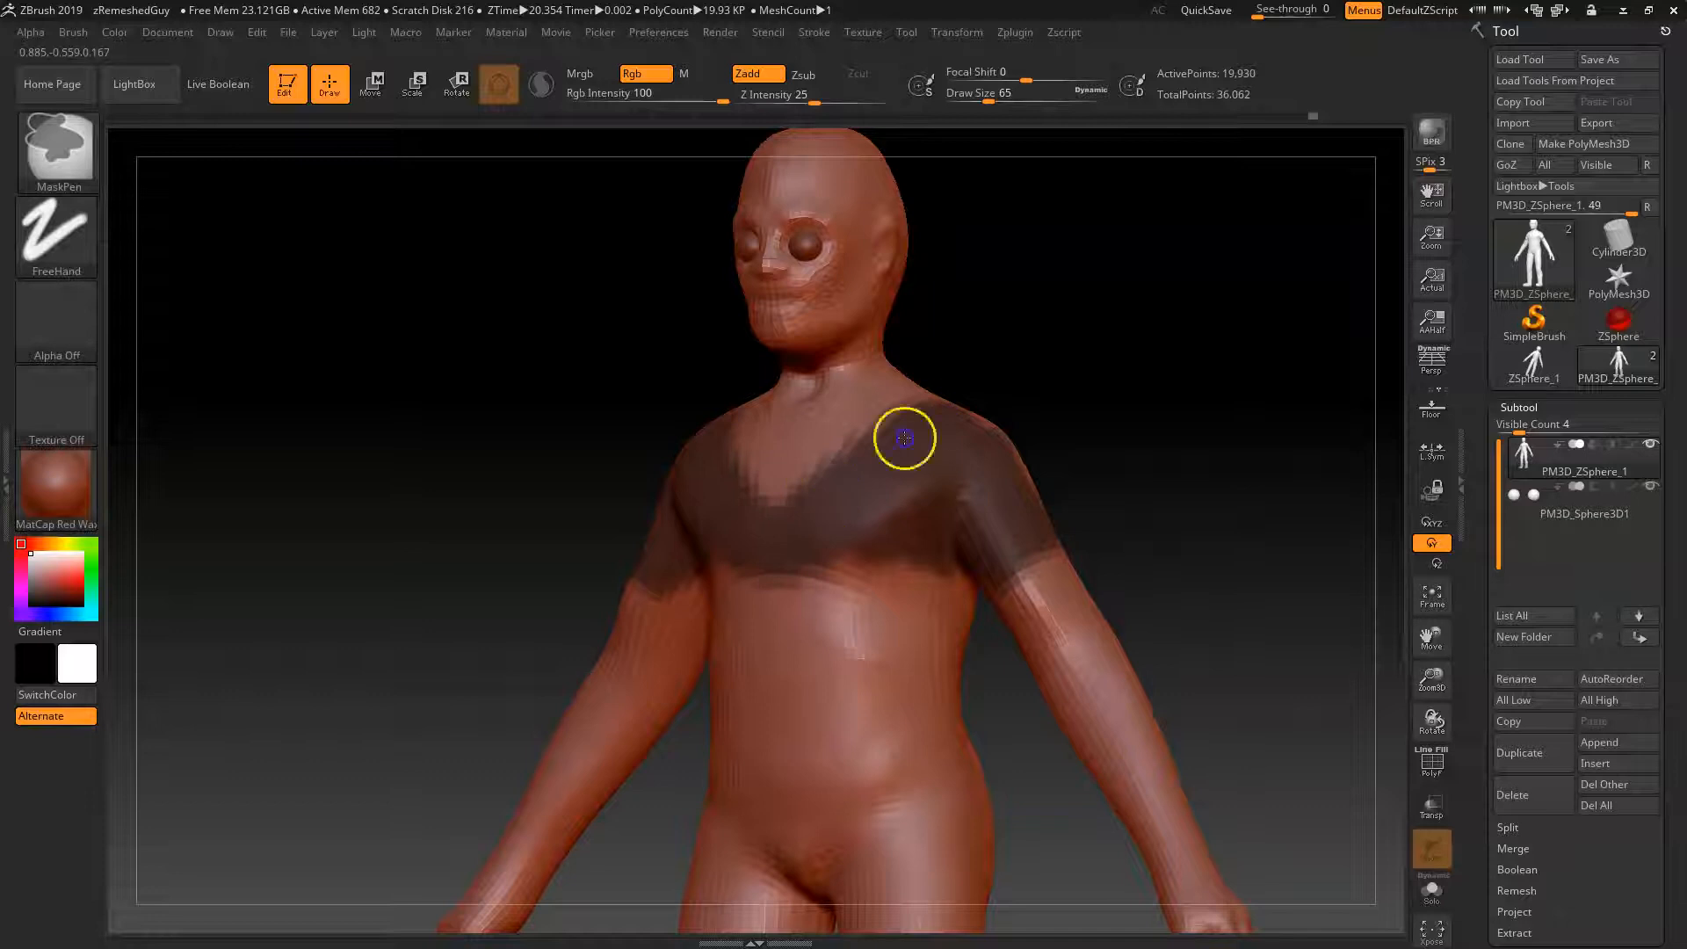
Extend the mask down the front of the torso to the waist and fill in the sleeve edge.
mouse_move(922, 539)
ctrl+mouse_down()
mouse_move(937, 686)
mouse_move(791, 742)
mouse_move(893, 697)
mouse_move(790, 714)
mouse_move(828, 595)
mouse_move(764, 592)
ctrl+mouse_up()
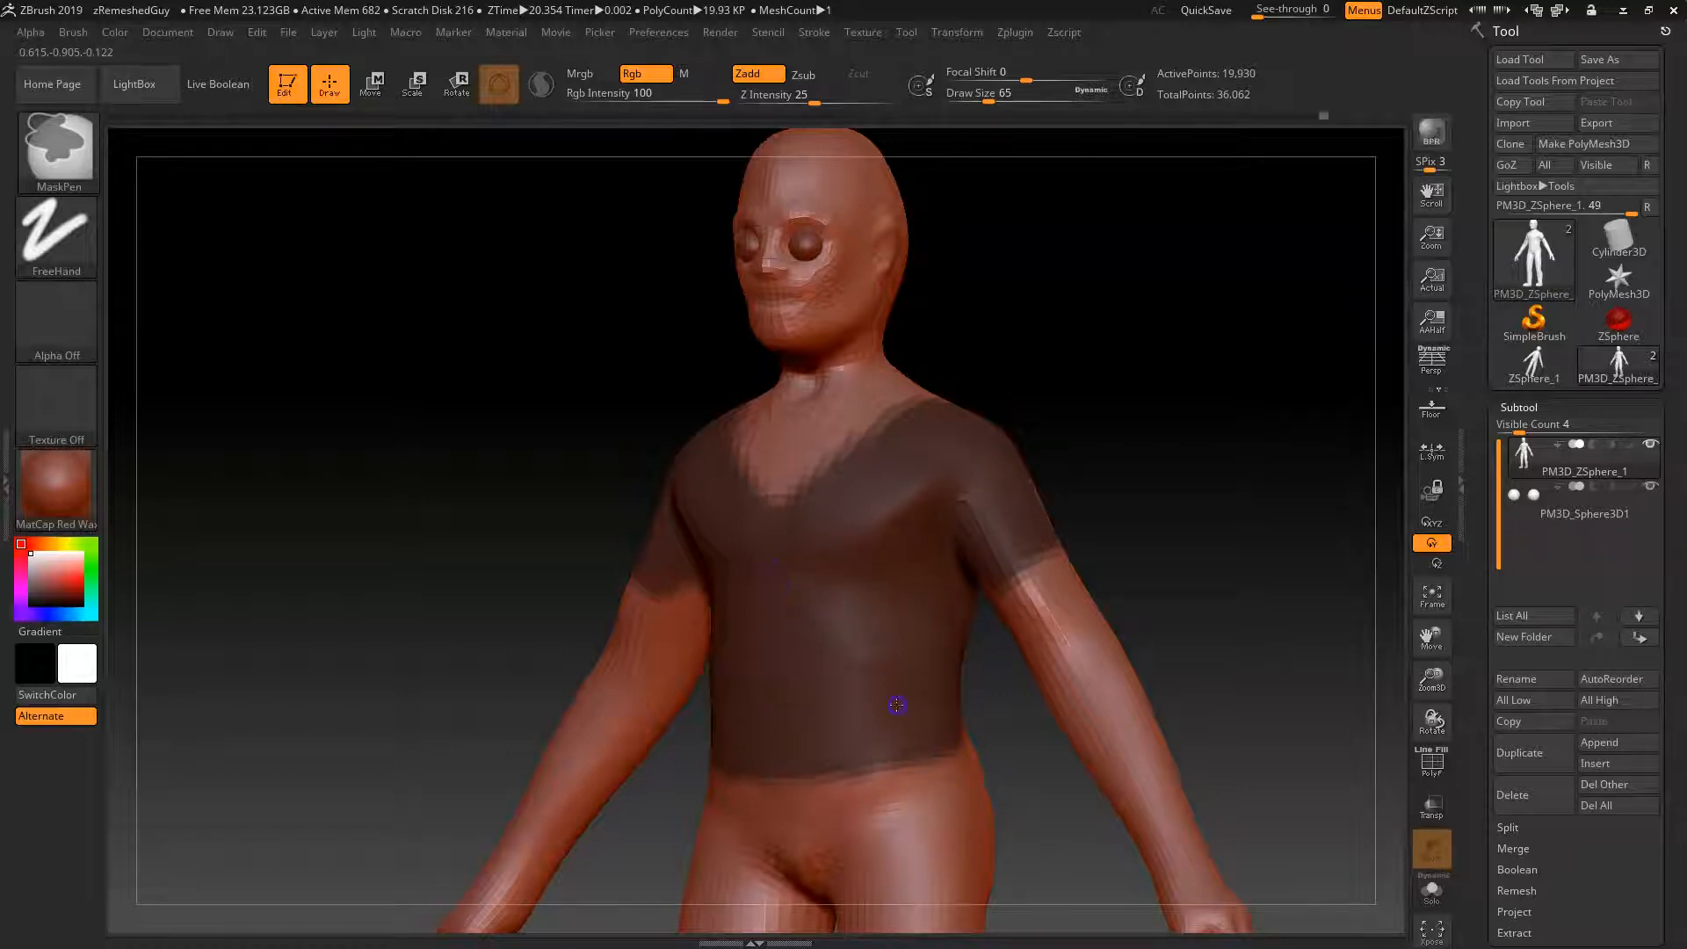
ctrl+drag(955, 703, 924, 743)
ctrl+drag(729, 760, 791, 753)
ctrl+drag(710, 594, 691, 589)
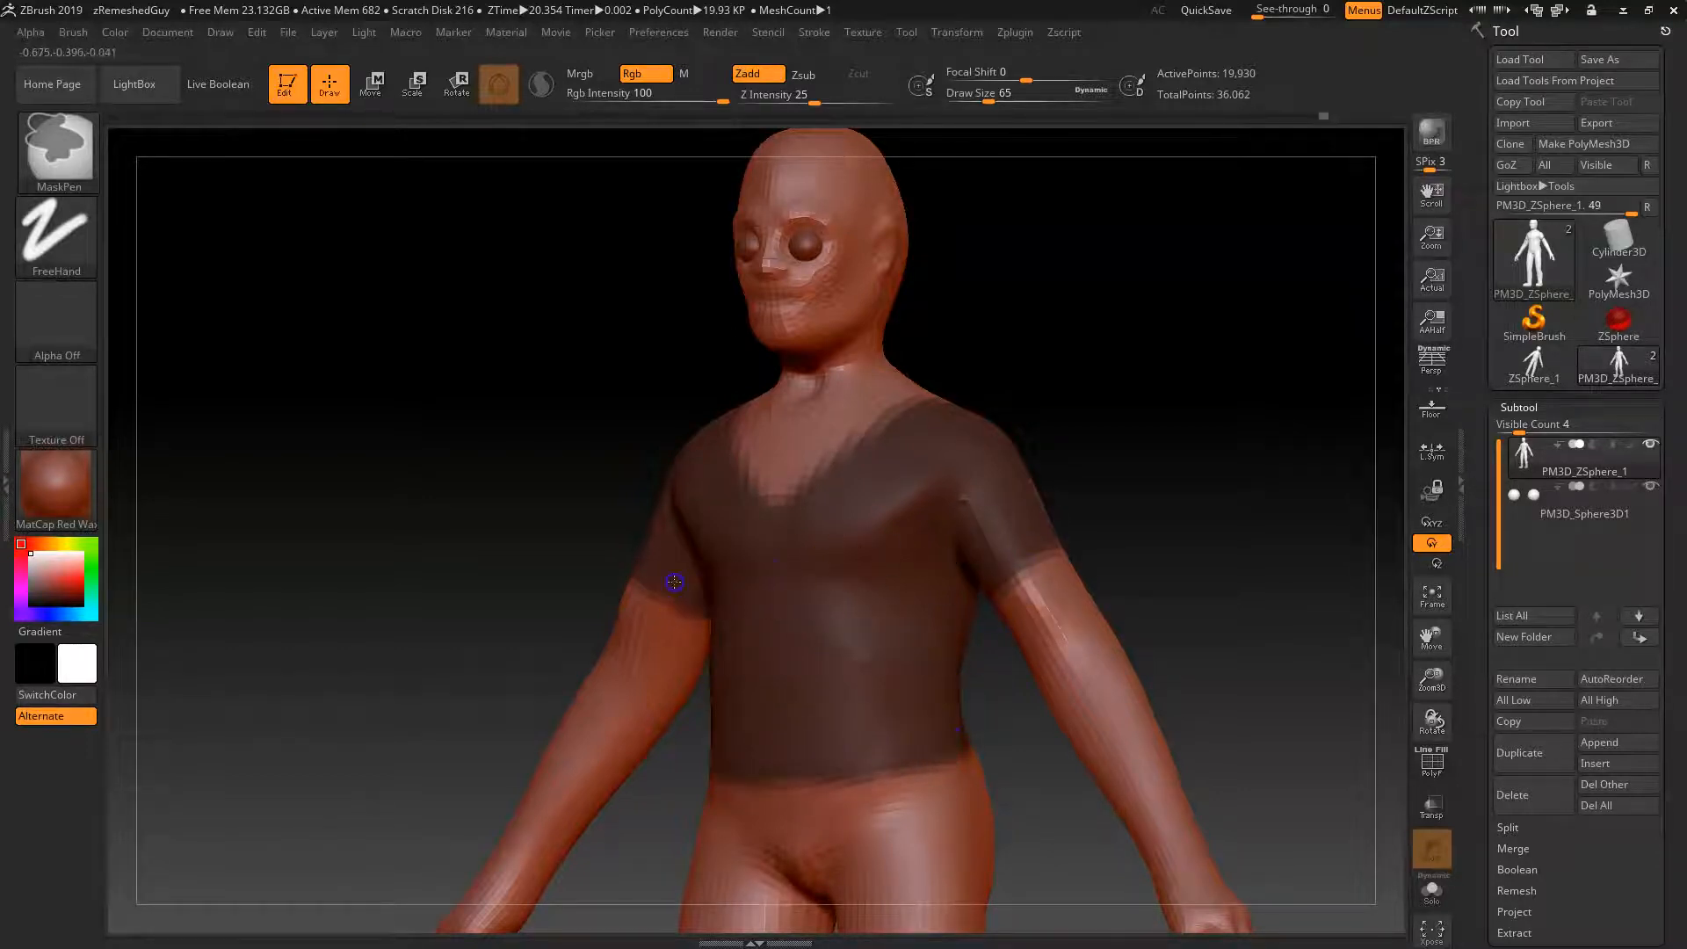
Mask the back of the torso from the base of the neck to the waist to continue the T-shirt shape.
key(b)
key(z)
key(r)
drag(1217, 561, 1094, 607)
mouse_move(369, 505)
ctrl+mouse_down()
mouse_move(411, 577)
mouse_move(335, 542)
mouse_move(370, 603)
mouse_move(400, 586)
ctrl+mouse_up()
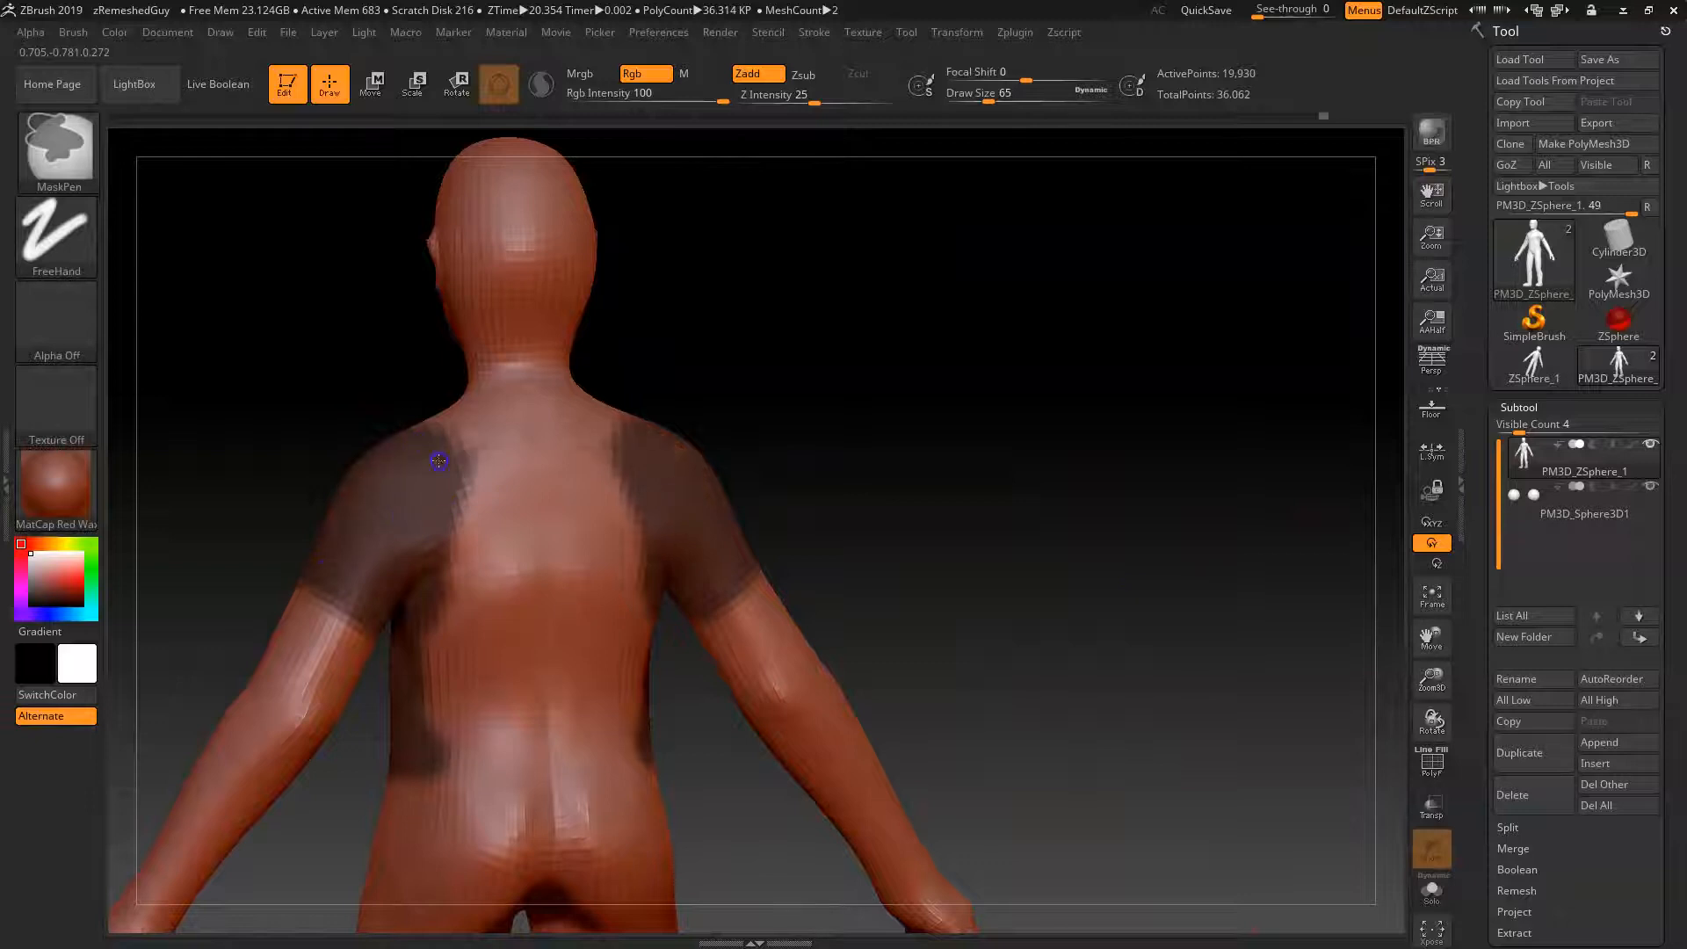
drag(438, 460, 610, 432)
mouse_move(384, 434)
mouse_down()
mouse_move(519, 519)
mouse_move(457, 551)
mouse_move(561, 606)
mouse_move(490, 704)
mouse_move(440, 647)
mouse_move(517, 664)
mouse_move(548, 749)
mouse_move(527, 776)
mouse_move(598, 765)
mouse_move(531, 795)
mouse_up()
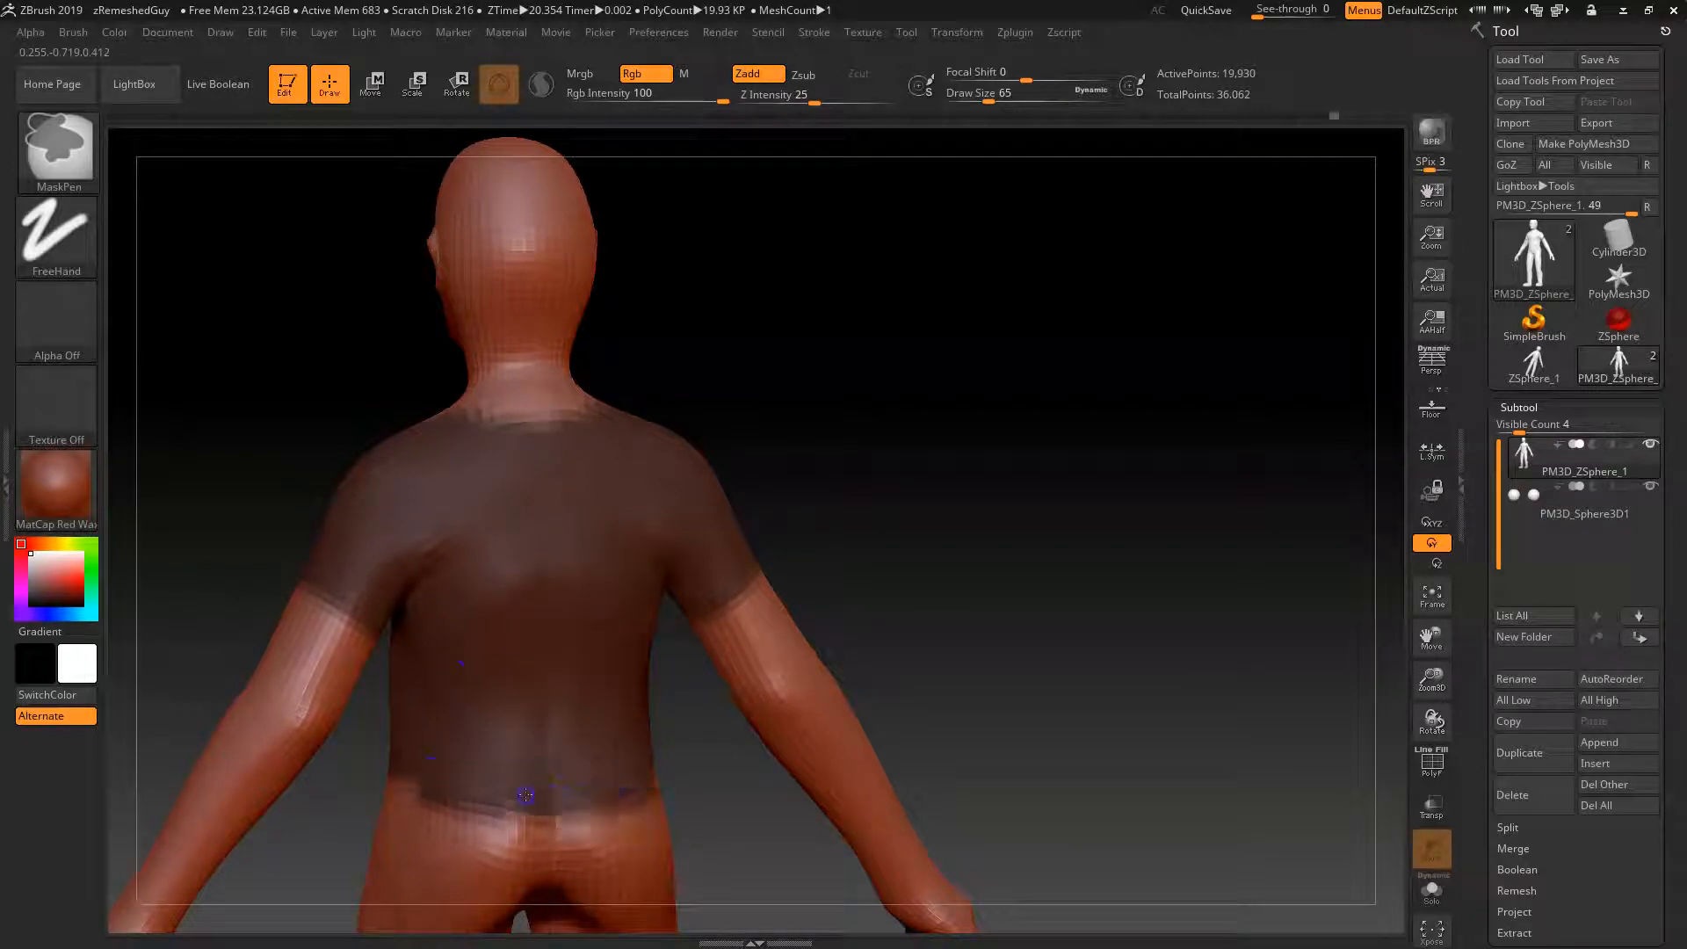
Check the T-shirt mask all around the torso and touch up its waist hem and the V-neckline.
mouse_move(967, 553)
mouse_down()
mouse_move(1028, 535)
mouse_move(901, 668)
mouse_move(806, 670)
mouse_up()
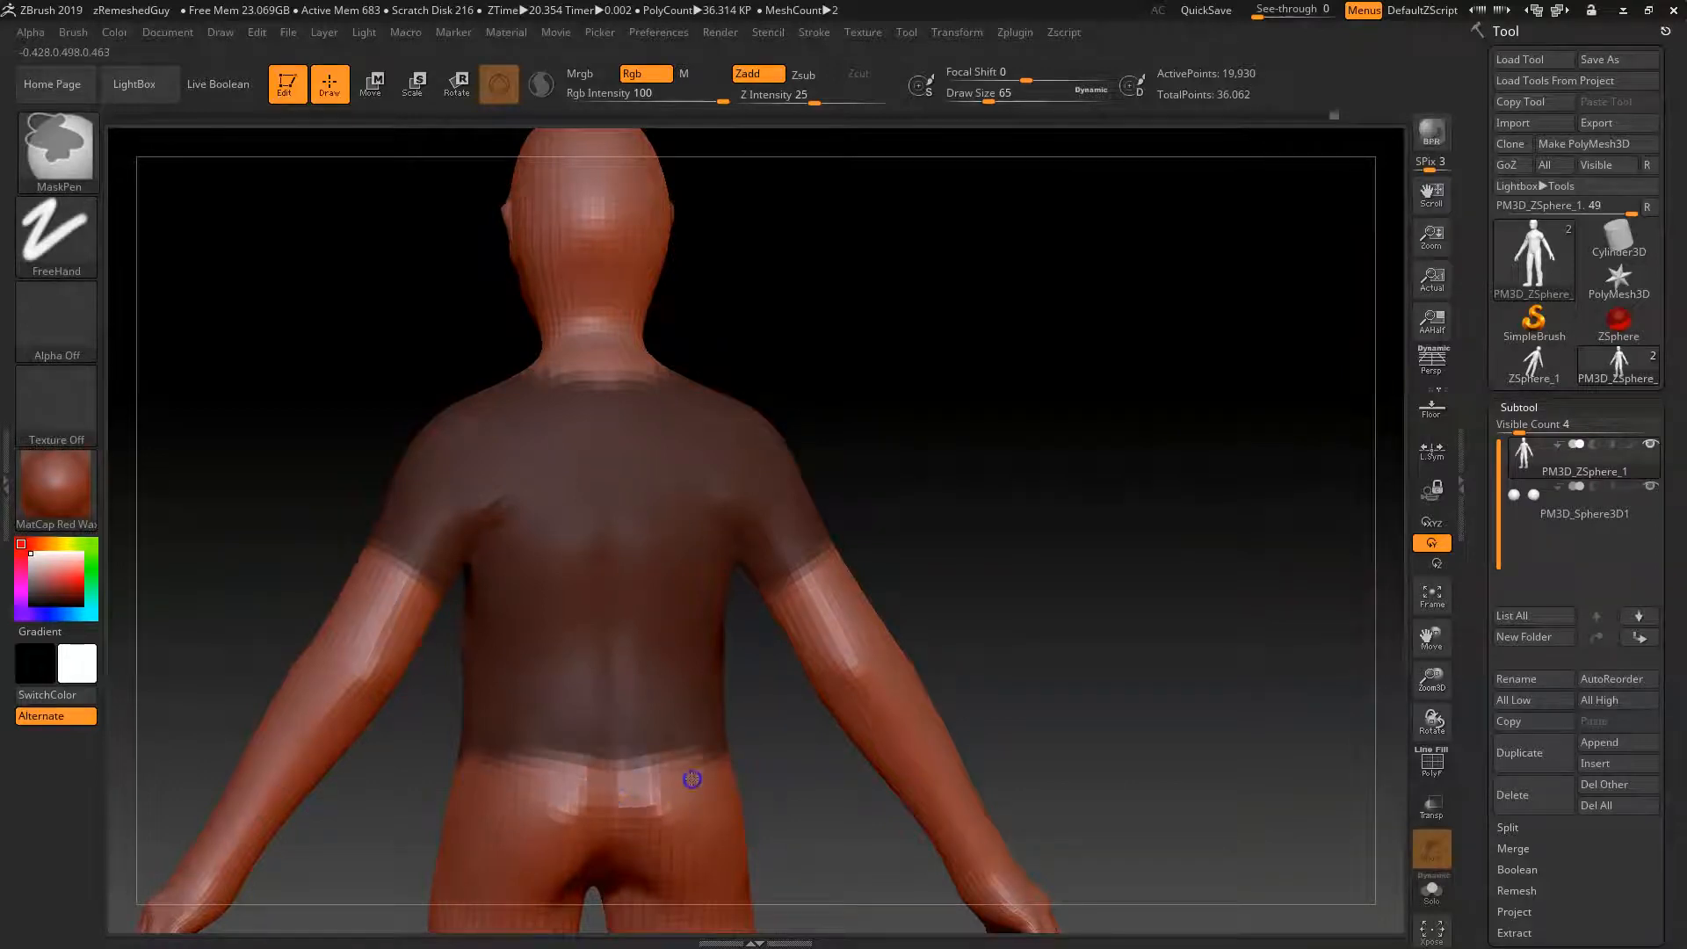
mouse_move(773, 799)
mouse_down()
mouse_move(869, 787)
mouse_move(735, 786)
mouse_up()
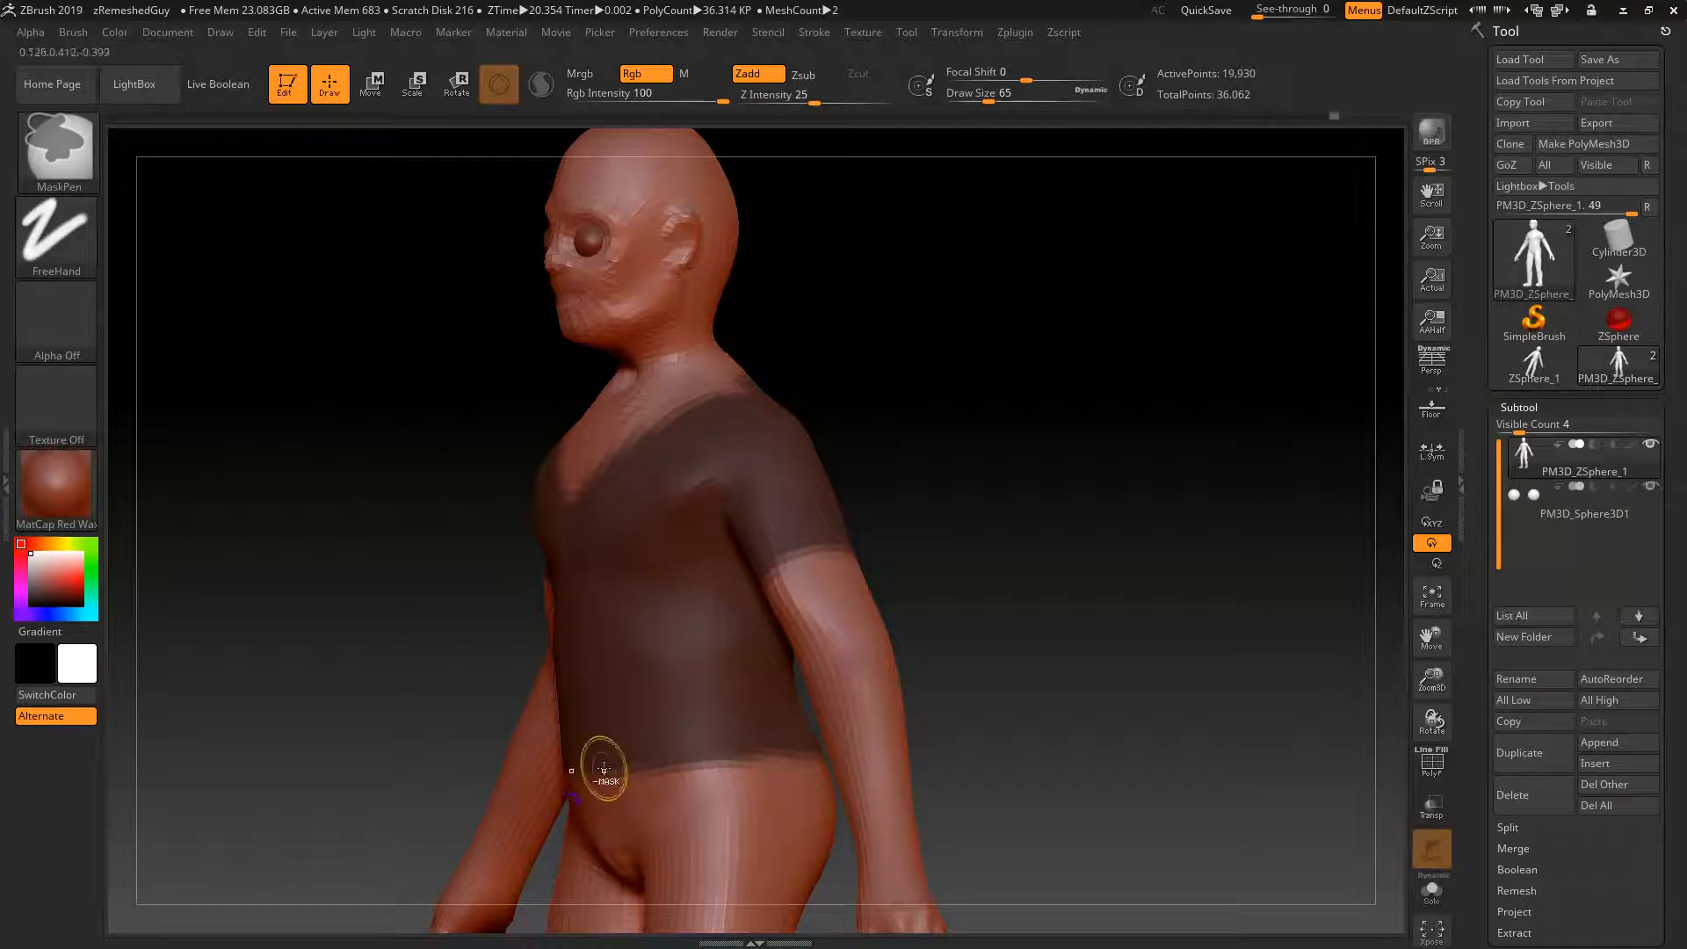
mouse_move(1016, 577)
mouse_down()
mouse_move(1081, 592)
mouse_move(1126, 550)
mouse_move(1097, 484)
mouse_move(1119, 392)
mouse_move(1013, 546)
mouse_move(934, 569)
mouse_move(970, 585)
mouse_move(1122, 569)
mouse_move(1122, 504)
mouse_up()
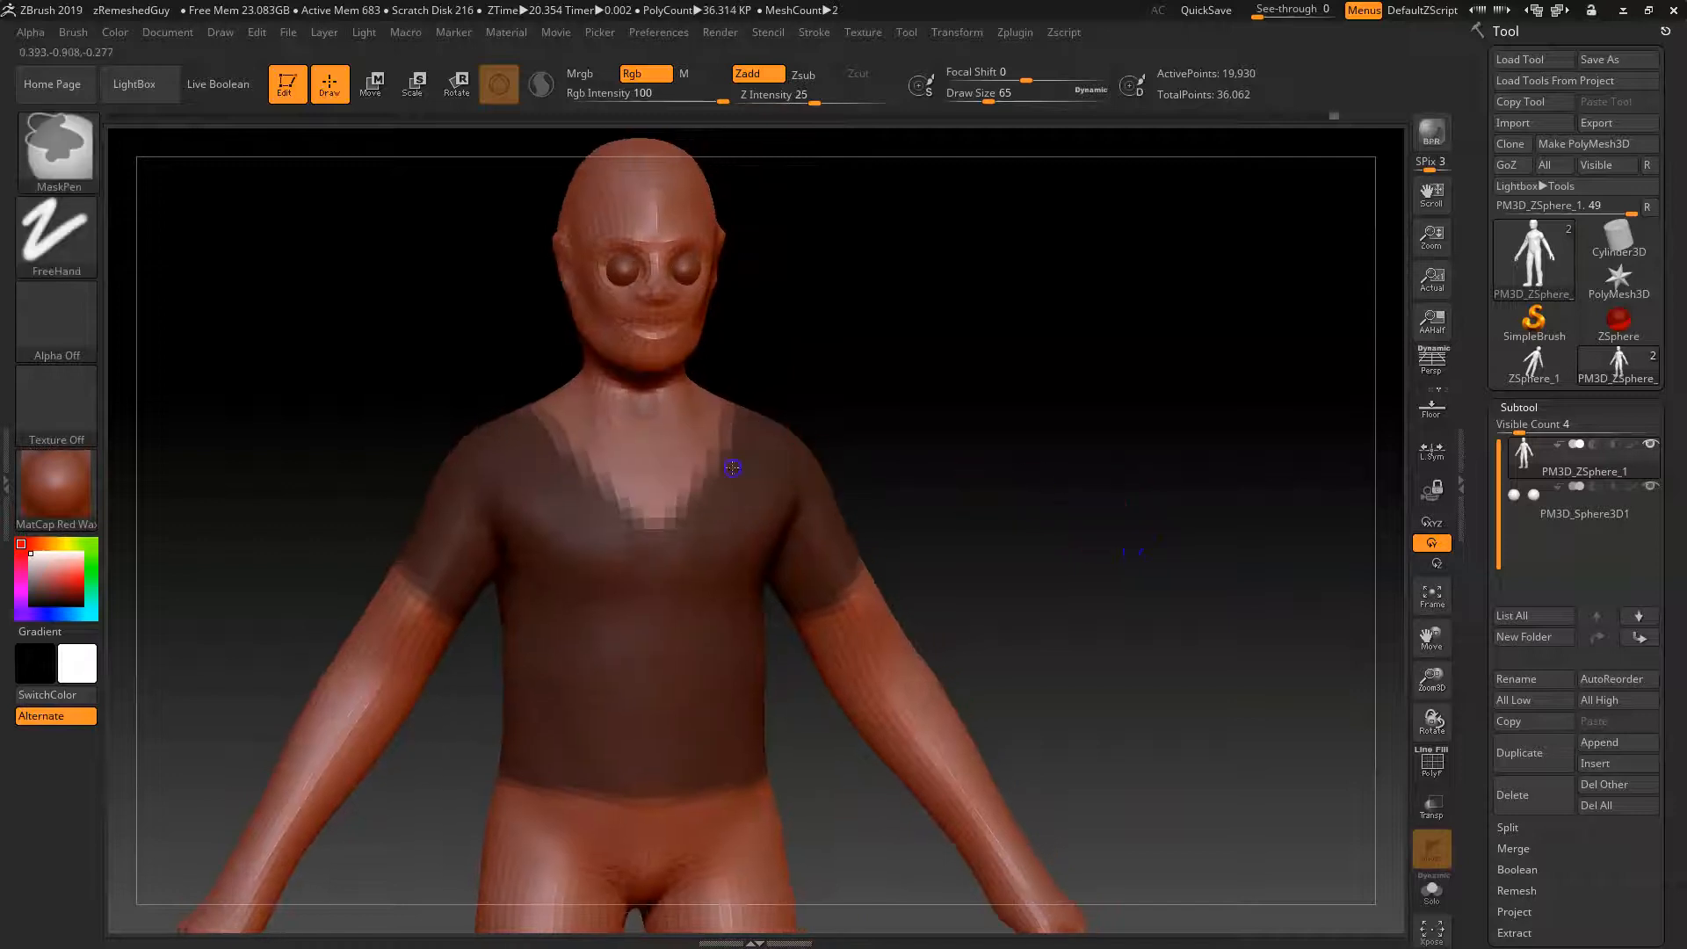
ctrl+drag(715, 481, 764, 549)
alt+drag(1102, 581, 996, 559)
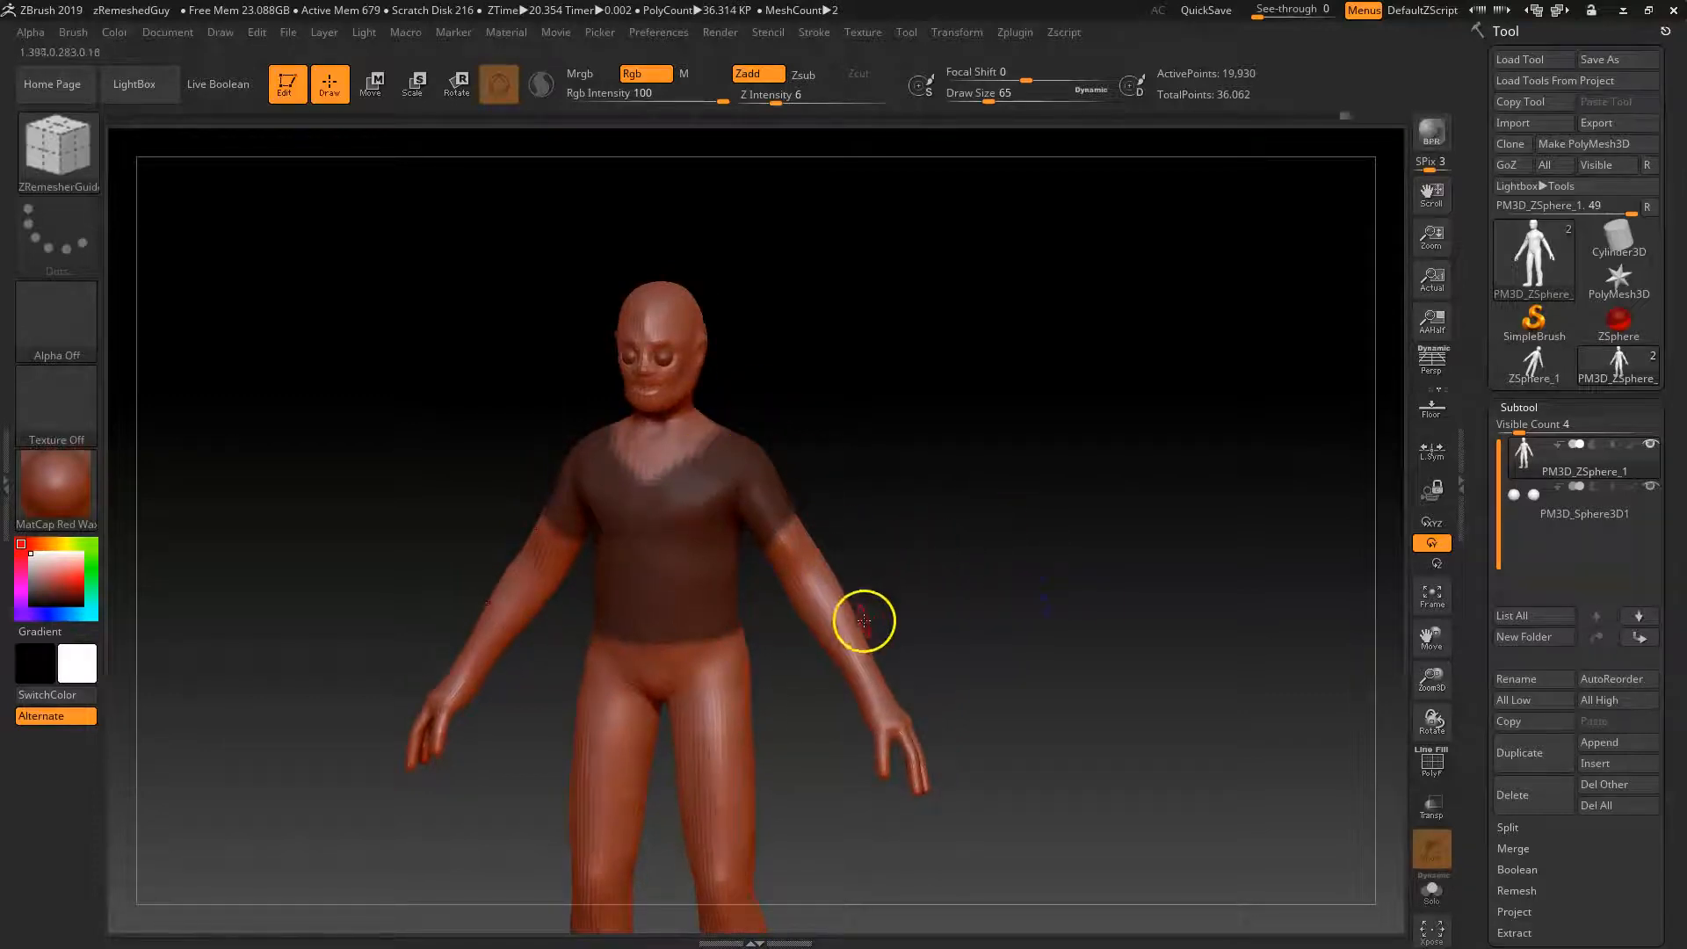
Open the subtool Extract settings and preview a shirt extraction with smoothing 5 and thickness 0.02.
scroll(1479, 748, down, 4)
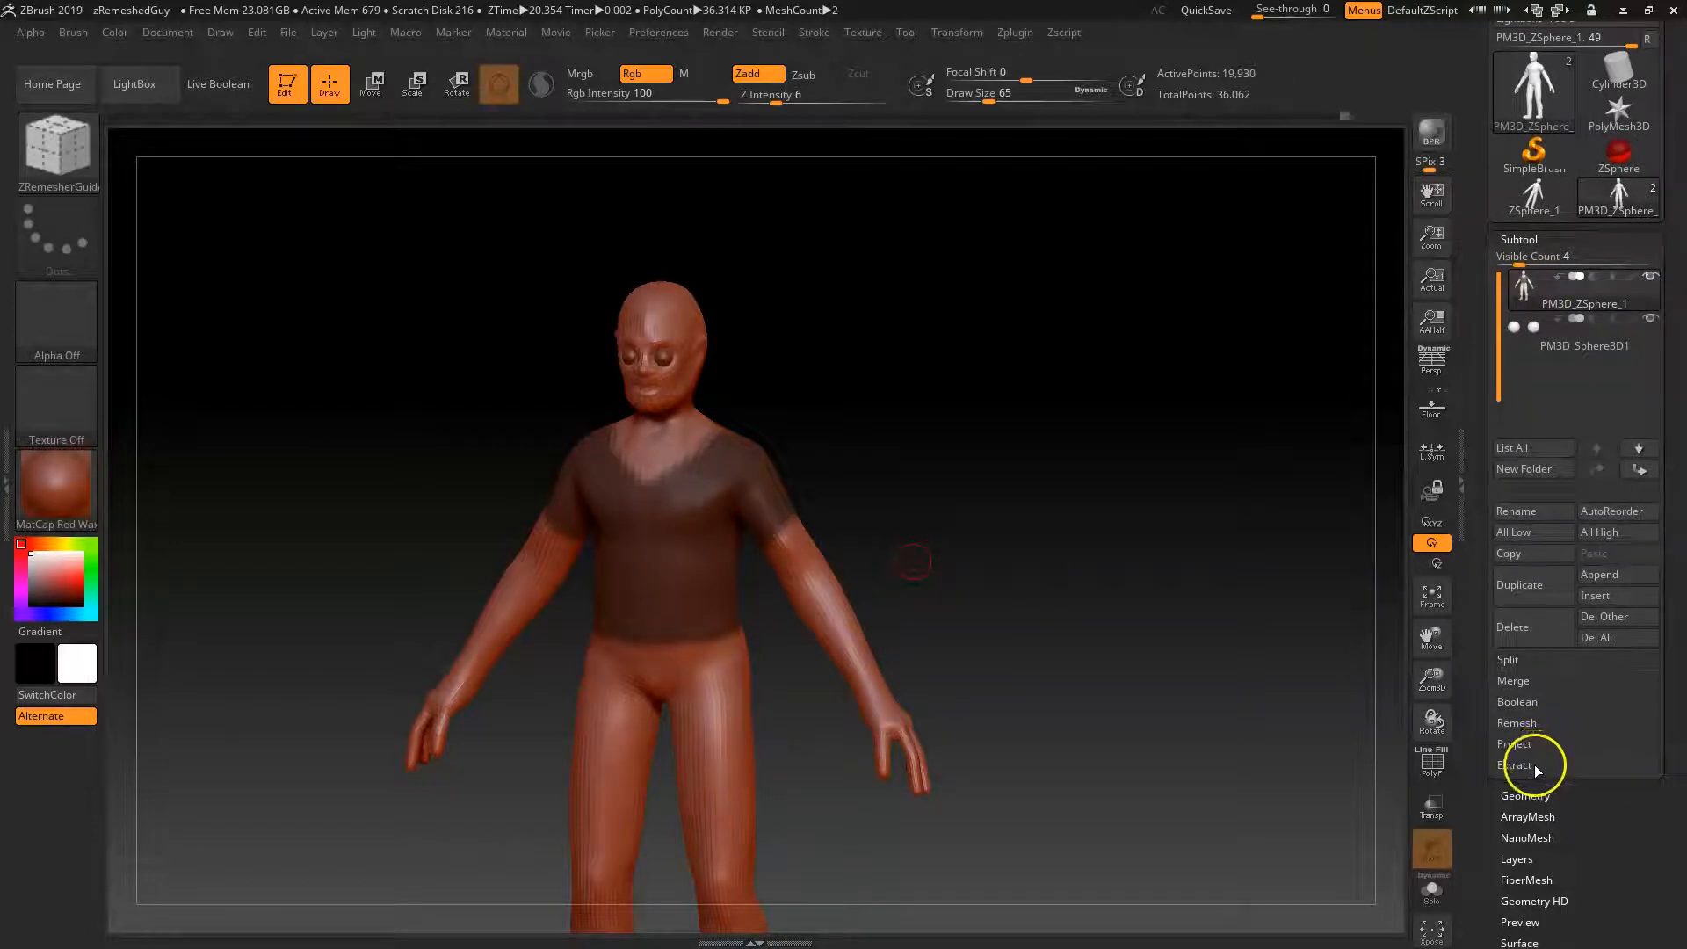
click(1532, 764)
drag(1462, 797, 1469, 748)
click(1529, 718)
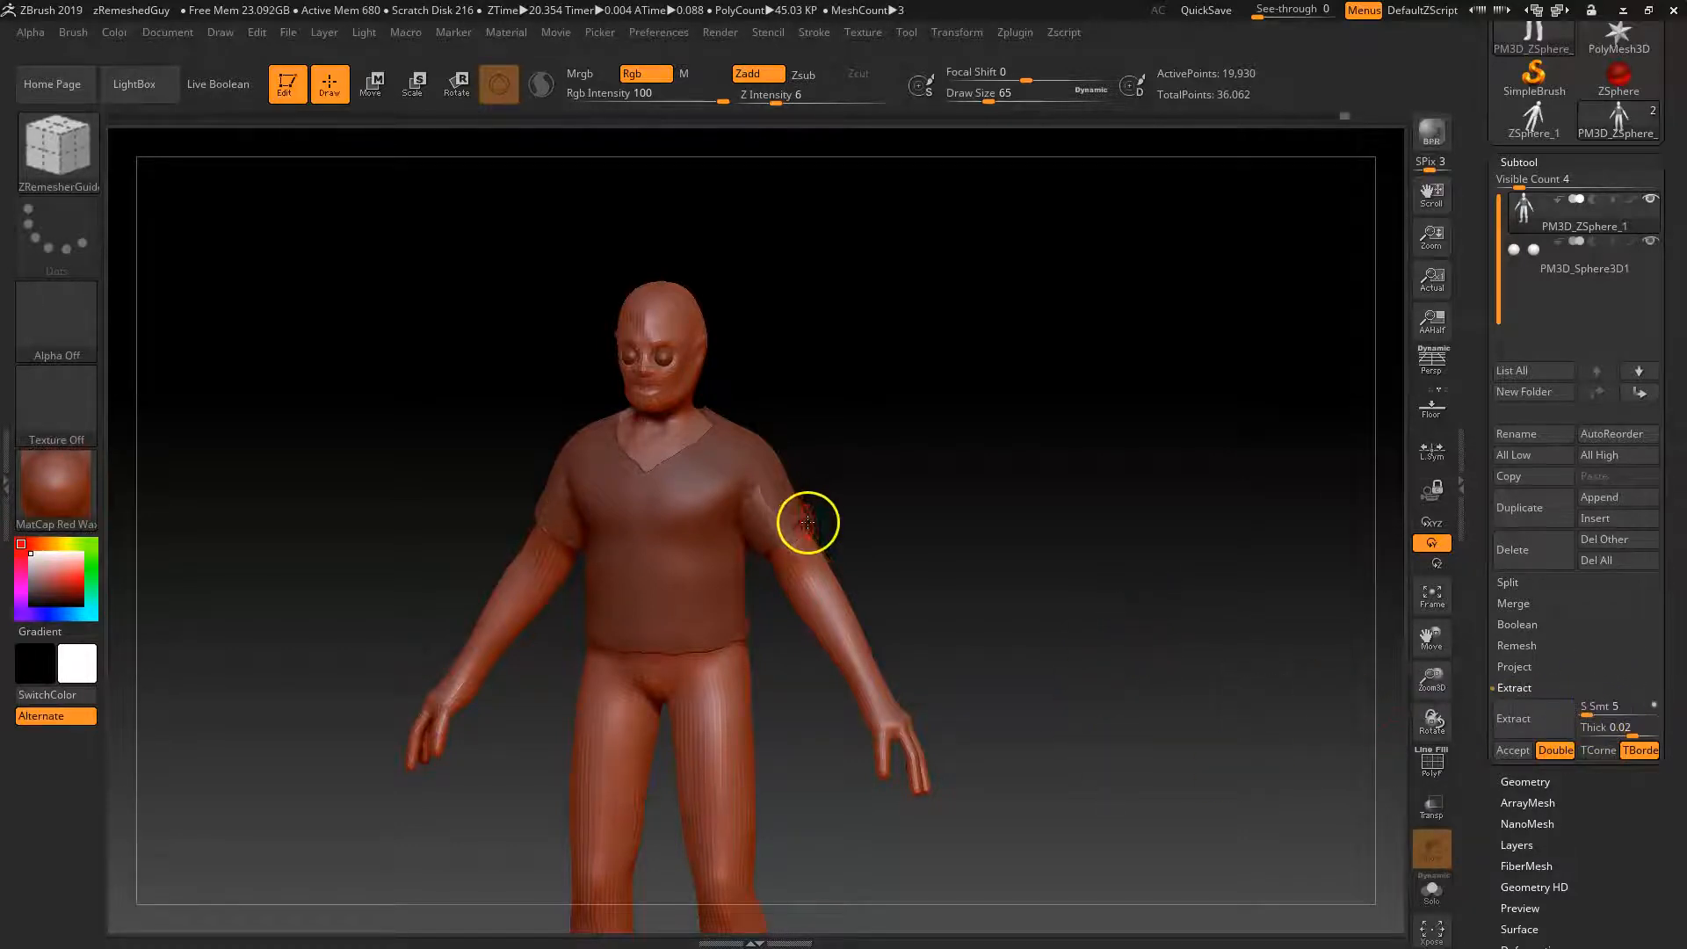
drag(709, 650, 609, 651)
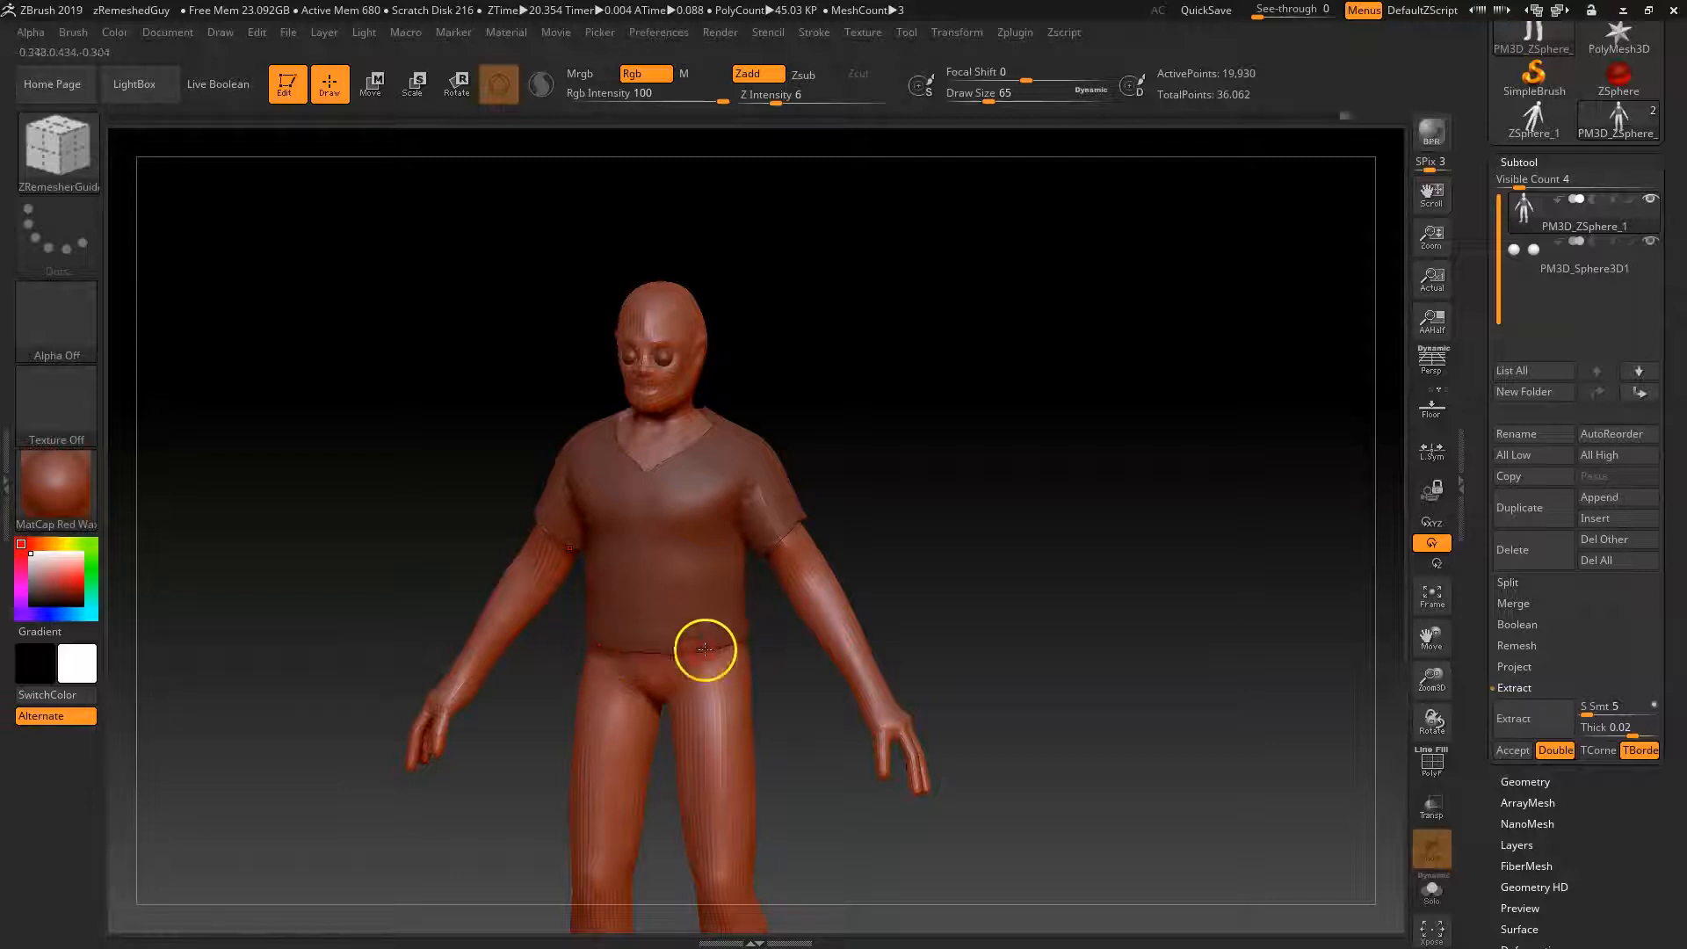
Set the extraction's smoothing to 31 and thickness to 0.01, and preview the shirt with these values.
drag(1597, 713, 1601, 713)
click(1520, 717)
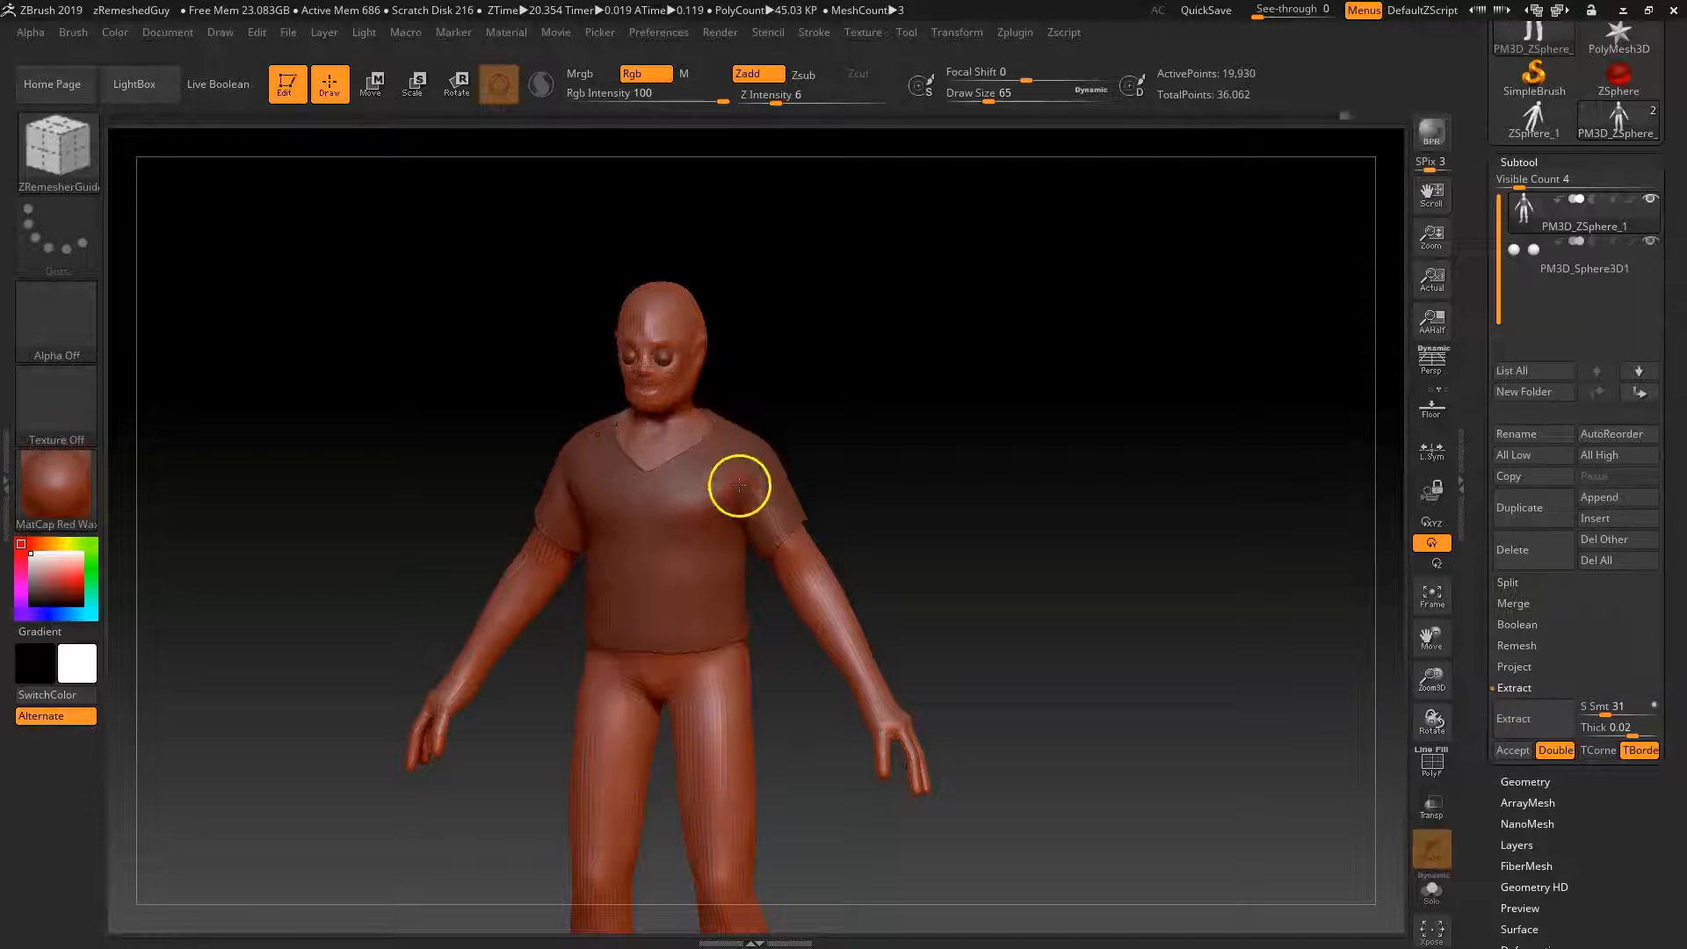
click(1617, 728)
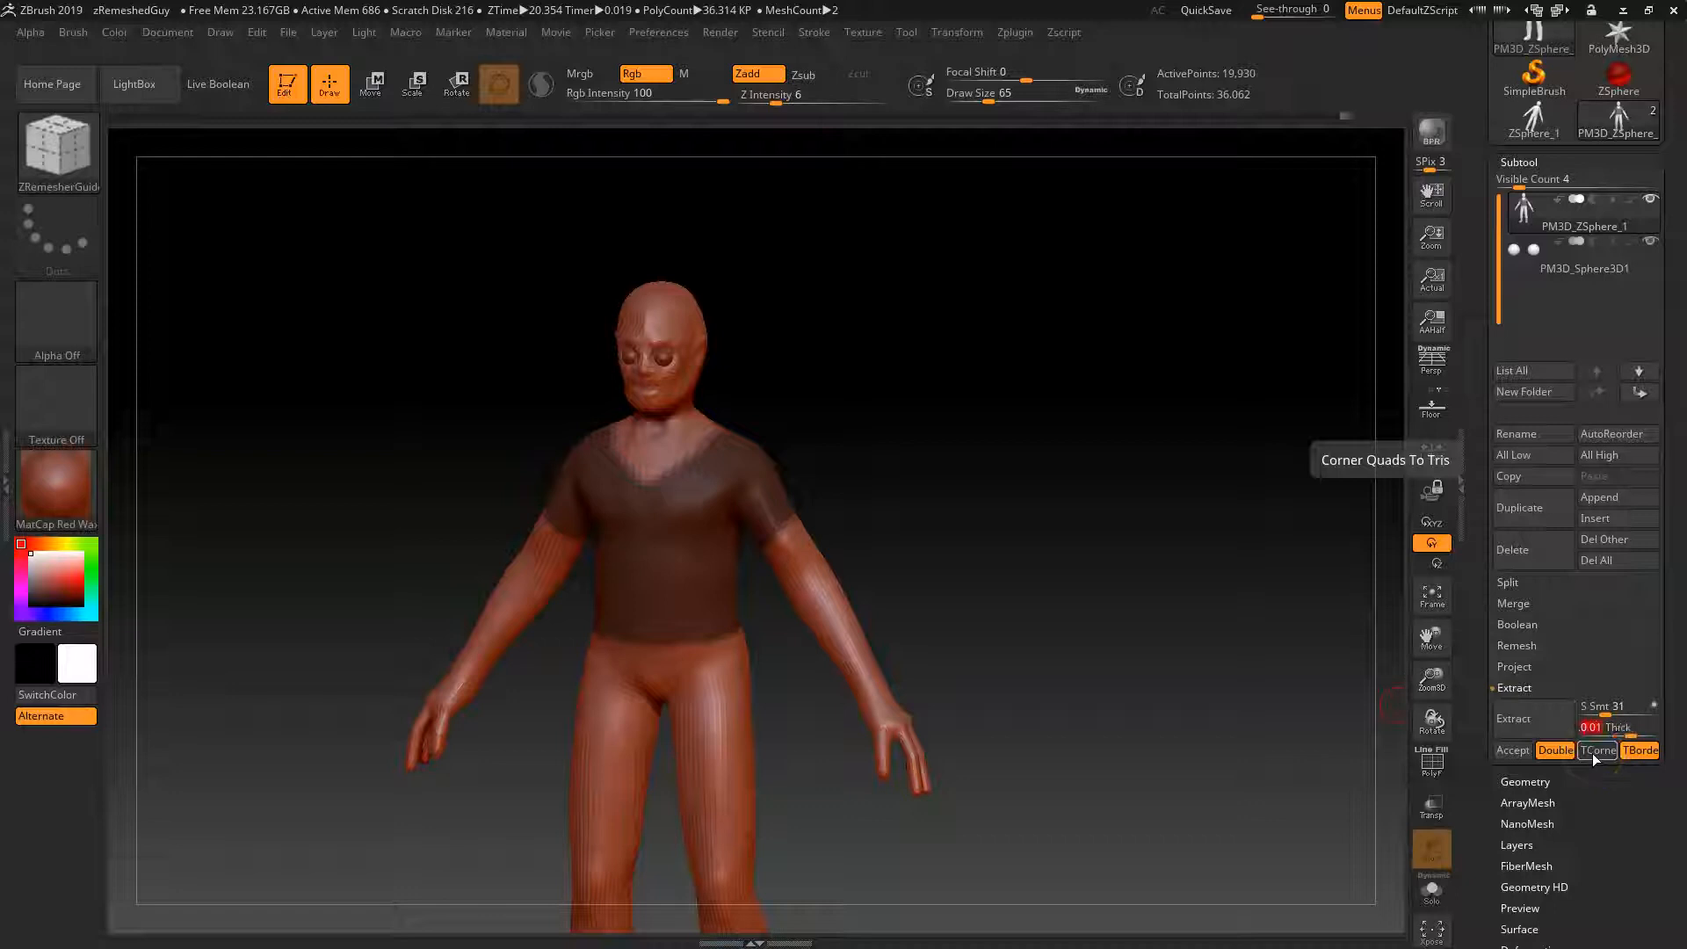
click(1514, 718)
click(1434, 764)
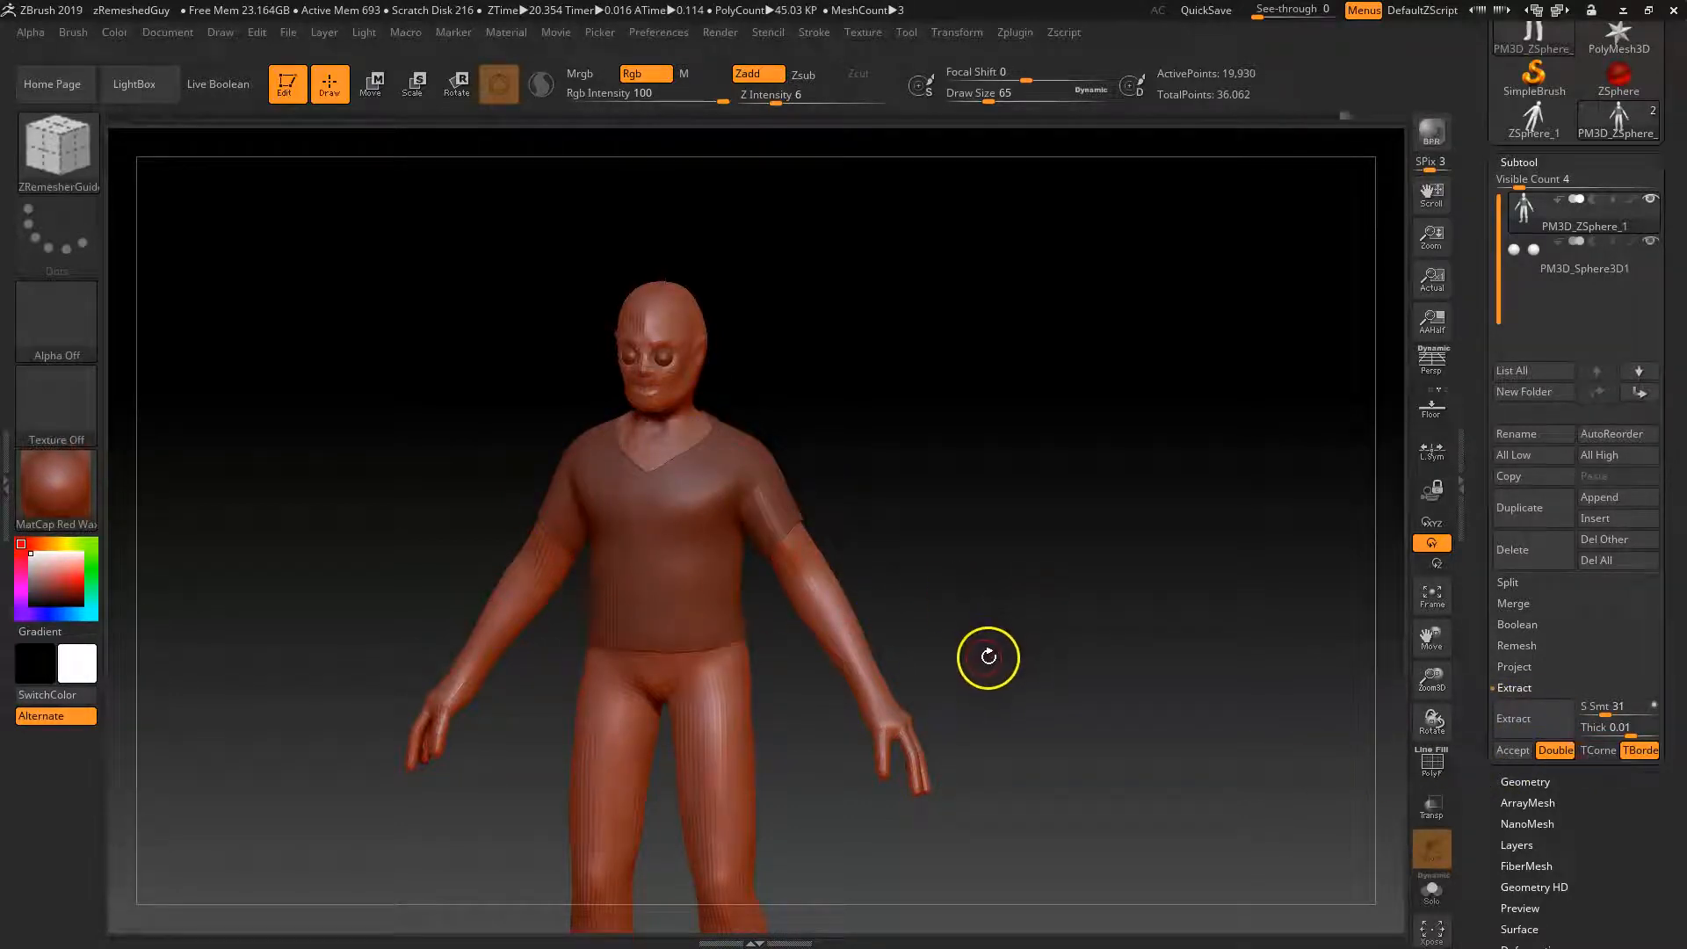
drag(991, 658, 1048, 609)
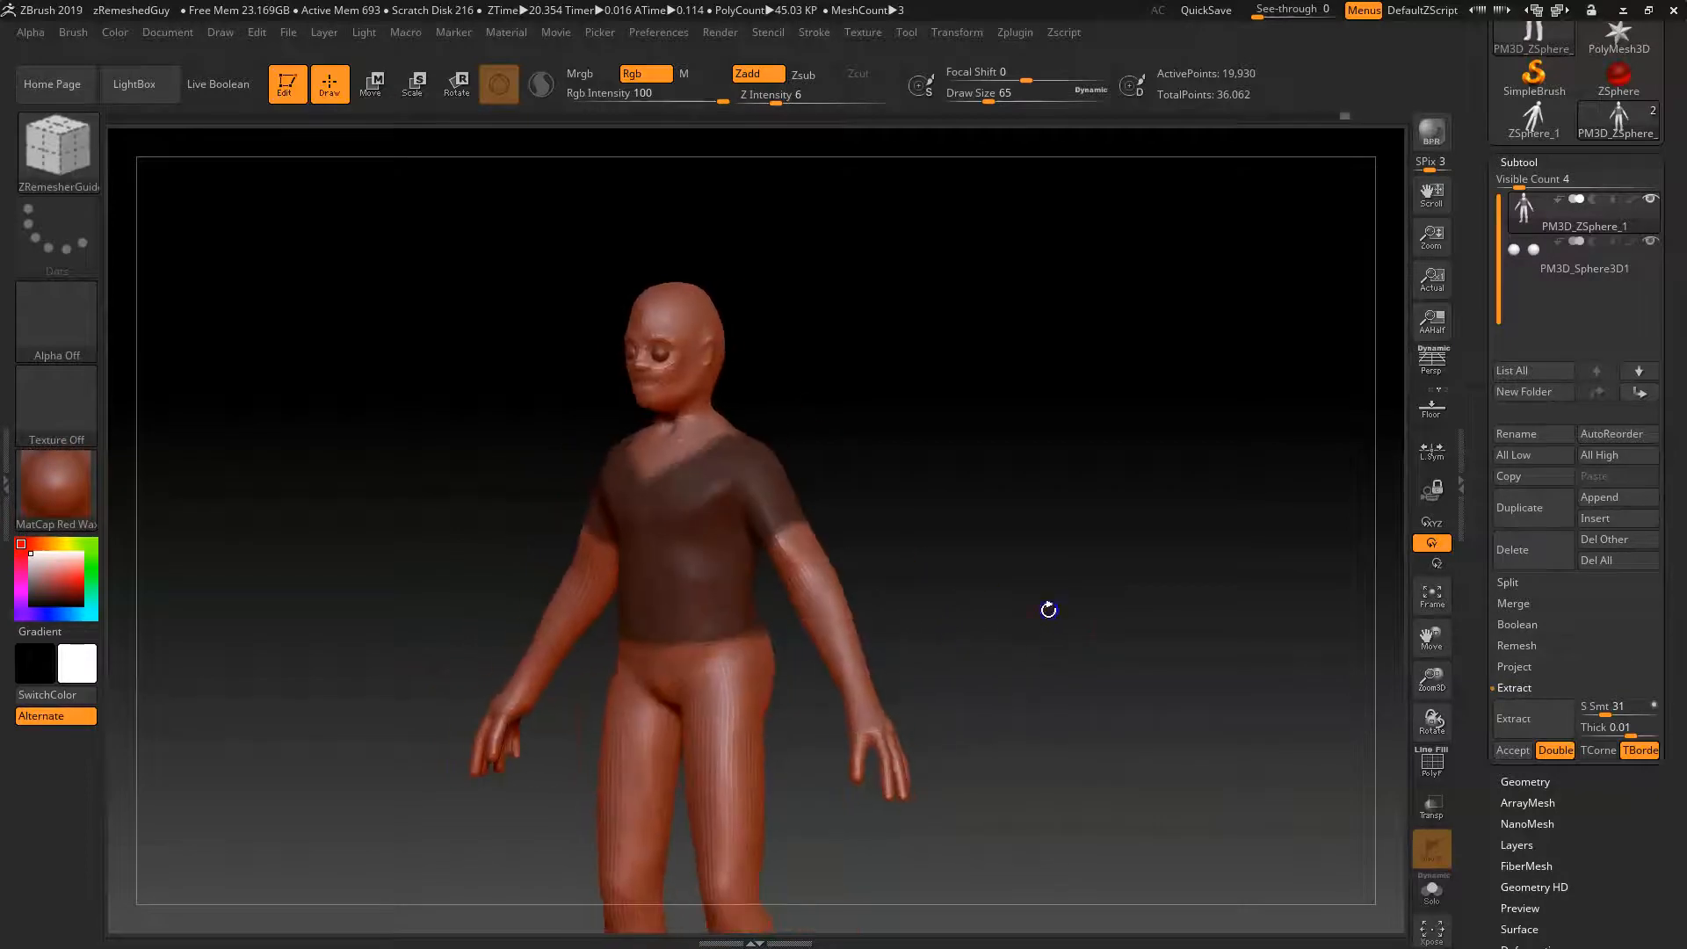
Extract the masked shirt area again and accept the result as a separate subtool.
click(1513, 718)
click(1514, 750)
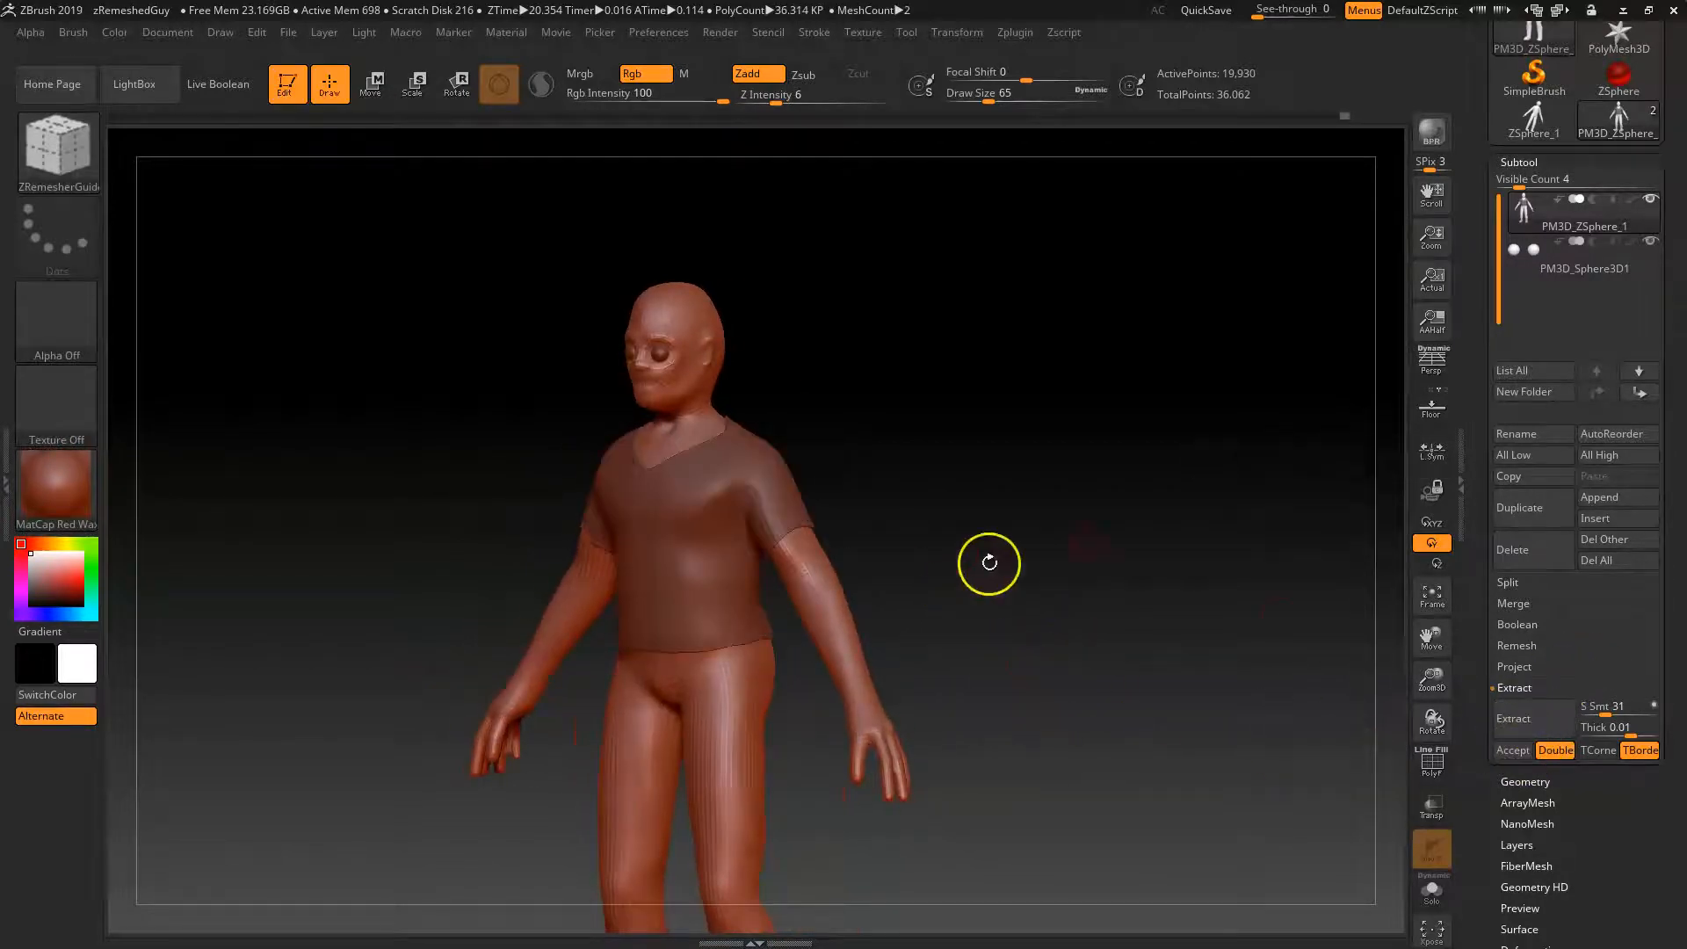
click(1513, 750)
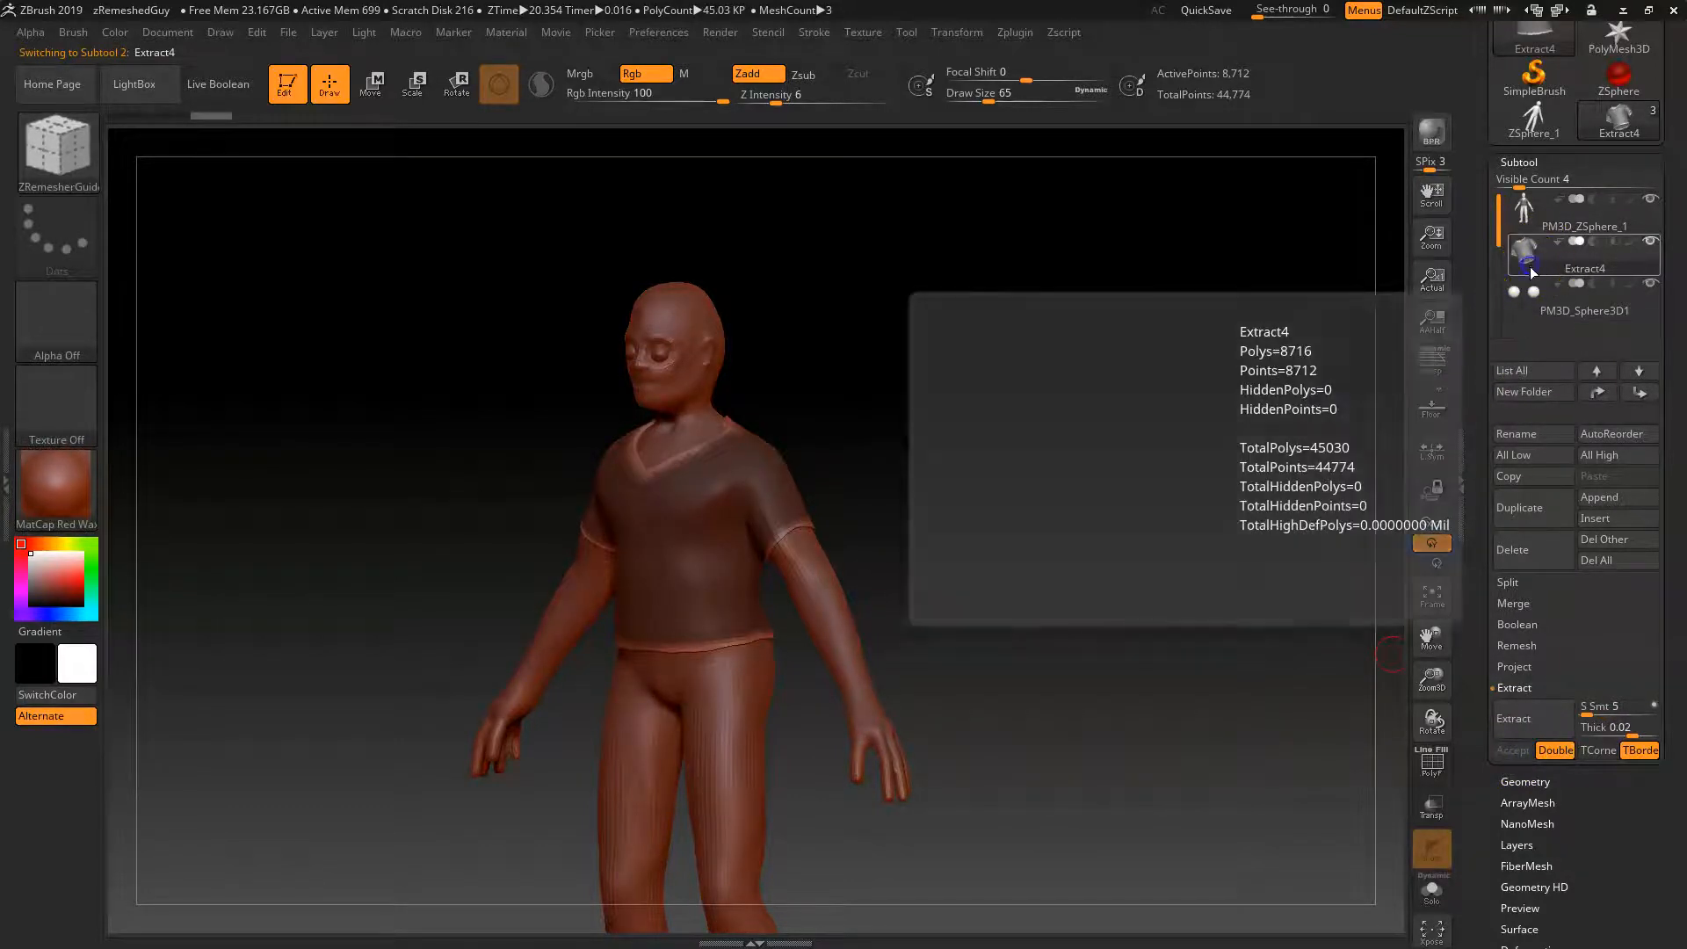
drag(1115, 589, 1109, 466)
Make the body the active subtool, clear its shirt mask and mask a waistband across the front of the hips.
click(1537, 219)
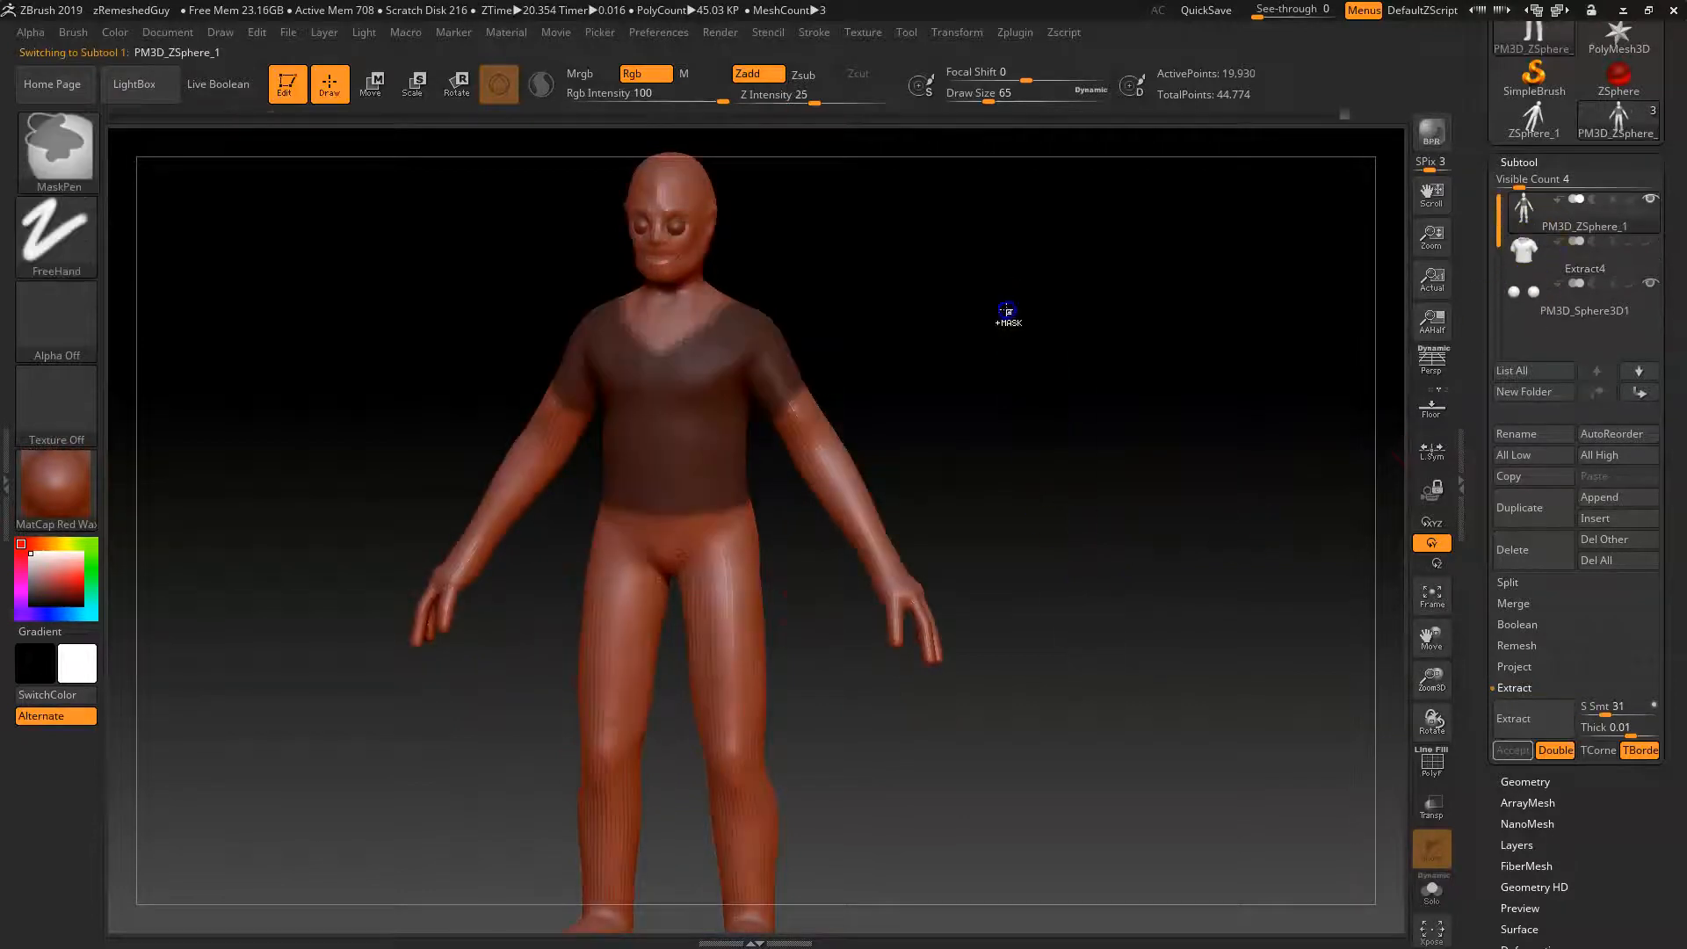
ctrl+drag(1009, 313, 1145, 588)
mouse_move(1055, 527)
alt+mouse_down()
mouse_move(1063, 463)
mouse_move(1157, 521)
mouse_move(1309, 293)
alt+mouse_up()
mouse_move(849, 512)
ctrl+mouse_down()
mouse_move(738, 531)
mouse_move(794, 522)
mouse_move(597, 520)
ctrl+mouse_up()
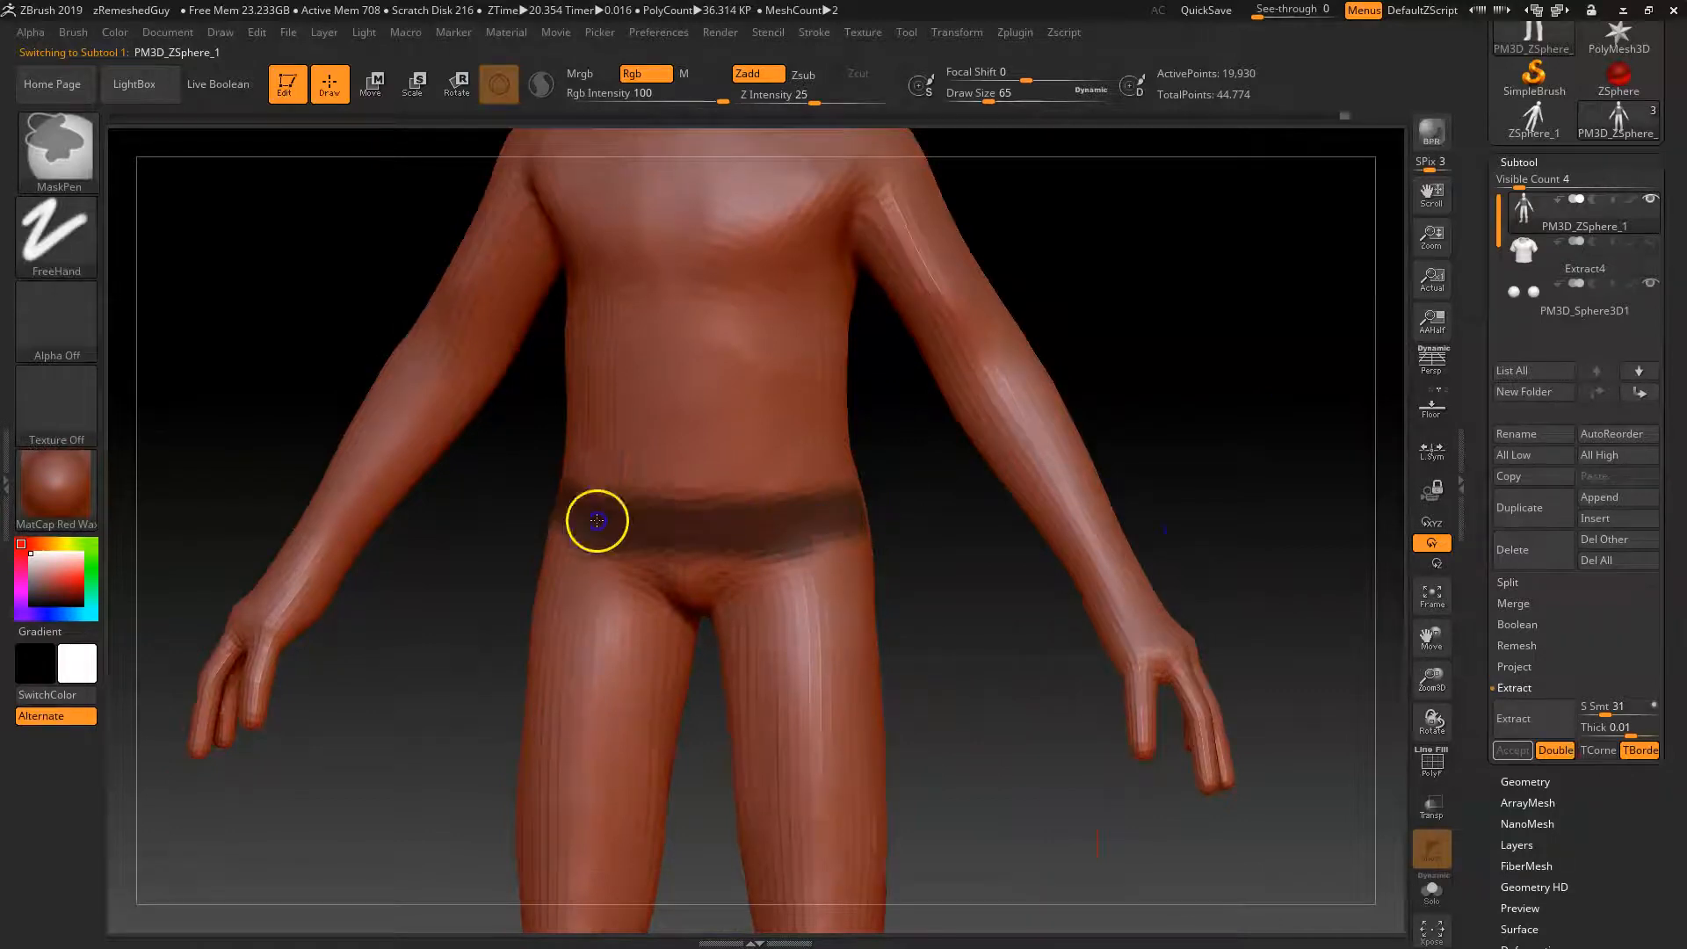
Show the shirt subtool and extend the waistband mask around the hips just below its hem.
click(1650, 241)
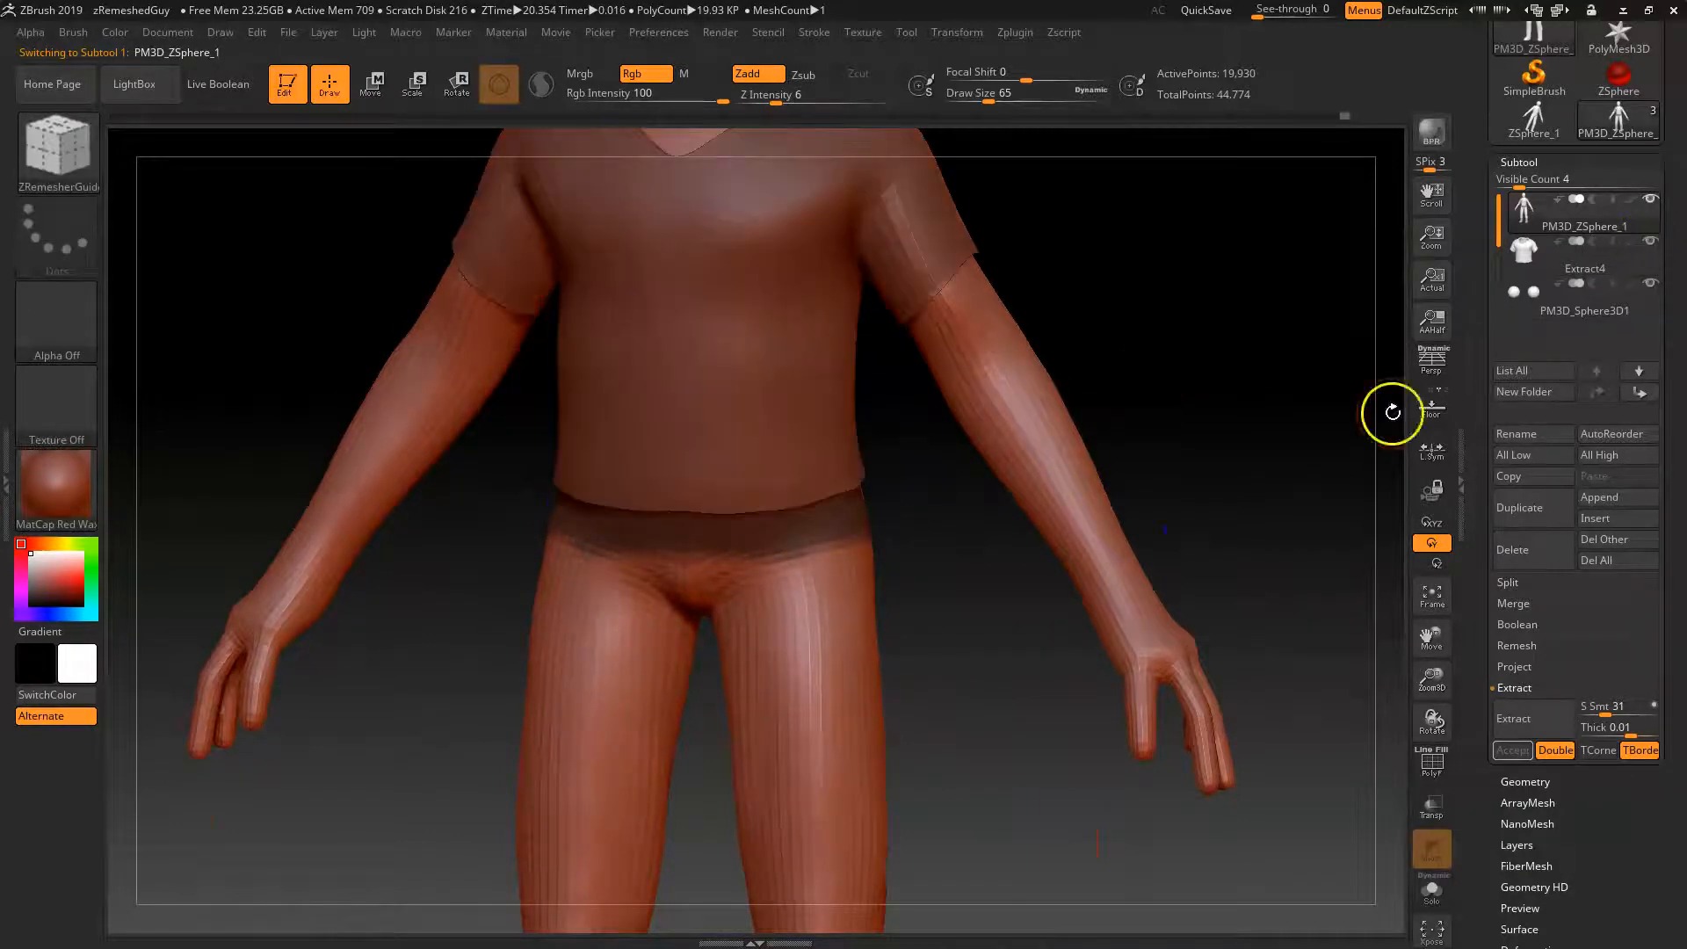
drag(957, 661, 730, 514)
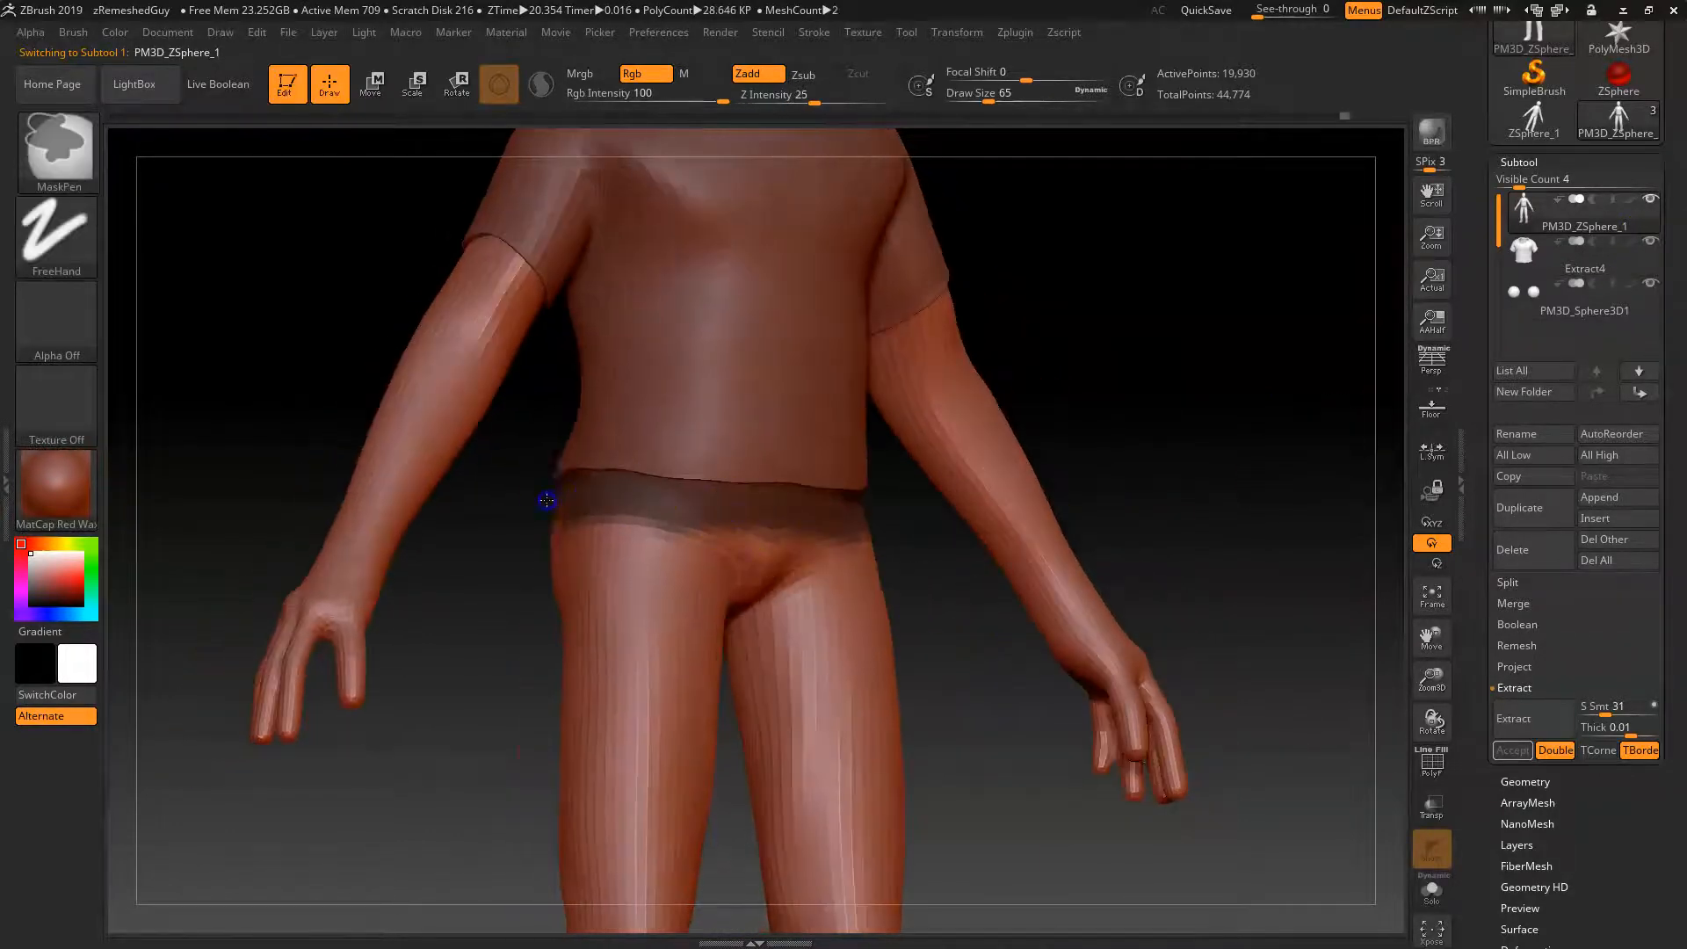
mouse_move(512, 700)
mouse_down()
mouse_move(685, 689)
mouse_move(647, 708)
mouse_move(803, 473)
mouse_move(654, 472)
mouse_up()
mouse_move(806, 475)
ctrl+mouse_down()
mouse_move(677, 583)
mouse_move(774, 655)
mouse_move(611, 772)
mouse_move(603, 509)
mouse_move(546, 712)
mouse_move(554, 542)
mouse_move(538, 550)
ctrl+mouse_up()
Mask the hips and both legs down to just below the knees.
mouse_move(437, 770)
mouse_down()
mouse_move(1073, 704)
mouse_move(953, 667)
mouse_move(893, 490)
mouse_move(805, 504)
mouse_move(773, 456)
mouse_move(801, 525)
mouse_move(767, 771)
mouse_up()
mouse_move(751, 714)
ctrl+mouse_down()
mouse_move(685, 668)
mouse_move(647, 741)
mouse_move(659, 592)
ctrl+mouse_up()
alt+drag(1103, 705, 1009, 468)
mouse_move(865, 664)
ctrl+mouse_down()
mouse_move(858, 422)
mouse_move(878, 615)
mouse_move(791, 700)
mouse_move(903, 803)
mouse_move(921, 722)
ctrl+mouse_up()
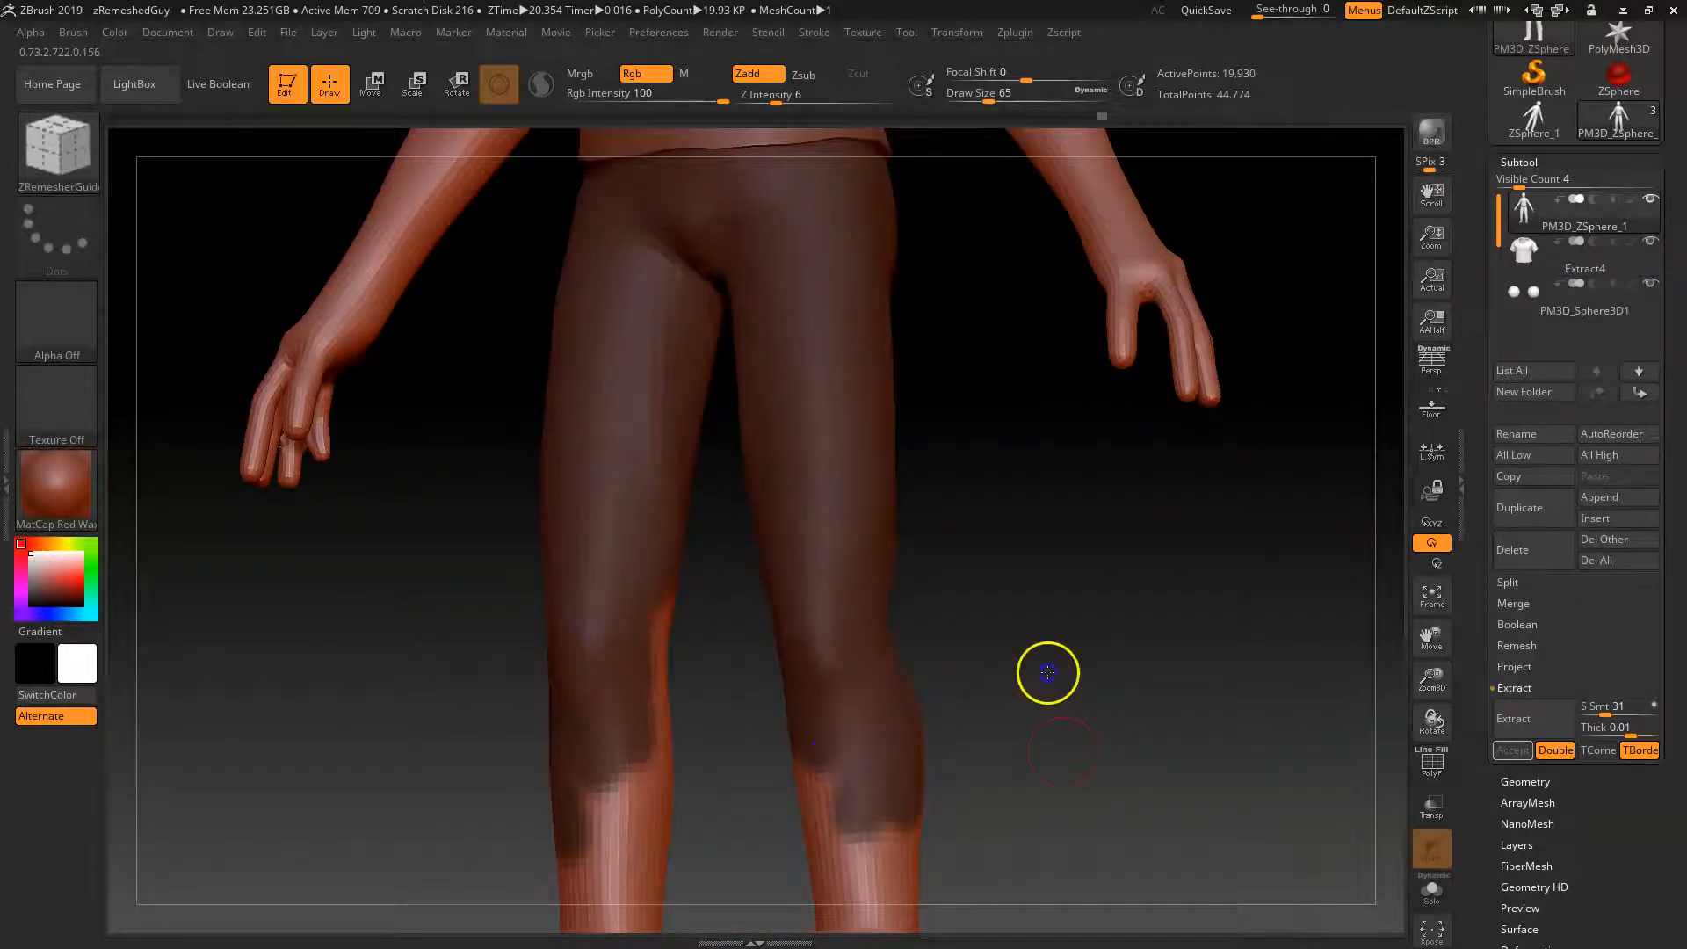
Extend the trouser mask down the shins towards the ankles and fill the gap along the inner legs.
alt+drag(1046, 674, 1010, 454)
mouse_move(809, 615)
ctrl+mouse_down()
mouse_move(770, 514)
mouse_move(776, 563)
ctrl+mouse_up()
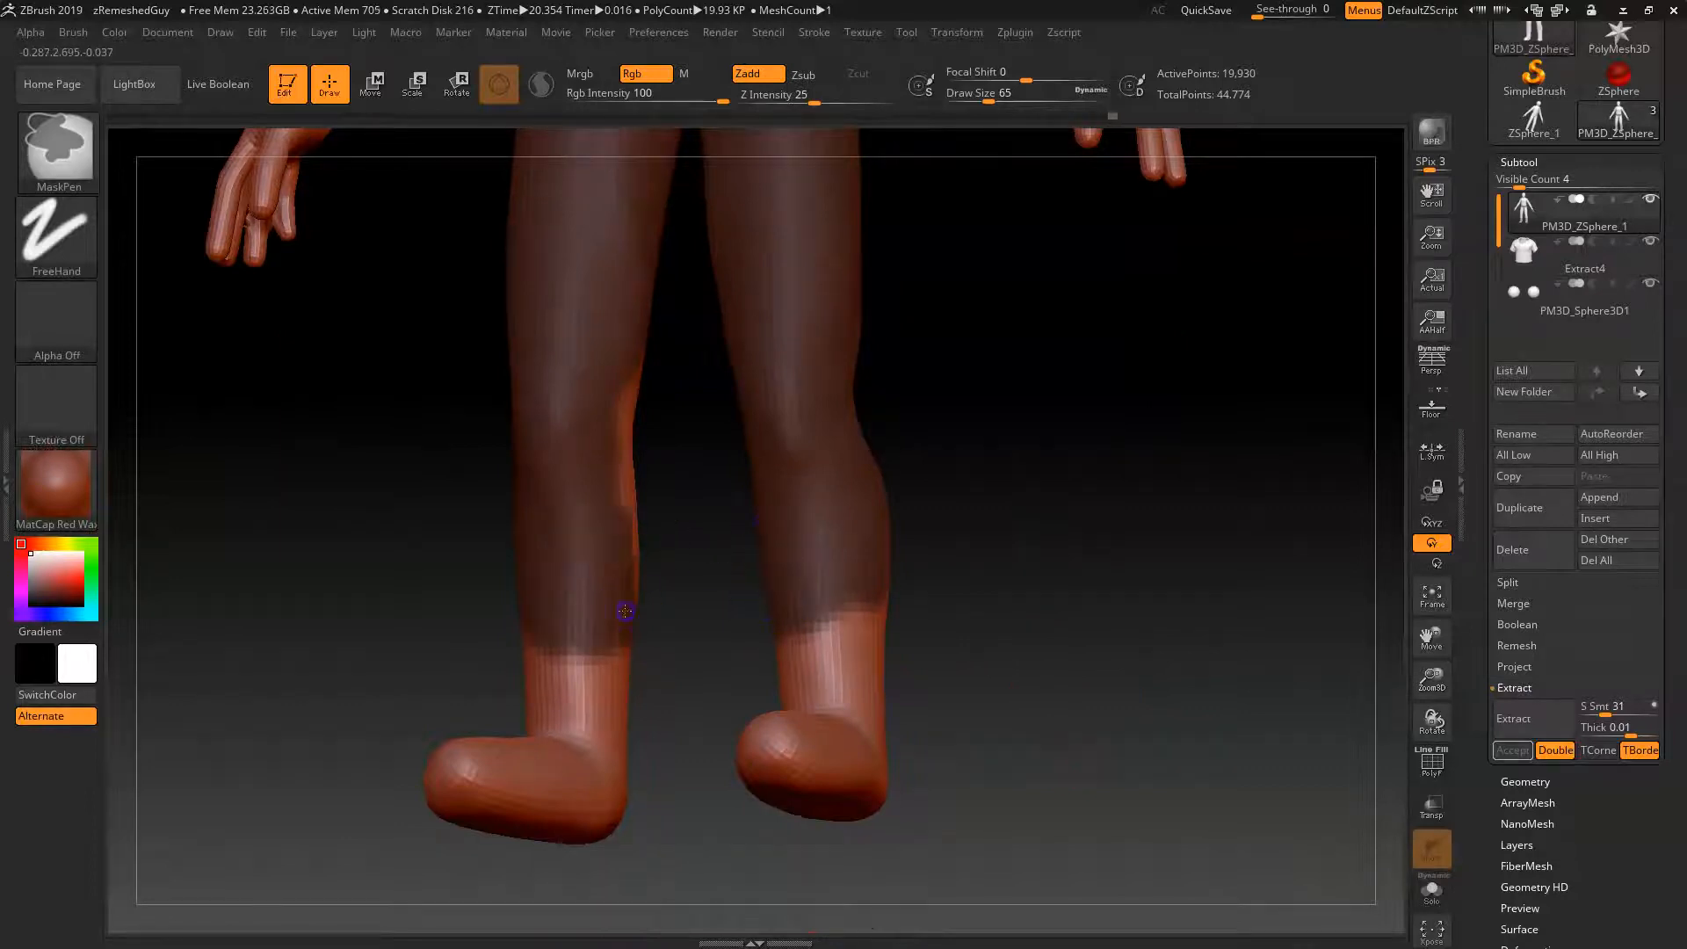
ctrl+drag(625, 611, 637, 429)
mouse_move(559, 634)
ctrl+mouse_down()
mouse_move(531, 659)
mouse_move(544, 686)
mouse_move(618, 695)
ctrl+mouse_up()
Fill the mask on the back and sides of the lower legs down to the ankles and check the whole trouser shape.
drag(1090, 686, 892, 689)
mouse_move(459, 715)
ctrl+mouse_down()
mouse_move(362, 706)
mouse_move(358, 618)
mouse_move(459, 325)
ctrl+mouse_up()
mouse_move(427, 492)
ctrl+mouse_down()
mouse_move(373, 539)
mouse_move(351, 403)
mouse_move(431, 642)
mouse_move(341, 500)
ctrl+mouse_up()
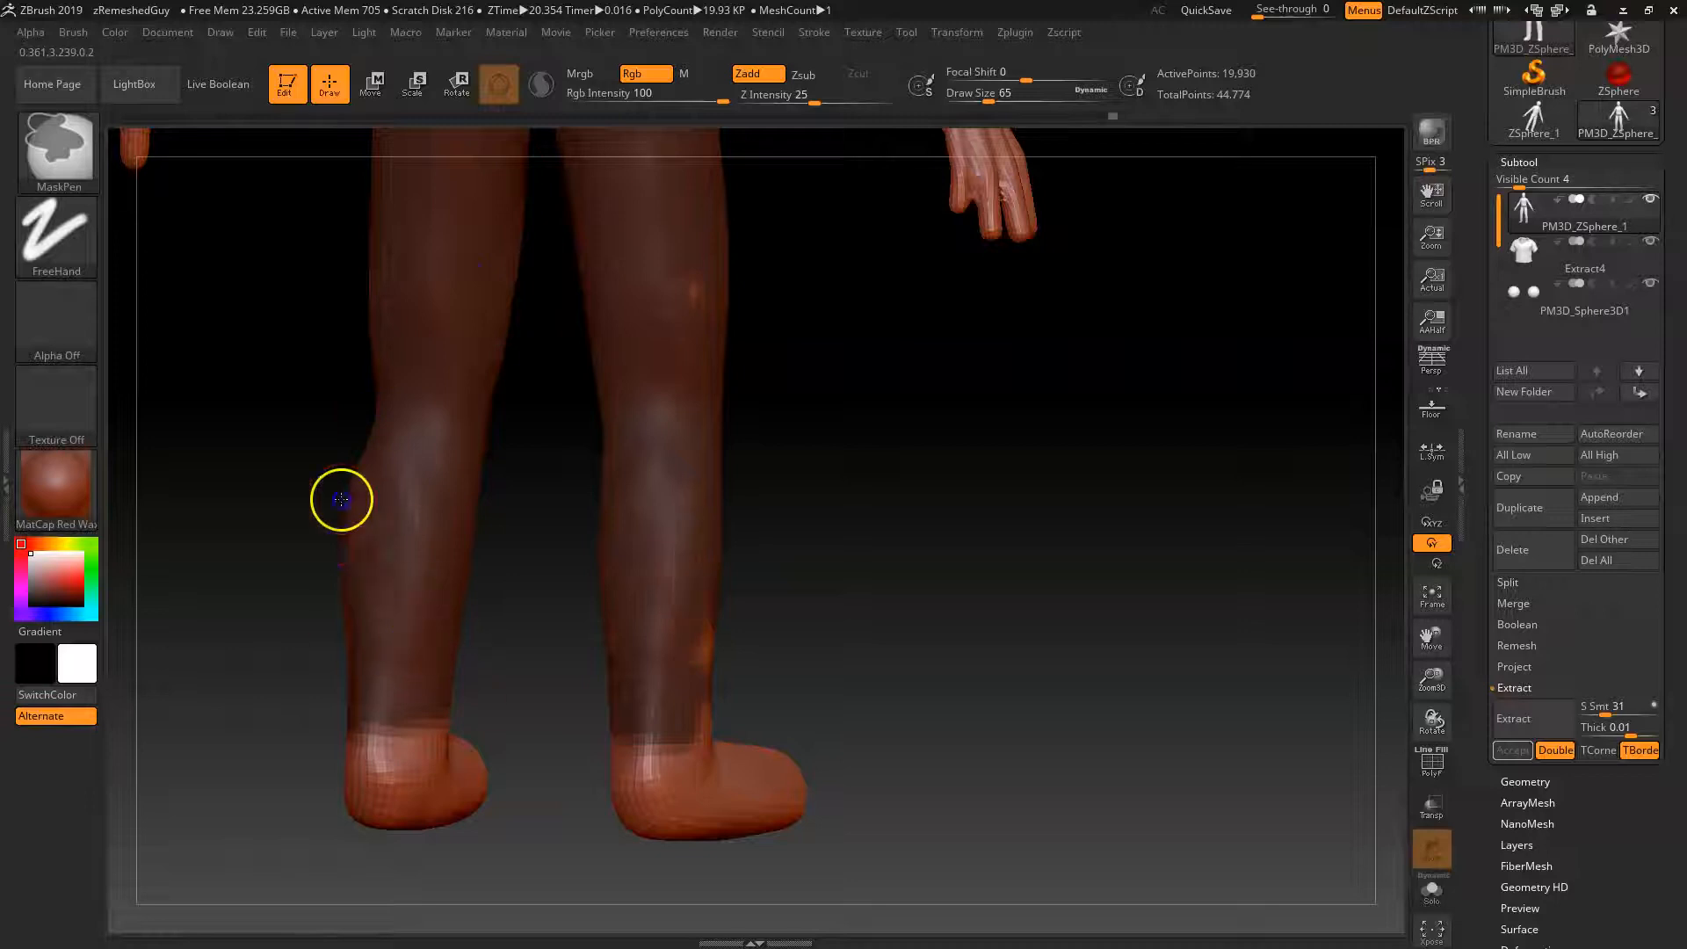
drag(282, 611, 387, 668)
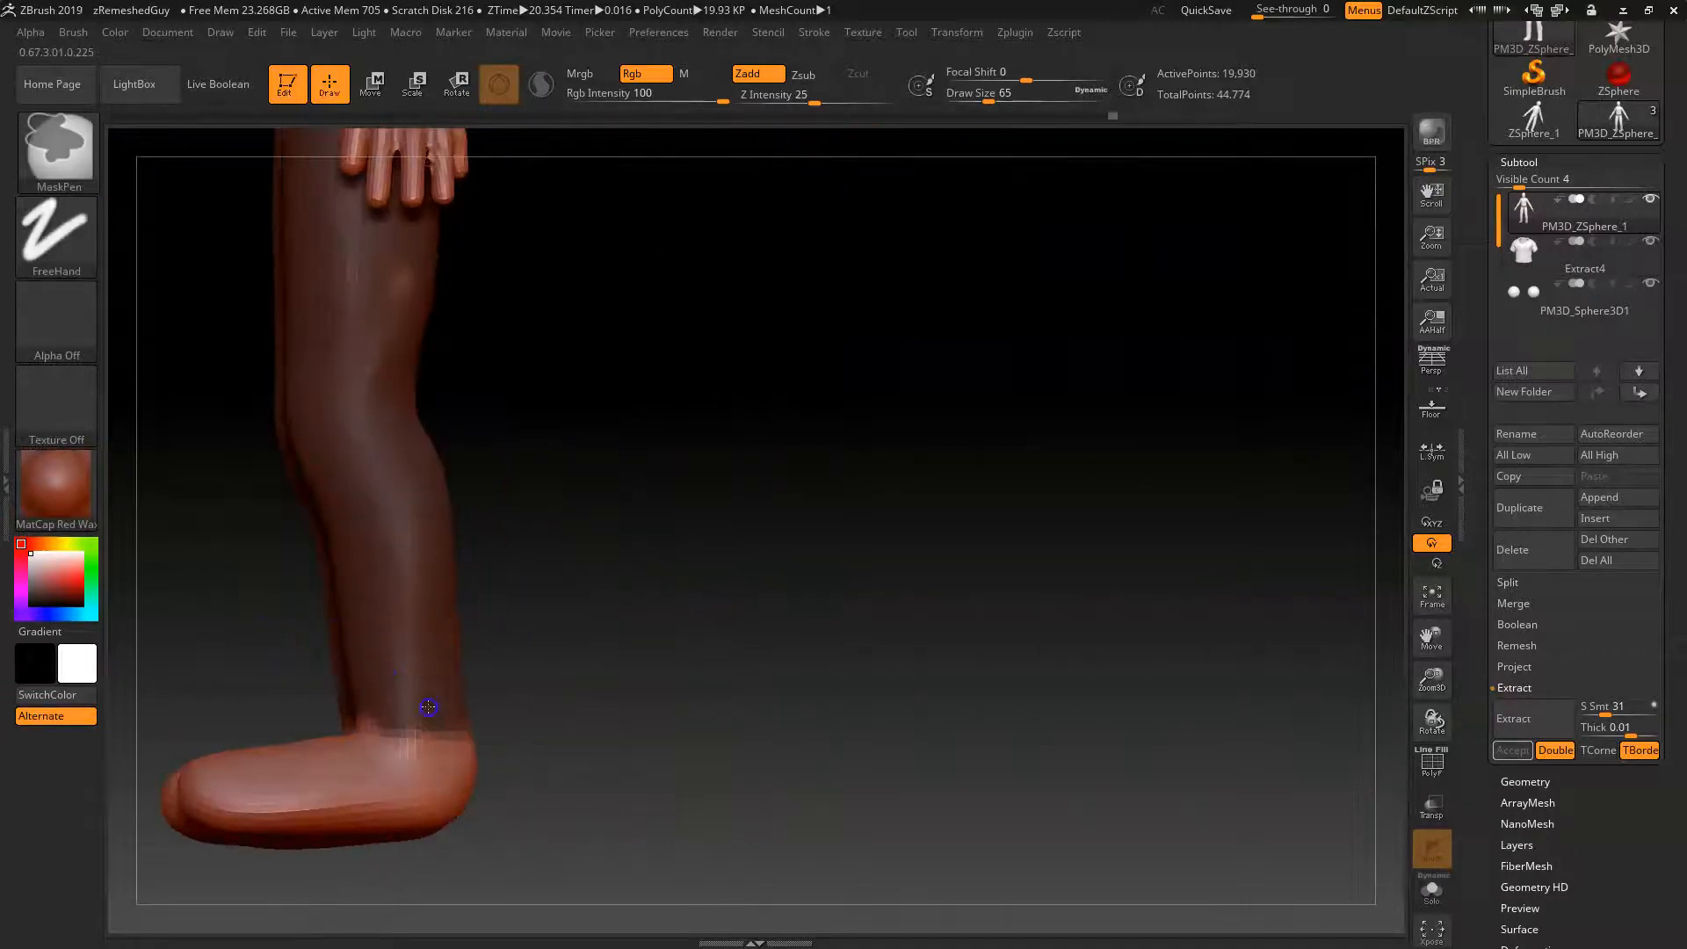
drag(505, 693, 739, 663)
mouse_move(448, 708)
ctrl+mouse_down()
mouse_move(410, 700)
mouse_move(439, 698)
ctrl+mouse_up()
drag(831, 584, 900, 748)
drag(1007, 792, 1062, 684)
alt+drag(1159, 745, 1171, 474)
drag(803, 666, 920, 804)
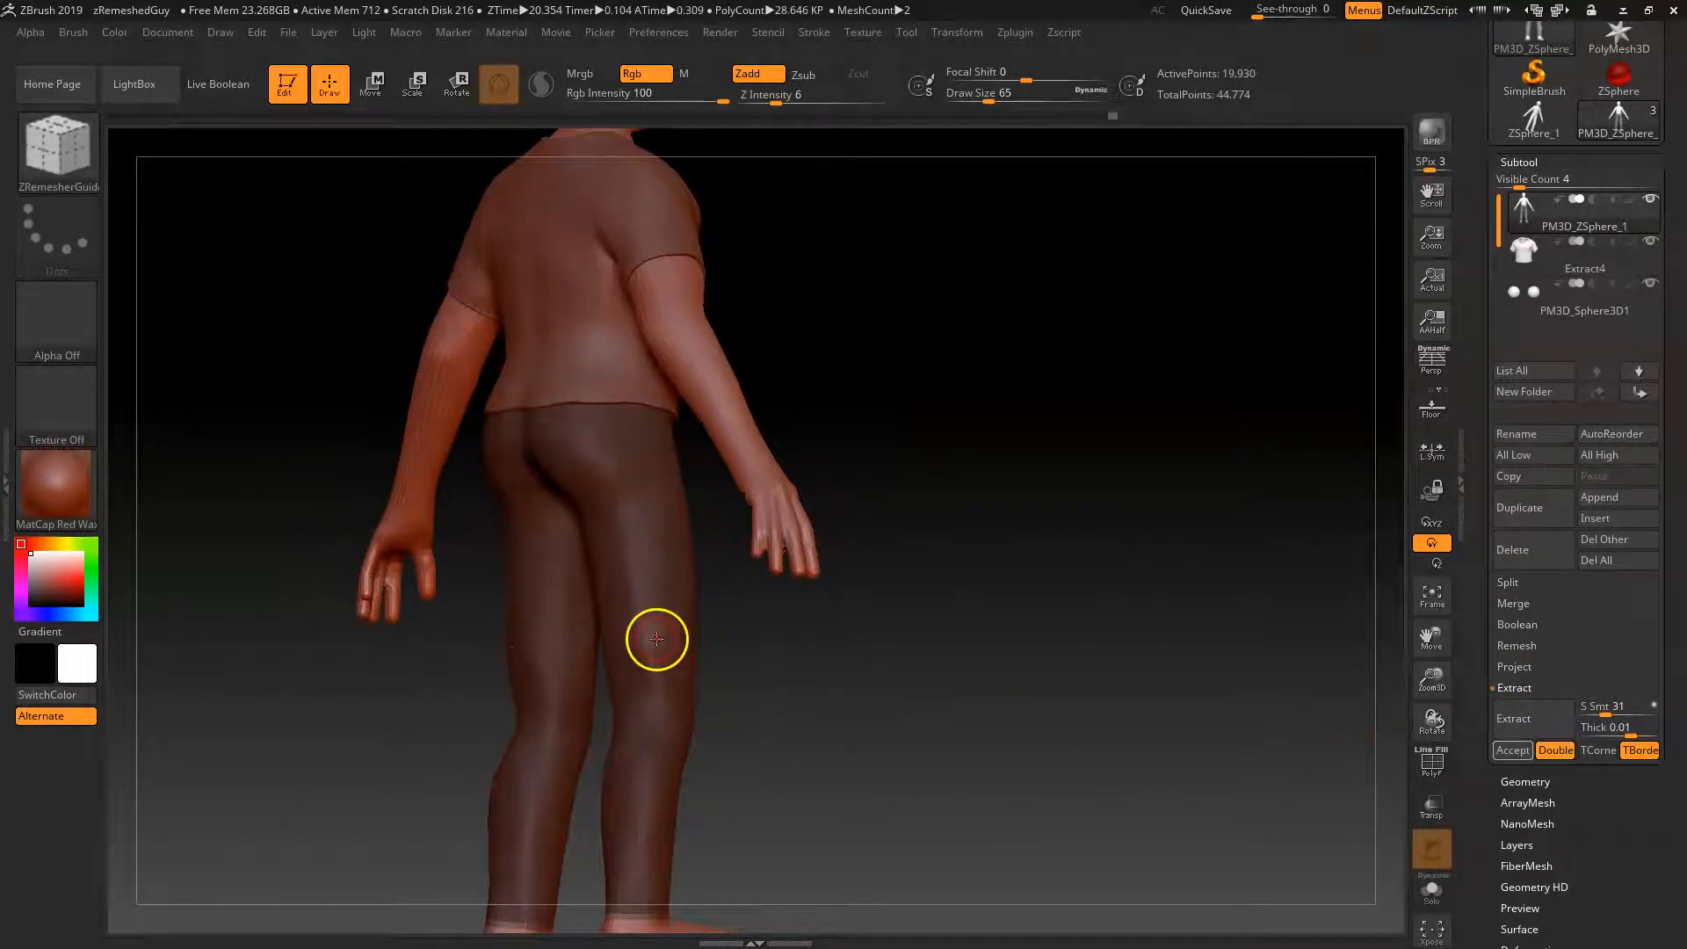
Try an extraction with an unmasked spot on the back of the thigh, then mask that spot again.
key(ctrl)
click(1556, 712)
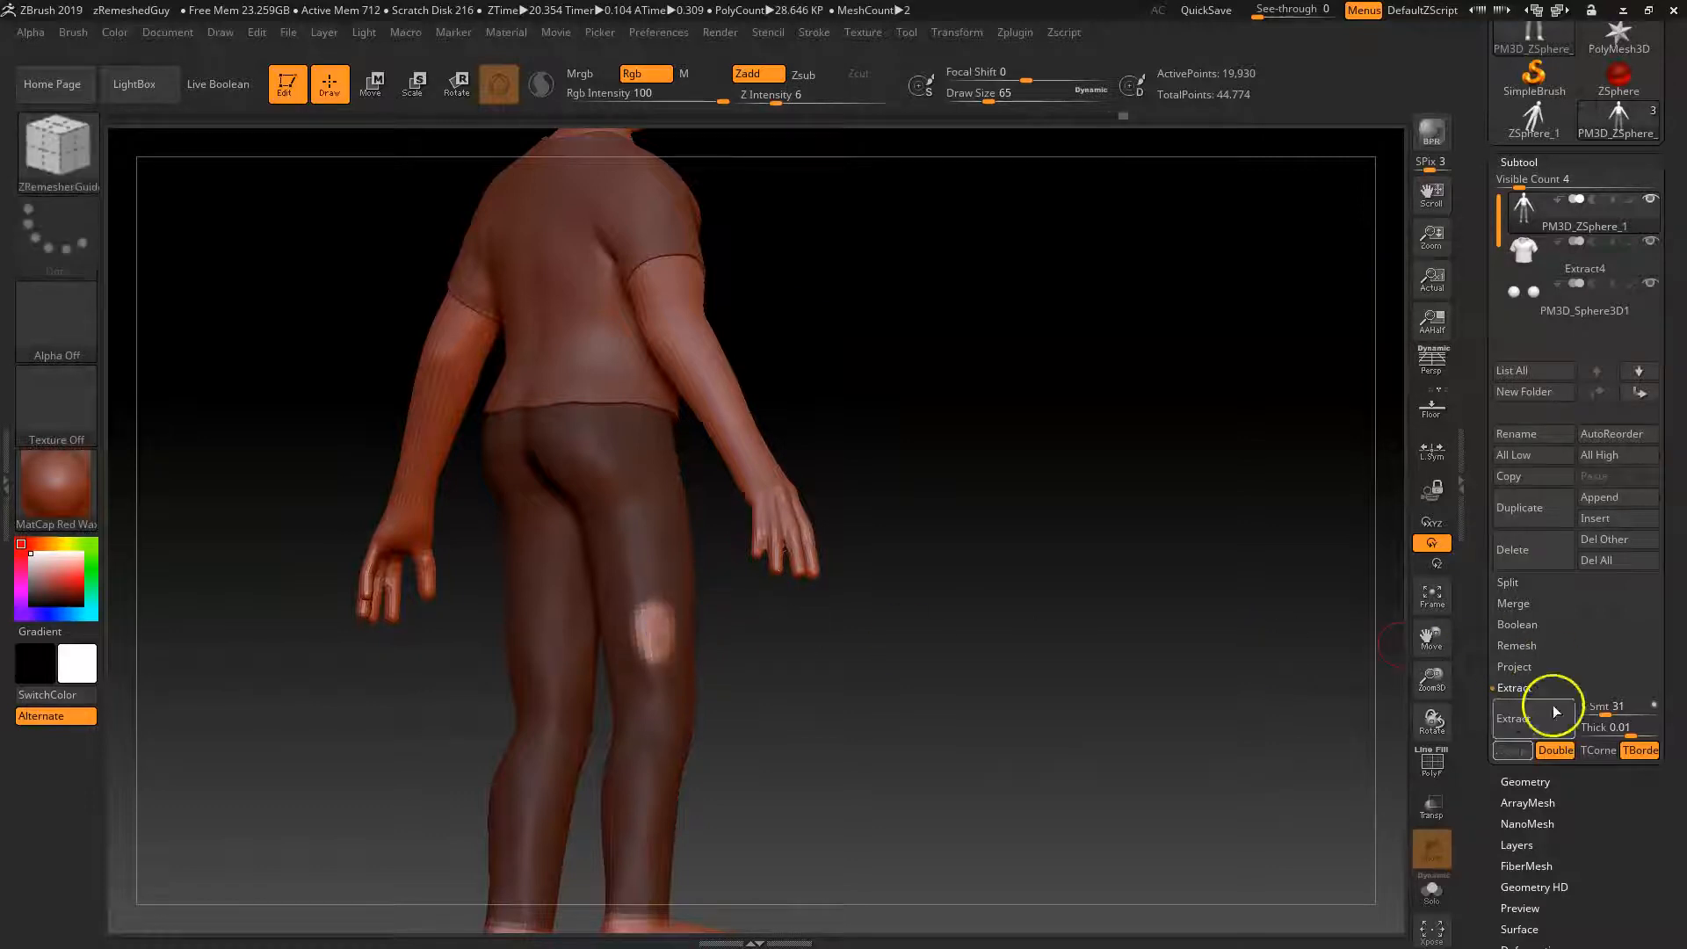
click(661, 636)
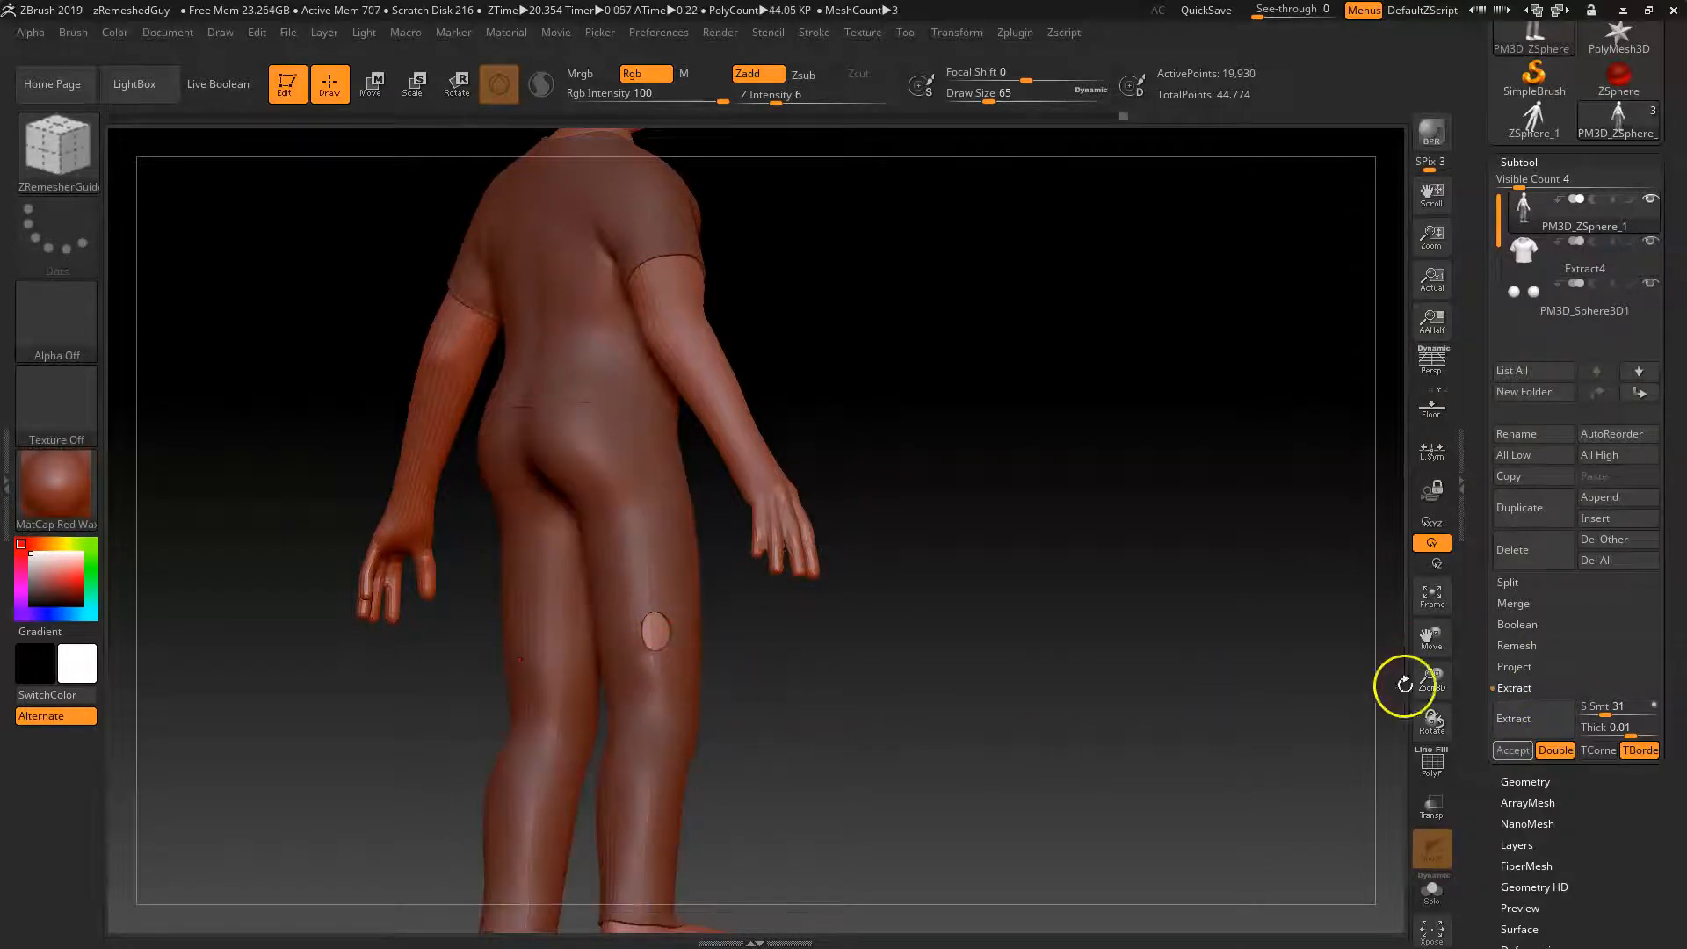
click(818, 702)
drag(966, 729, 955, 700)
ctrl+drag(664, 608, 664, 604)
Extract the masked trousers with smoothing 31 and thickness 0.01 and accept them as a separate subtool.
alt+drag(901, 719, 916, 601)
drag(1003, 693, 1565, 657)
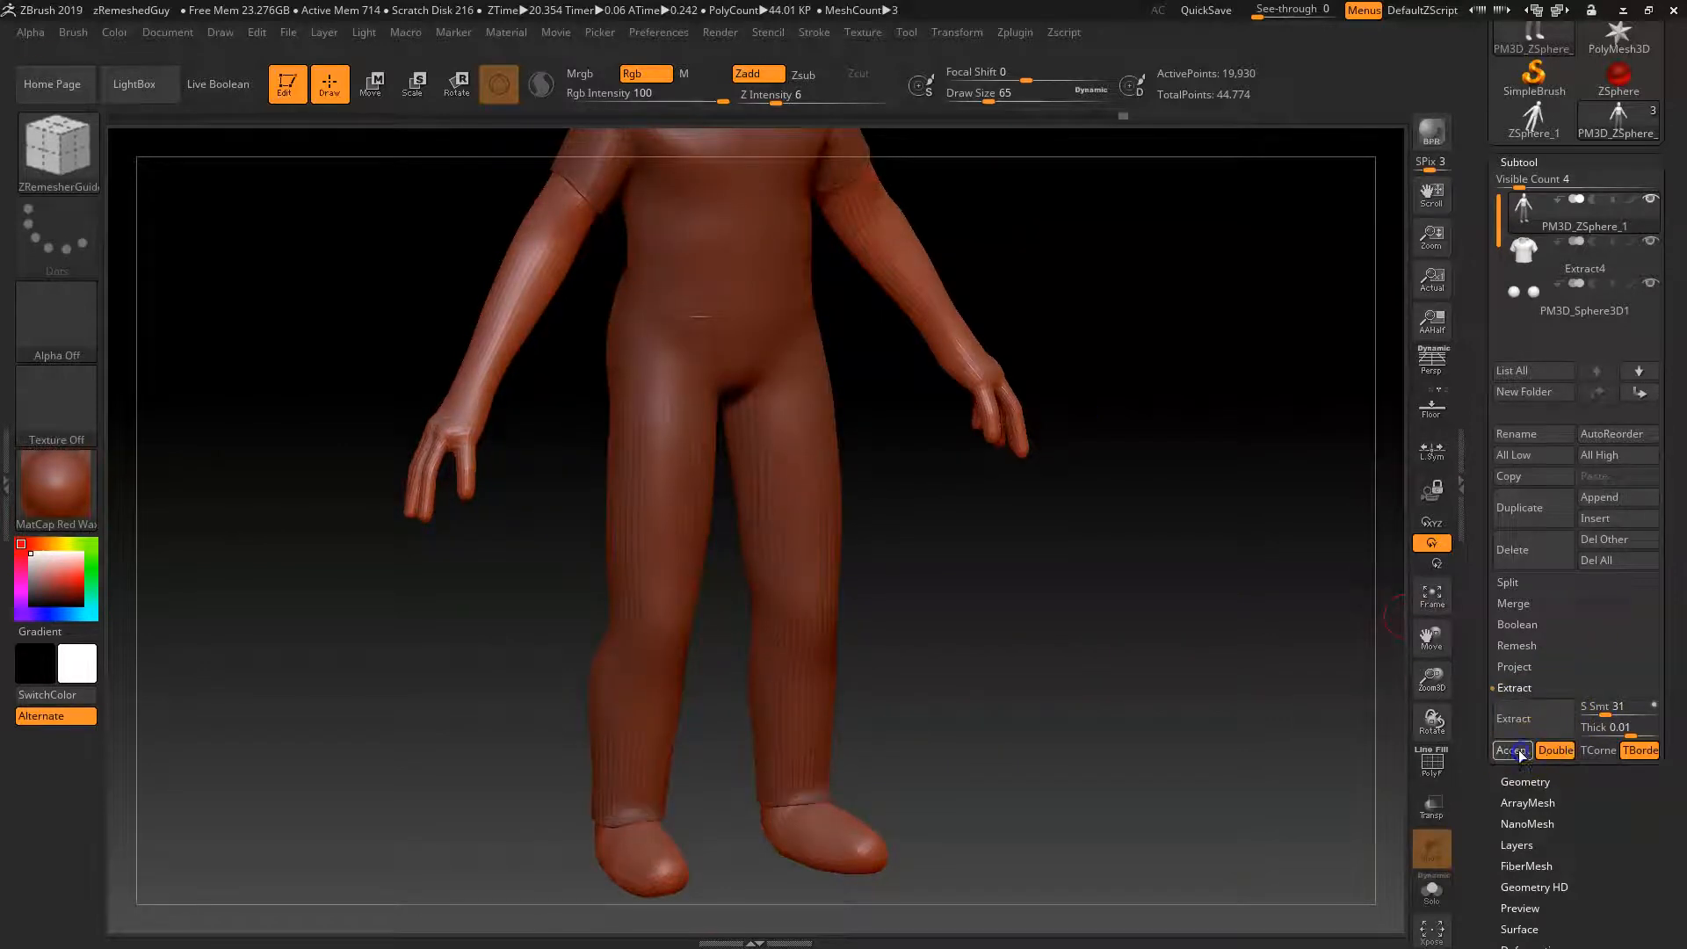
click(1519, 753)
Look over the dressed figure, then make the body the active subtool and clear its trouser mask.
drag(1359, 746, 1216, 603)
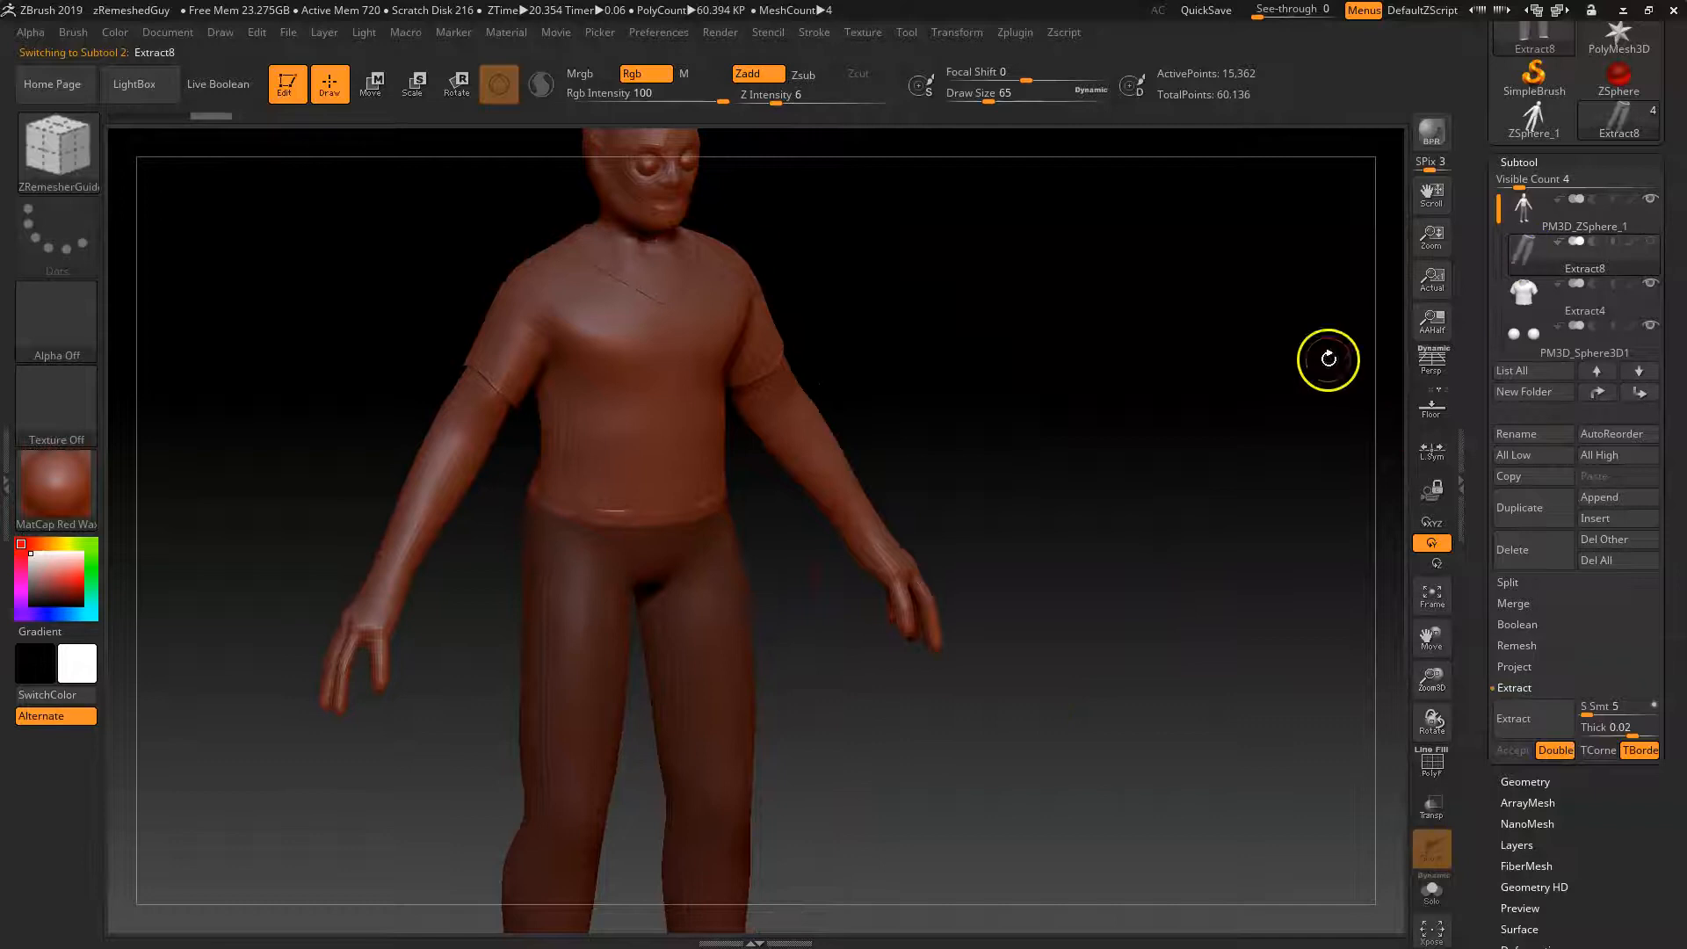
mouse_move(1152, 682)
mouse_down()
mouse_move(1201, 678)
mouse_move(1176, 661)
mouse_up()
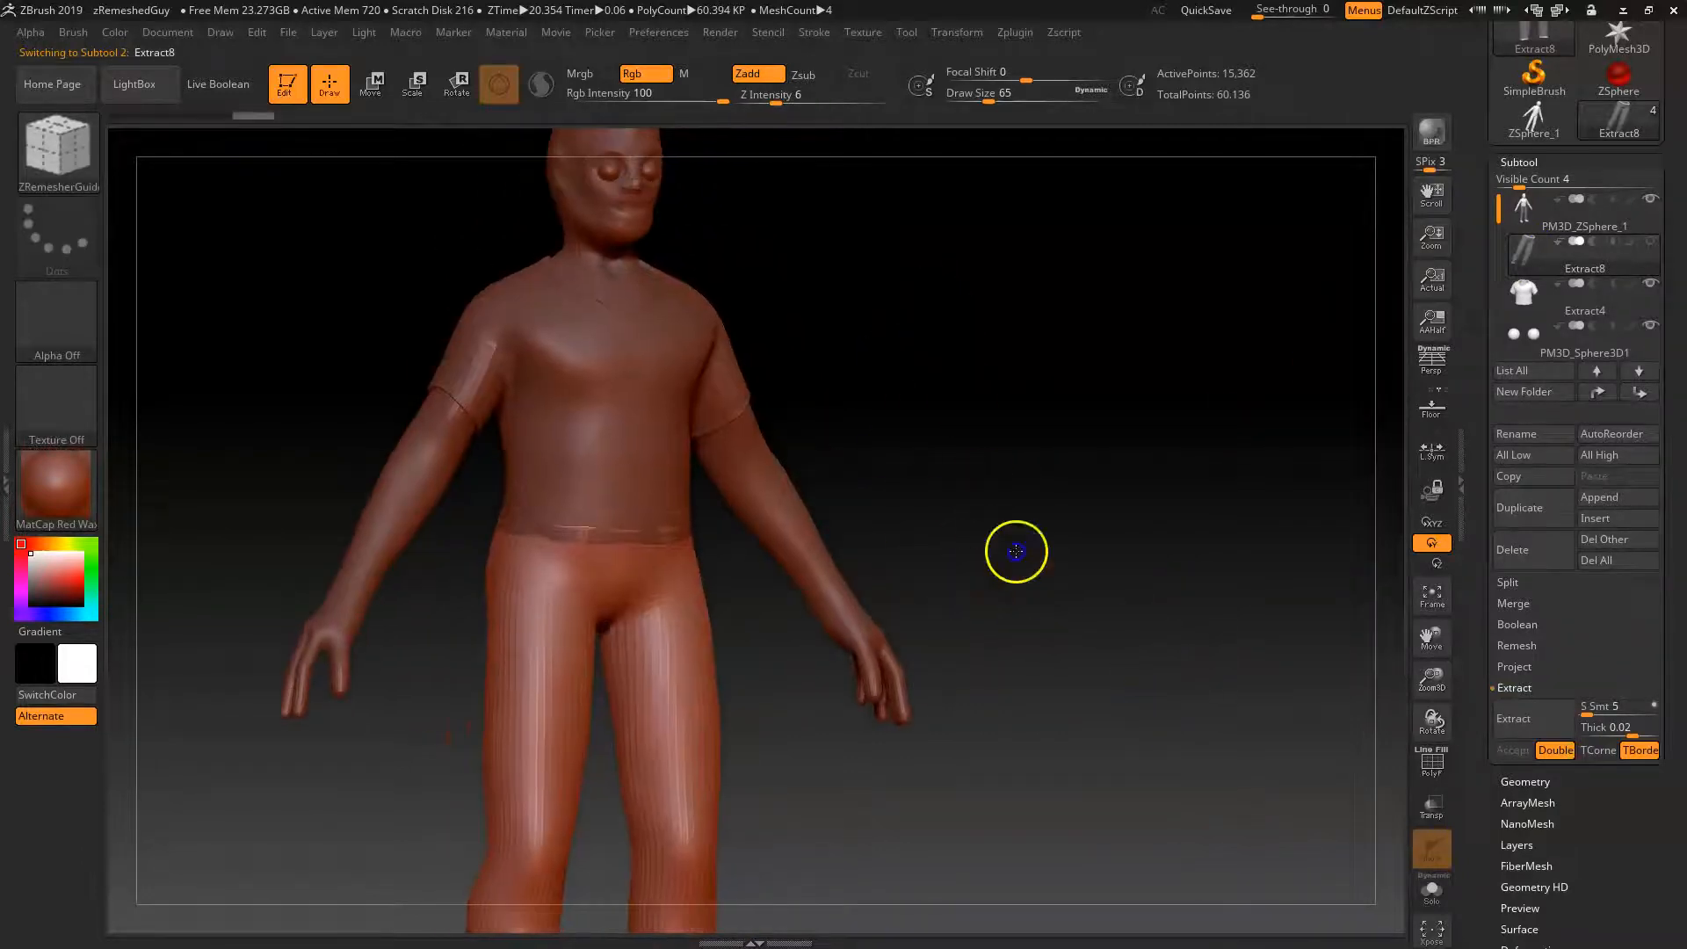
alt+drag(1016, 551, 1020, 308)
alt+drag(1039, 468, 1017, 757)
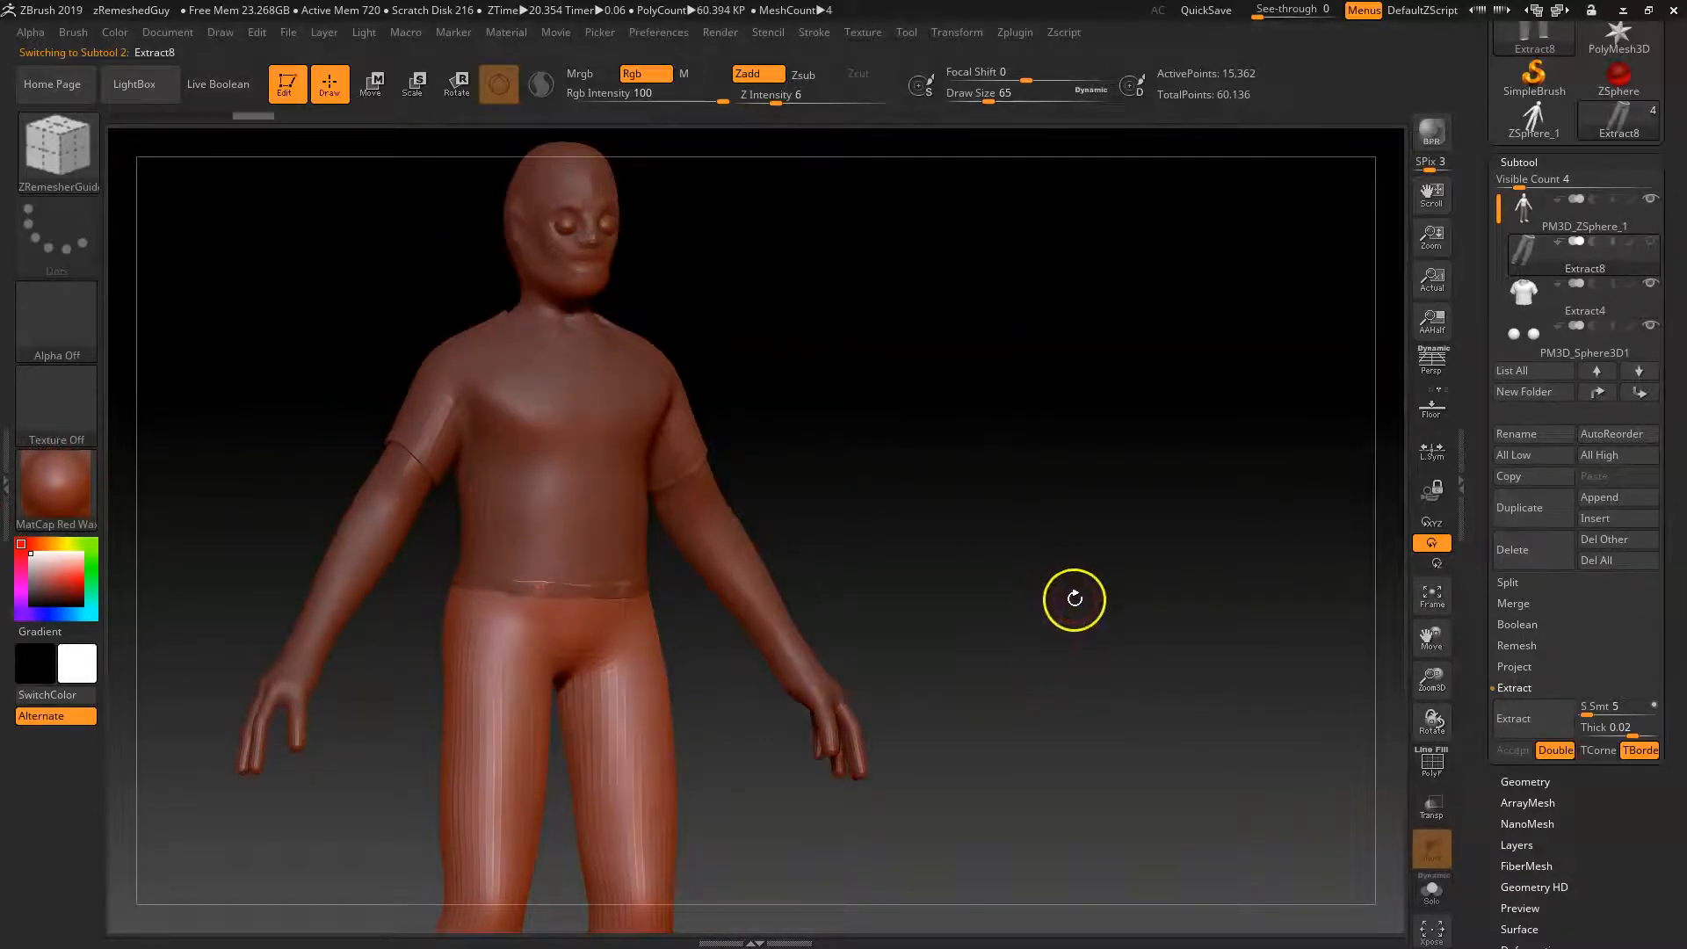
drag(1070, 629, 1117, 525)
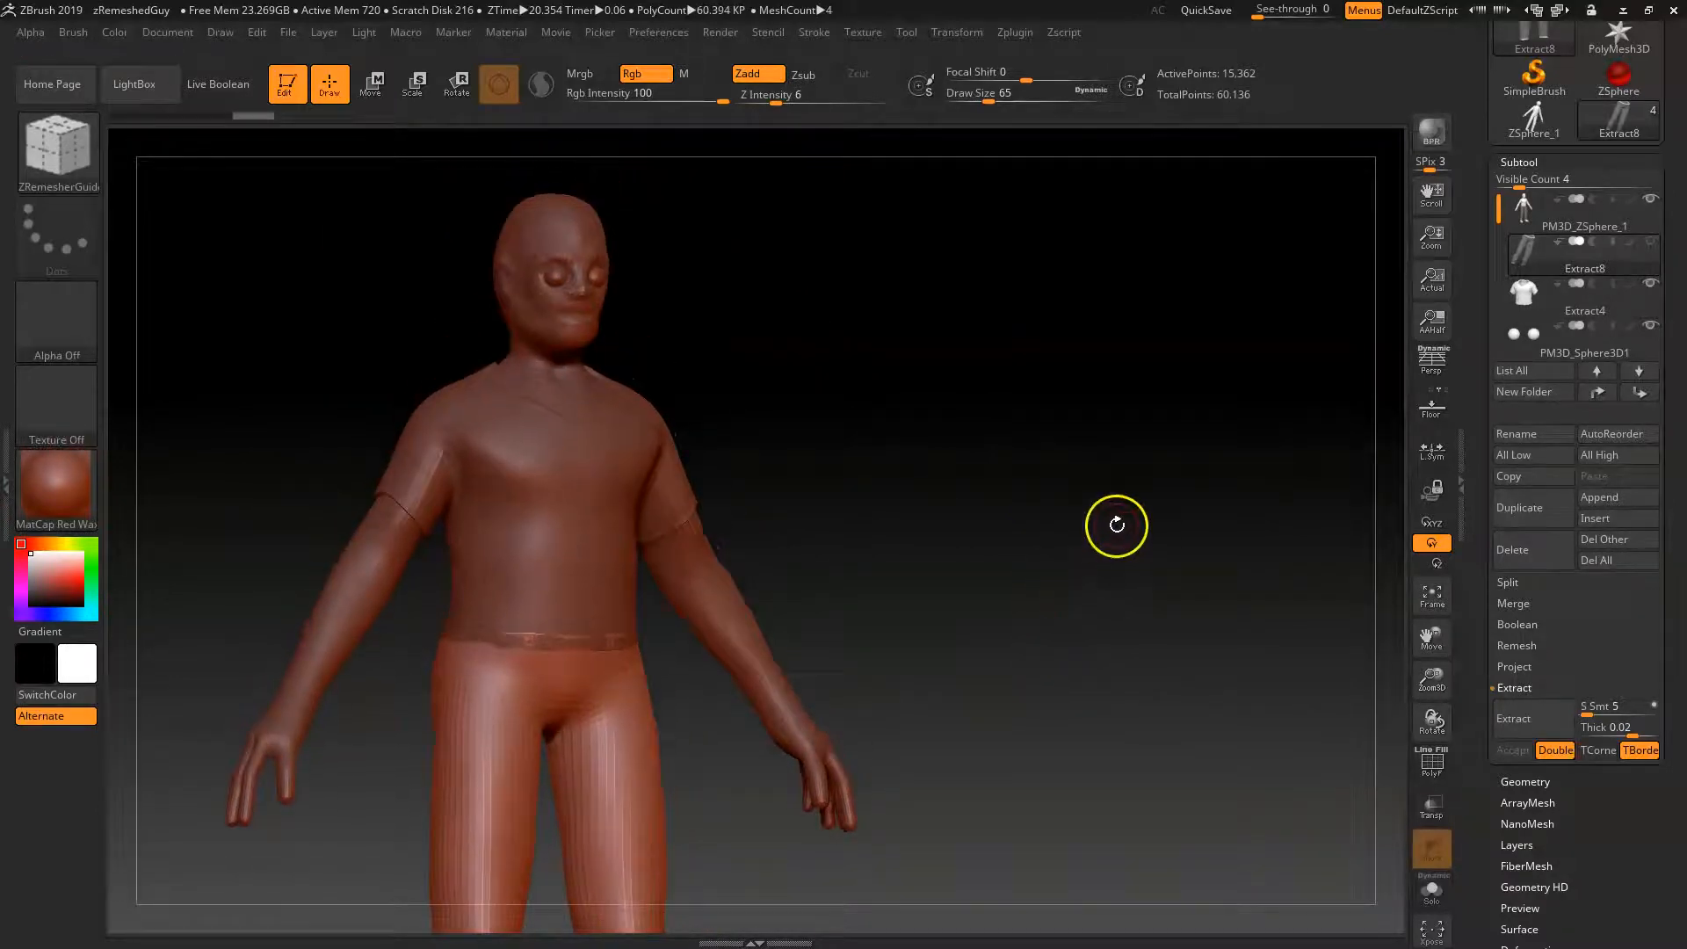
click(1523, 209)
ctrl+drag(1010, 471, 1087, 571)
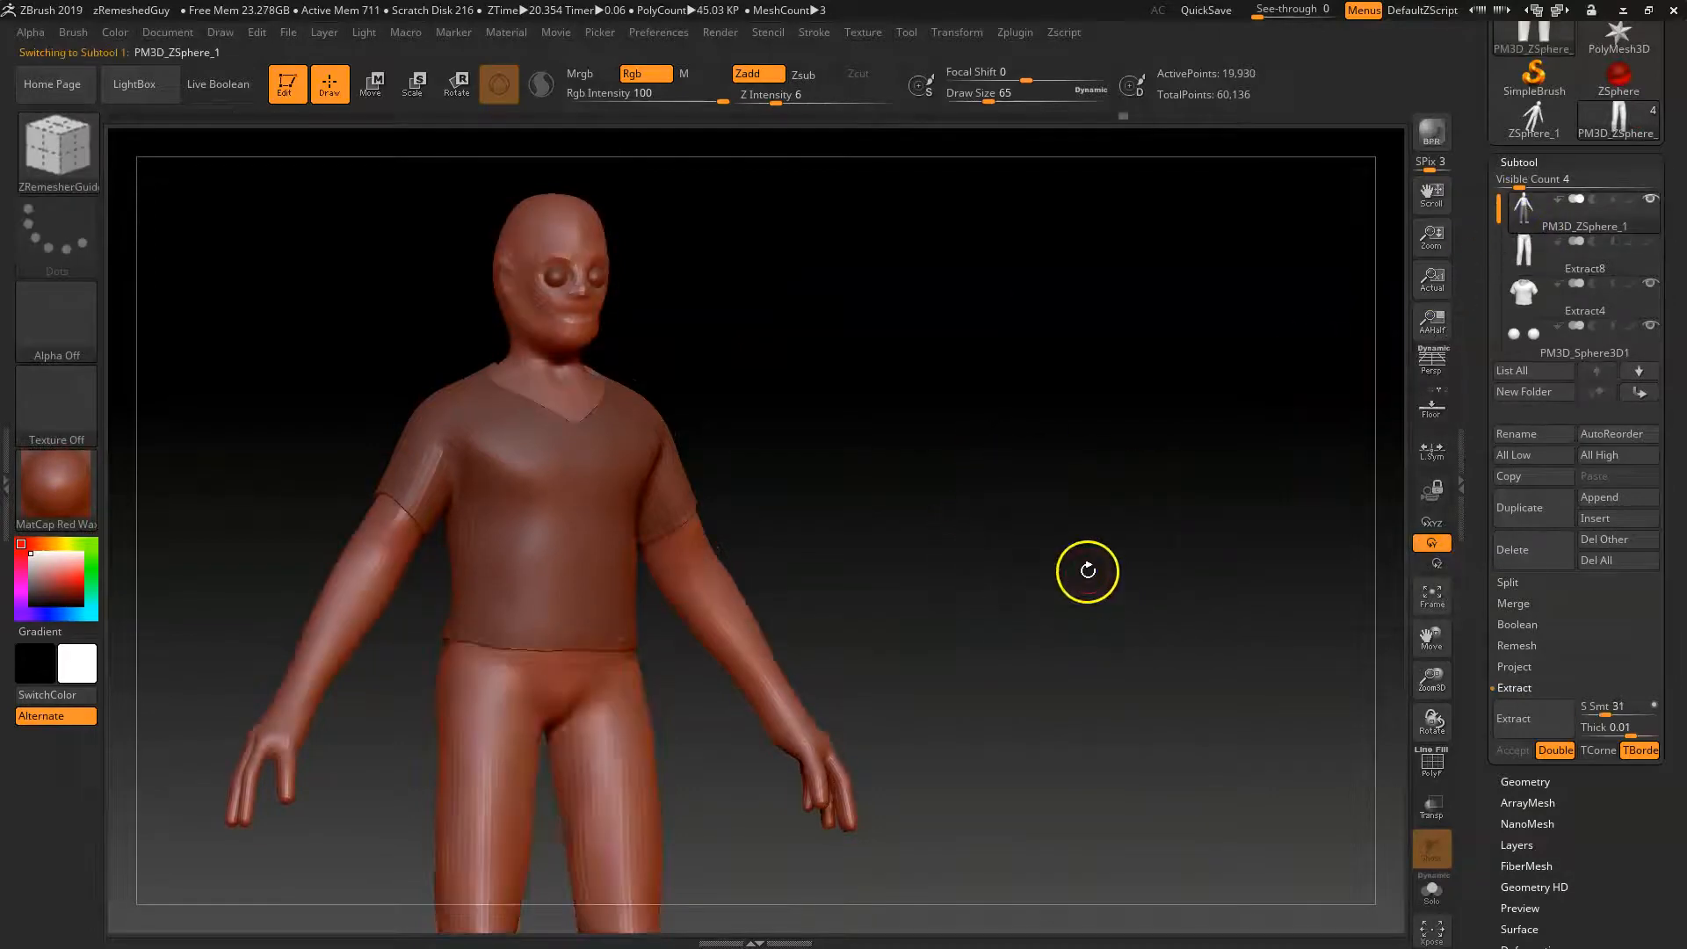
Switch through the trousers and eyeball subtools back to the body, then hide the shirt and show the trousers.
click(1524, 250)
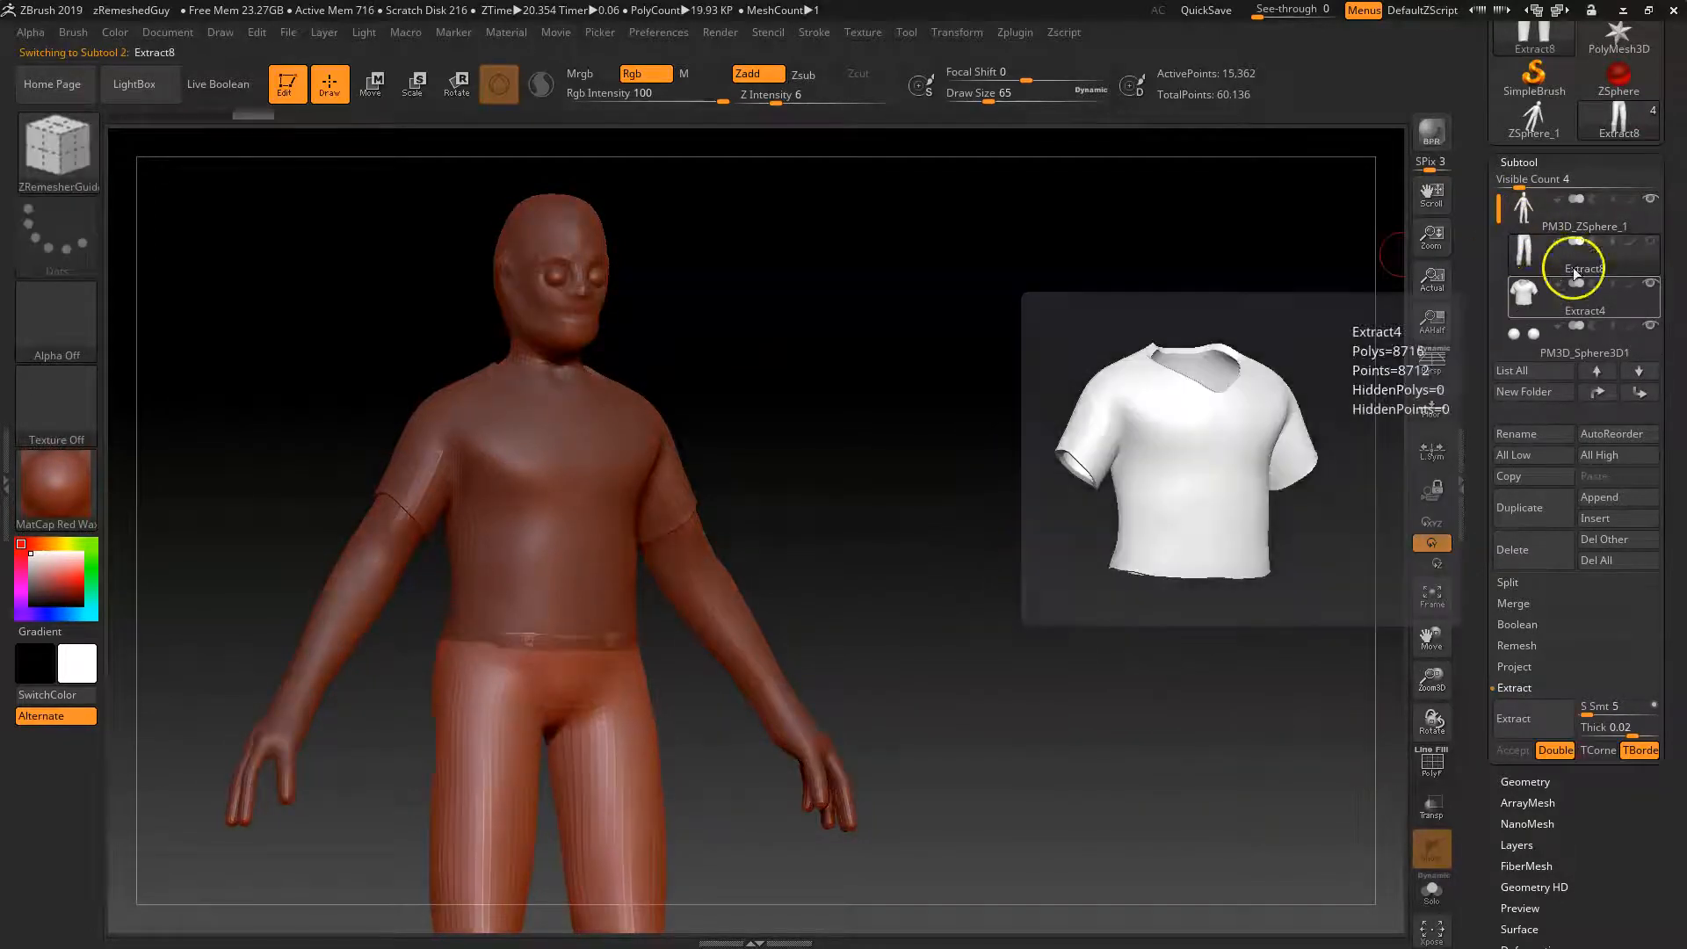
click(1536, 338)
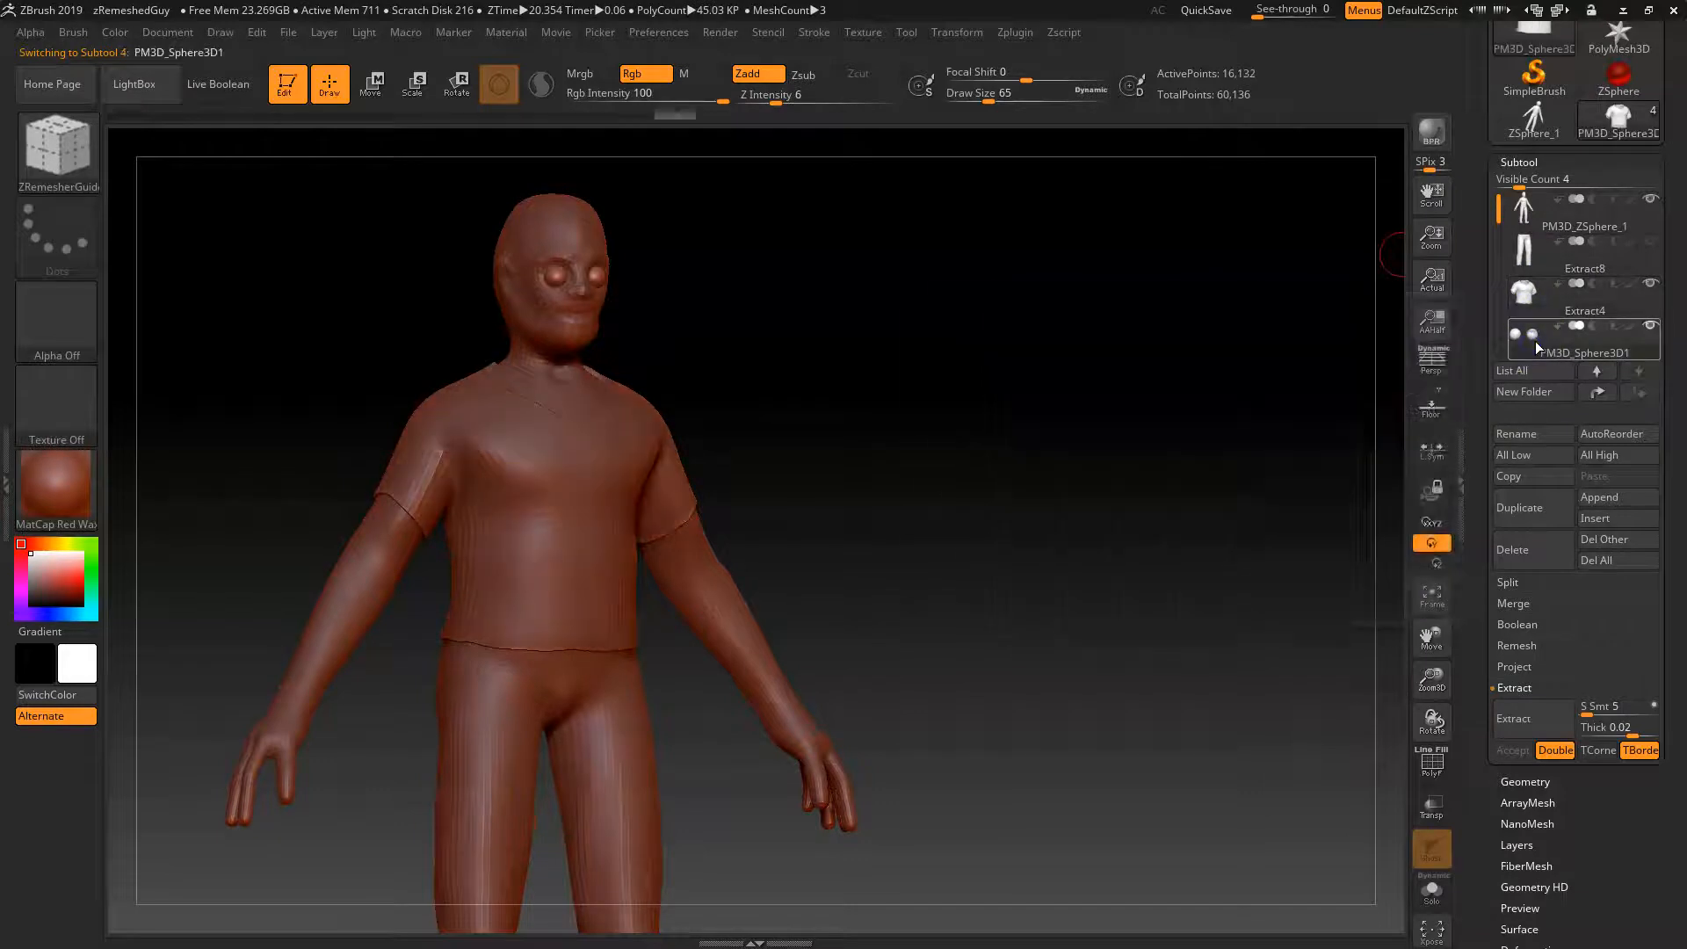
click(1523, 209)
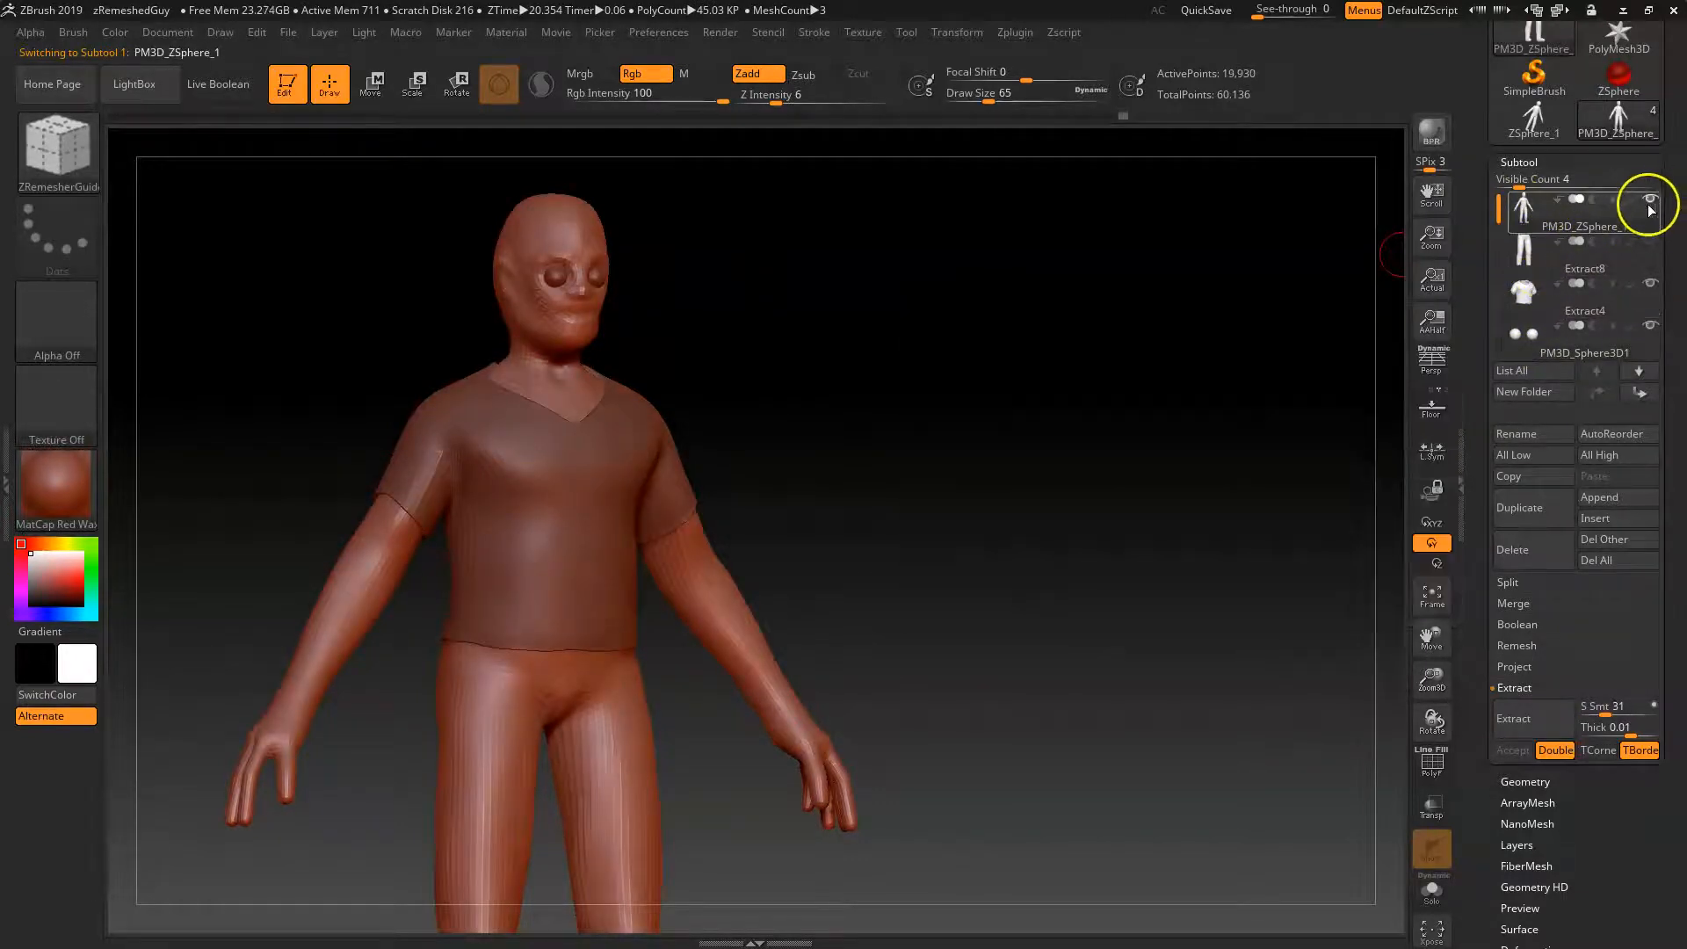
click(1650, 283)
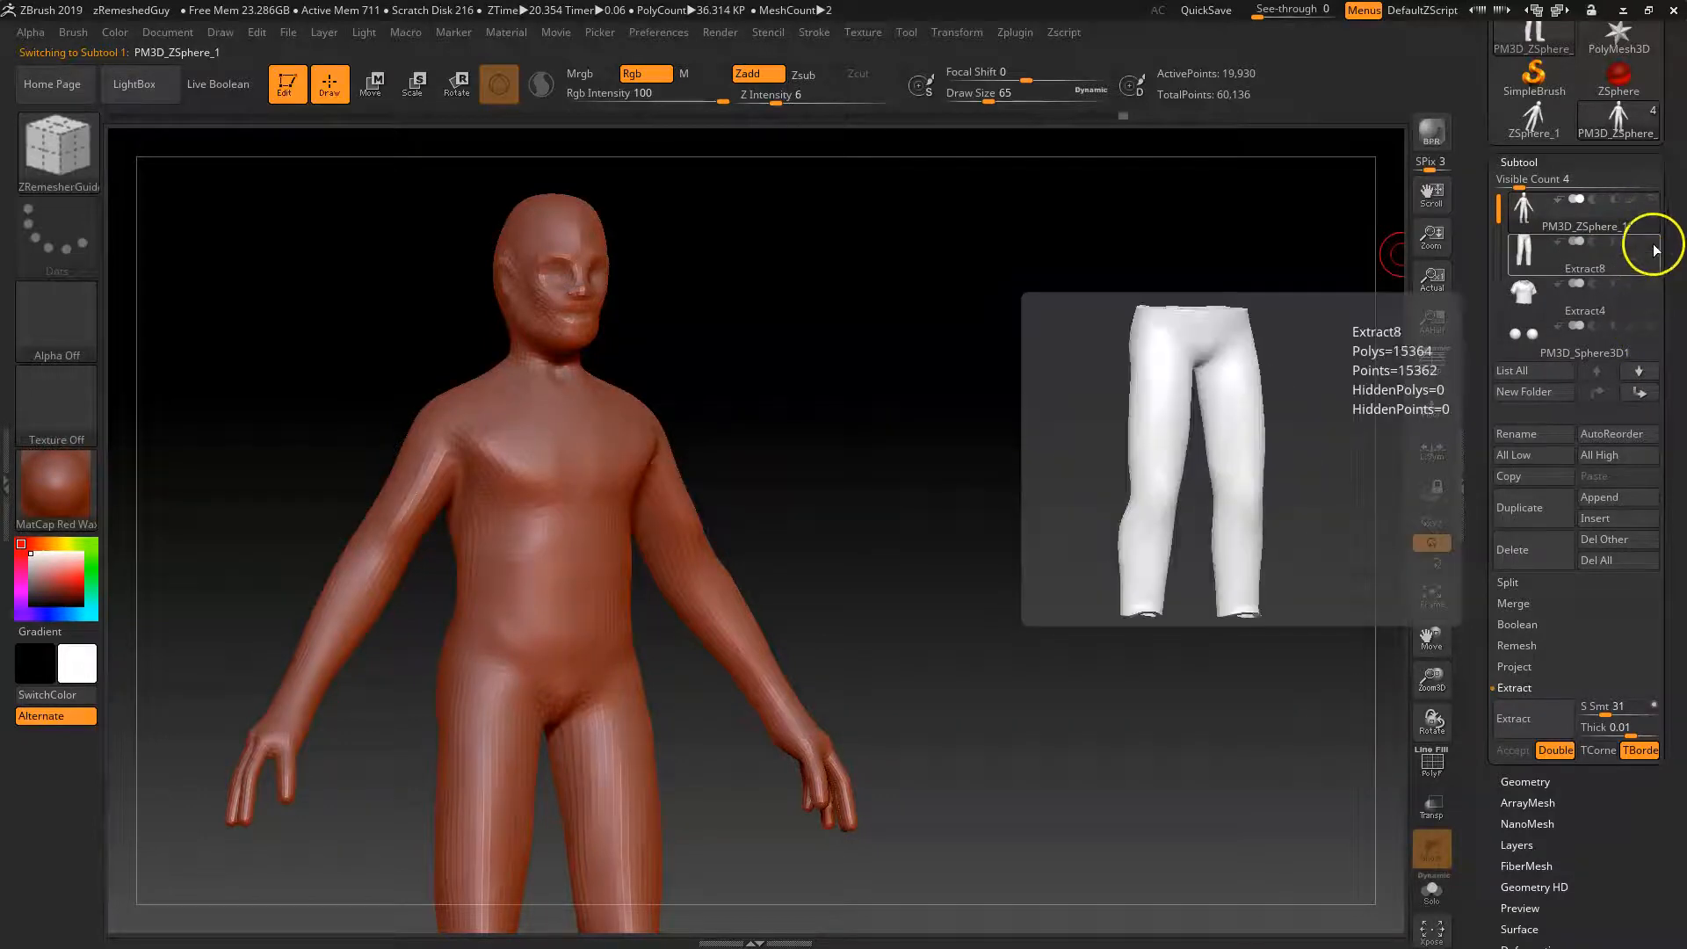
click(1655, 248)
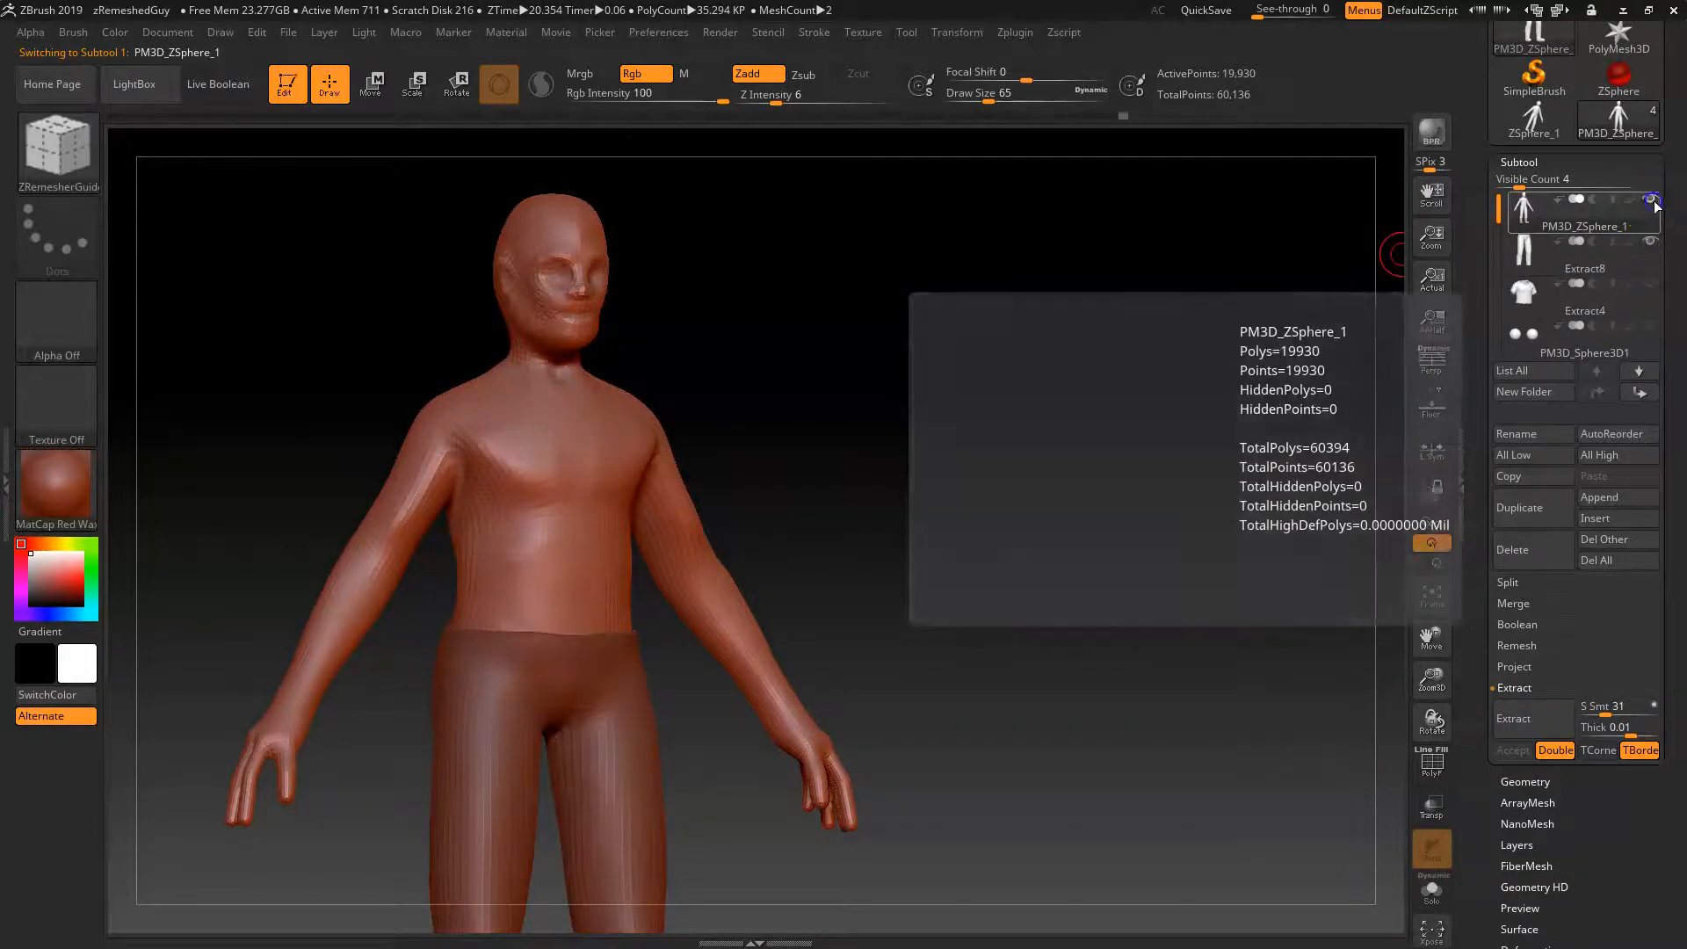
Switch between the trousers and the body subtools to examine the trousers' hollow waist and wall thickness.
click(1658, 245)
click(1657, 246)
click(1534, 256)
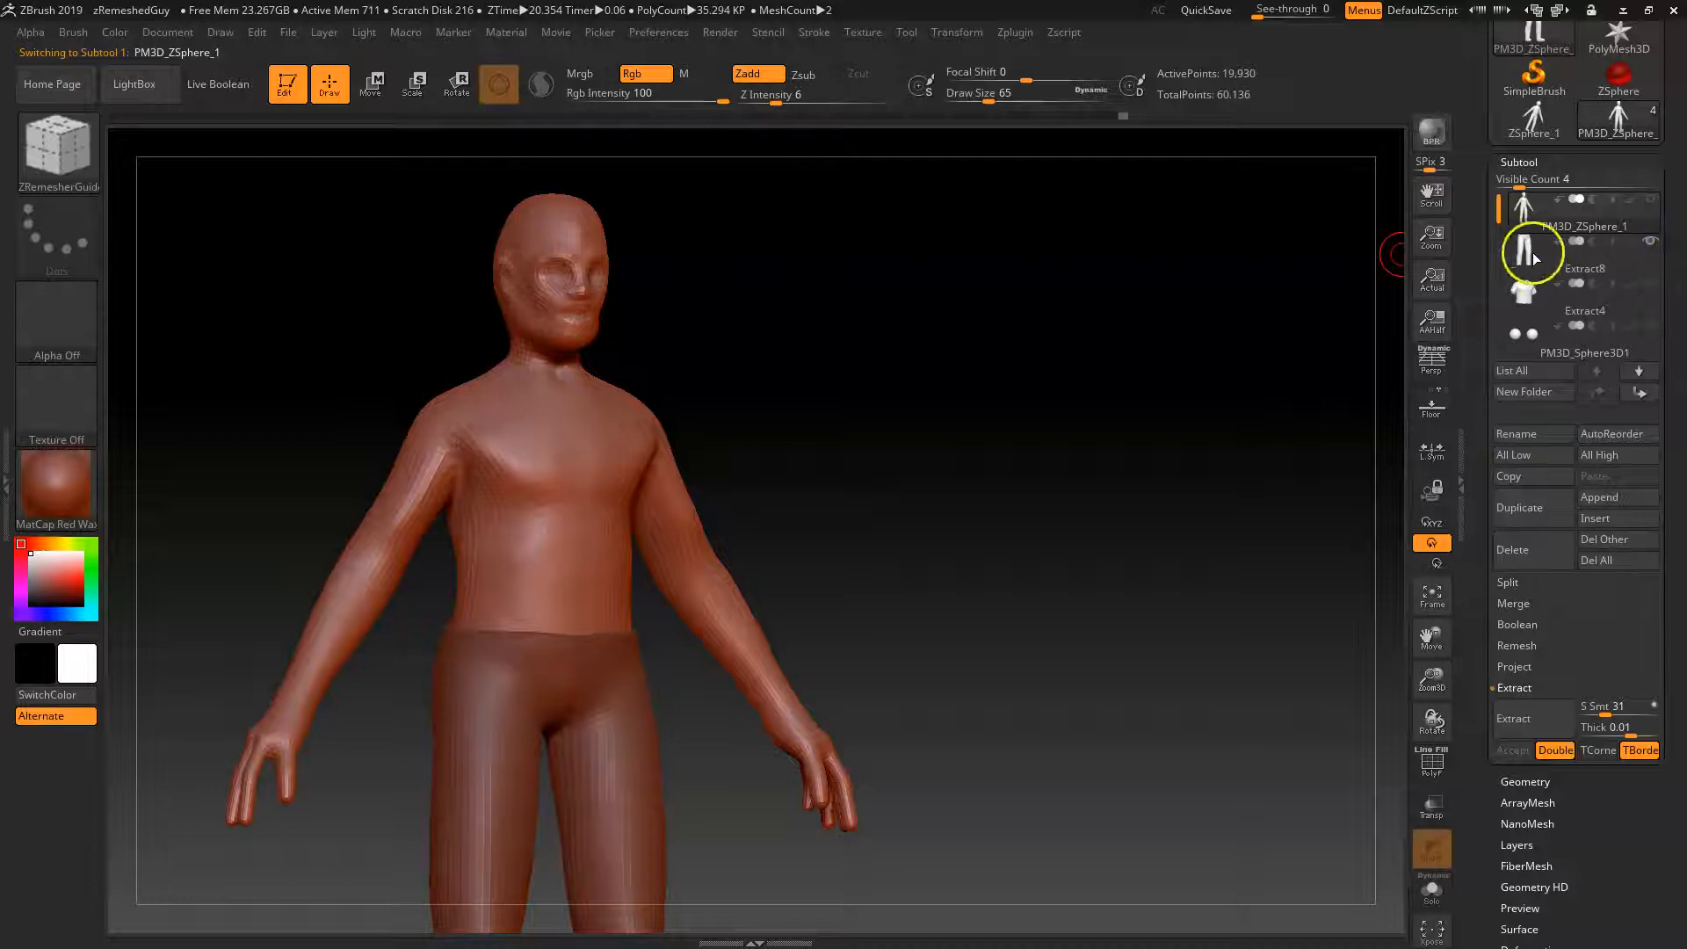
drag(1376, 322, 937, 676)
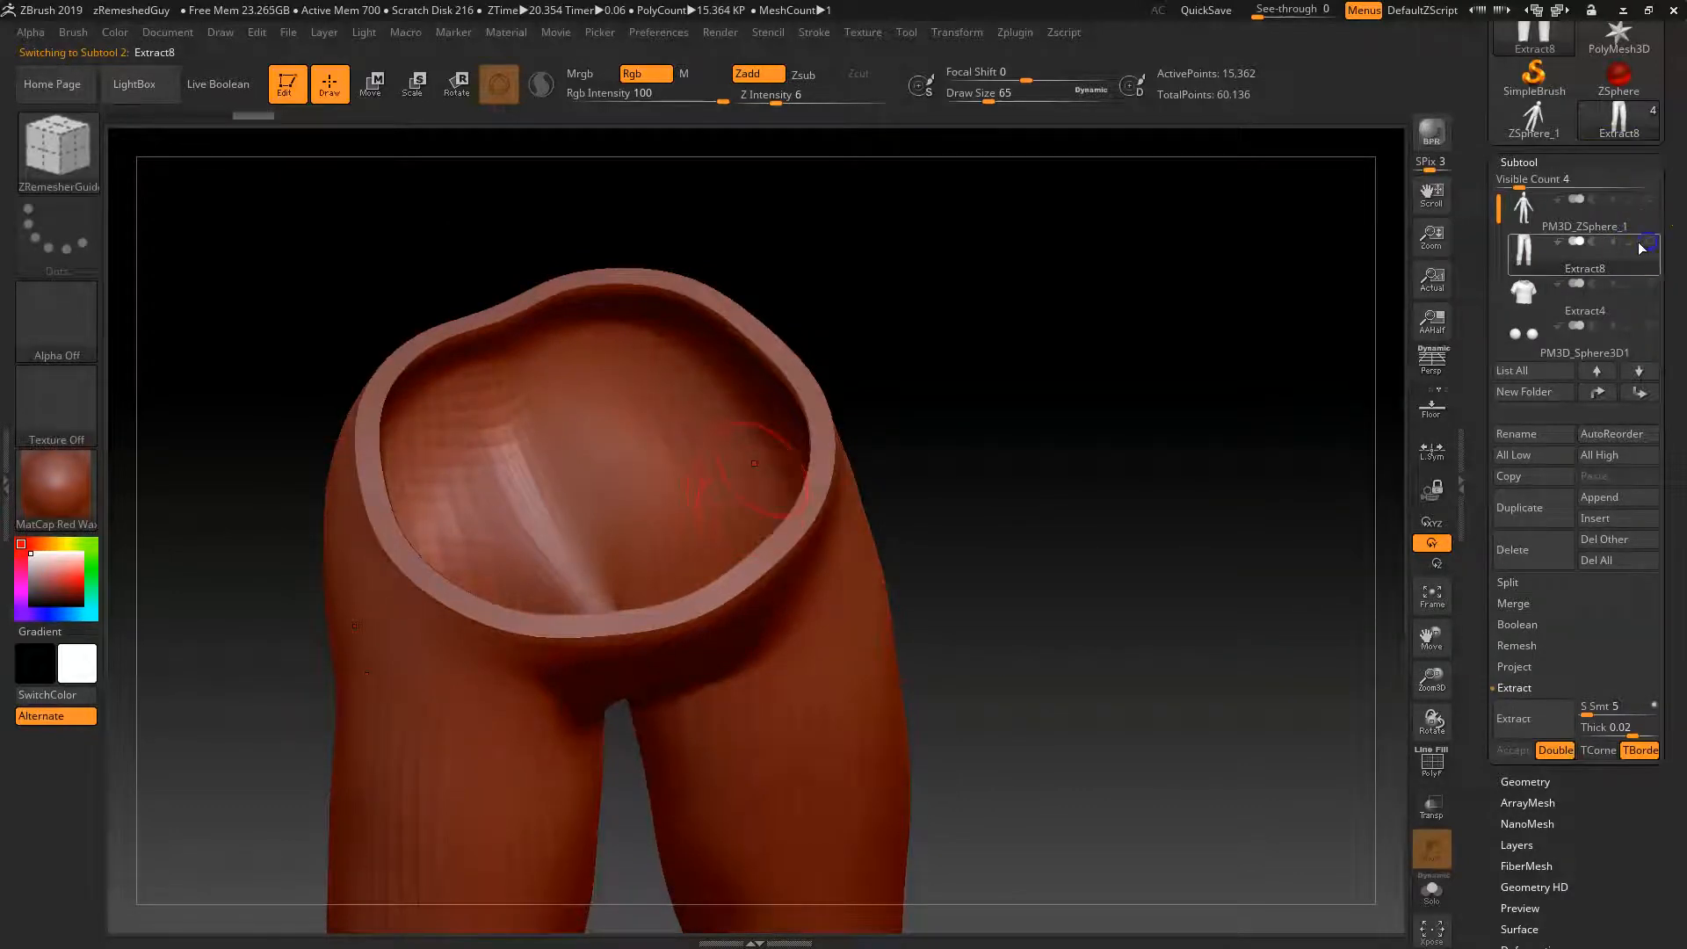
click(1525, 207)
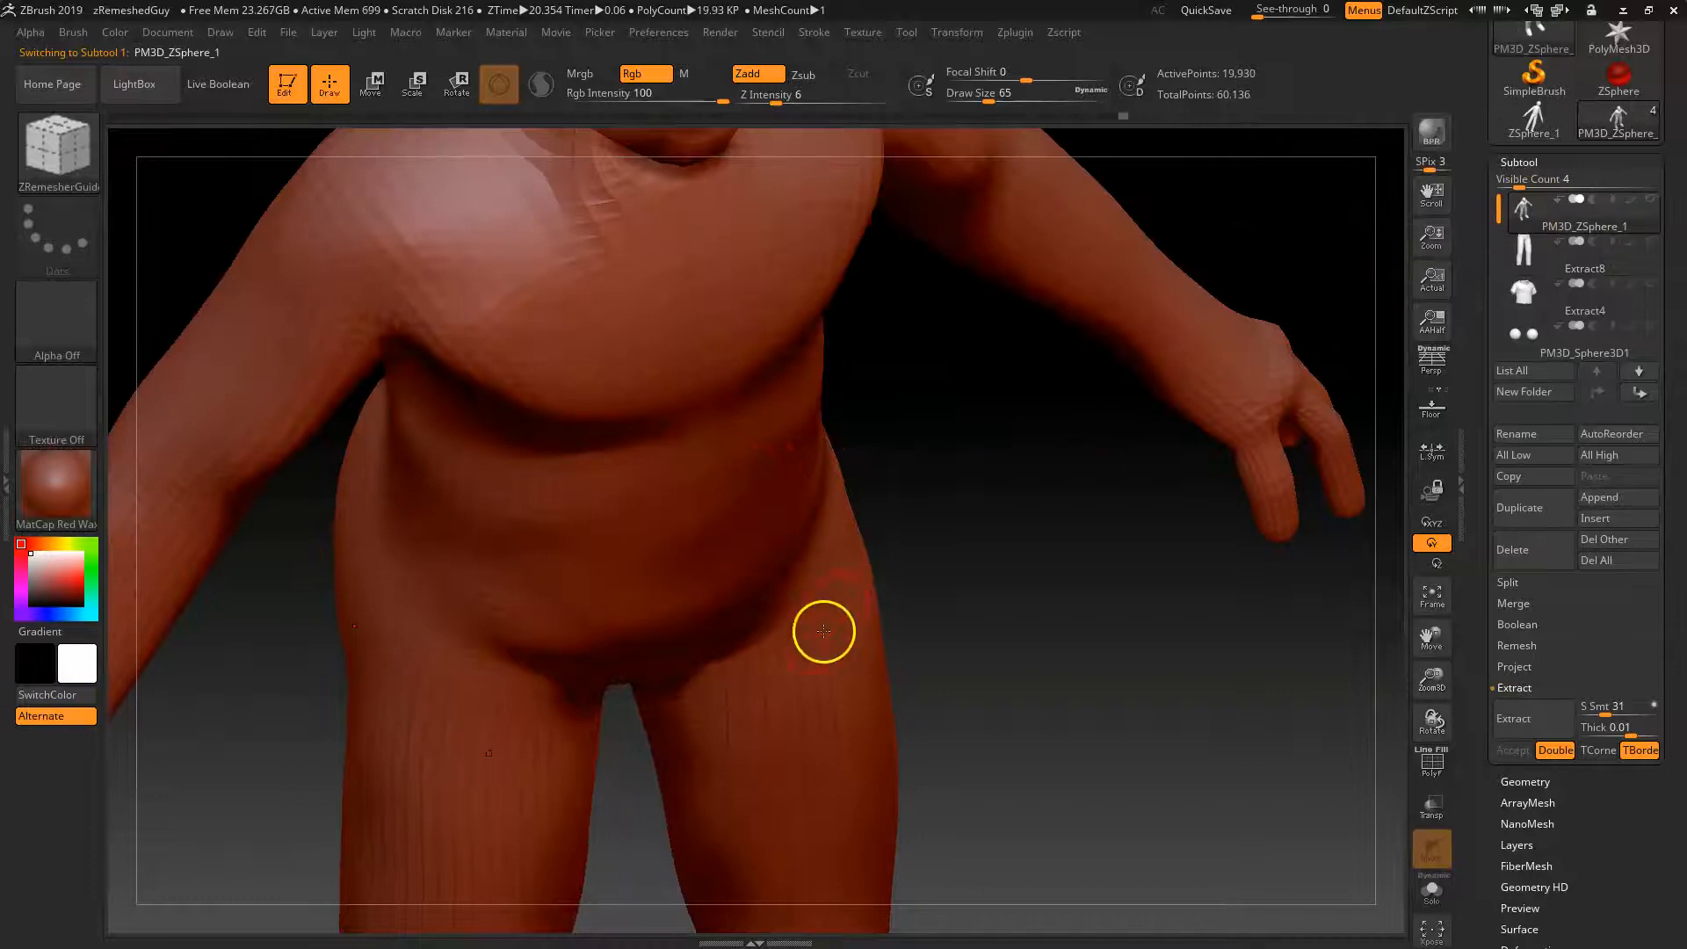
alt+drag(961, 620, 964, 557)
click(1525, 253)
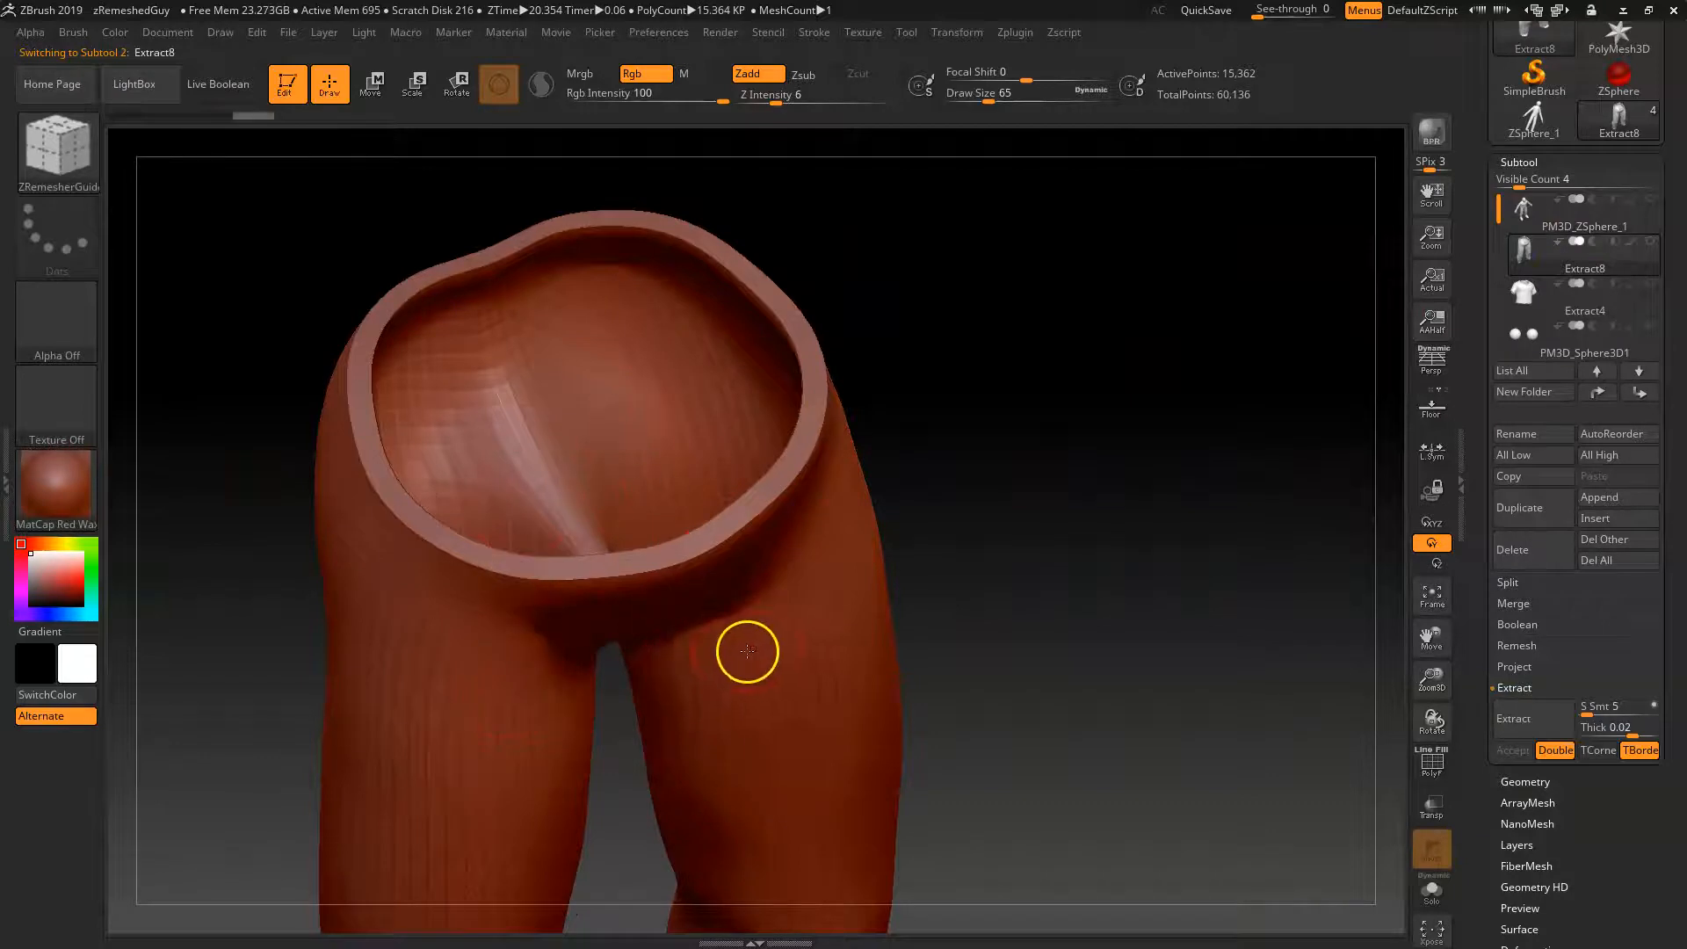
drag(1040, 565, 1173, 411)
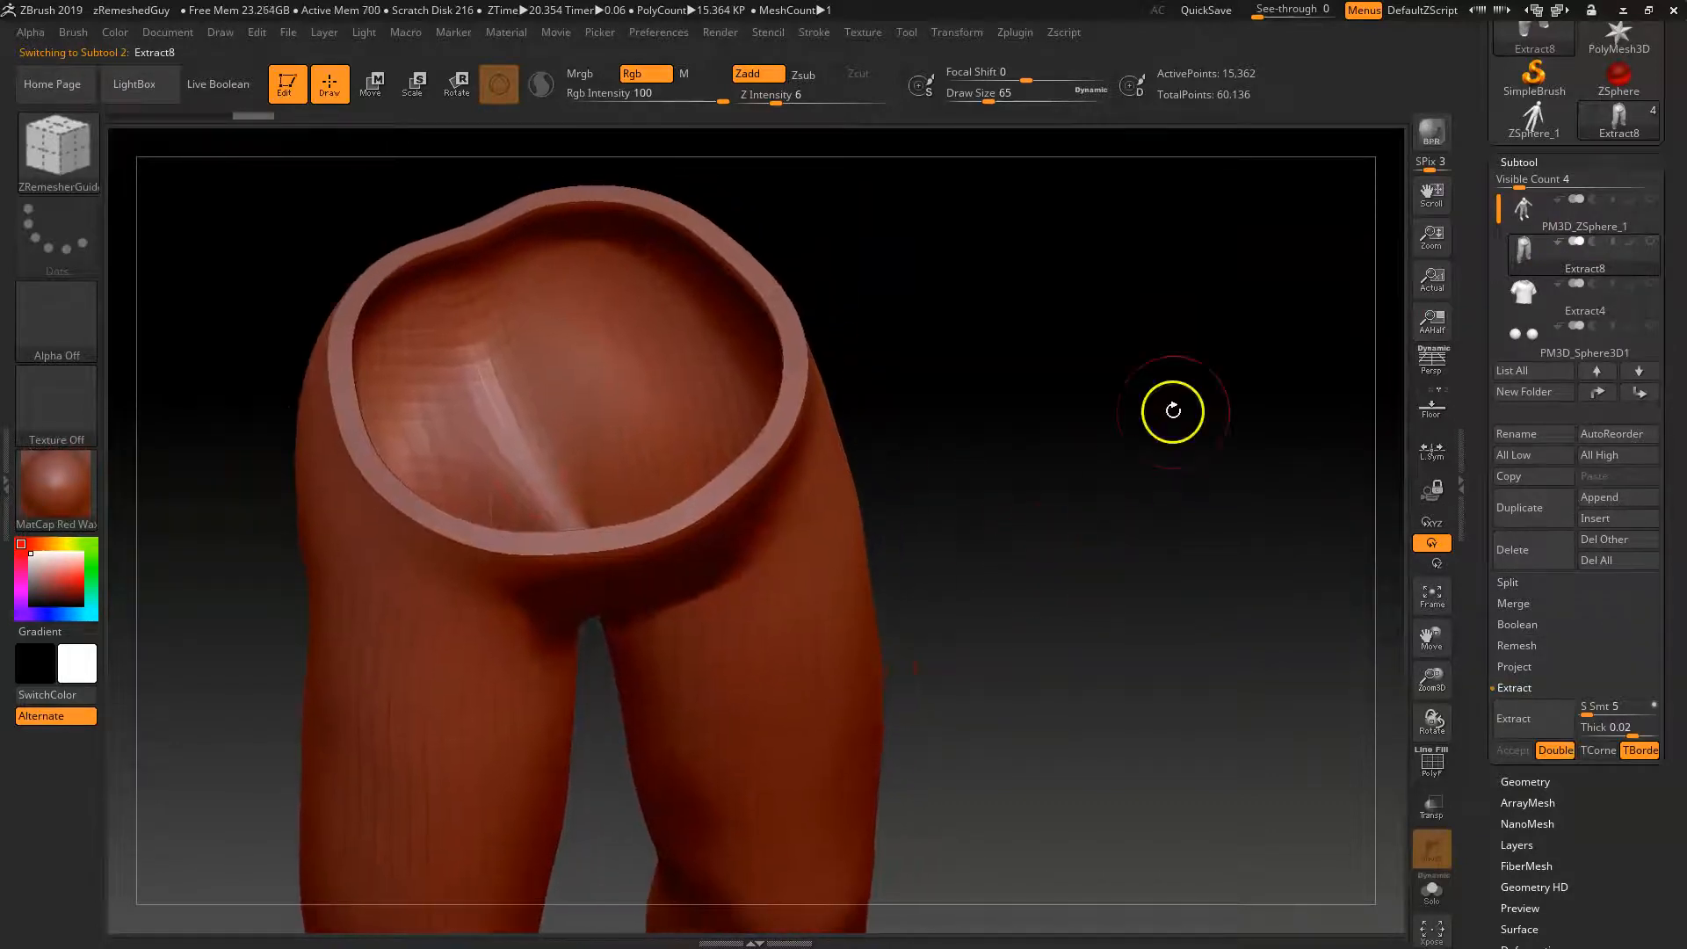
drag(1337, 357, 1113, 455)
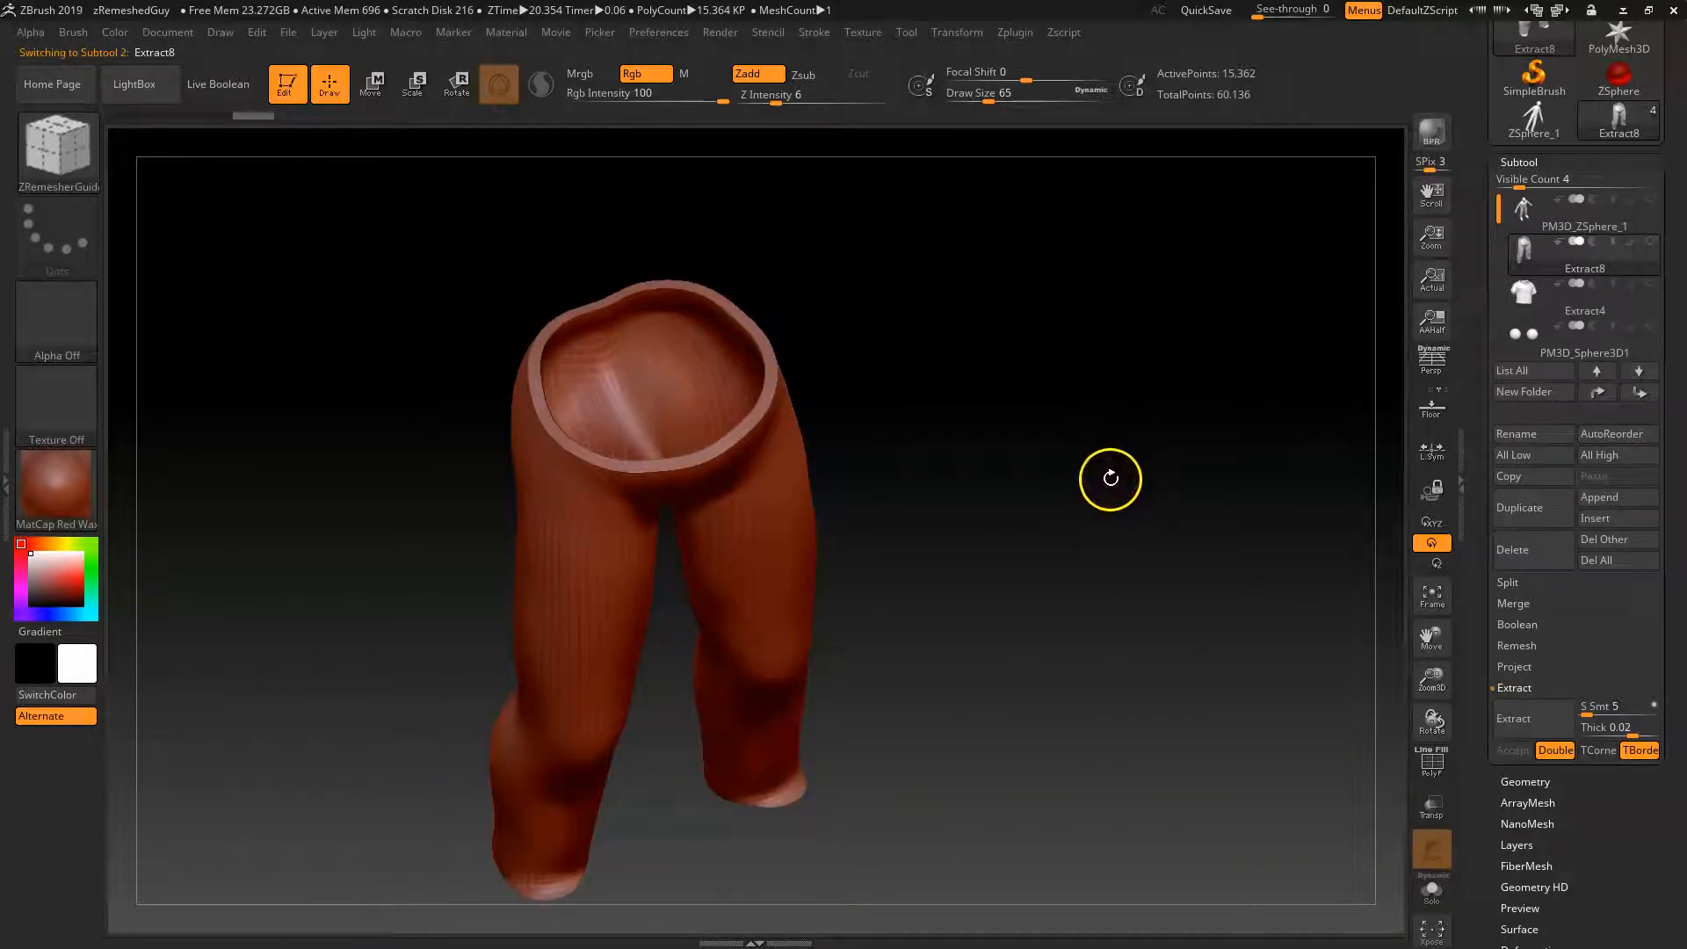
Display the polygroup wireframe on the trousers and inspect the outer, inner and border groups.
key(ctrl+f)
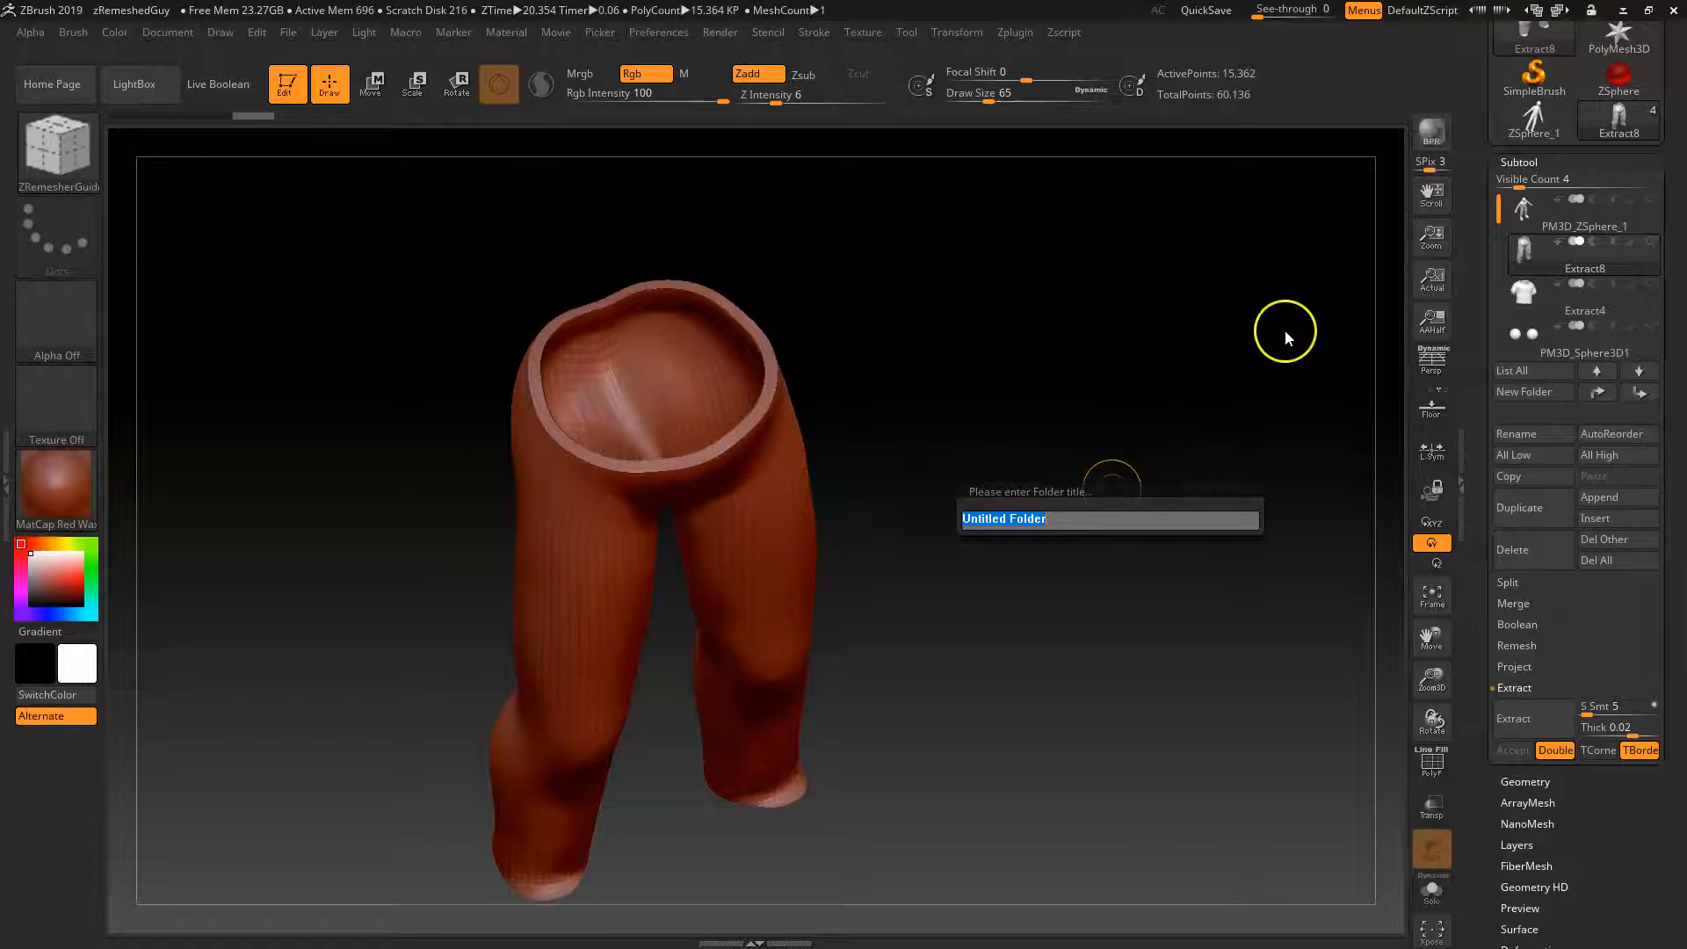
key(Escape)
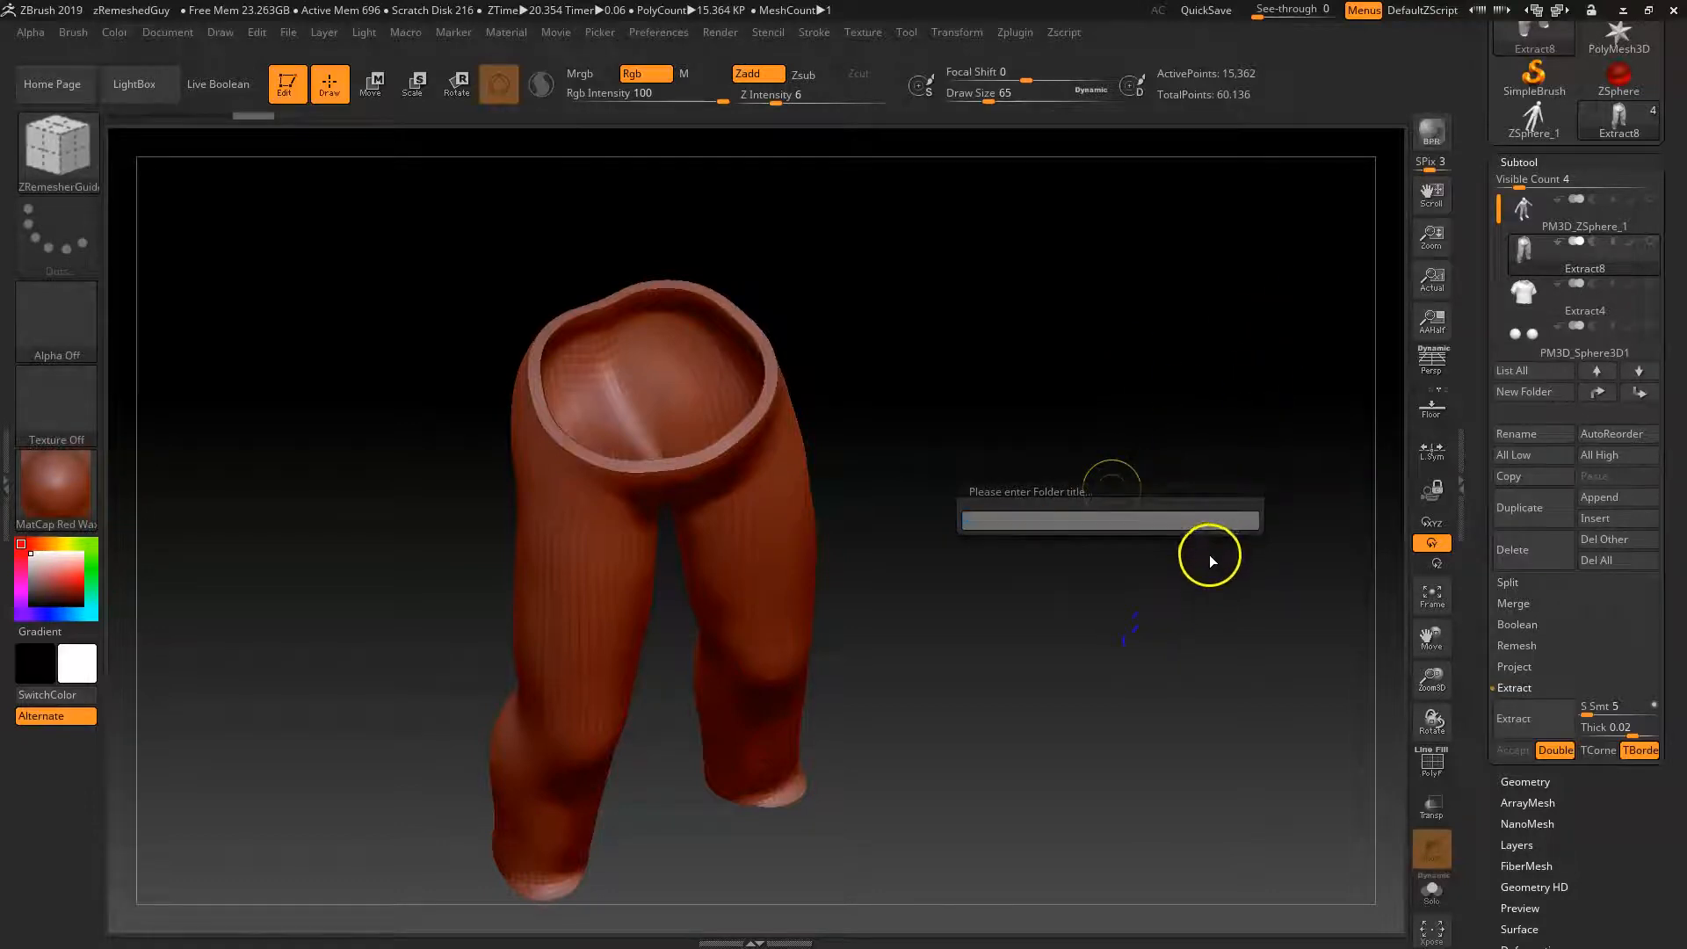
key(shift)
key(shift+f)
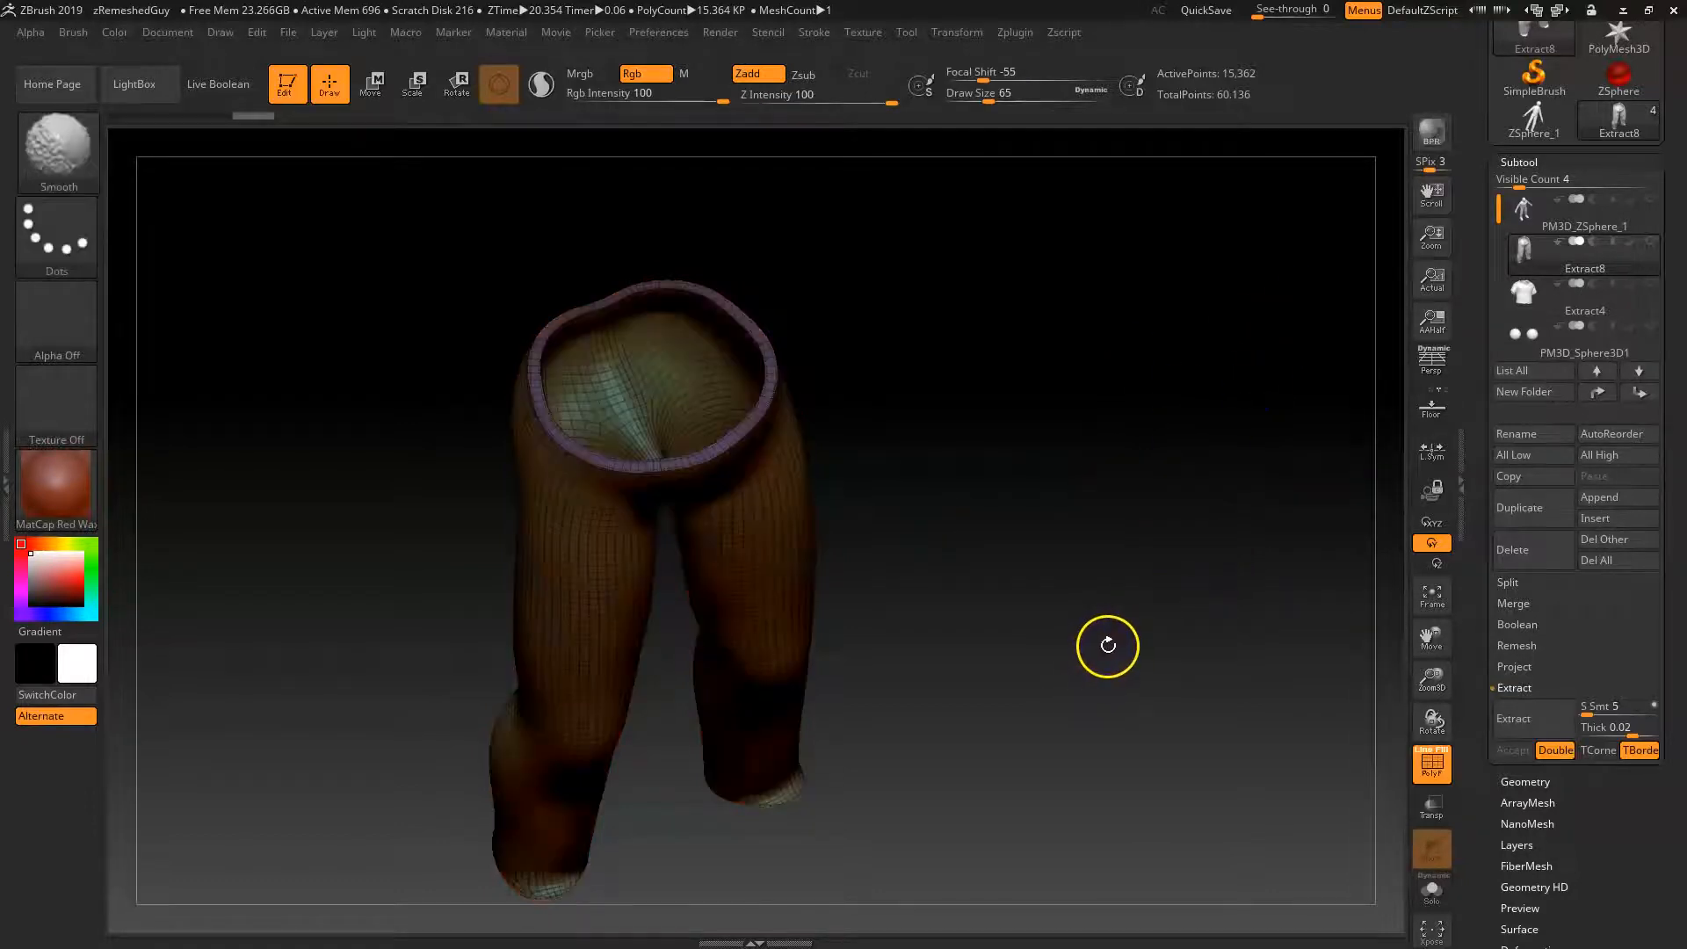
mouse_move(1080, 665)
mouse_down()
mouse_move(1066, 530)
mouse_move(1202, 478)
mouse_up()
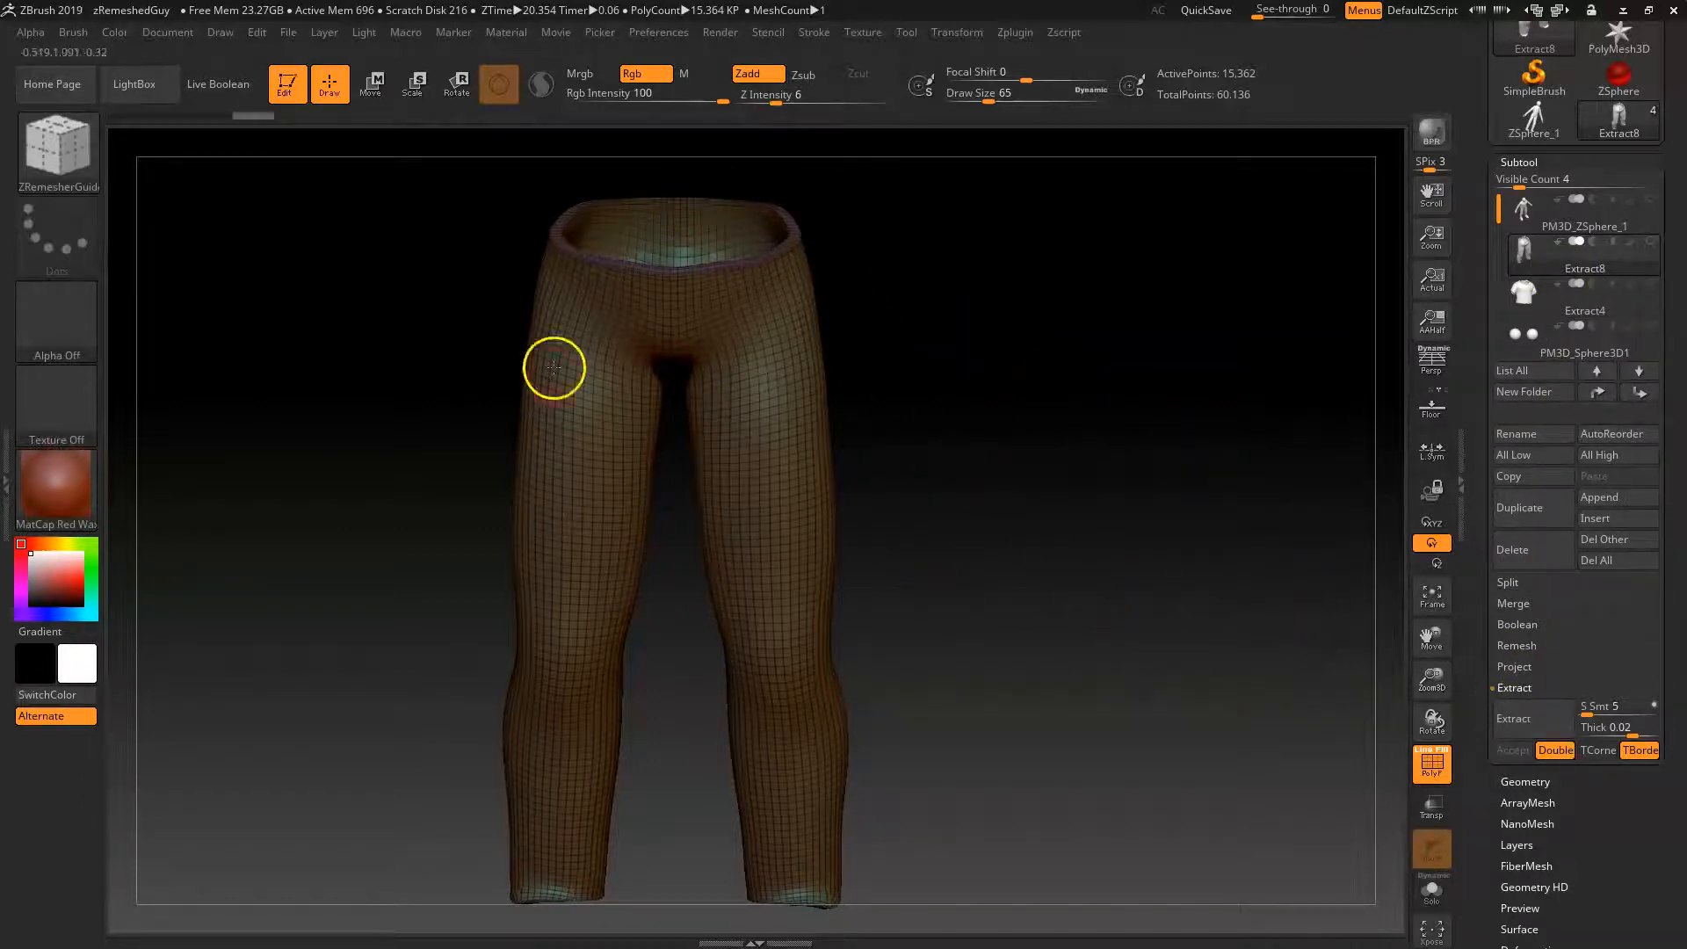
drag(1051, 512, 1020, 574)
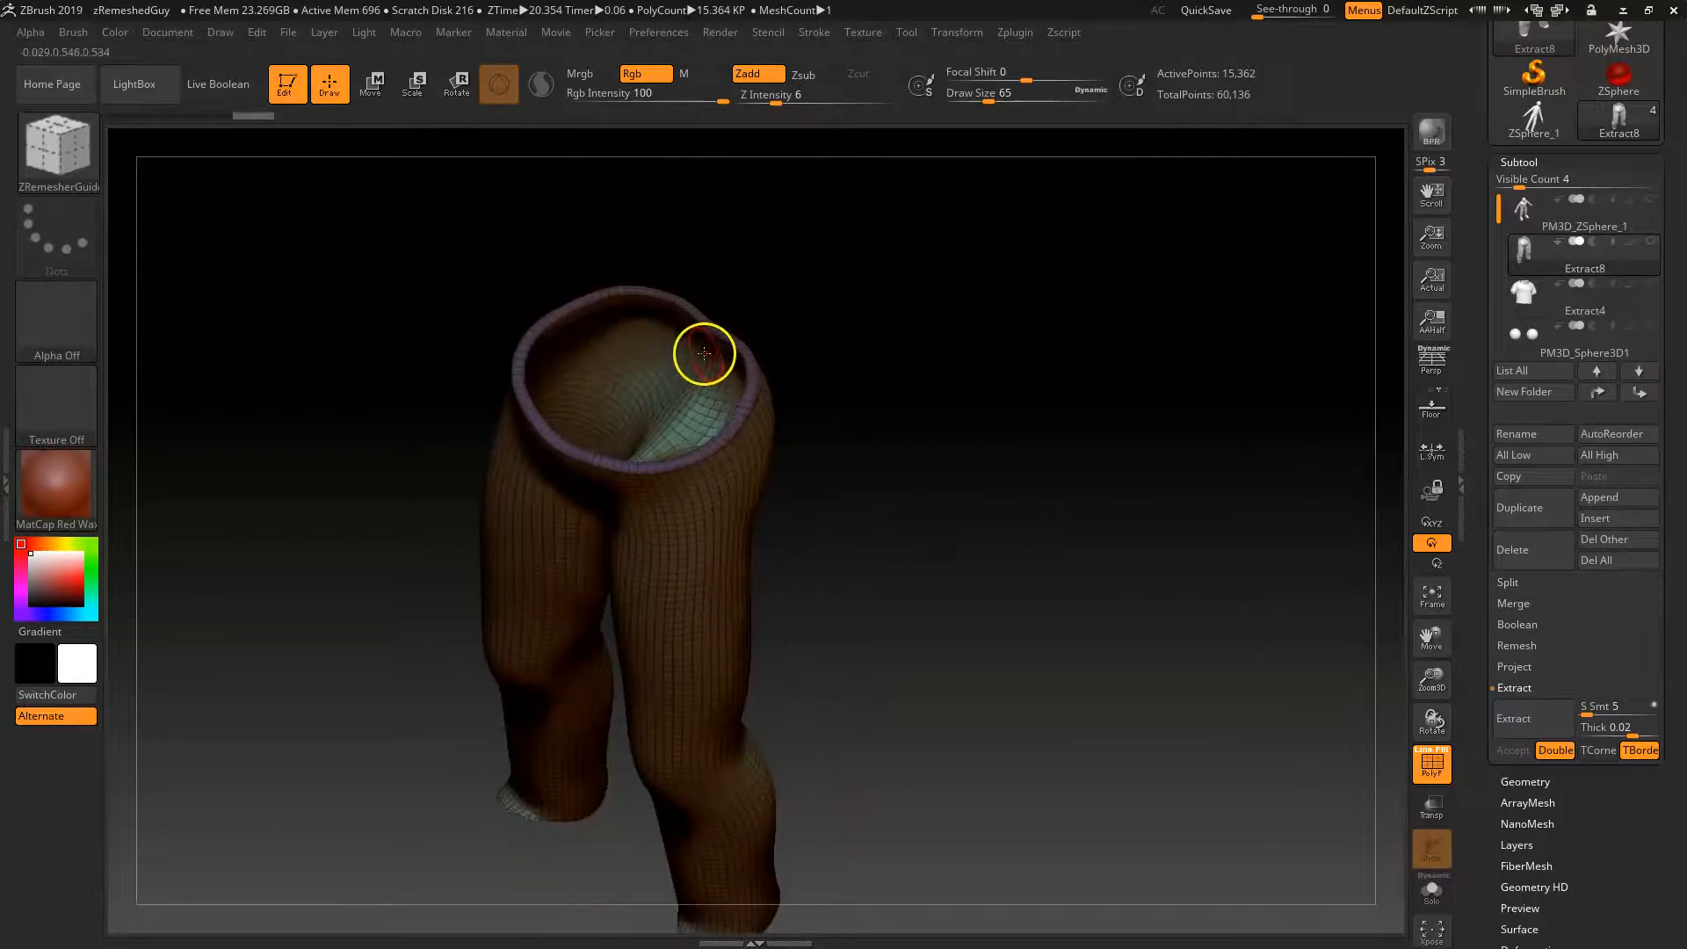
drag(805, 540, 885, 540)
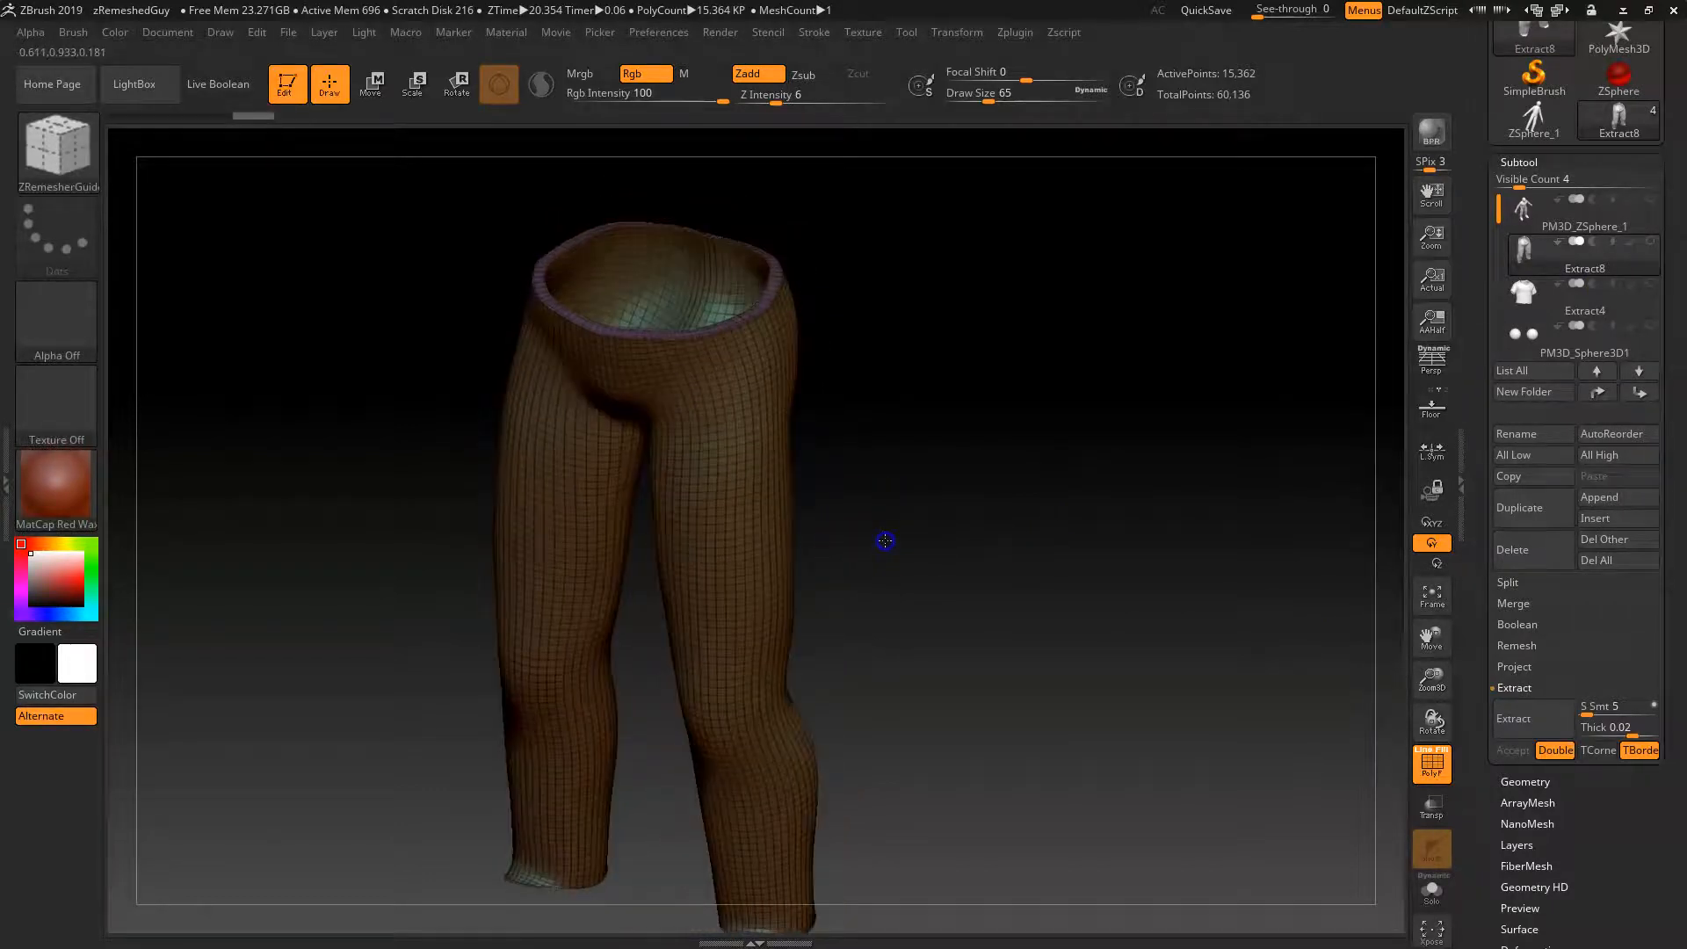
Compare the body's wireframe with the trousers' polygroups, checking the waist and the leg openings.
click(1520, 211)
drag(1126, 267, 1090, 651)
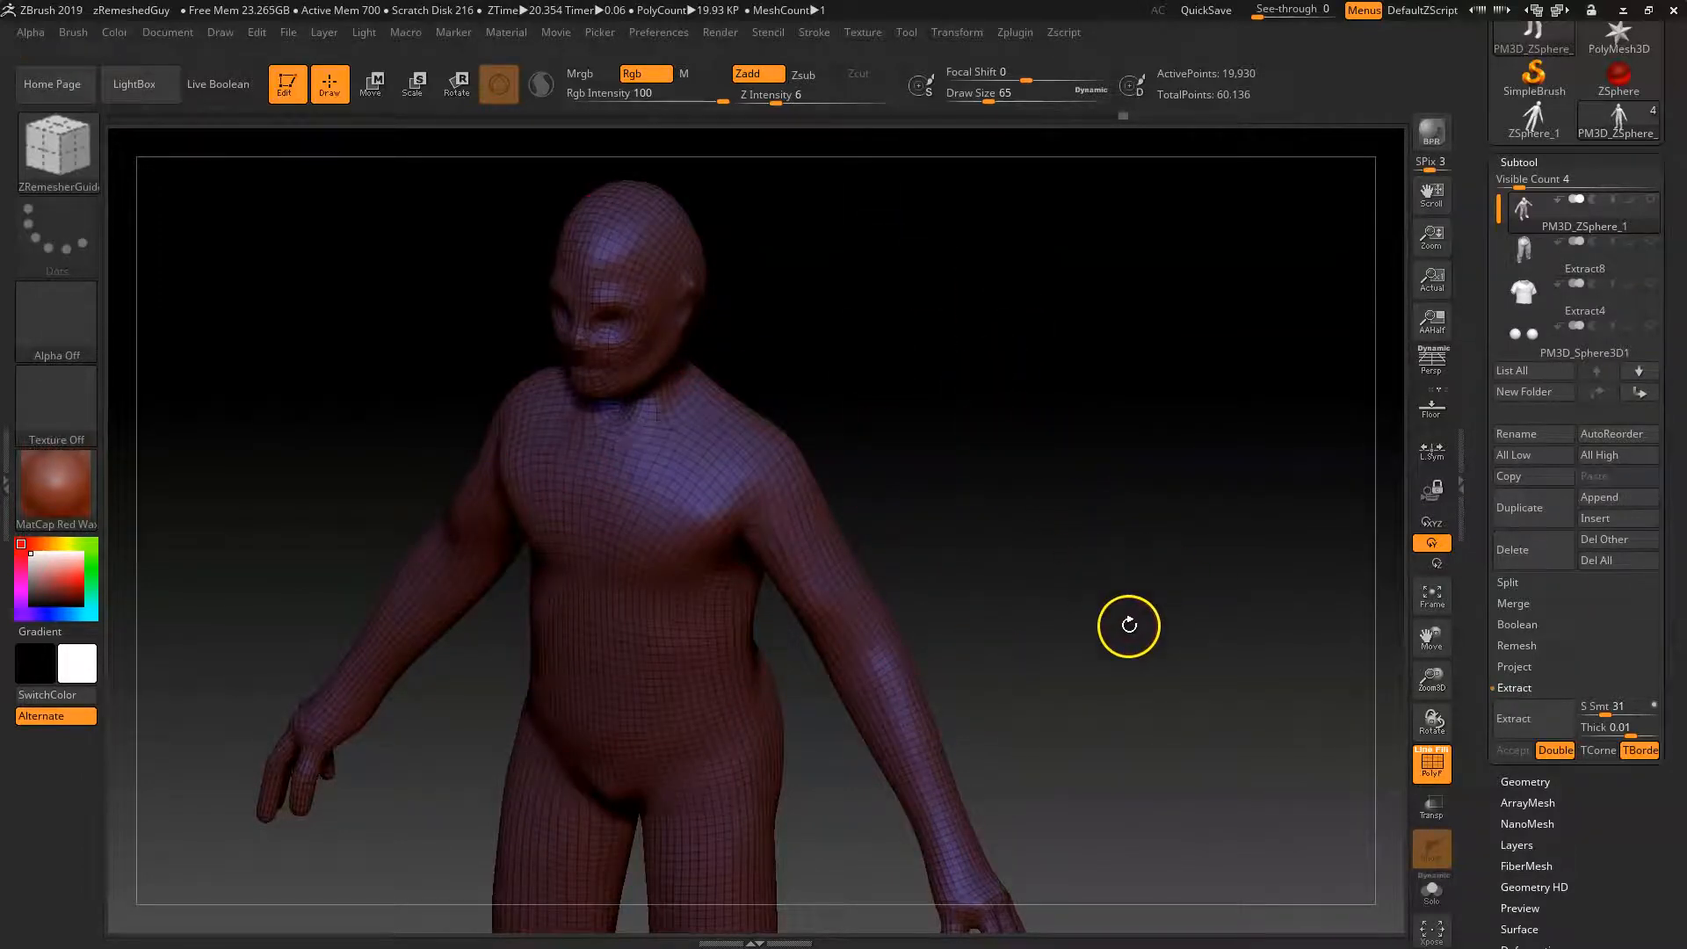
click(1506, 254)
drag(960, 686, 918, 603)
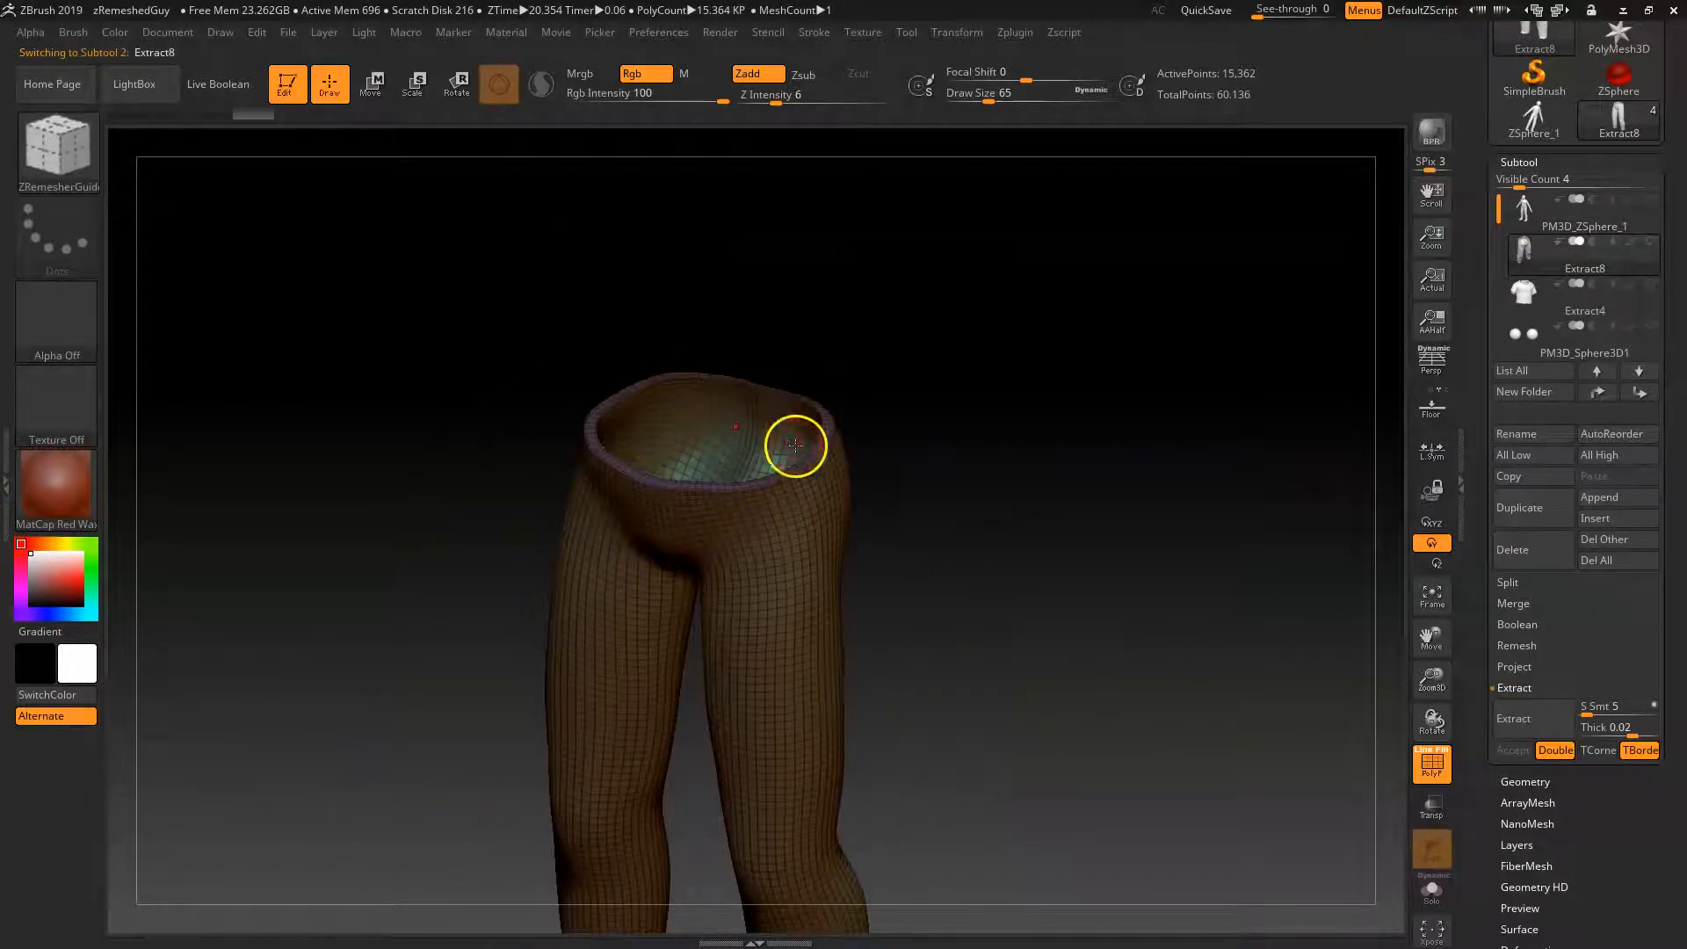
drag(887, 528, 731, 440)
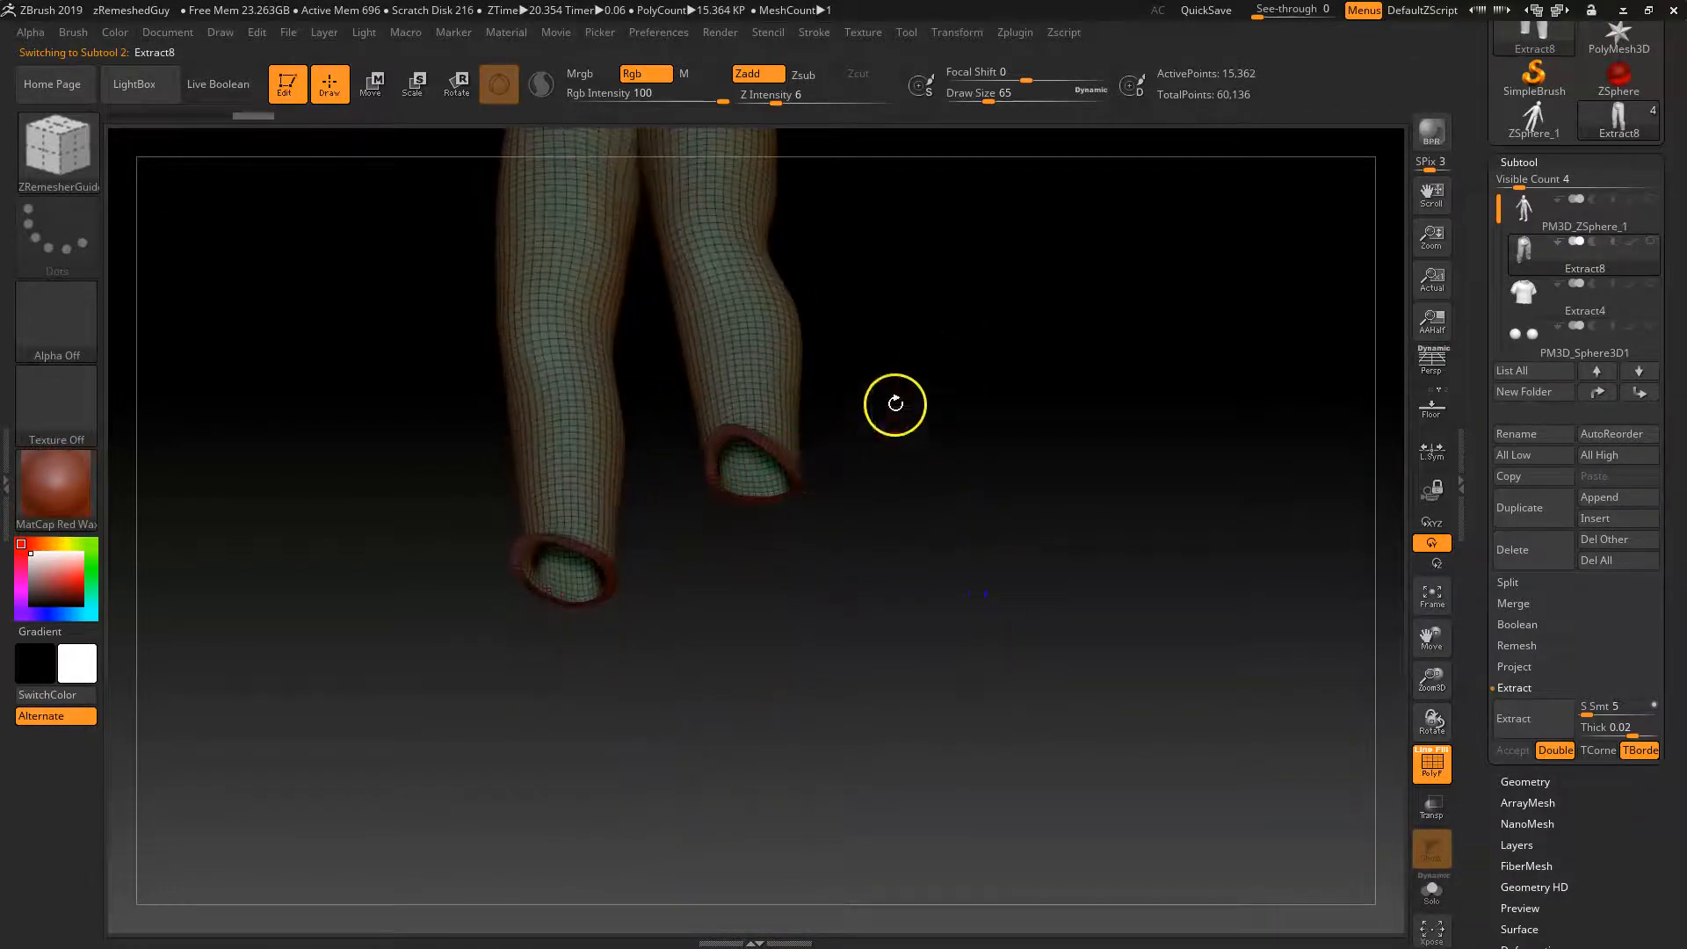
drag(895, 403, 938, 648)
mouse_move(947, 416)
mouse_down()
mouse_move(960, 497)
mouse_move(957, 407)
mouse_move(963, 508)
mouse_move(979, 471)
mouse_up()
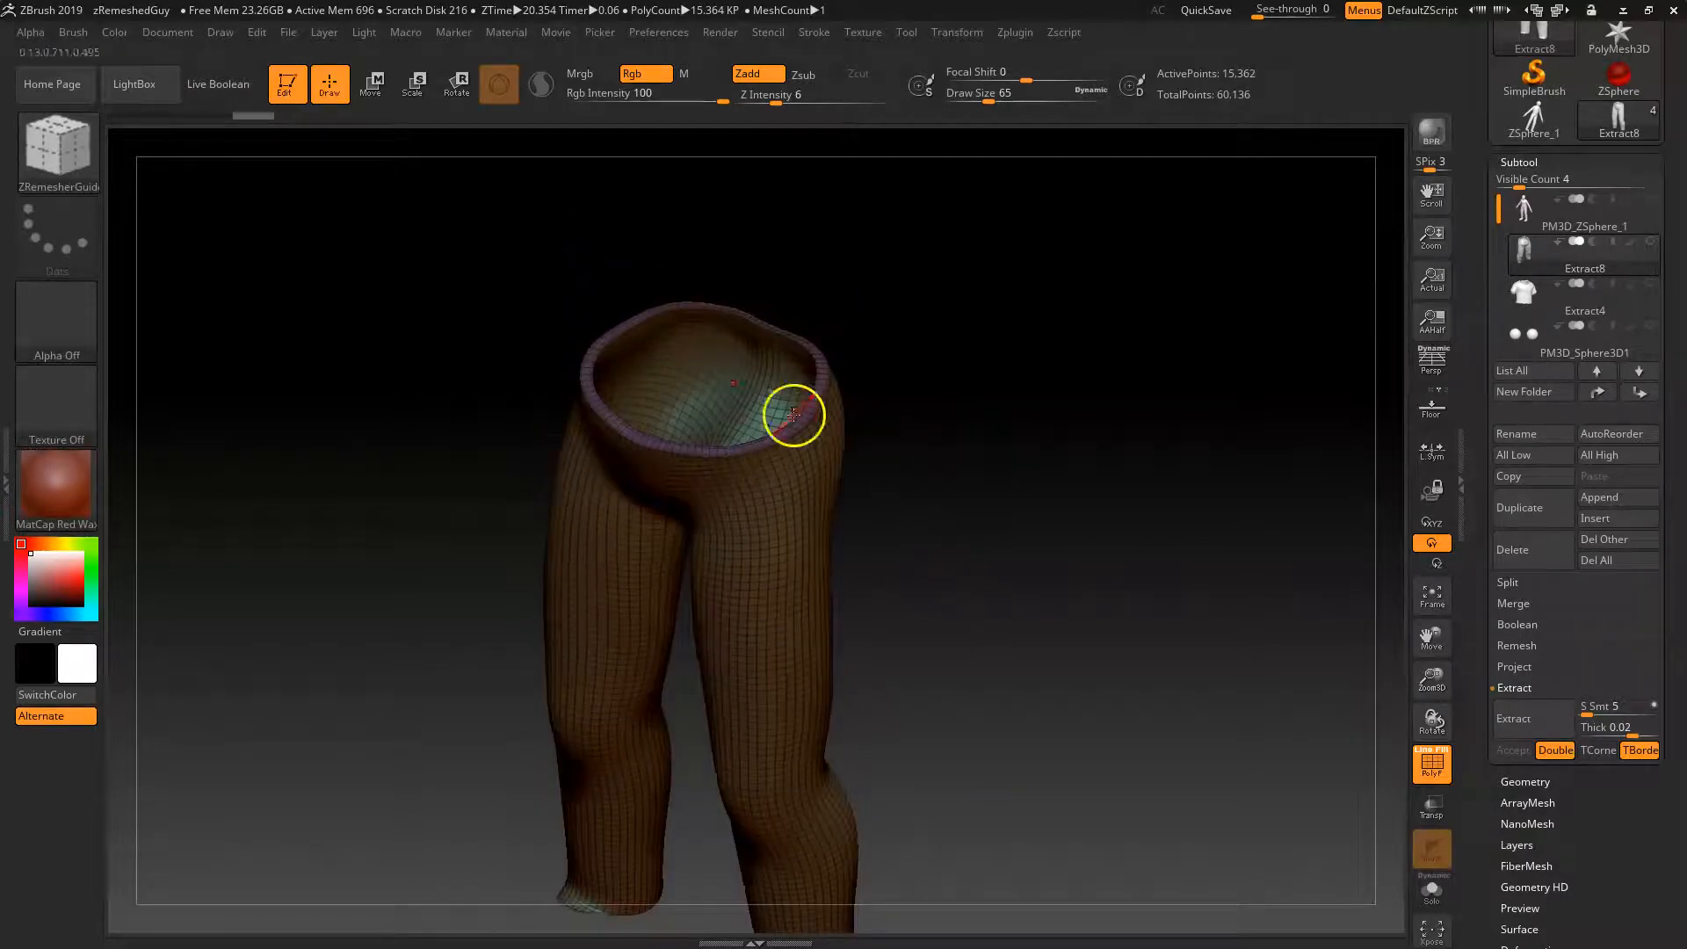
Isolate the trousers' inner polygroup, view it from another angle, and show the whole mesh again.
key(ctrl+shift)
ctrl+shift+click(716, 380)
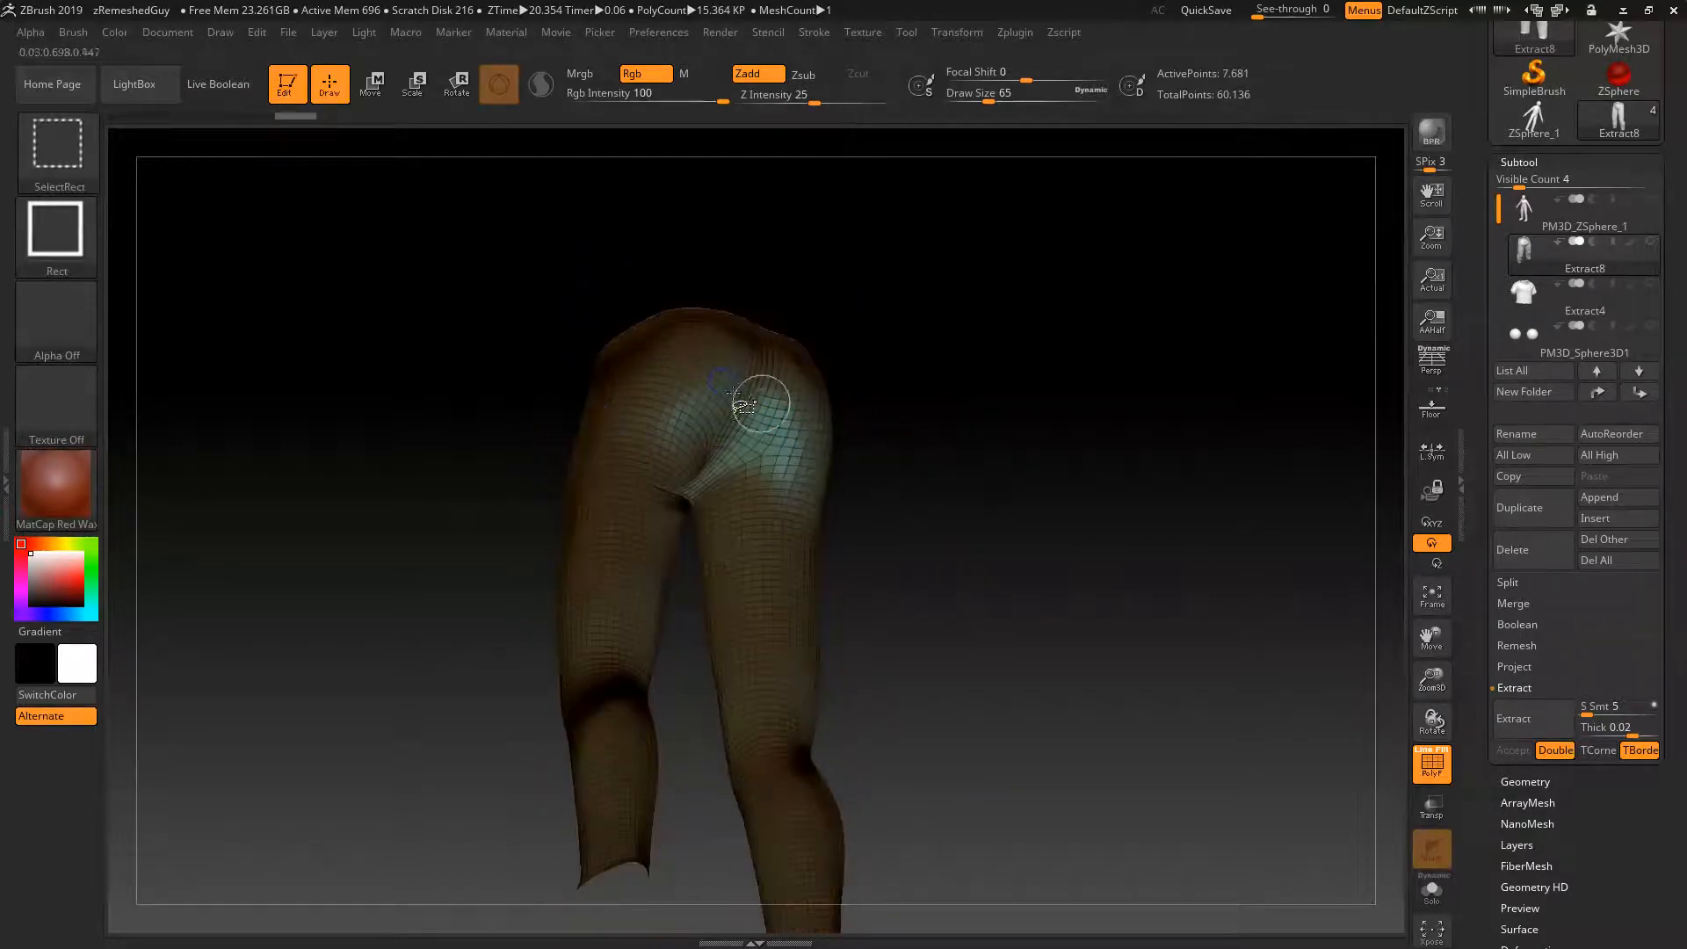
mouse_move(950, 687)
mouse_down()
mouse_move(1064, 583)
mouse_move(1092, 591)
mouse_move(1010, 577)
mouse_up()
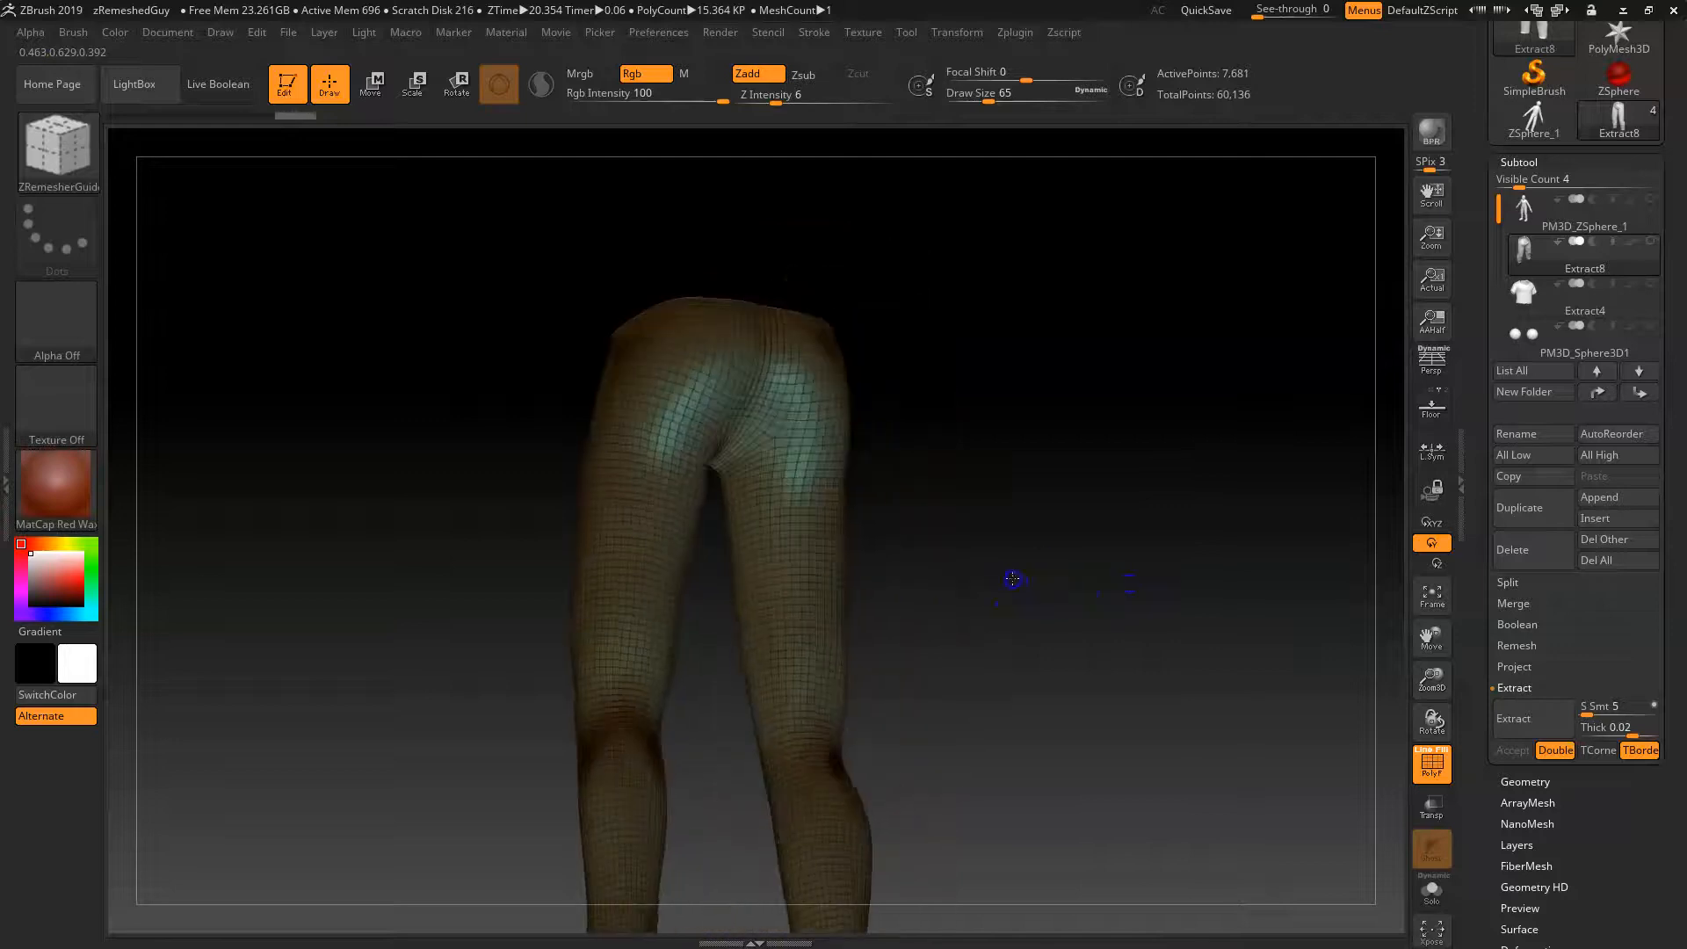
key(ctrl+shift)
ctrl+shift+click(1066, 374)
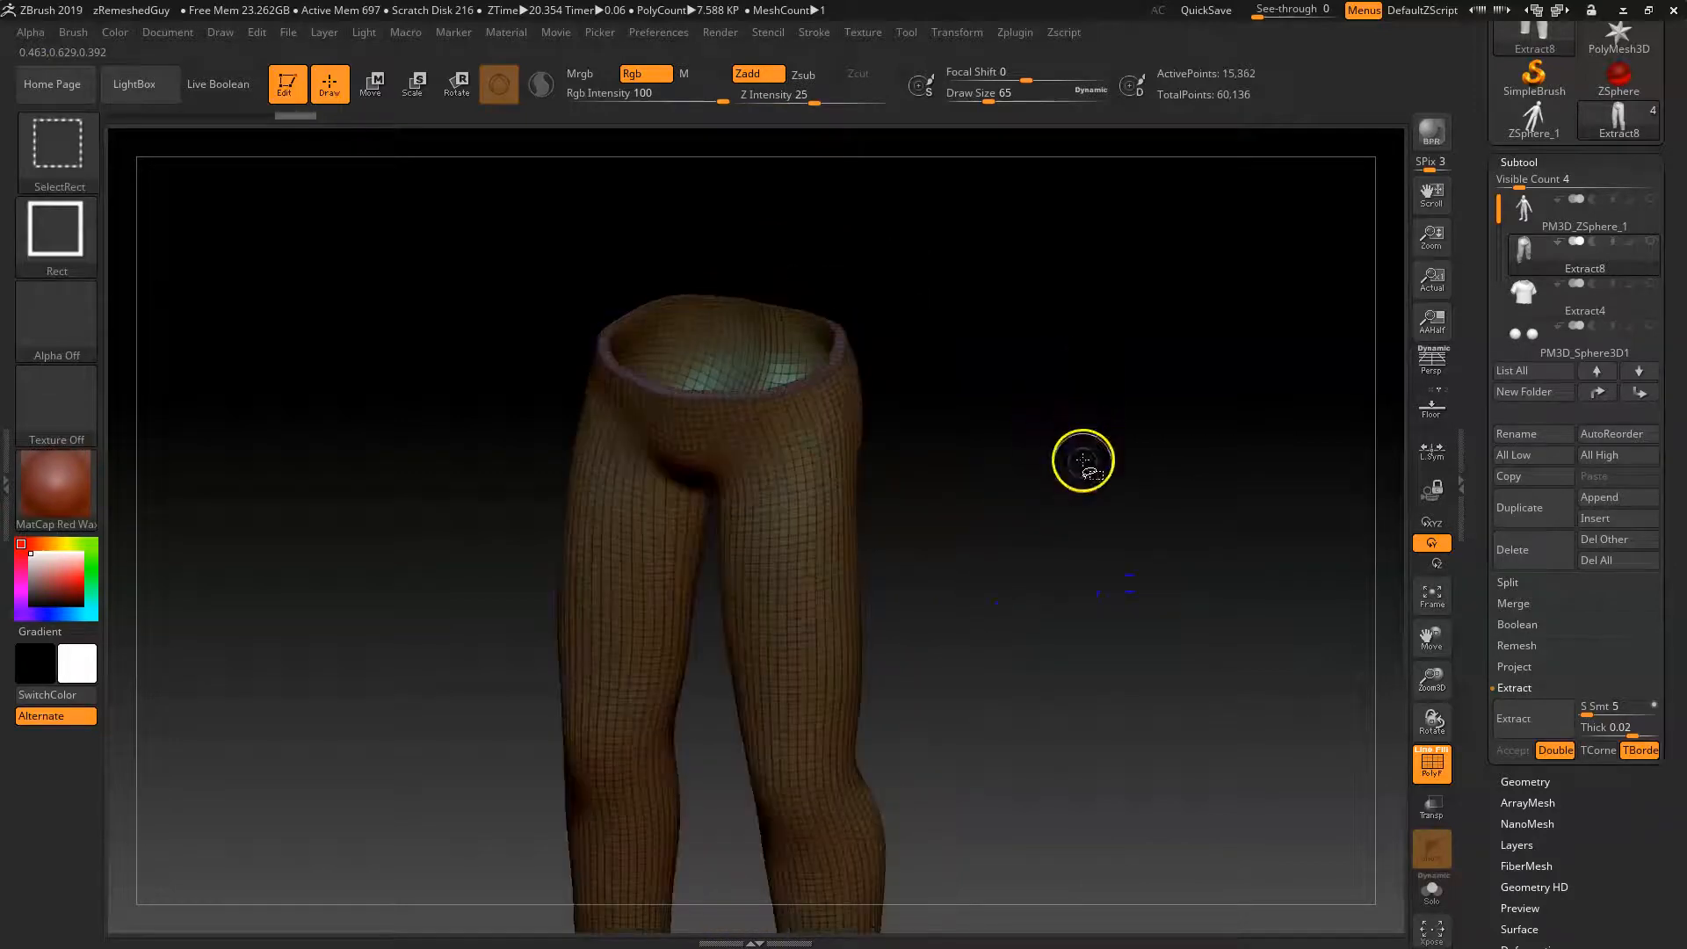
Isolate the upper part of the trousers with a rectangular selection, then restore the full mesh.
key(ctrl+shift)
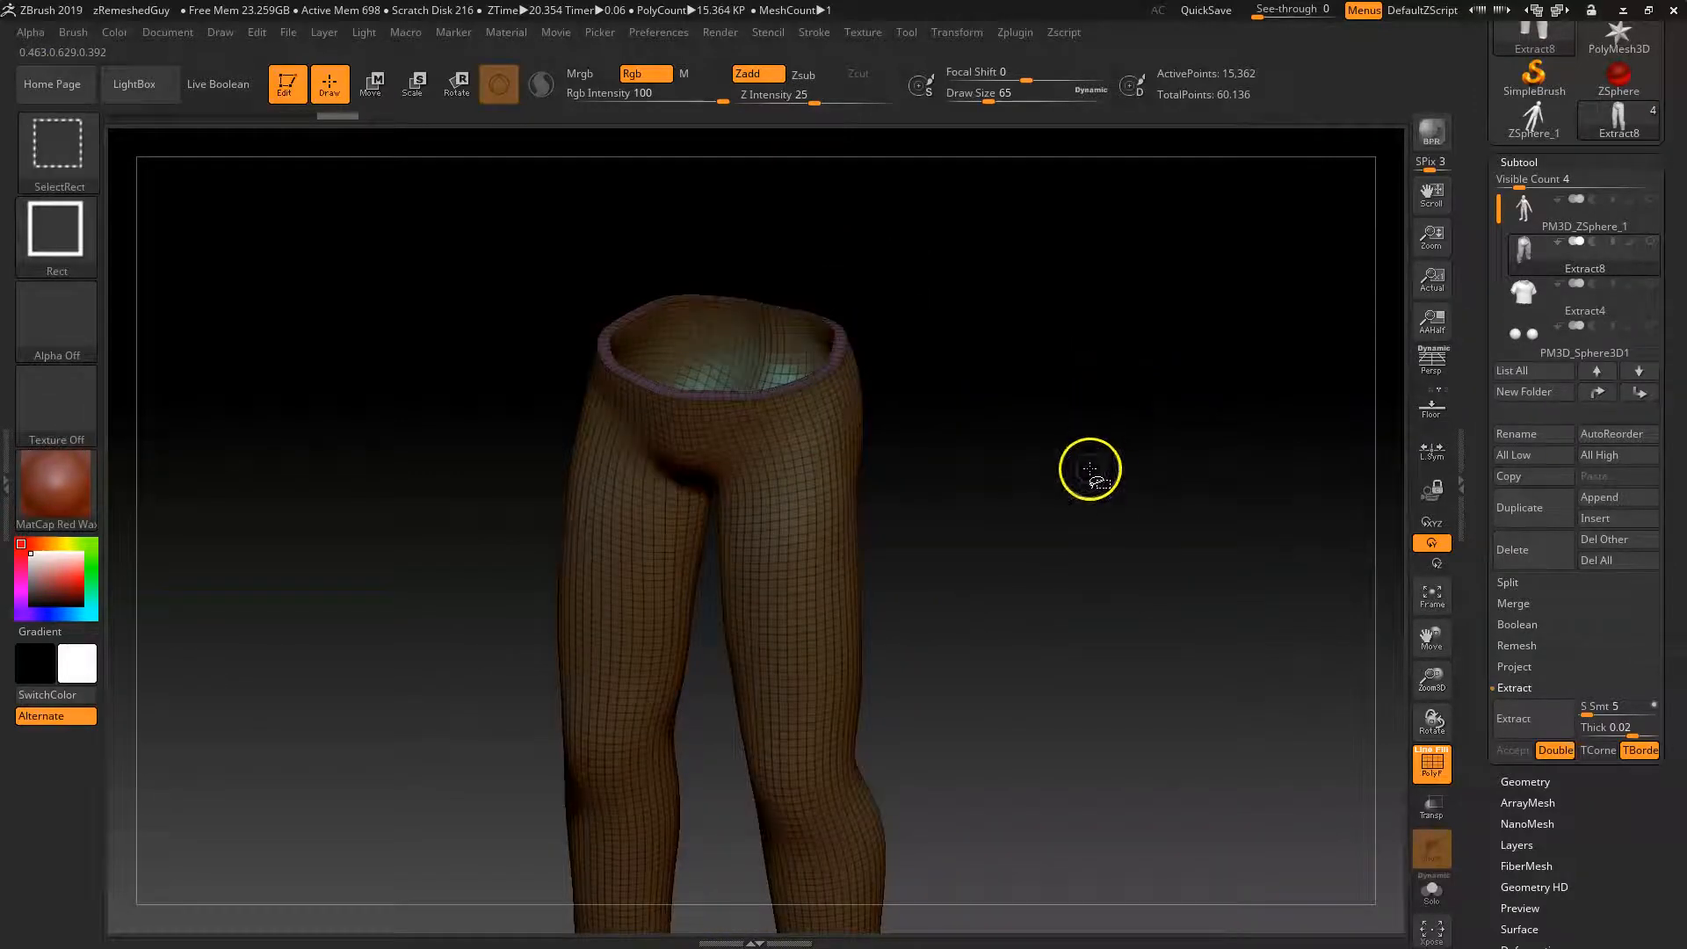
ctrl+shift+drag(1041, 247, 527, 518)
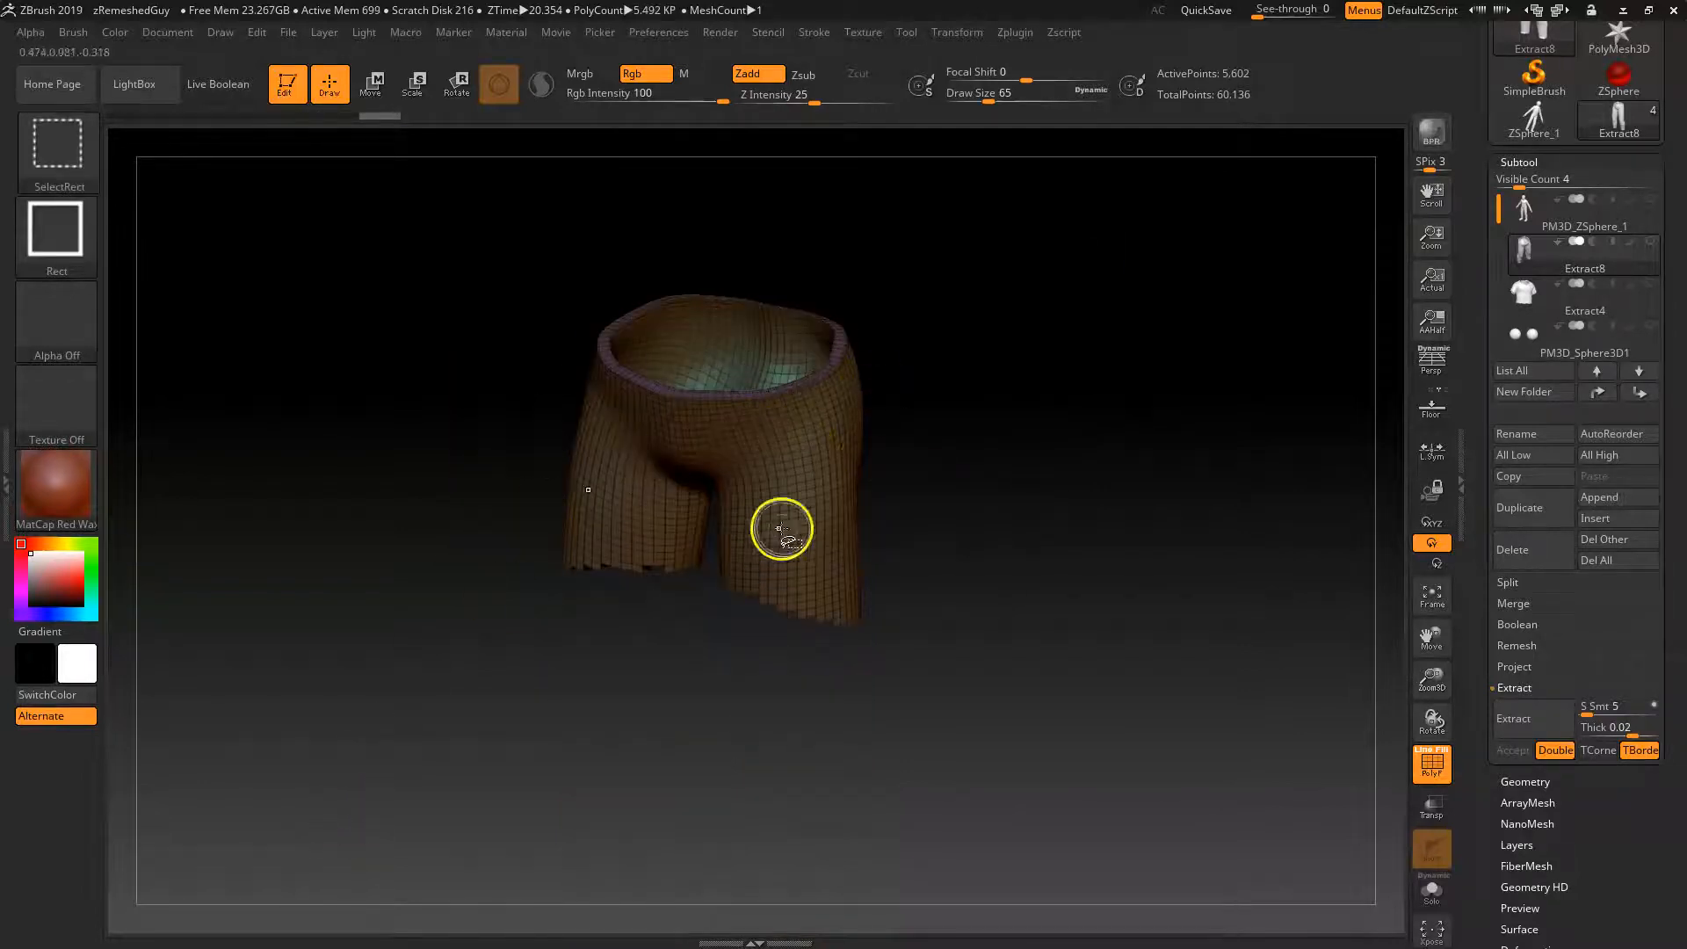
ctrl+shift+drag(1098, 364, 1138, 478)
ctrl+shift+click(1105, 536)
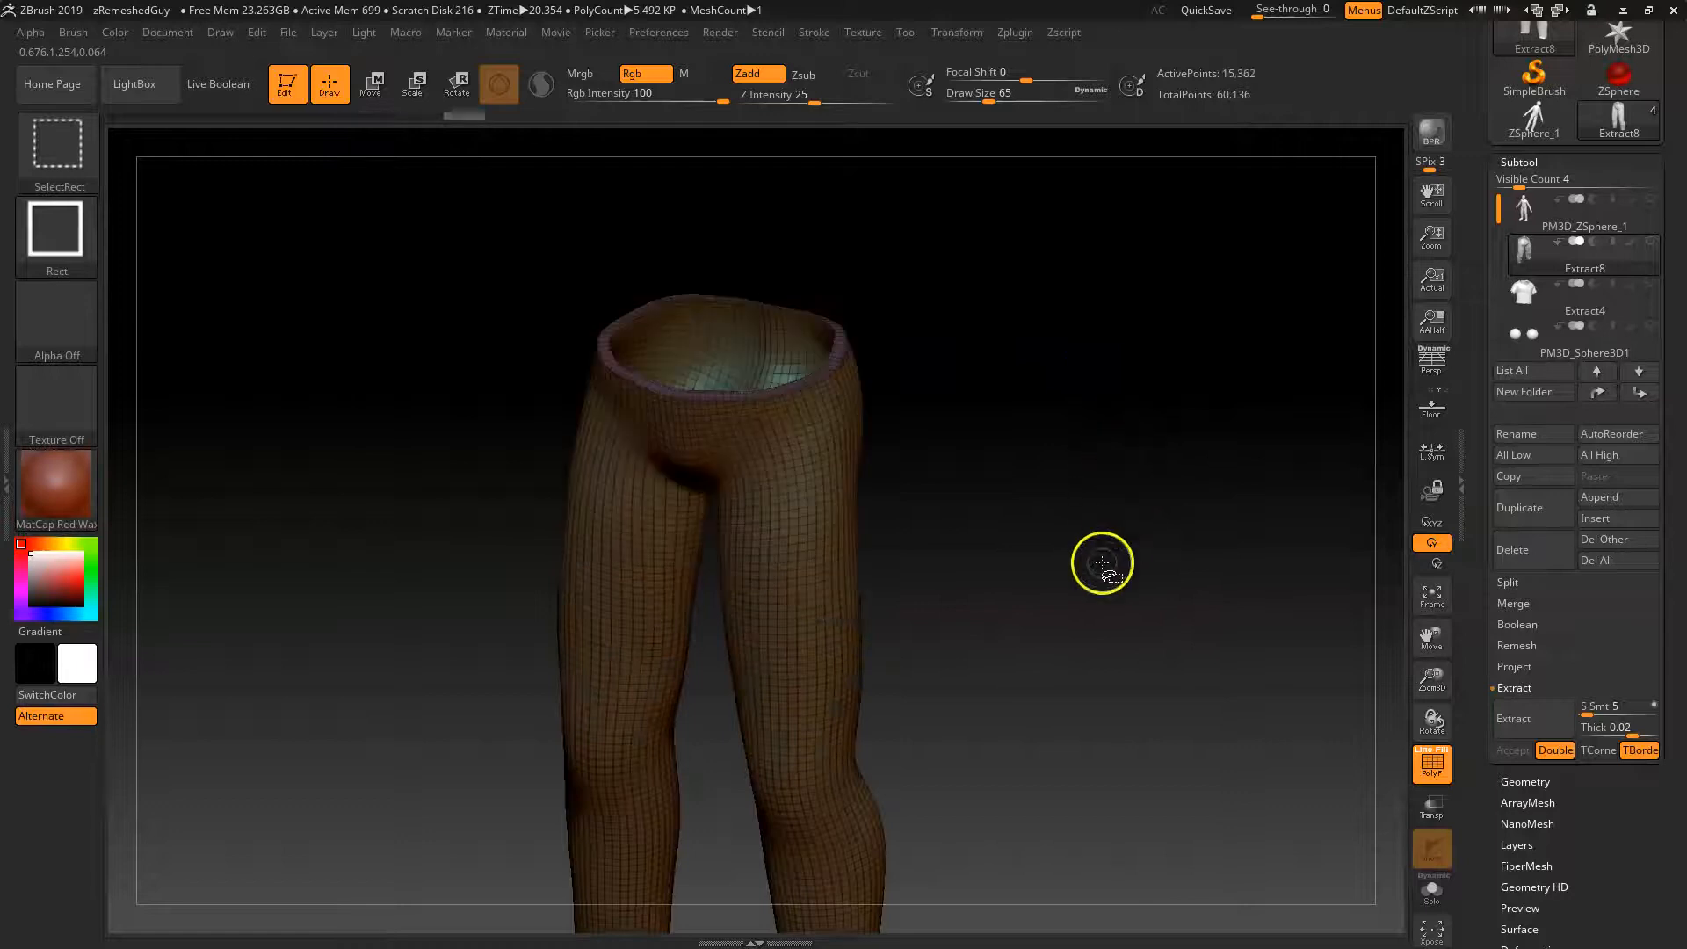
Hide the trousers' outer polygroup by isolating it and inverting the visibility, then unhide everything.
ctrl+shift+click(814, 497)
ctrl+shift+drag(1036, 260, 1129, 420)
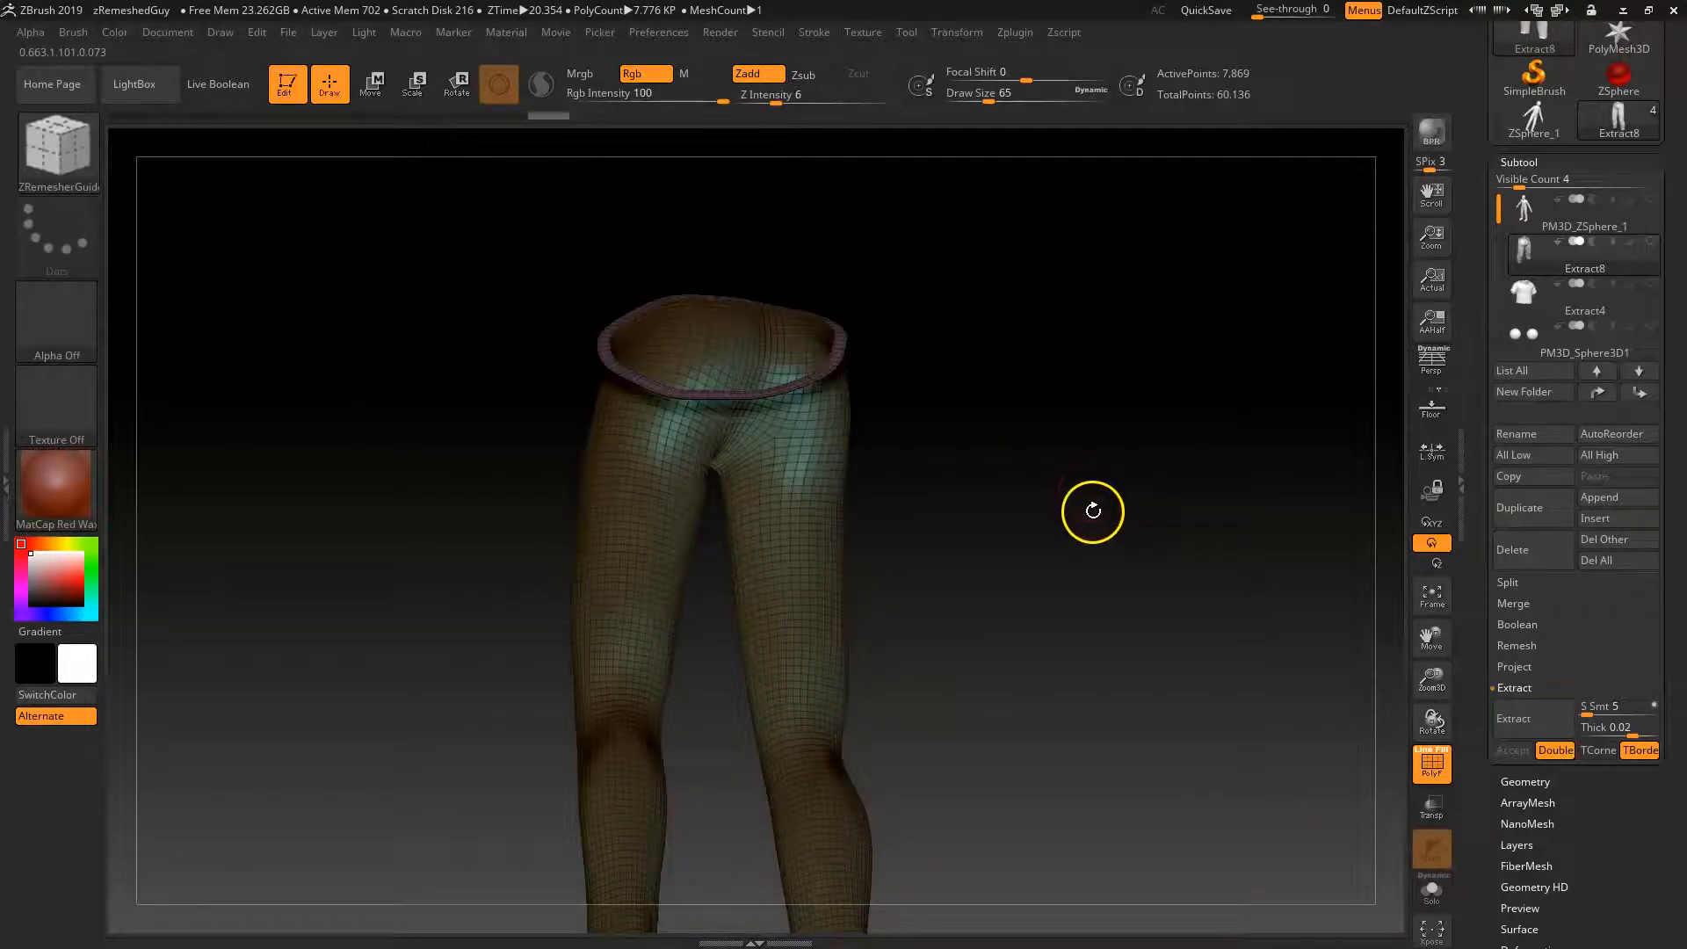
ctrl+shift+click(1096, 474)
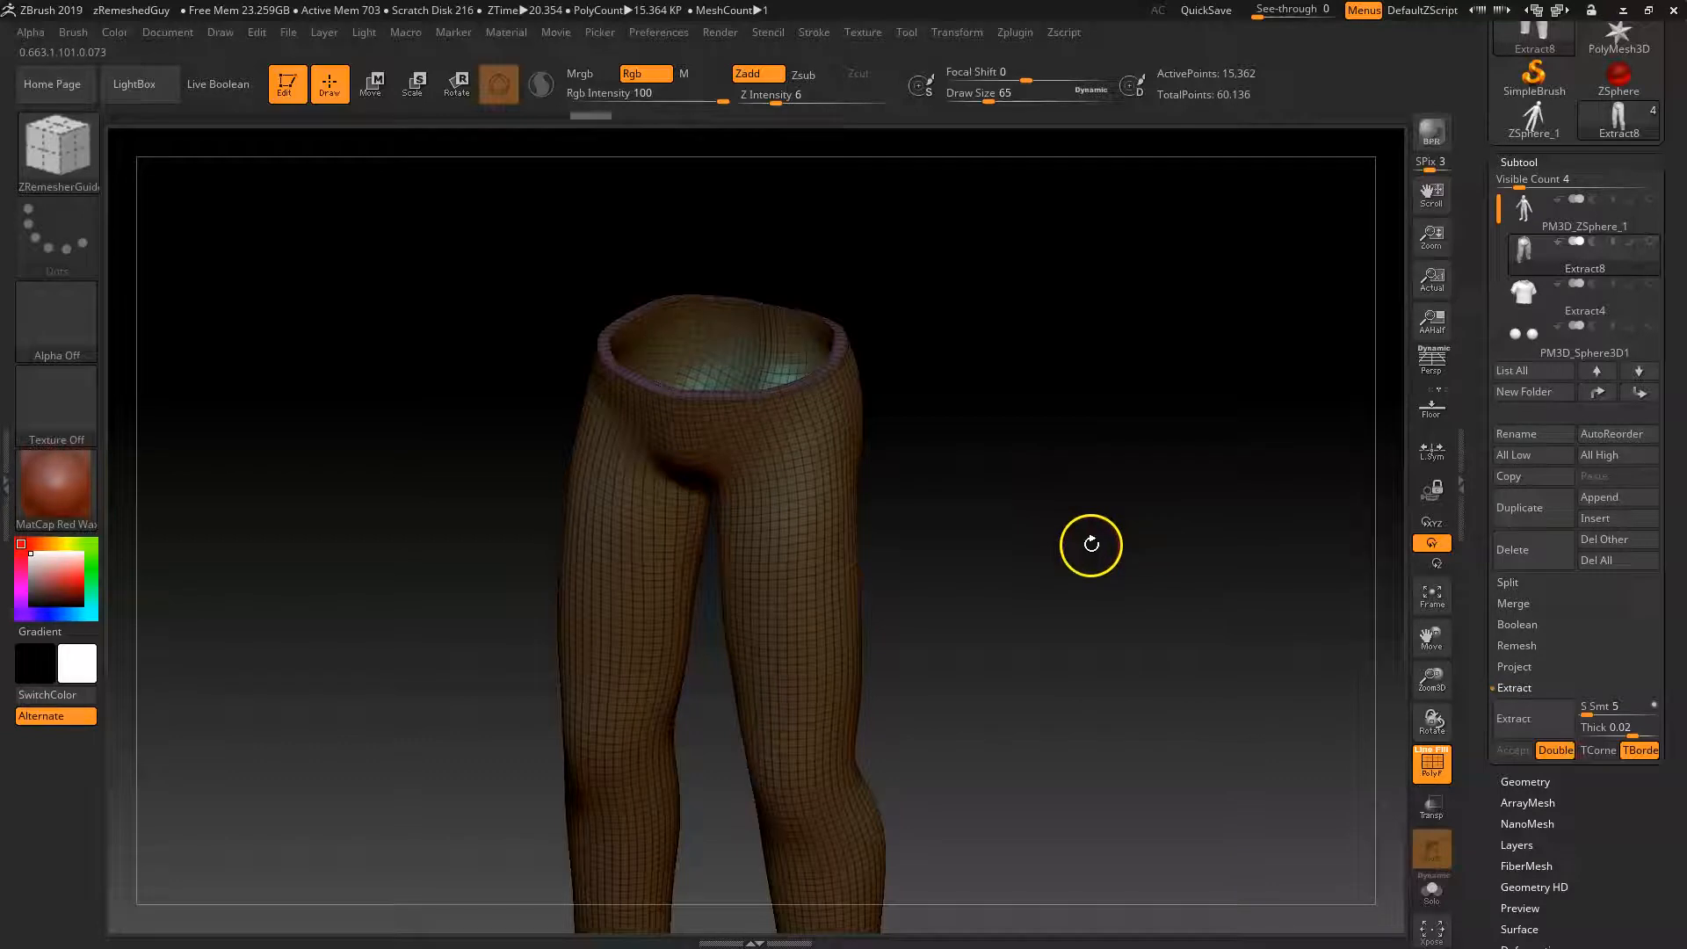
Isolate the trousers' inner polygroup and split the hidden outer shell and borders into their own subtool with Split Hidden.
drag(1094, 550, 1079, 591)
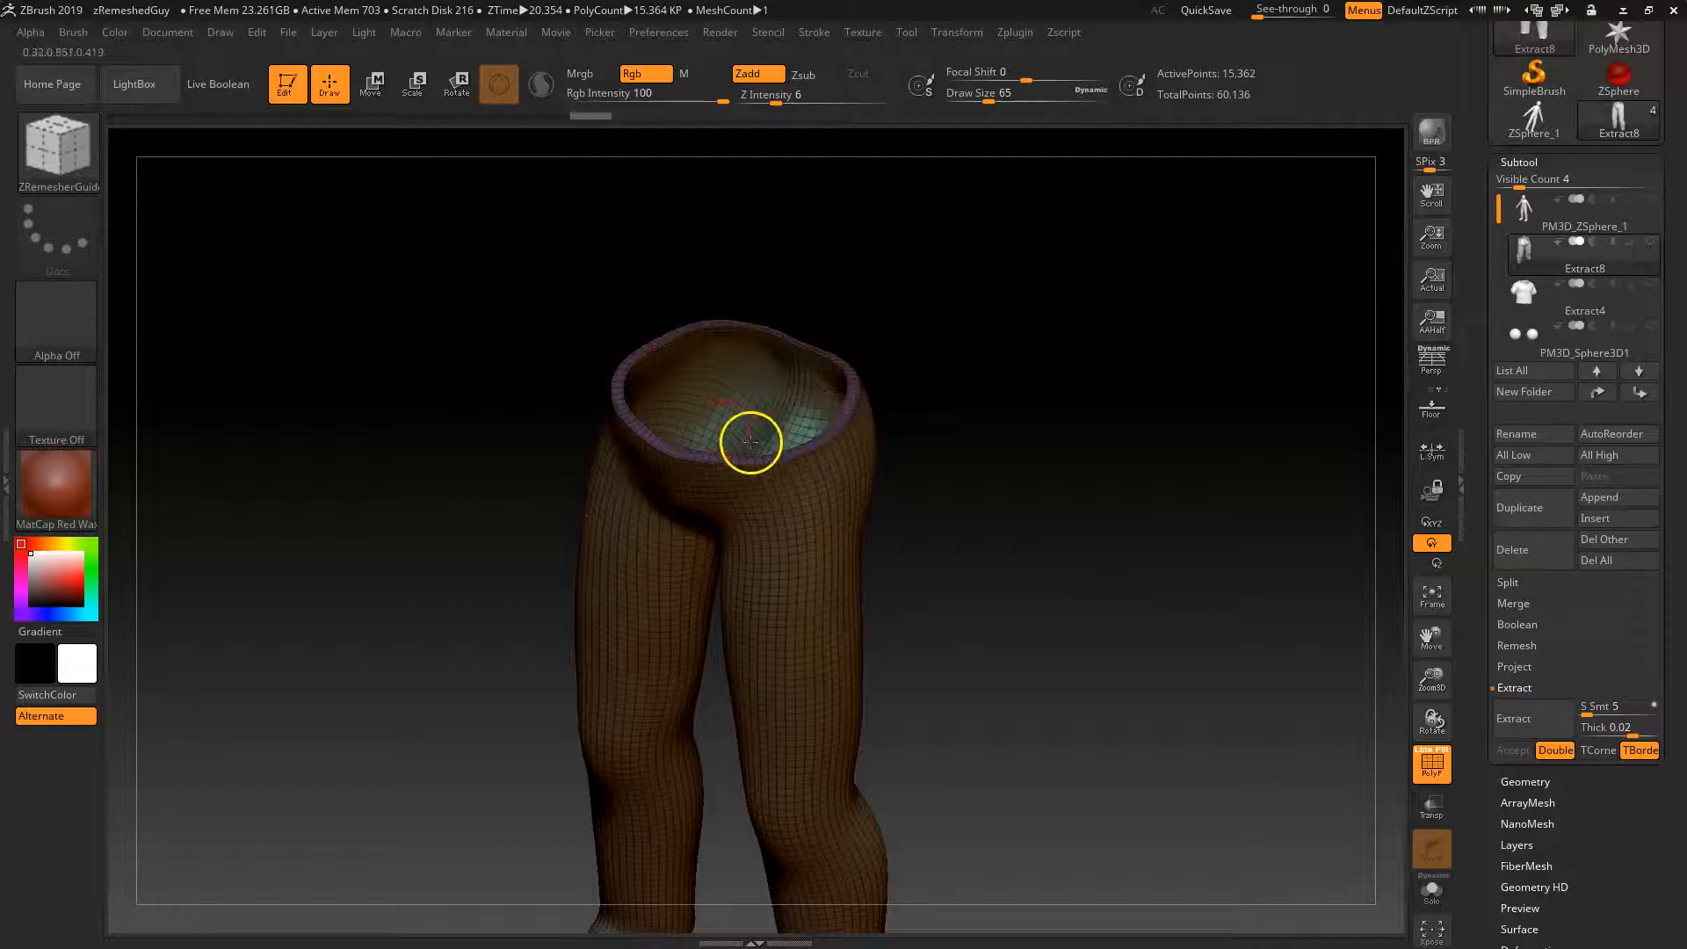
key(ctrl+shift)
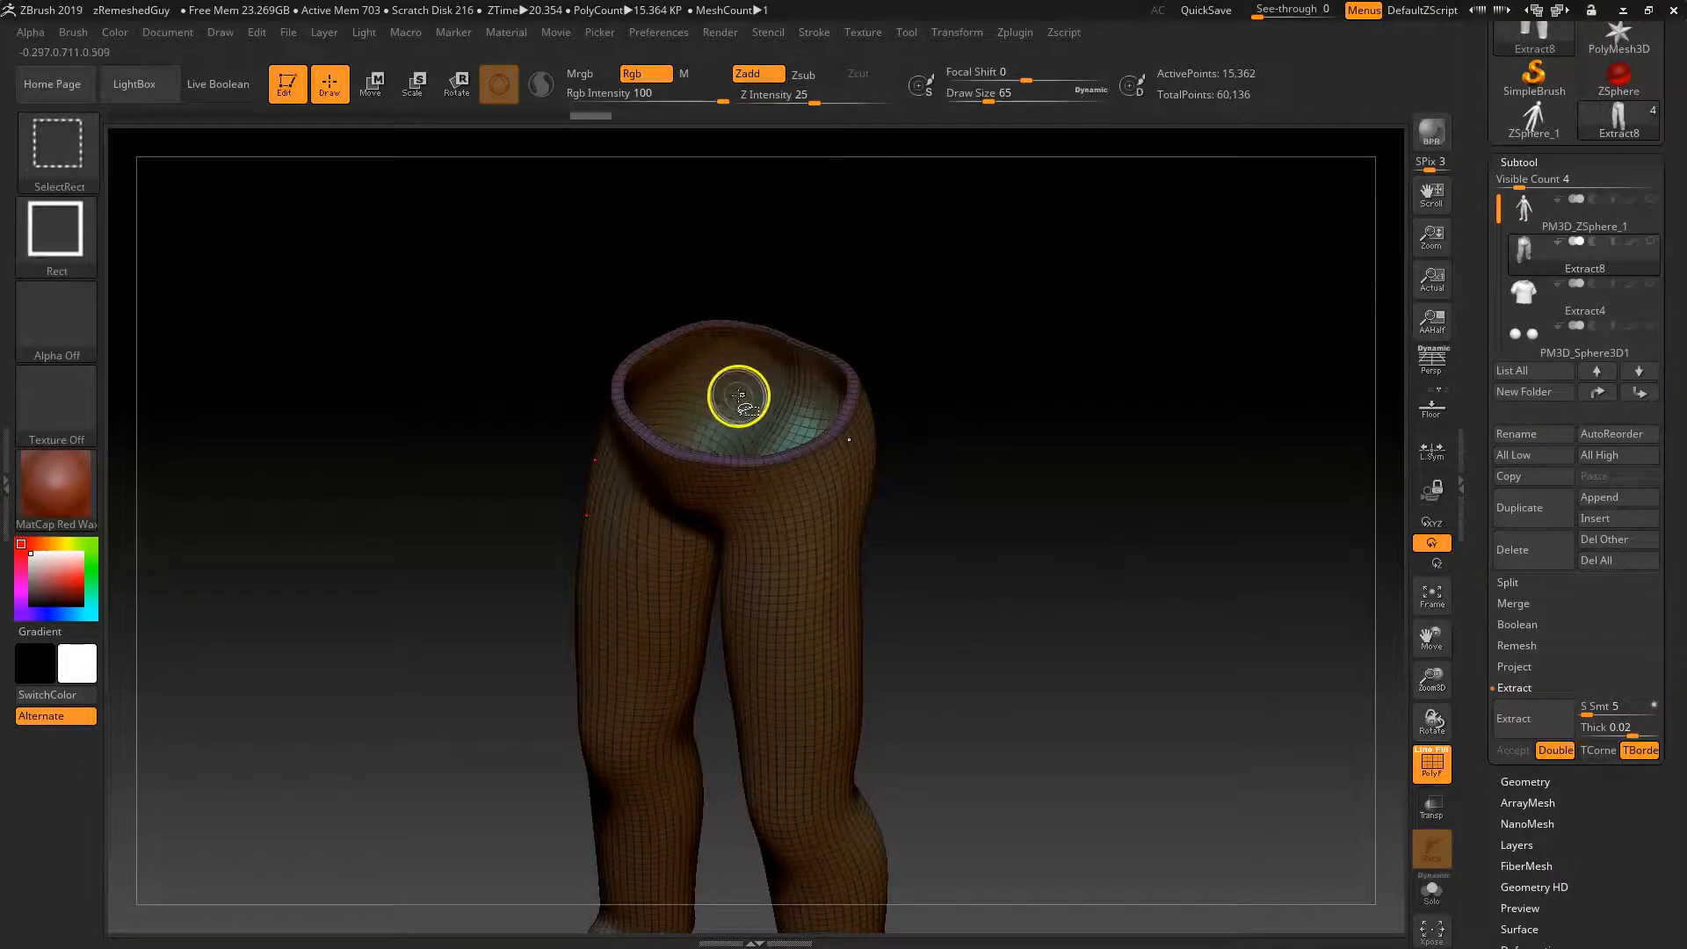
ctrl+shift+click(734, 399)
mouse_move(1024, 489)
mouse_down()
mouse_move(1110, 538)
mouse_move(1023, 542)
mouse_move(1115, 561)
mouse_move(1015, 546)
mouse_up()
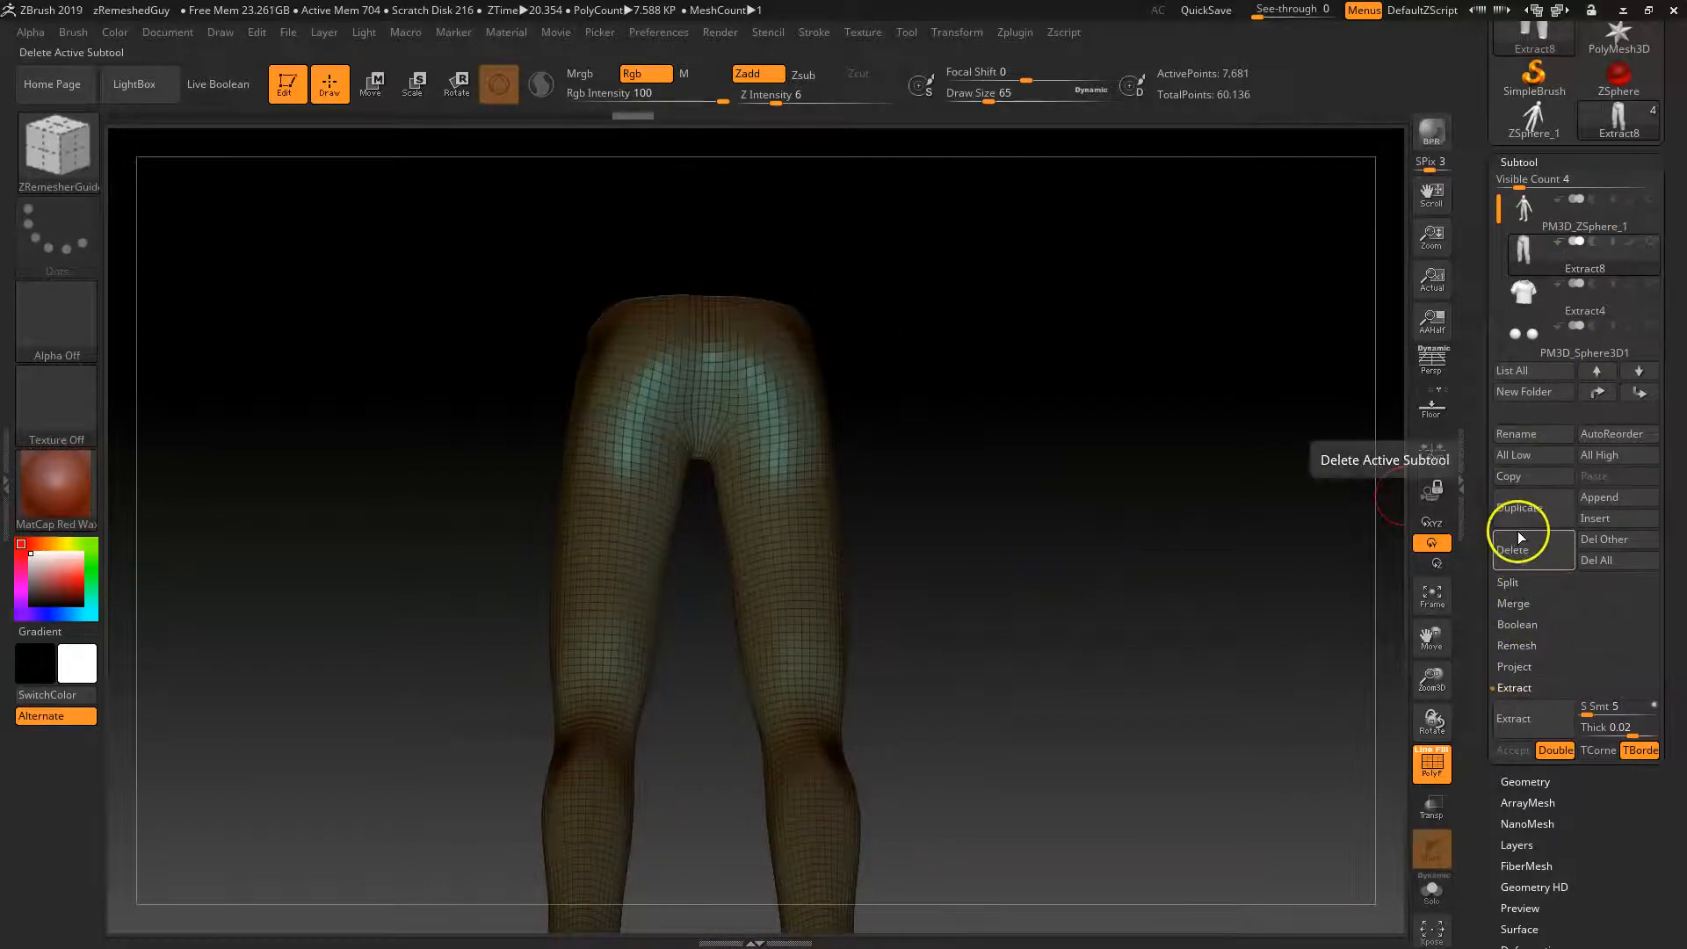
click(1562, 580)
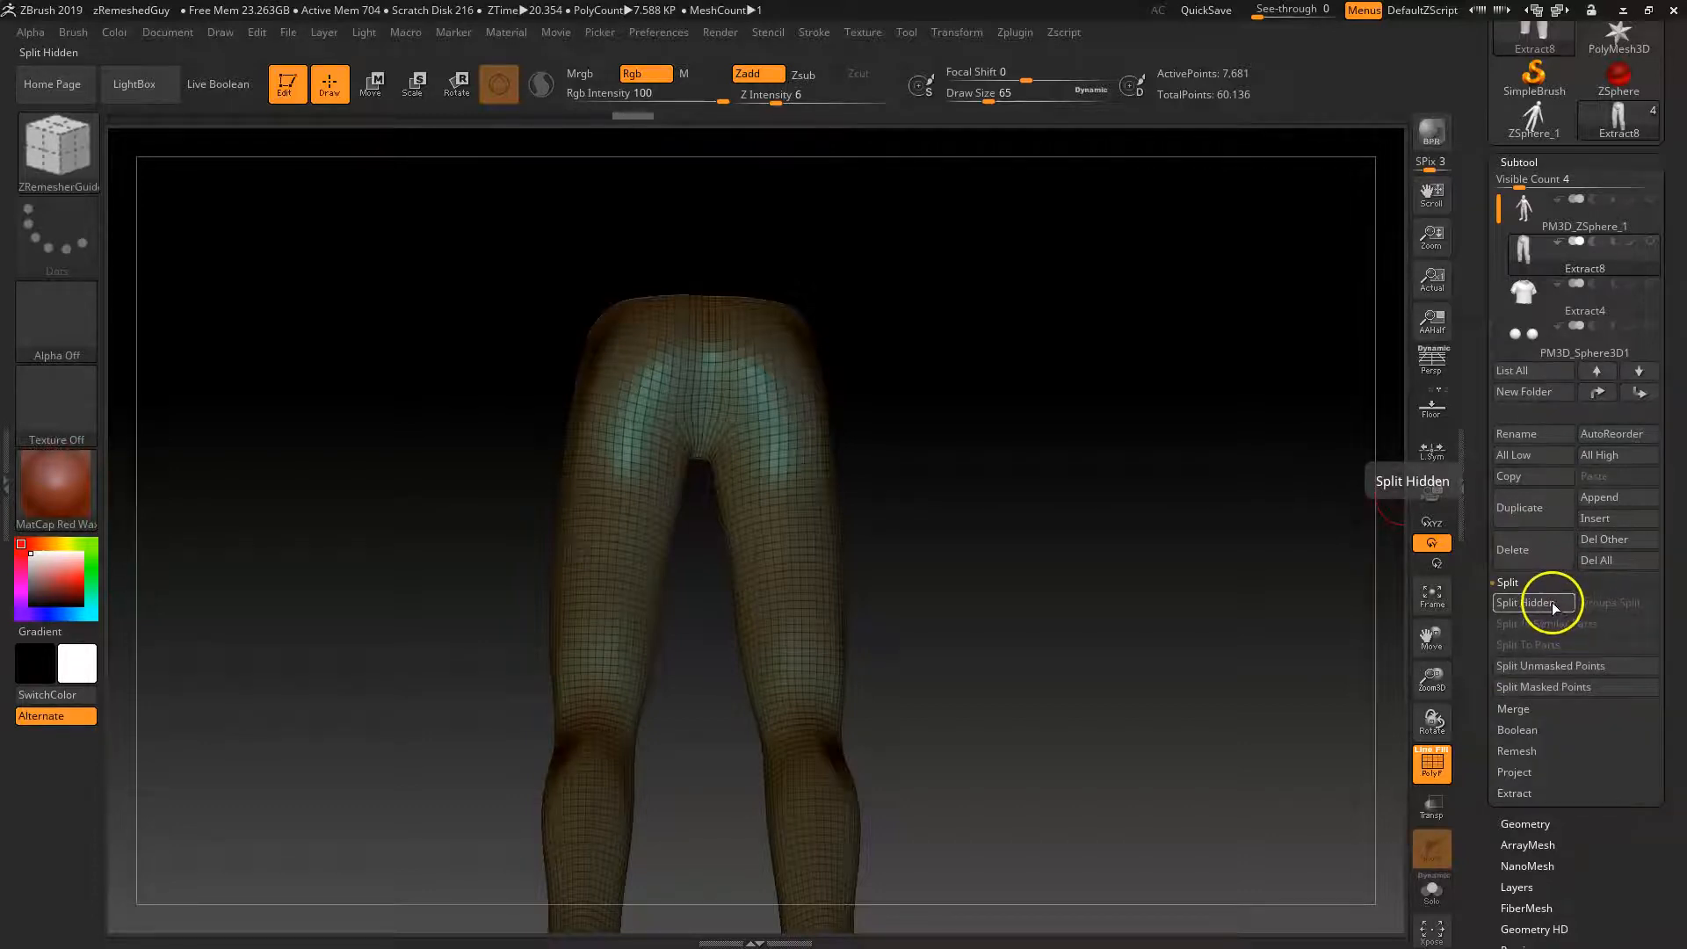
click(1551, 603)
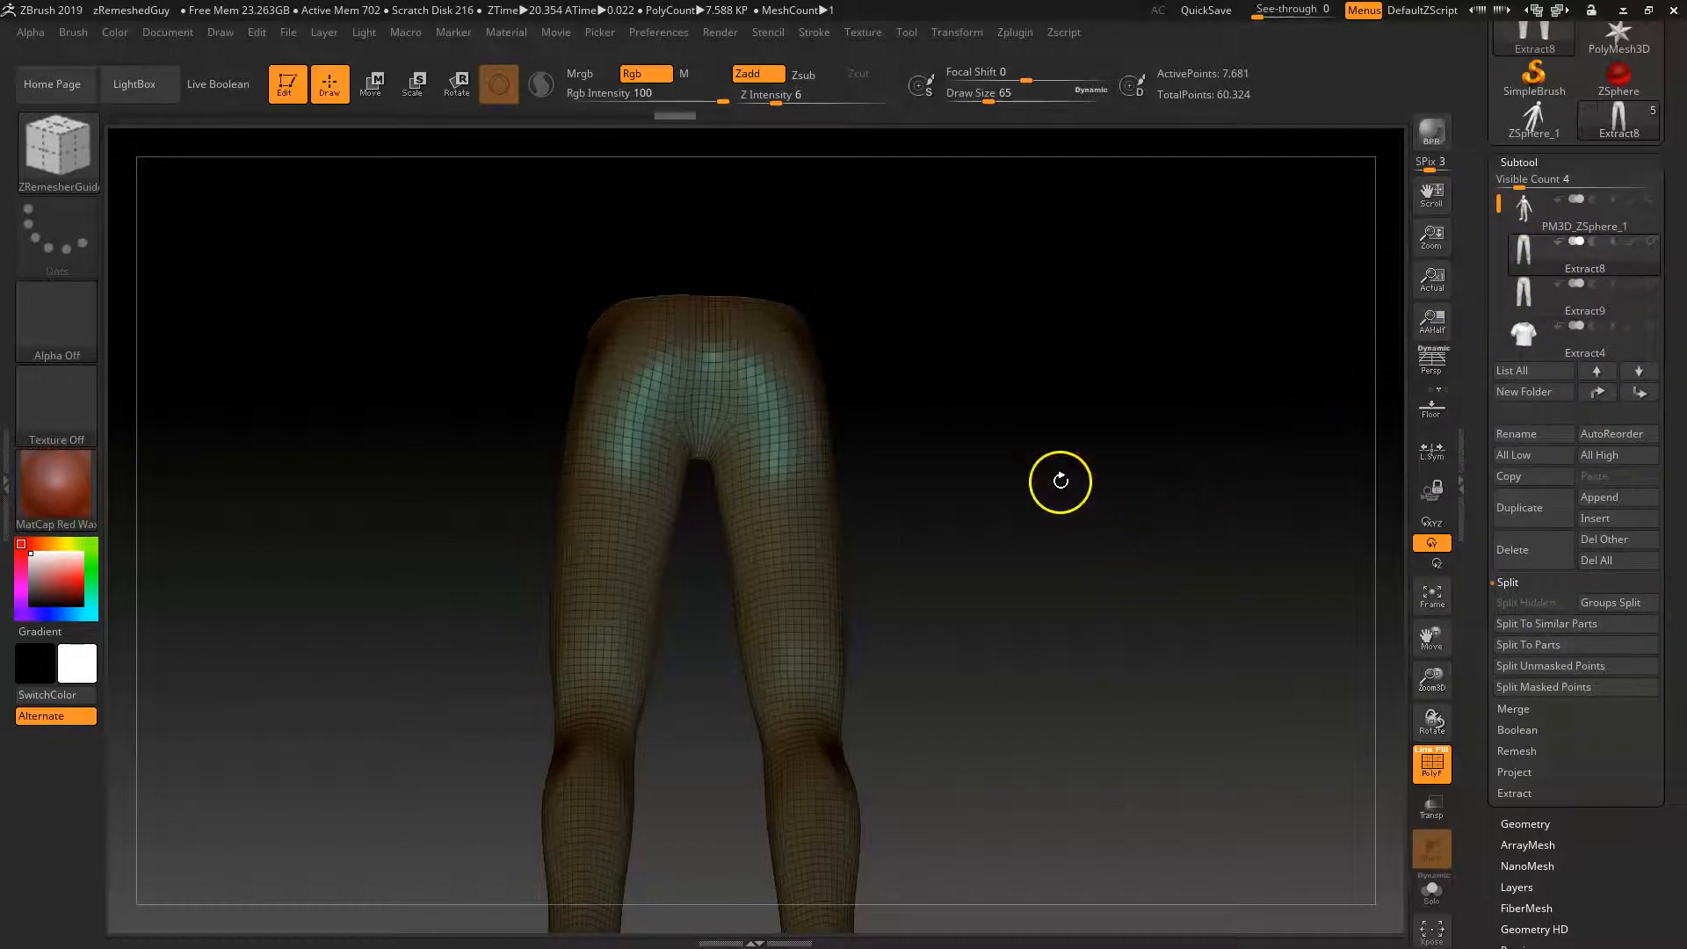
Show the split-off outer shell over the inner layer to compare the two, then hide it again.
key(ctrl+shift)
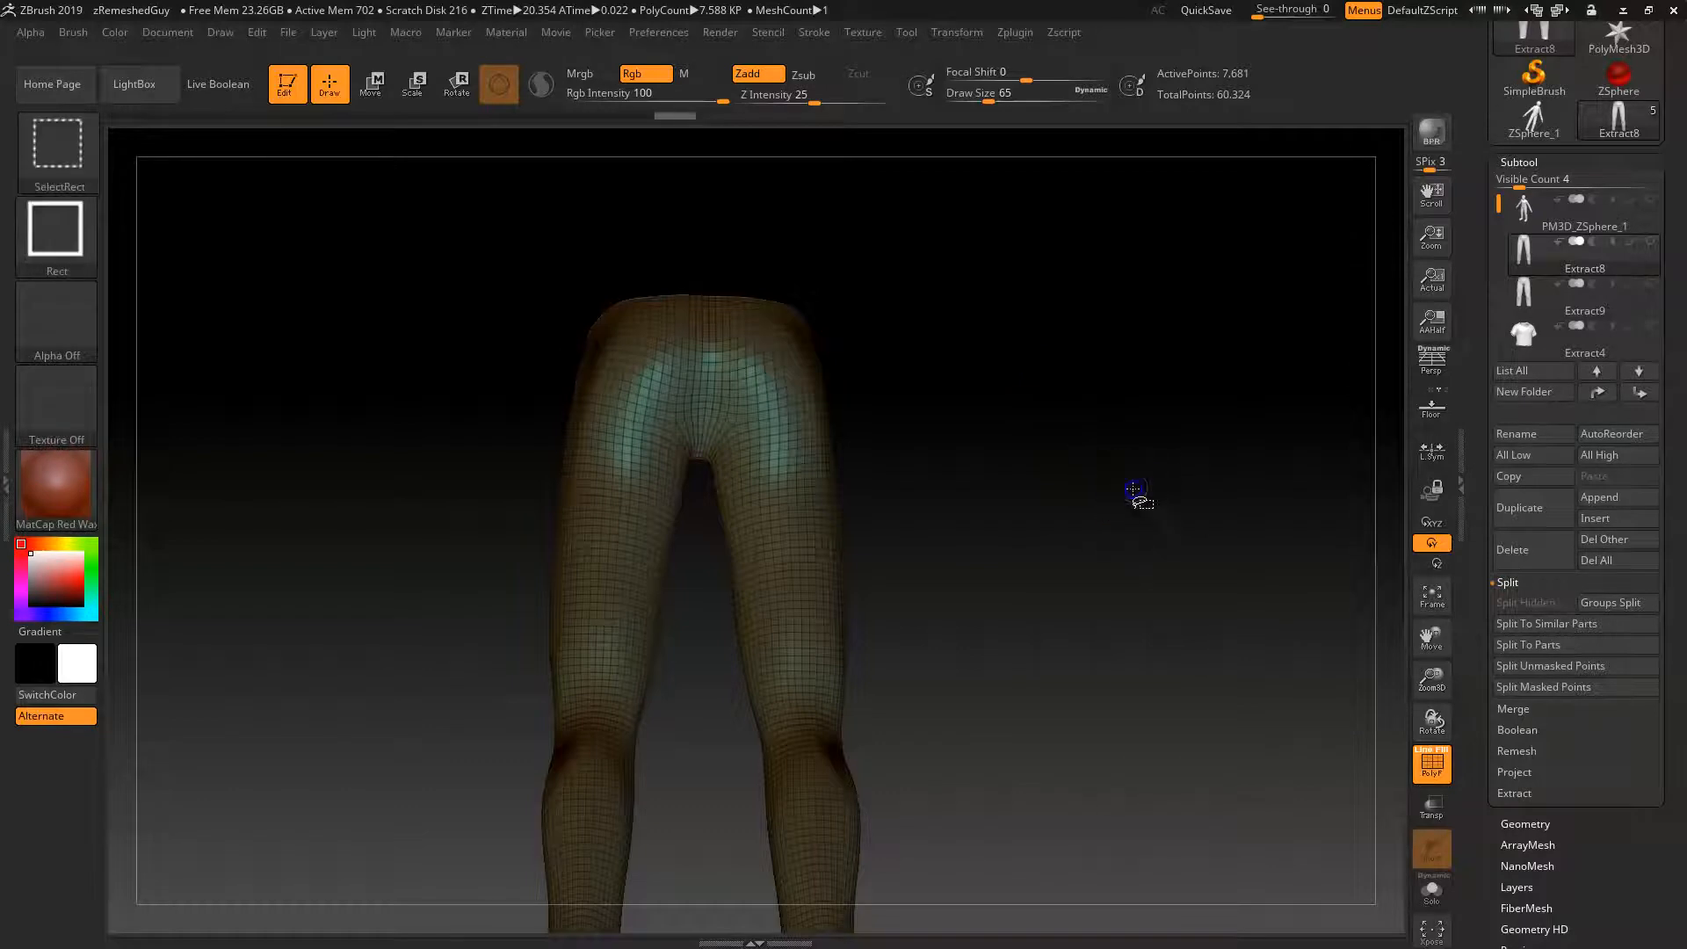
click(1648, 285)
key(ctrl+shift)
drag(1134, 608, 1059, 615)
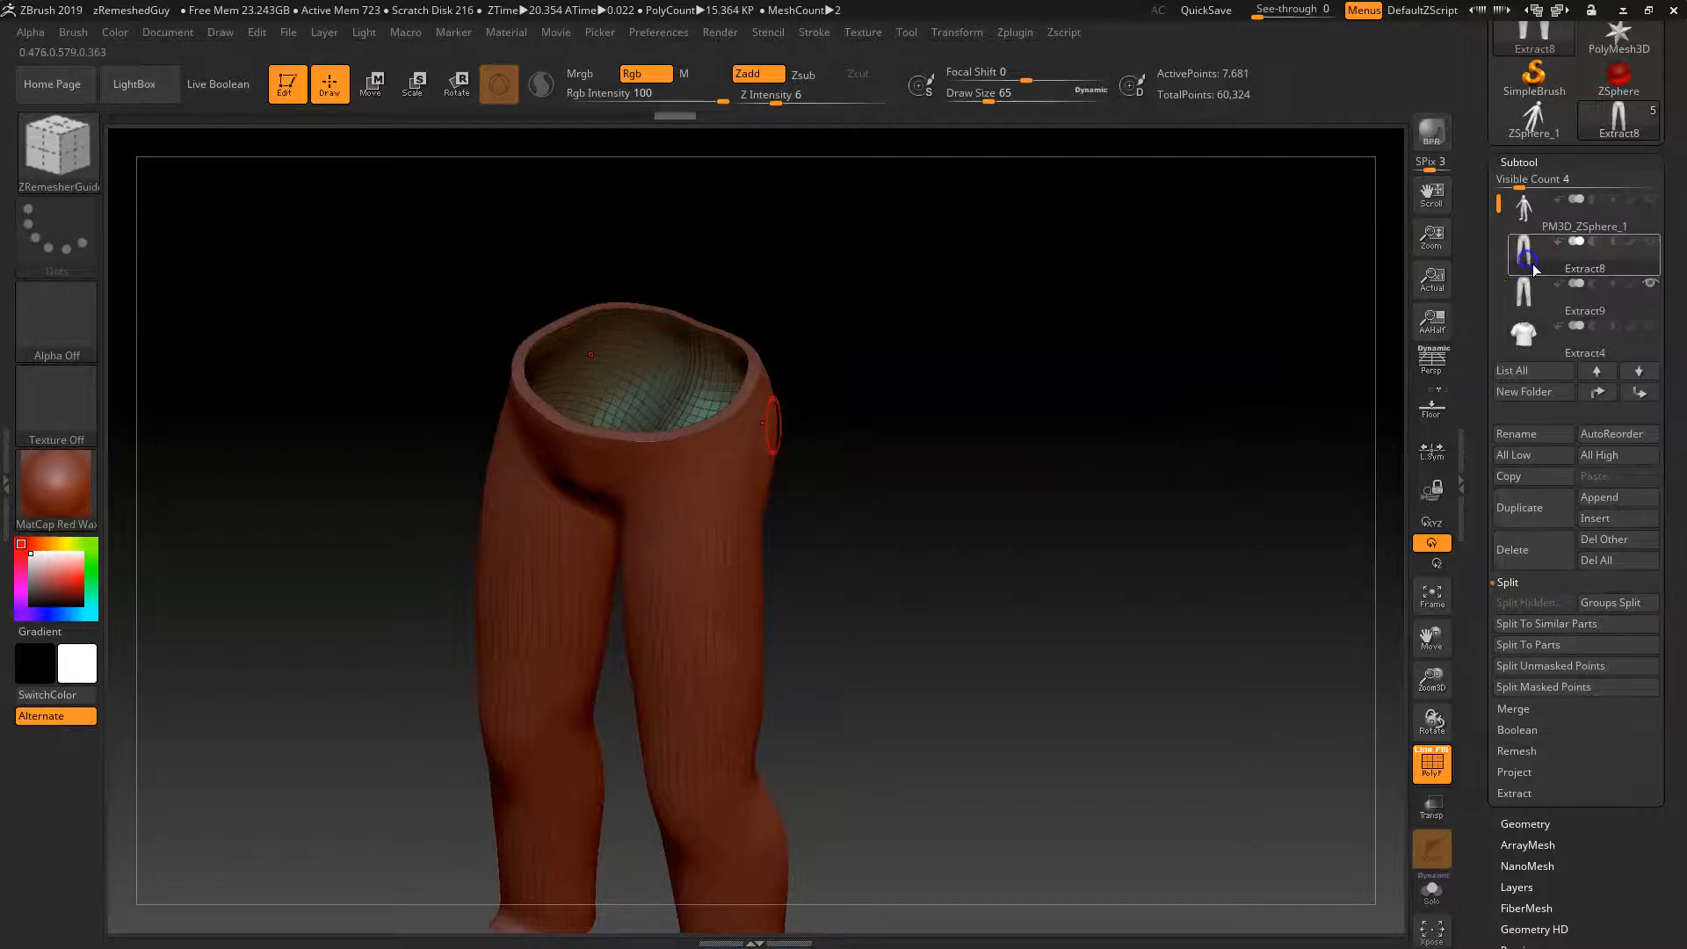
click(1648, 283)
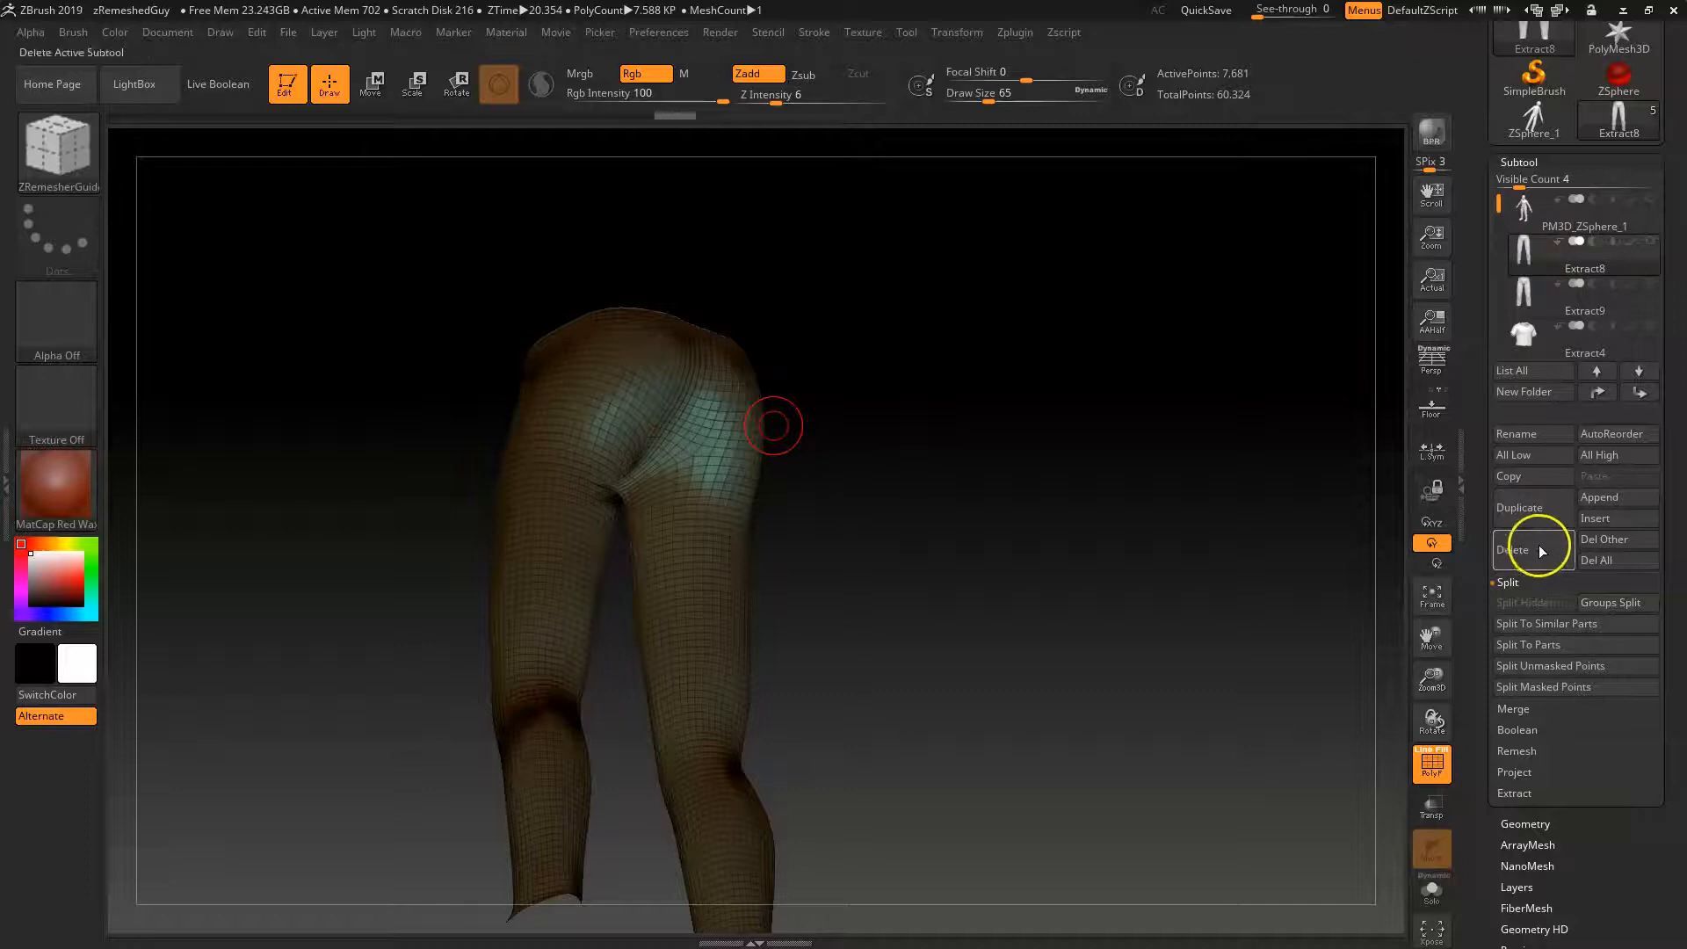
Compare the two trousers subtools and delete the inner layer, Extract8, accepting the permanent deletion.
mouse_move(1536, 257)
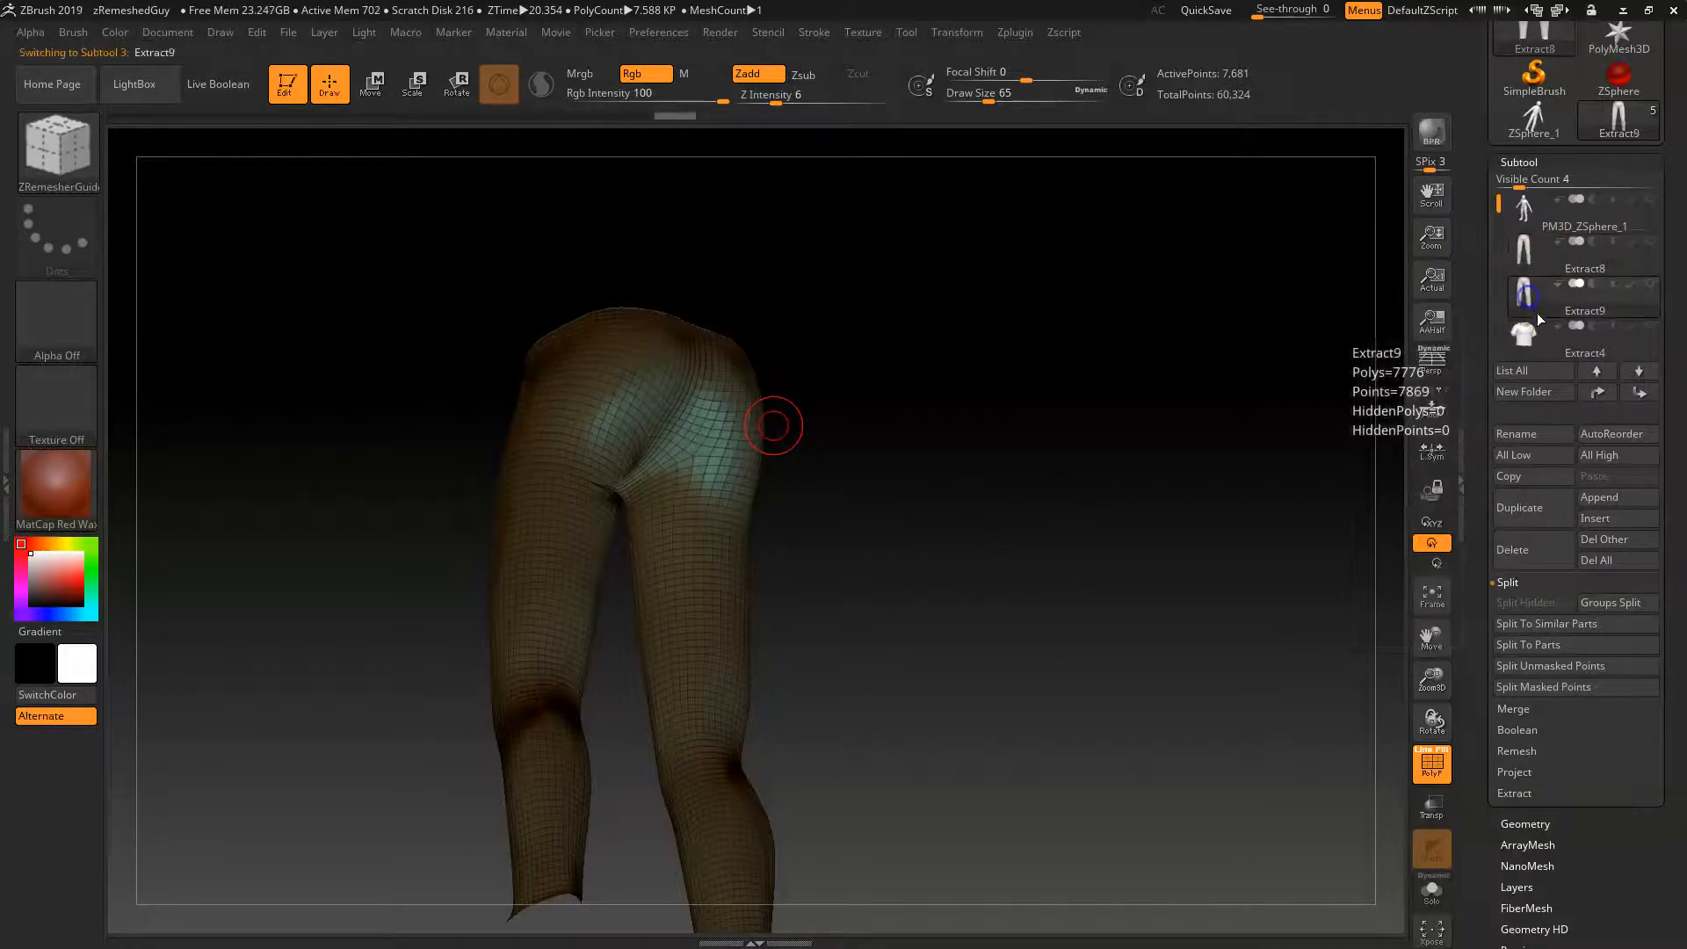
click(1537, 307)
click(1526, 248)
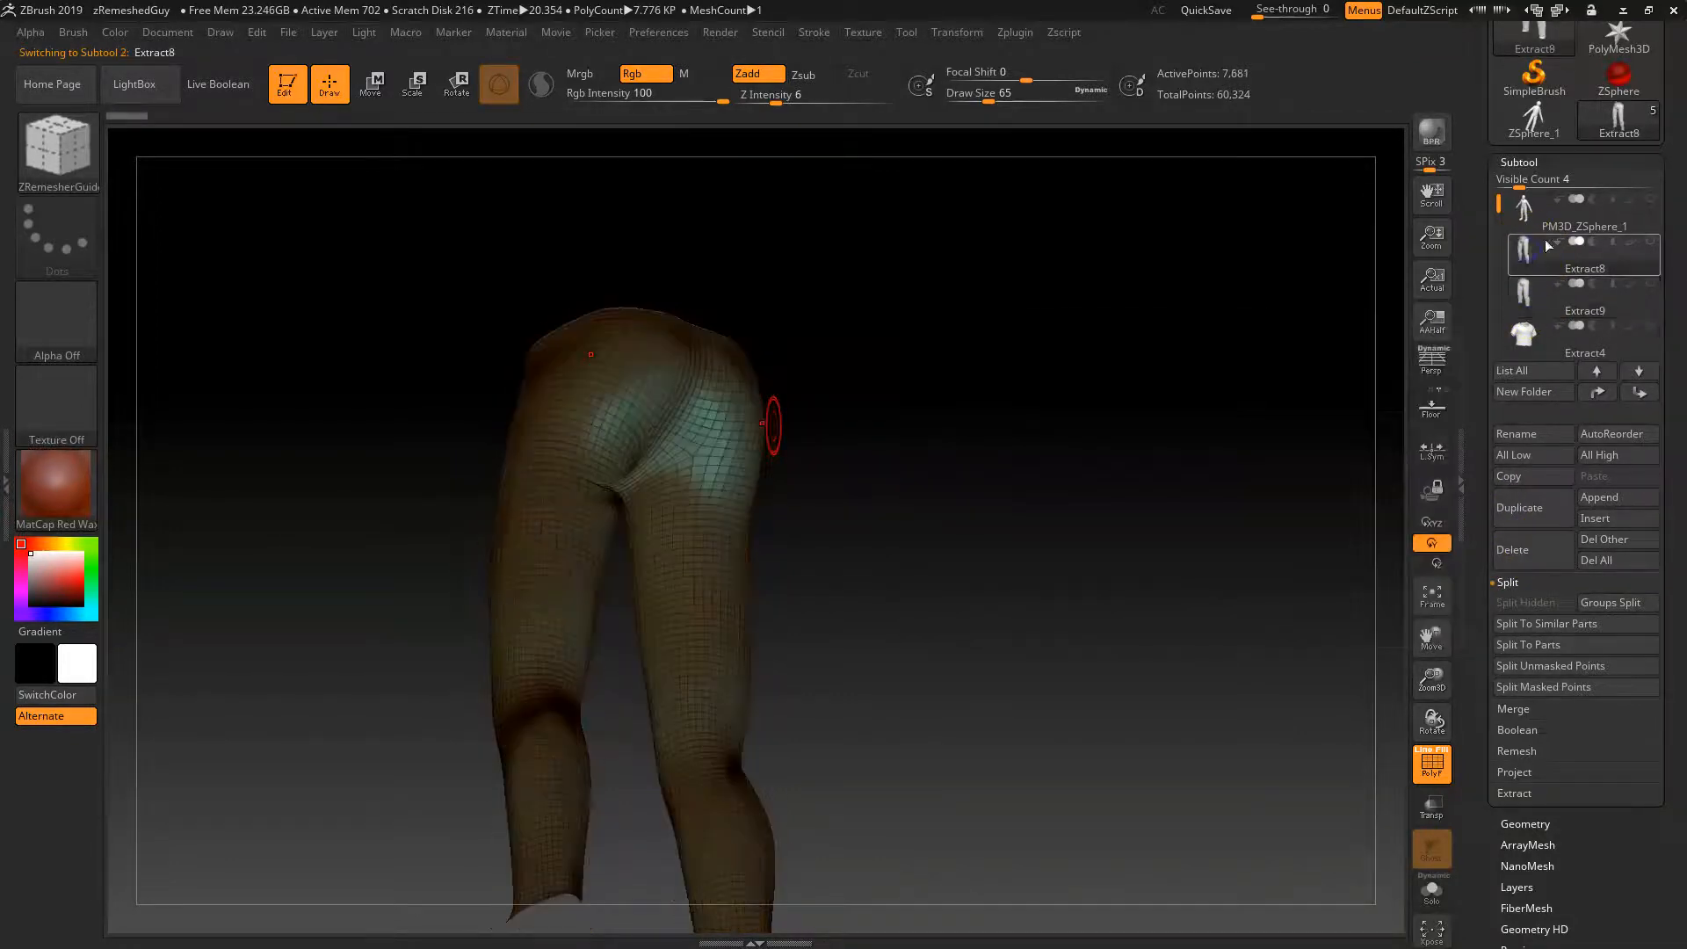
click(1533, 549)
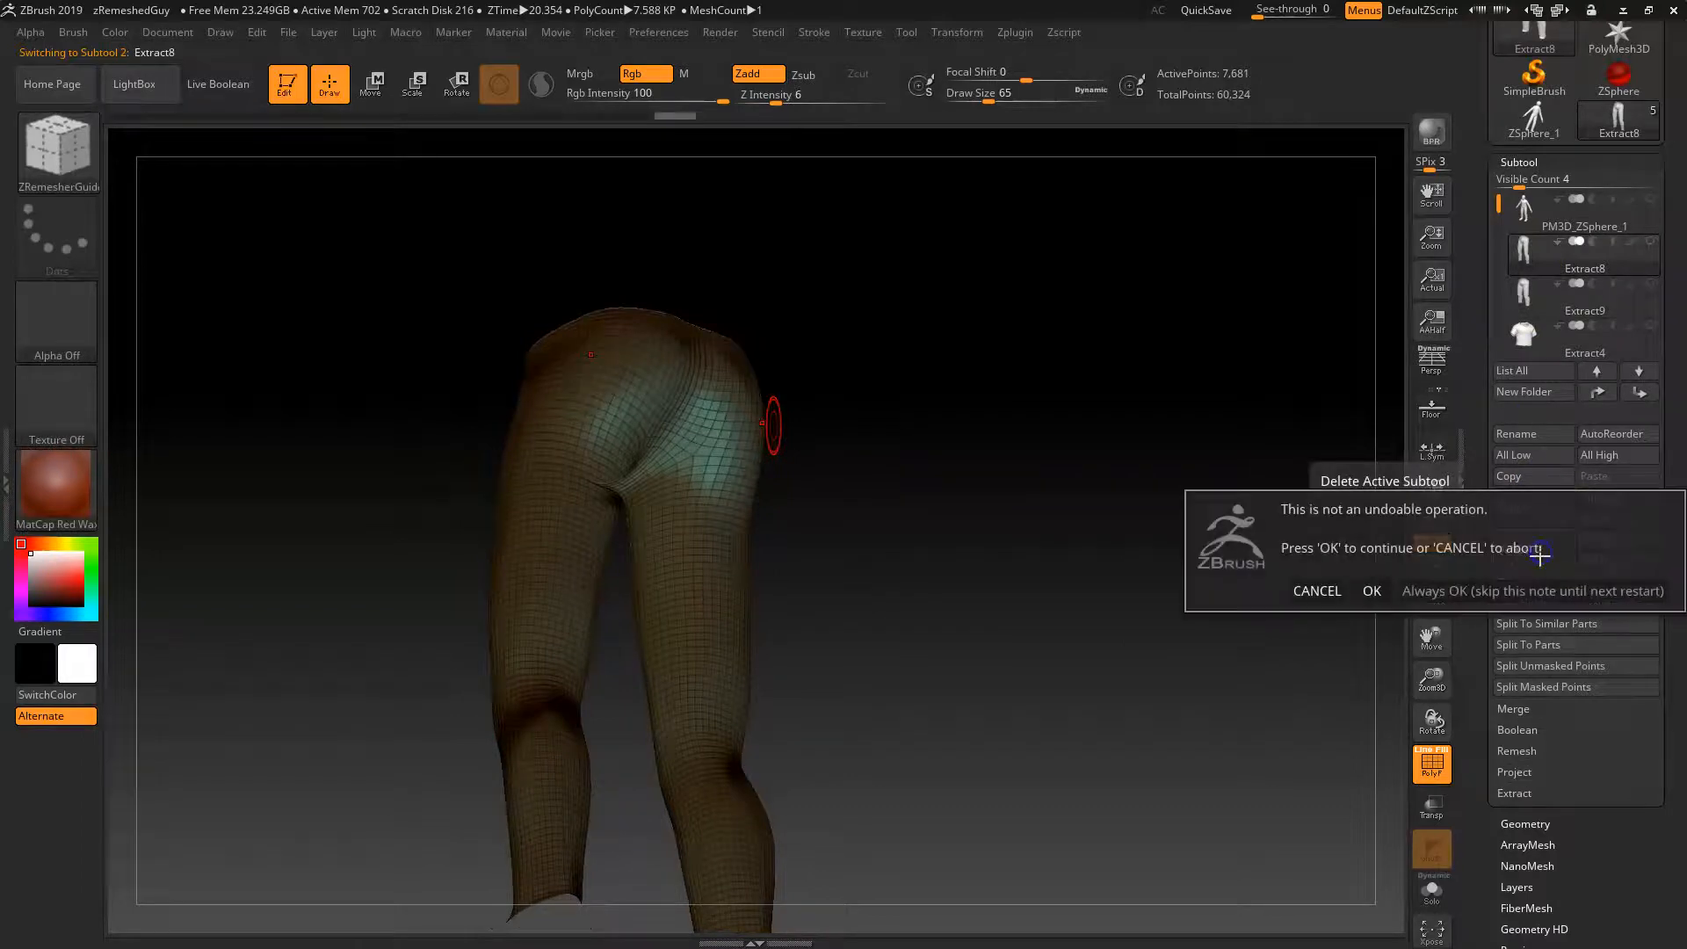
click(1375, 588)
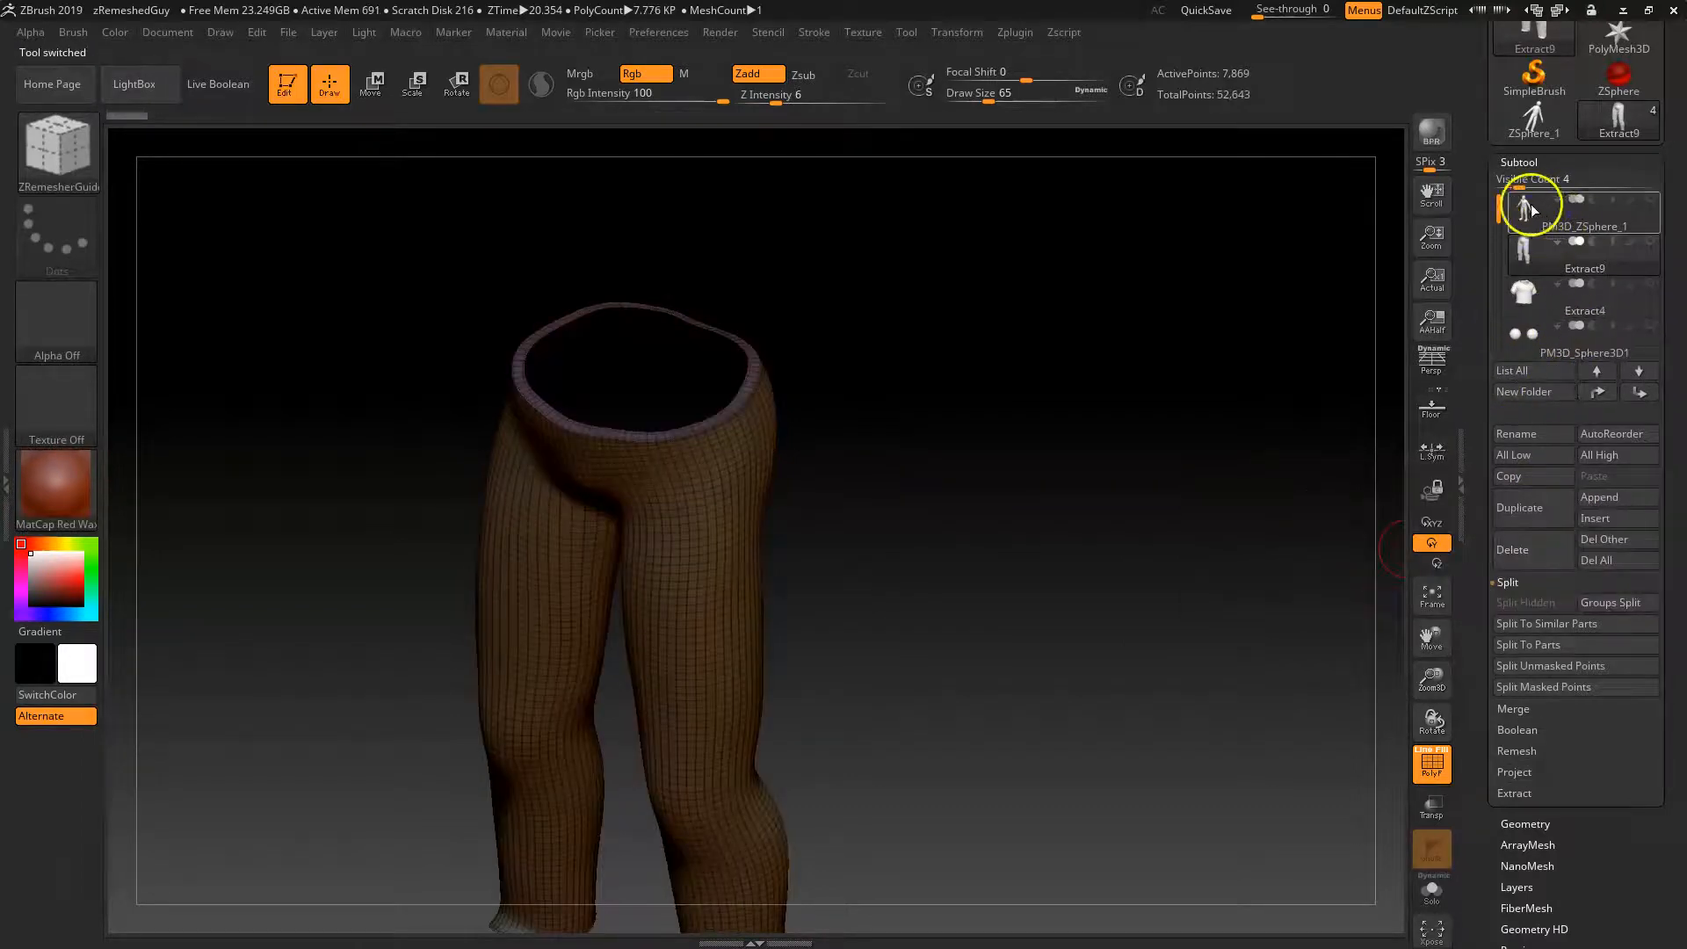
Show the remaining trousers shell over the body to inspect the fit, then hide it again.
click(1529, 260)
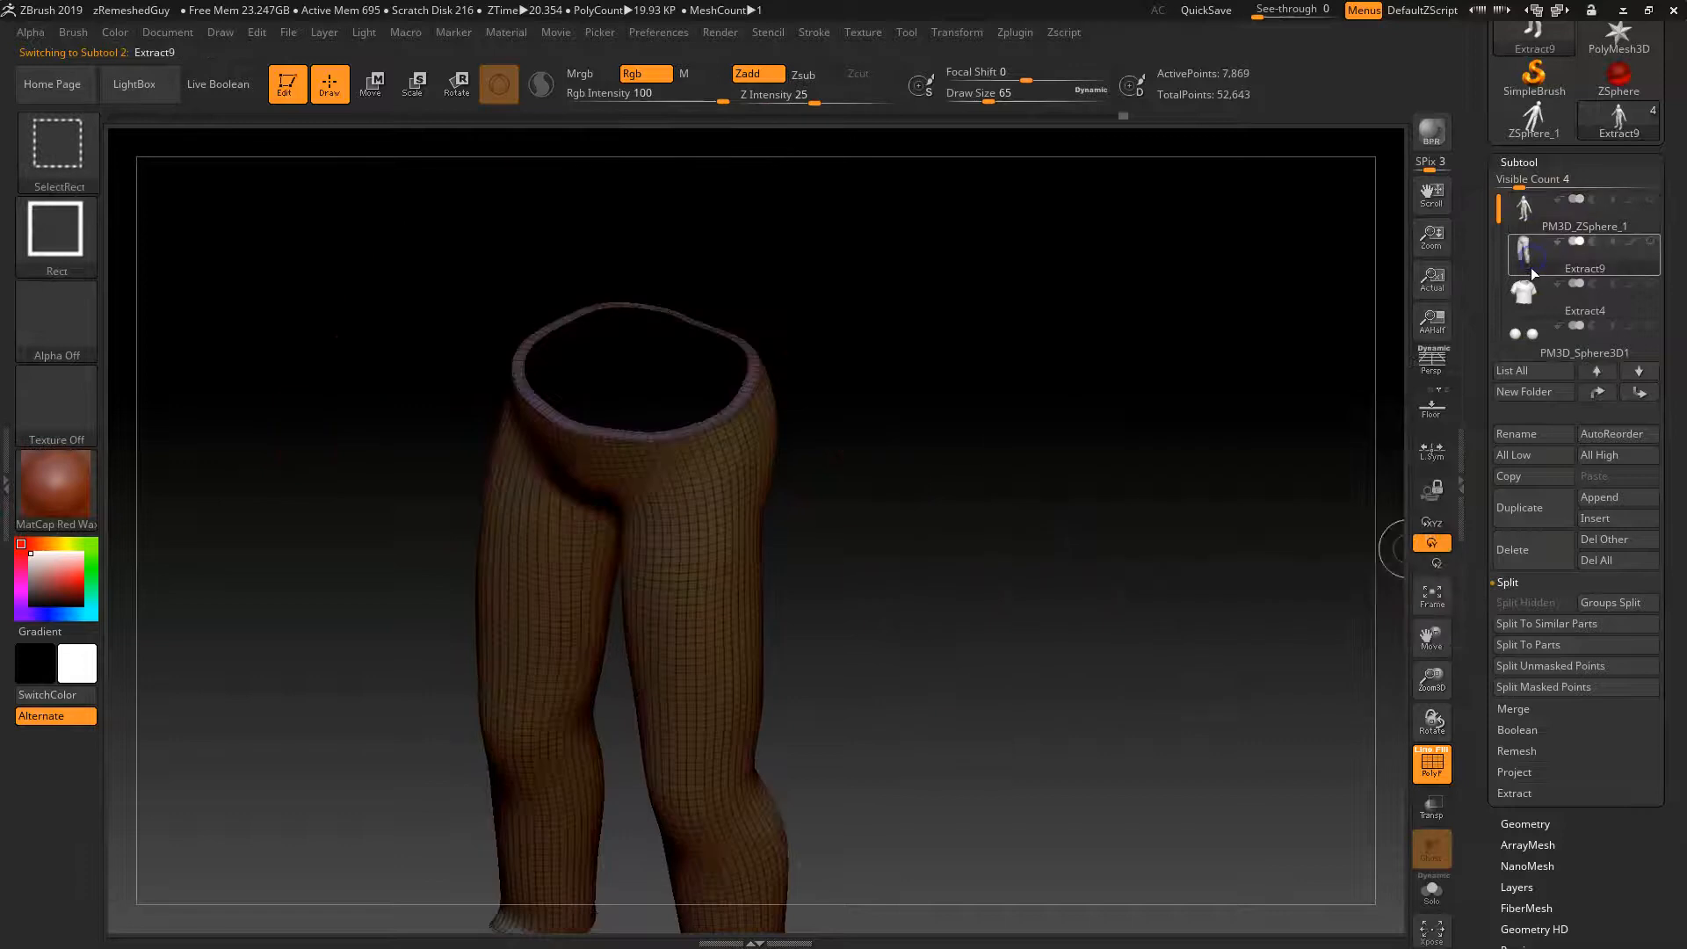
click(1525, 207)
click(1649, 244)
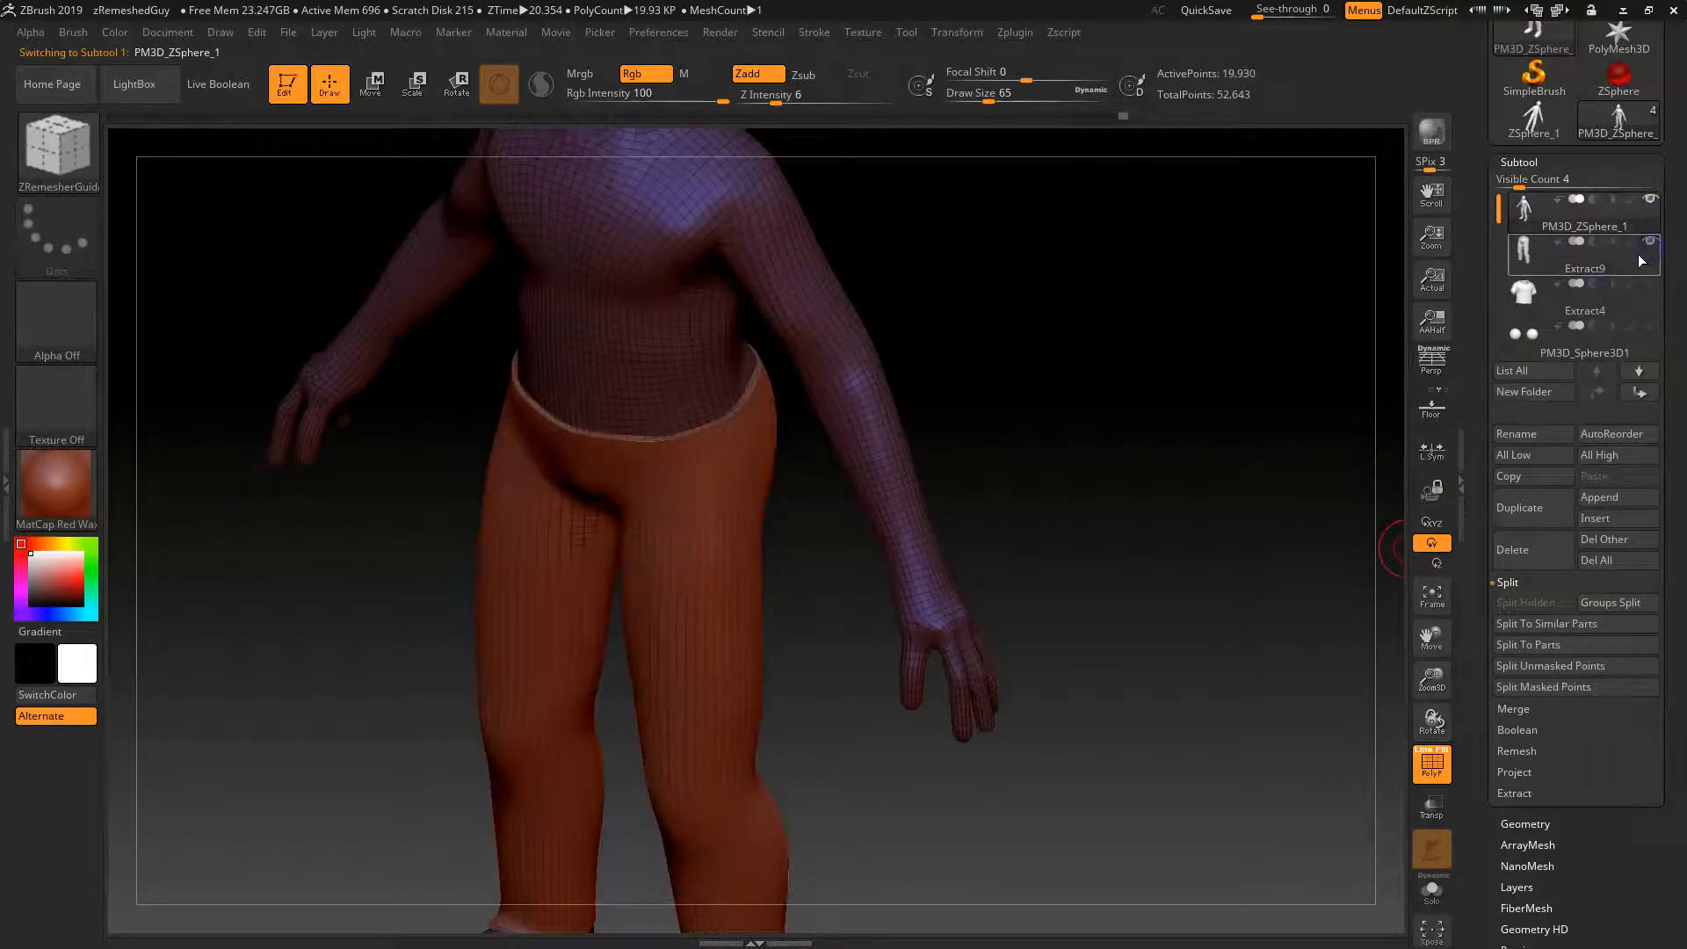
drag(964, 550, 1052, 546)
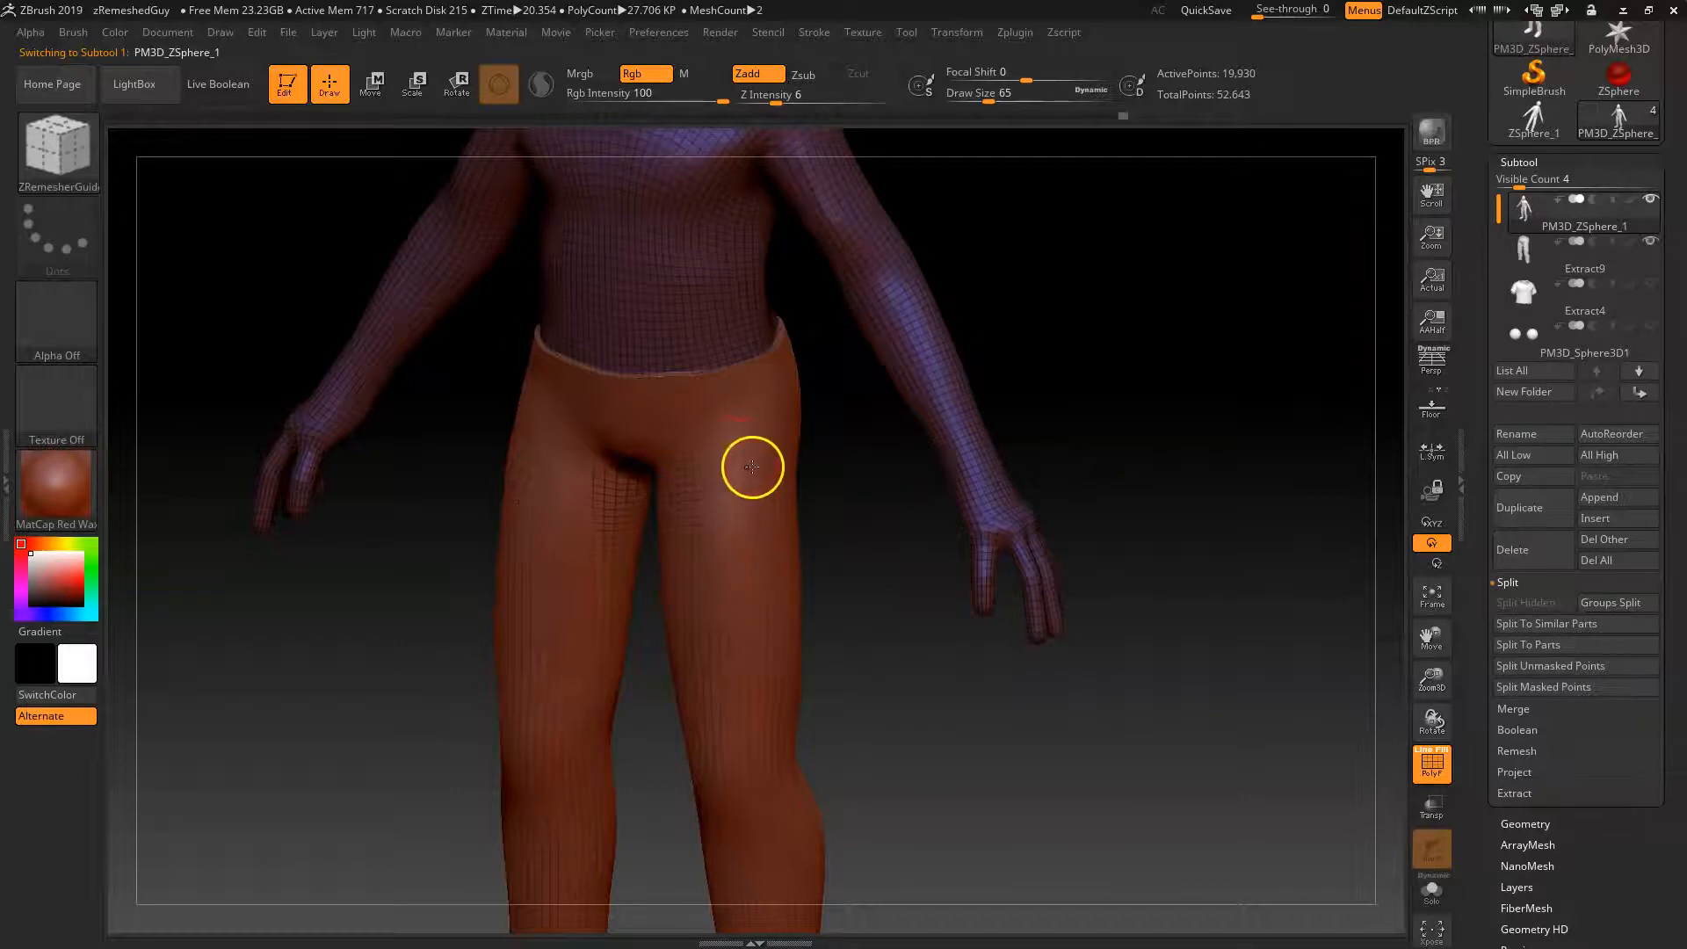
click(1650, 242)
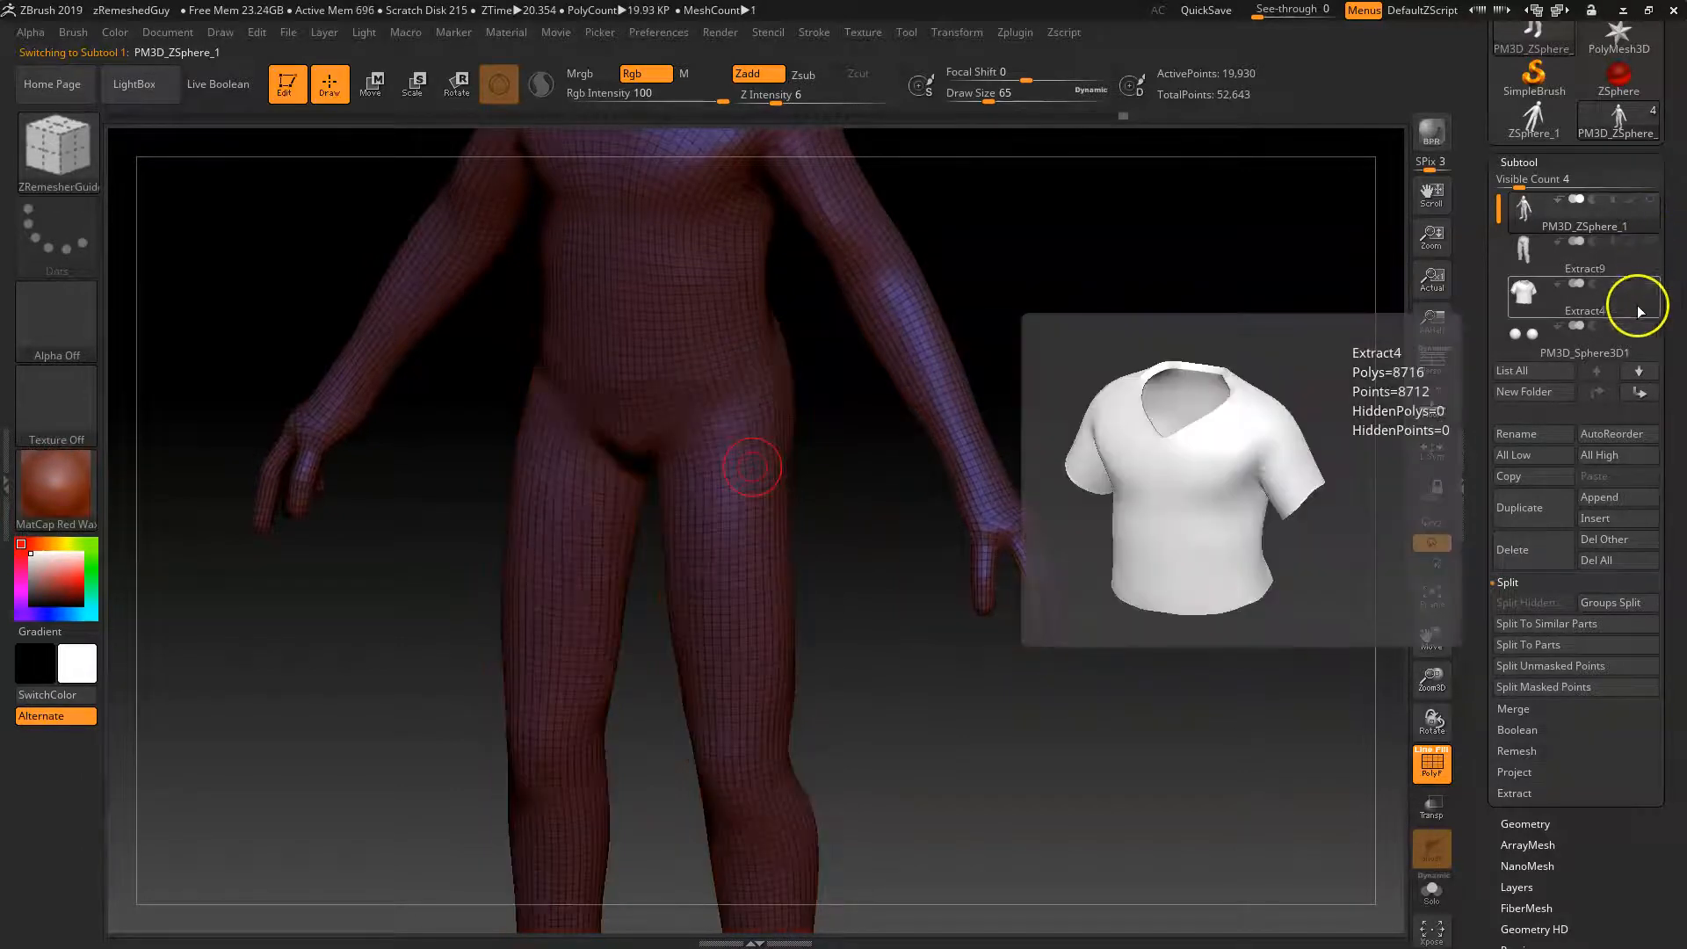
Isolate the T-shirt's inner polygroup and separate the hidden outer shell into its own subtool with Split Hidden.
click(1631, 302)
key(f)
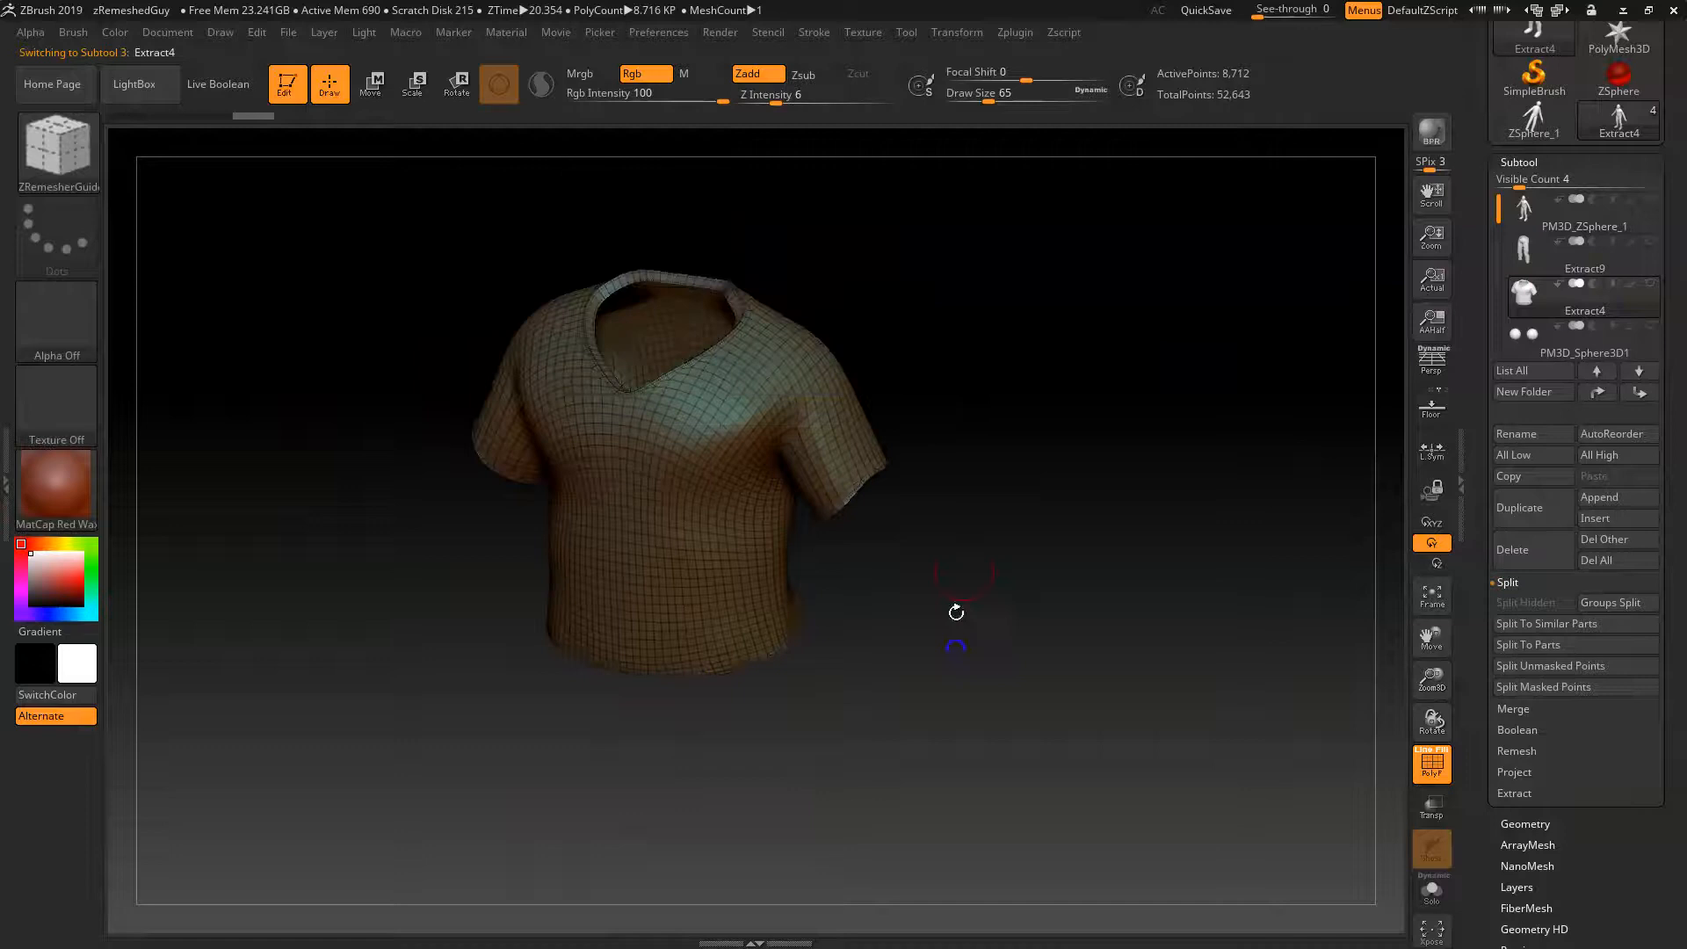
ctrl+shift+click(696, 426)
drag(950, 639, 1001, 642)
click(1548, 604)
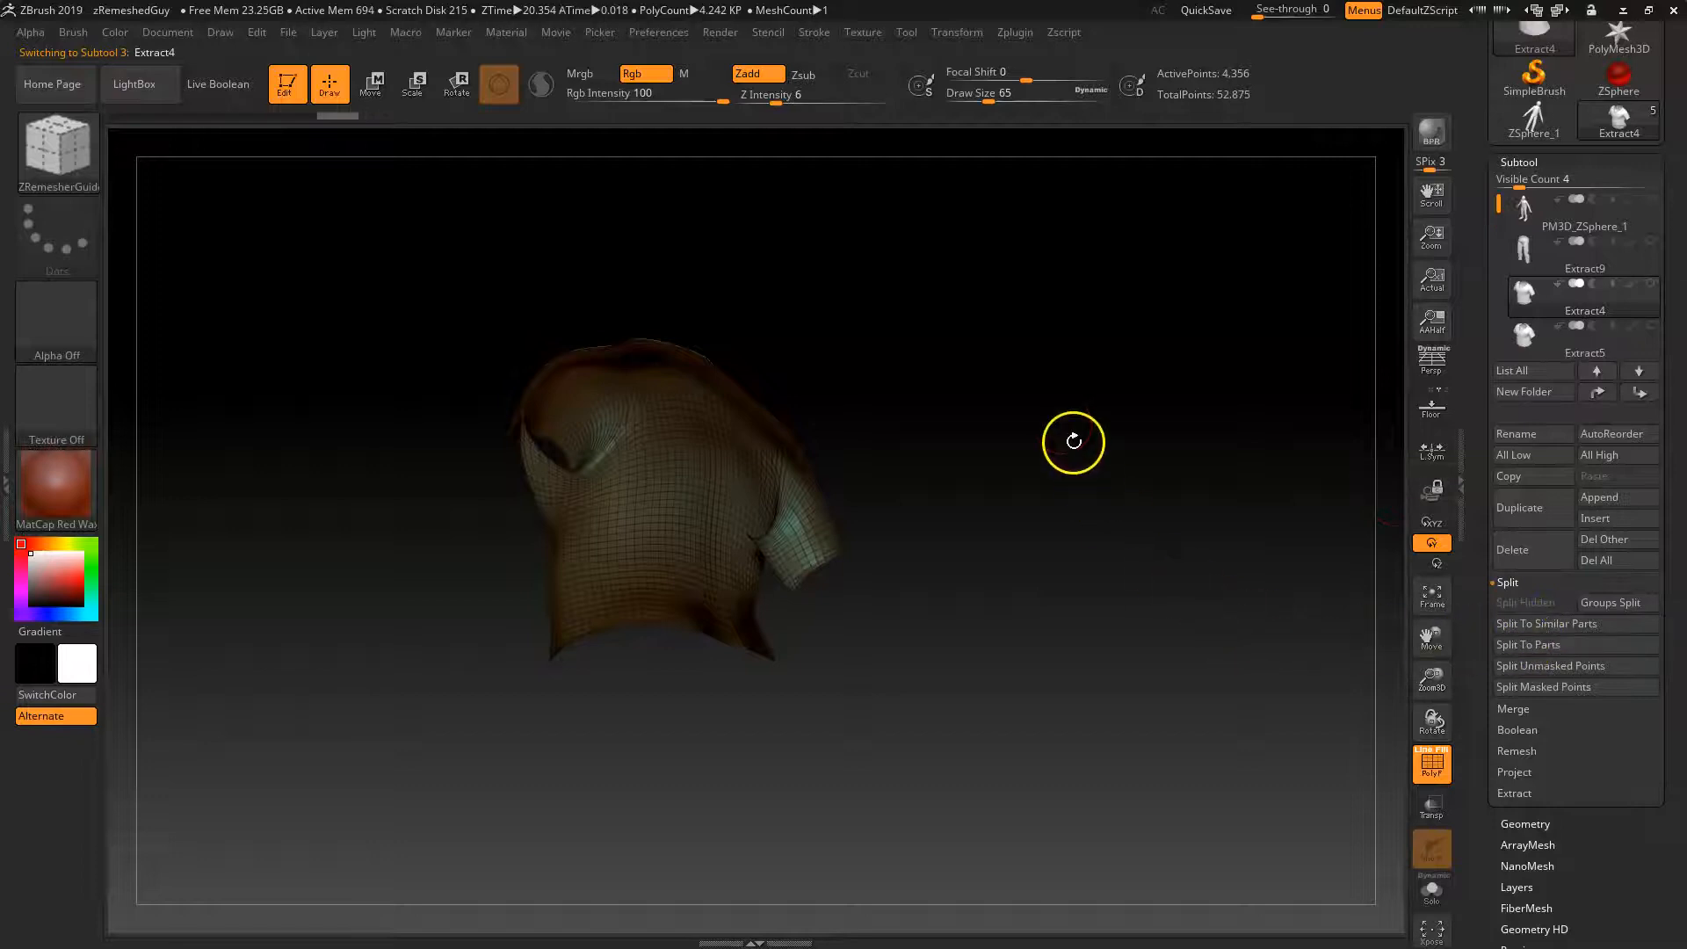
Compare the two T-shirt subtools and delete the inner layer, Extract4.
click(1549, 350)
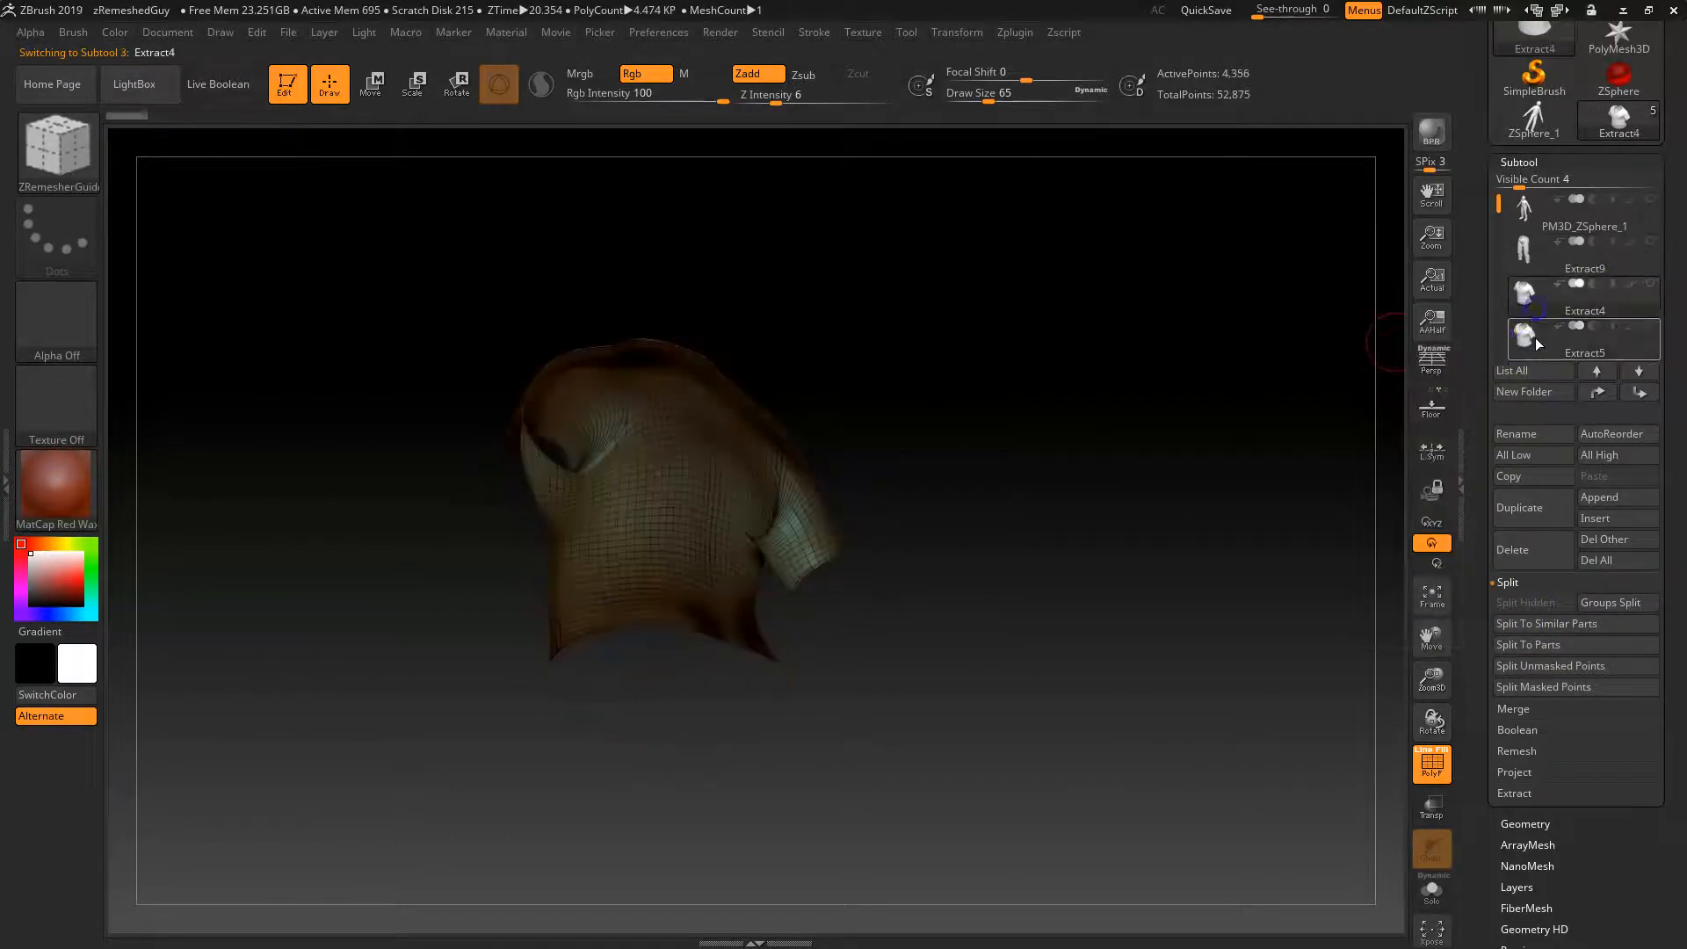
click(1557, 314)
click(1535, 335)
click(1546, 303)
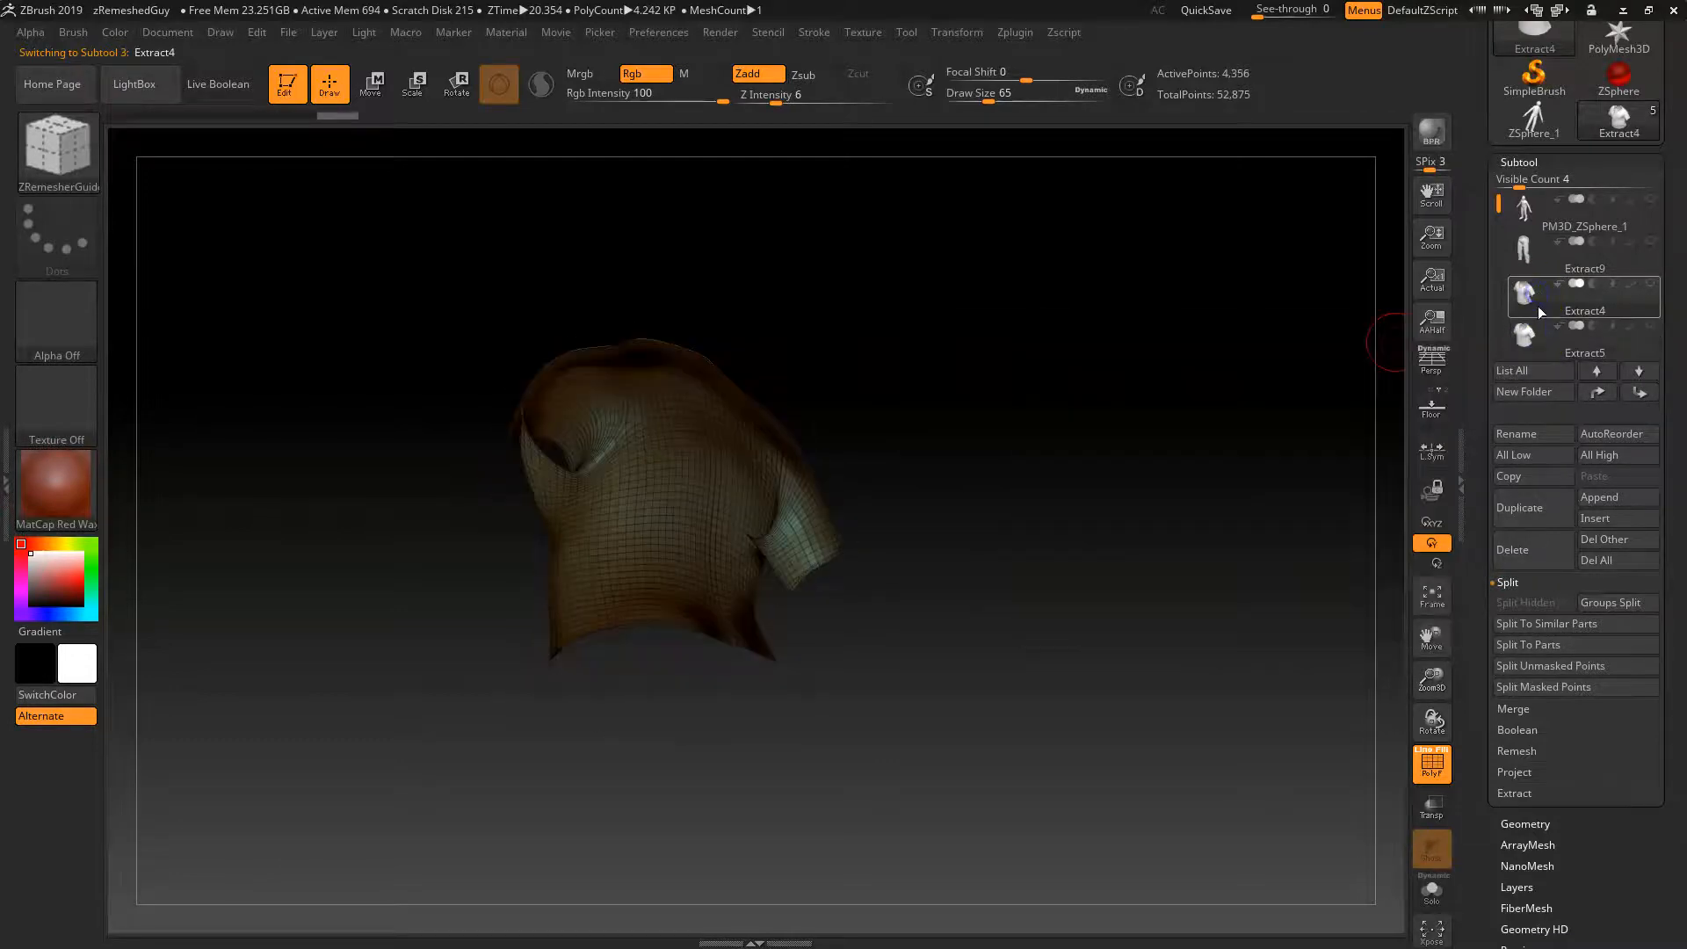
click(1533, 549)
click(1344, 568)
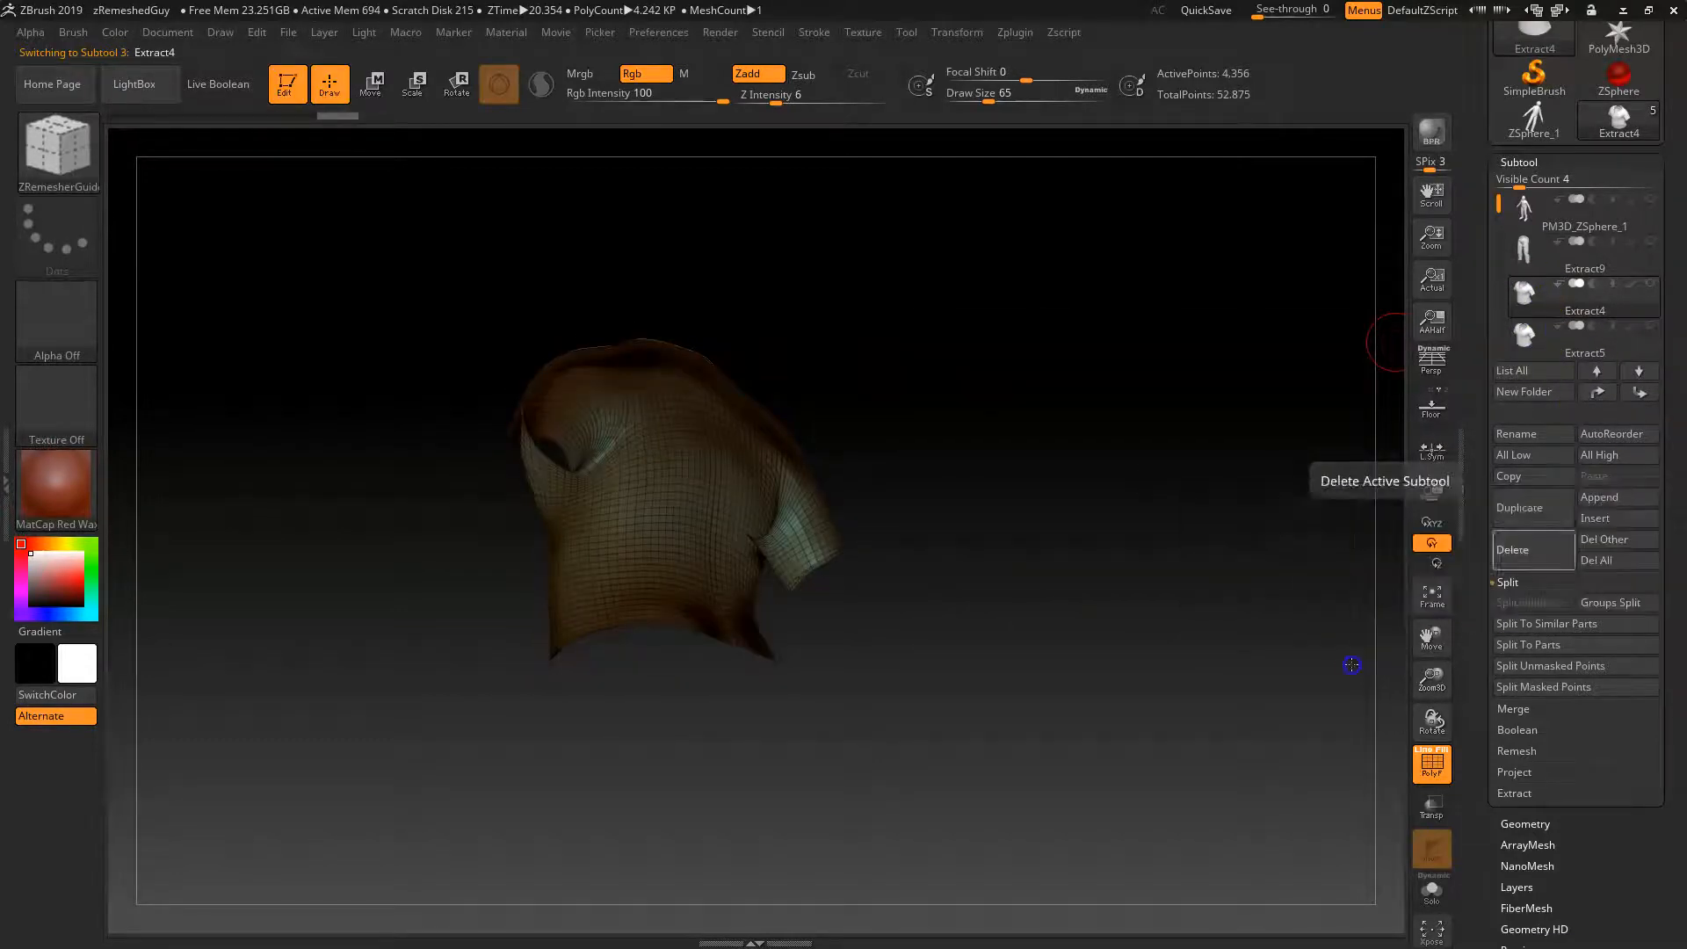
Review the body, trousers and T-shirt subtools one after another, ending on the body.
click(1561, 214)
click(1526, 261)
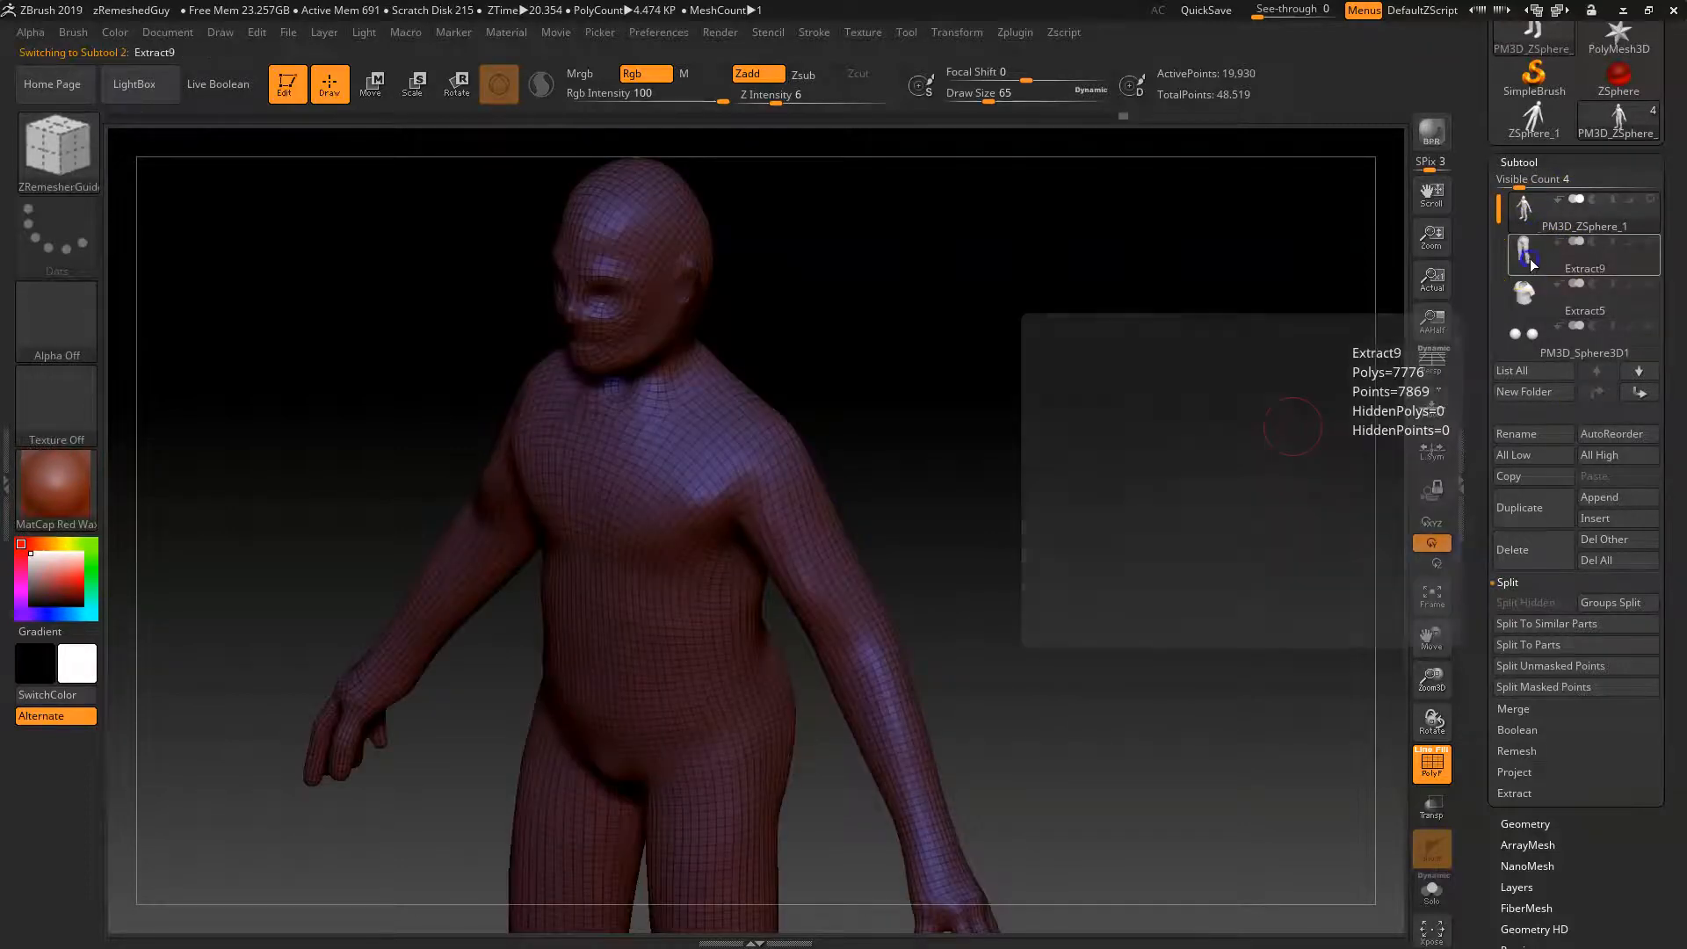
click(1529, 294)
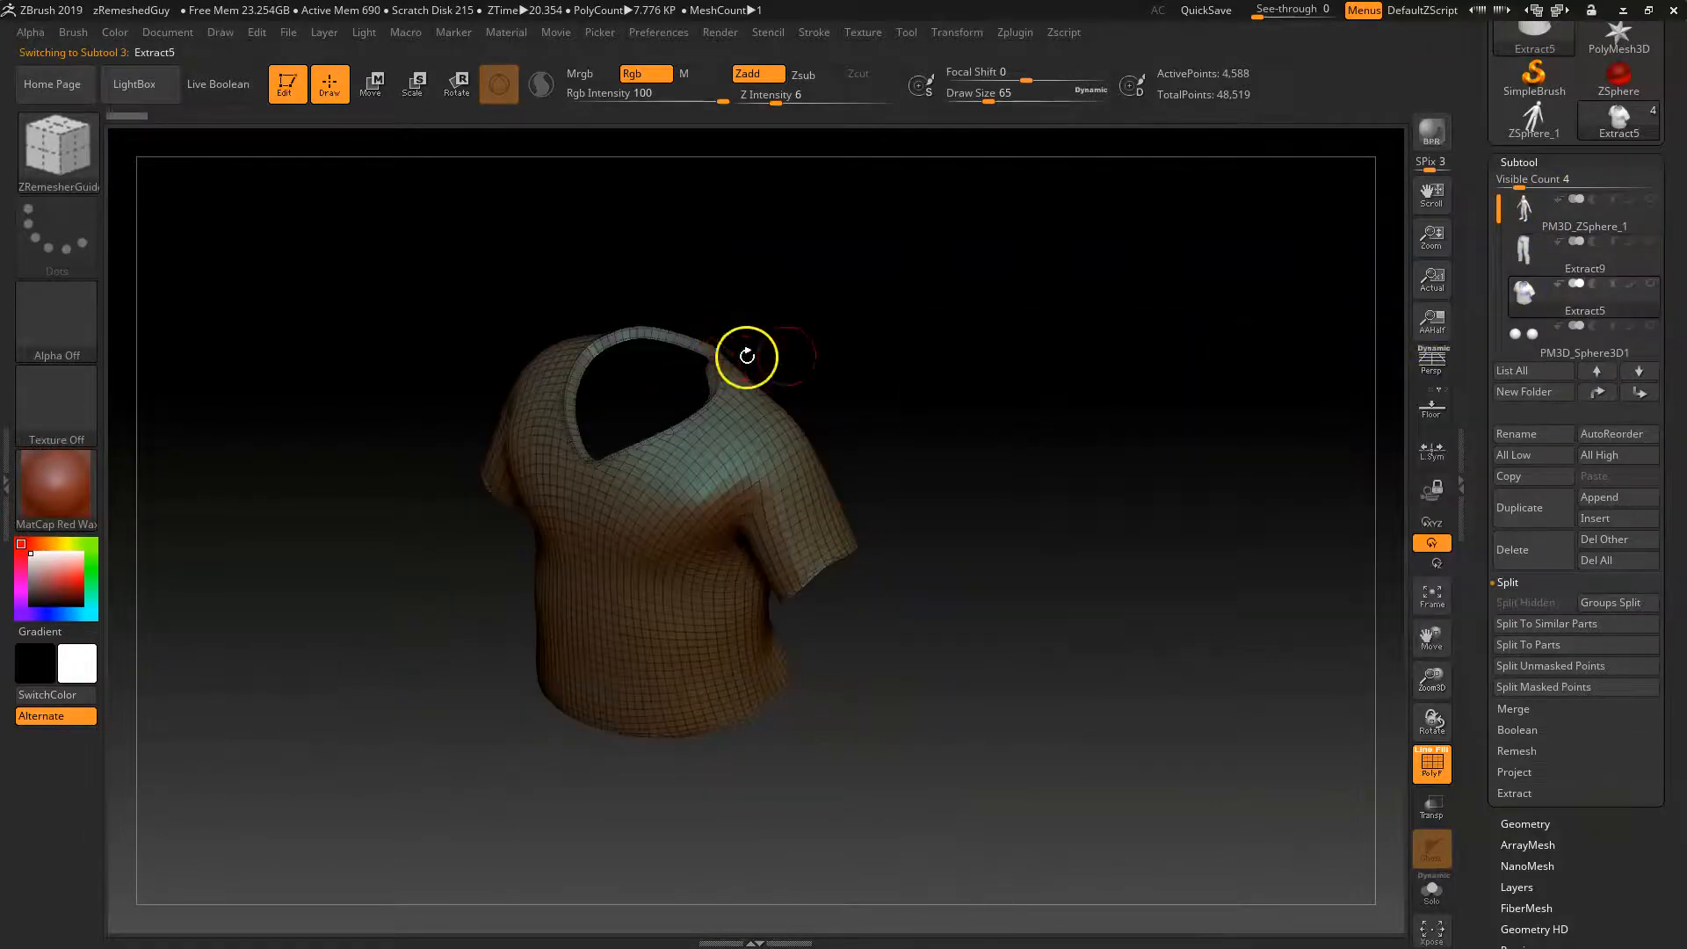
click(1526, 182)
click(1531, 214)
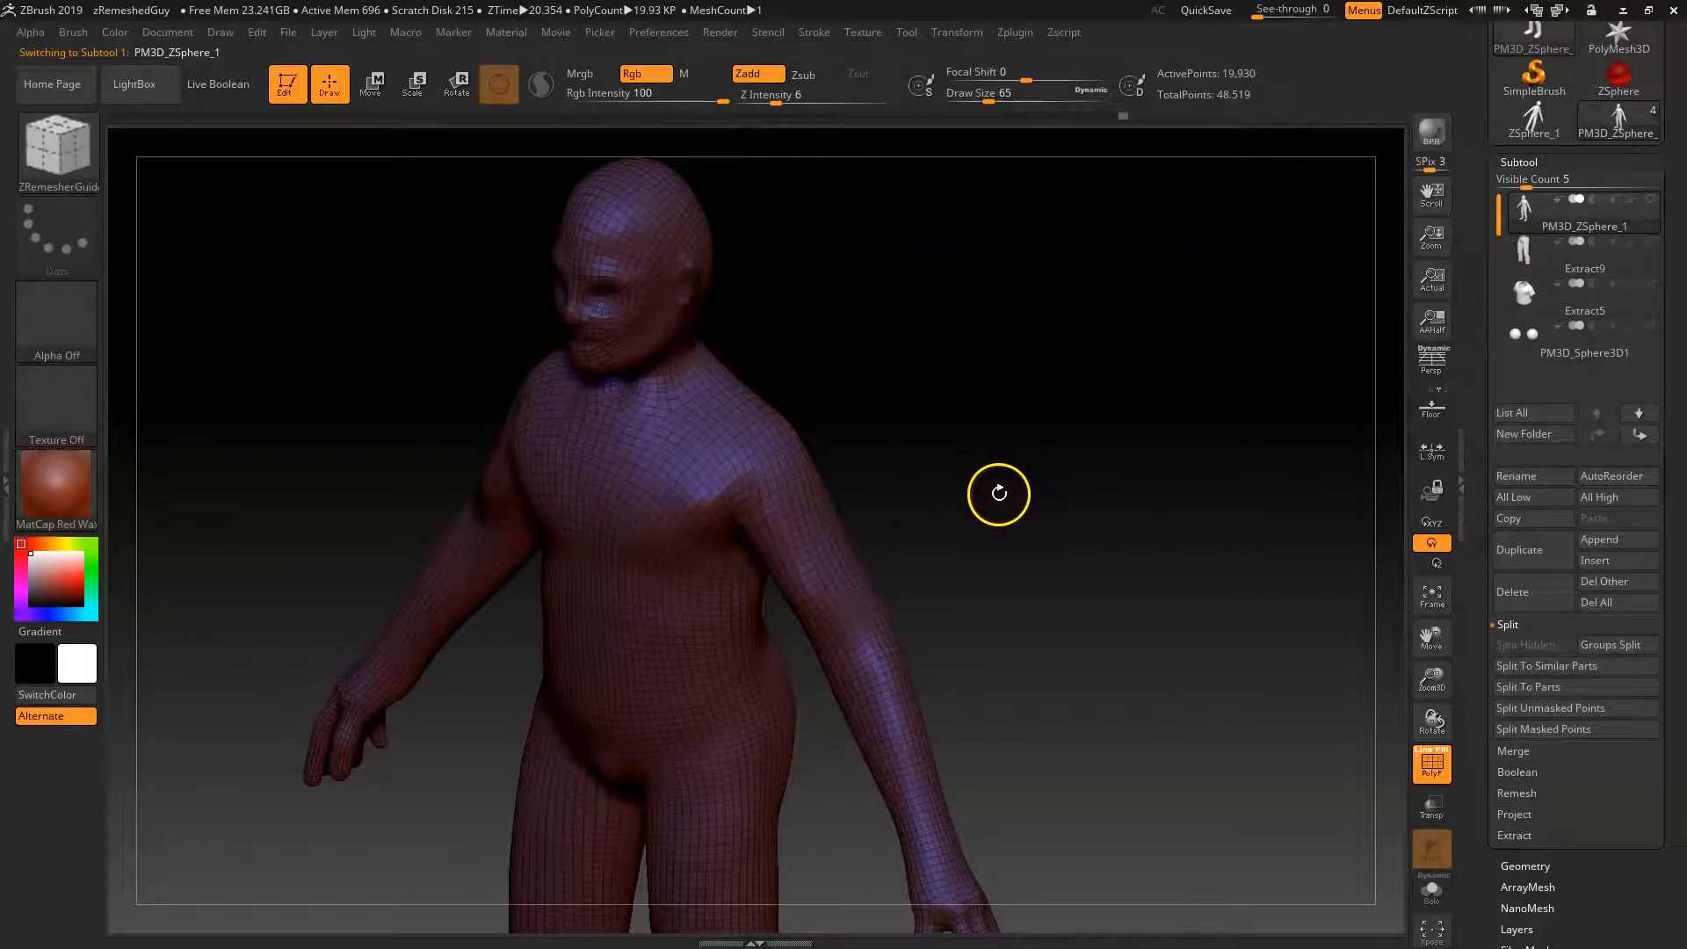
Show the T-shirt over the body and inspect its fit from the front.
mouse_move(1007, 521)
alt+mouse_down()
mouse_move(1043, 482)
mouse_move(1035, 468)
alt+mouse_up()
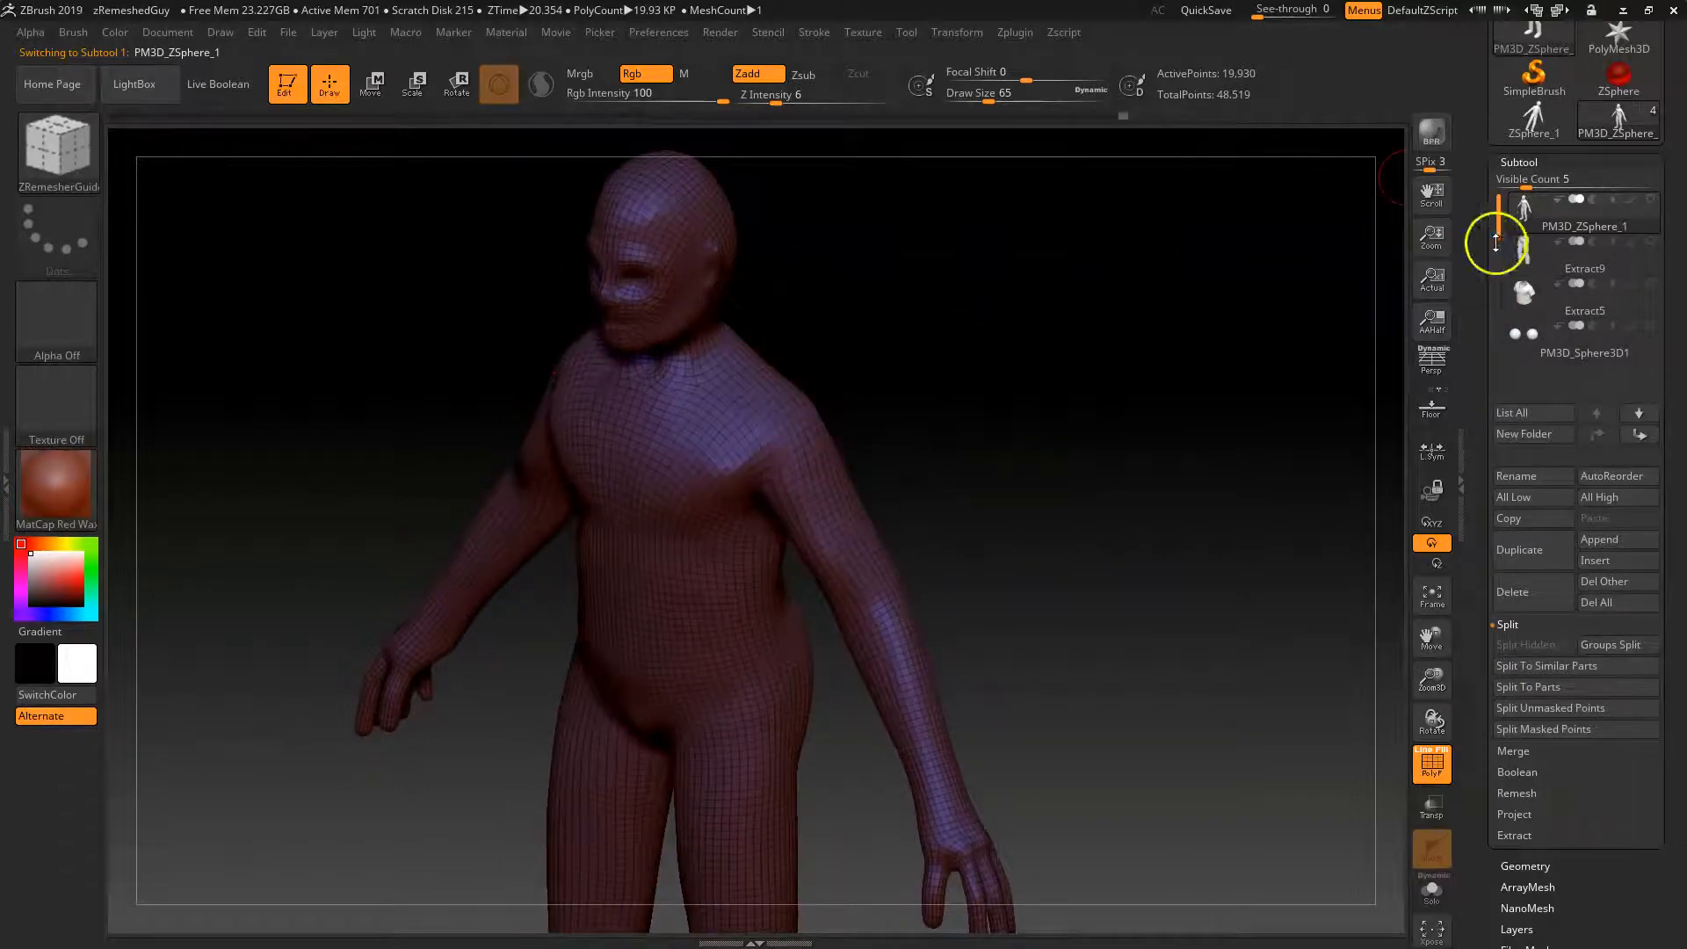
click(1650, 283)
mouse_move(1527, 293)
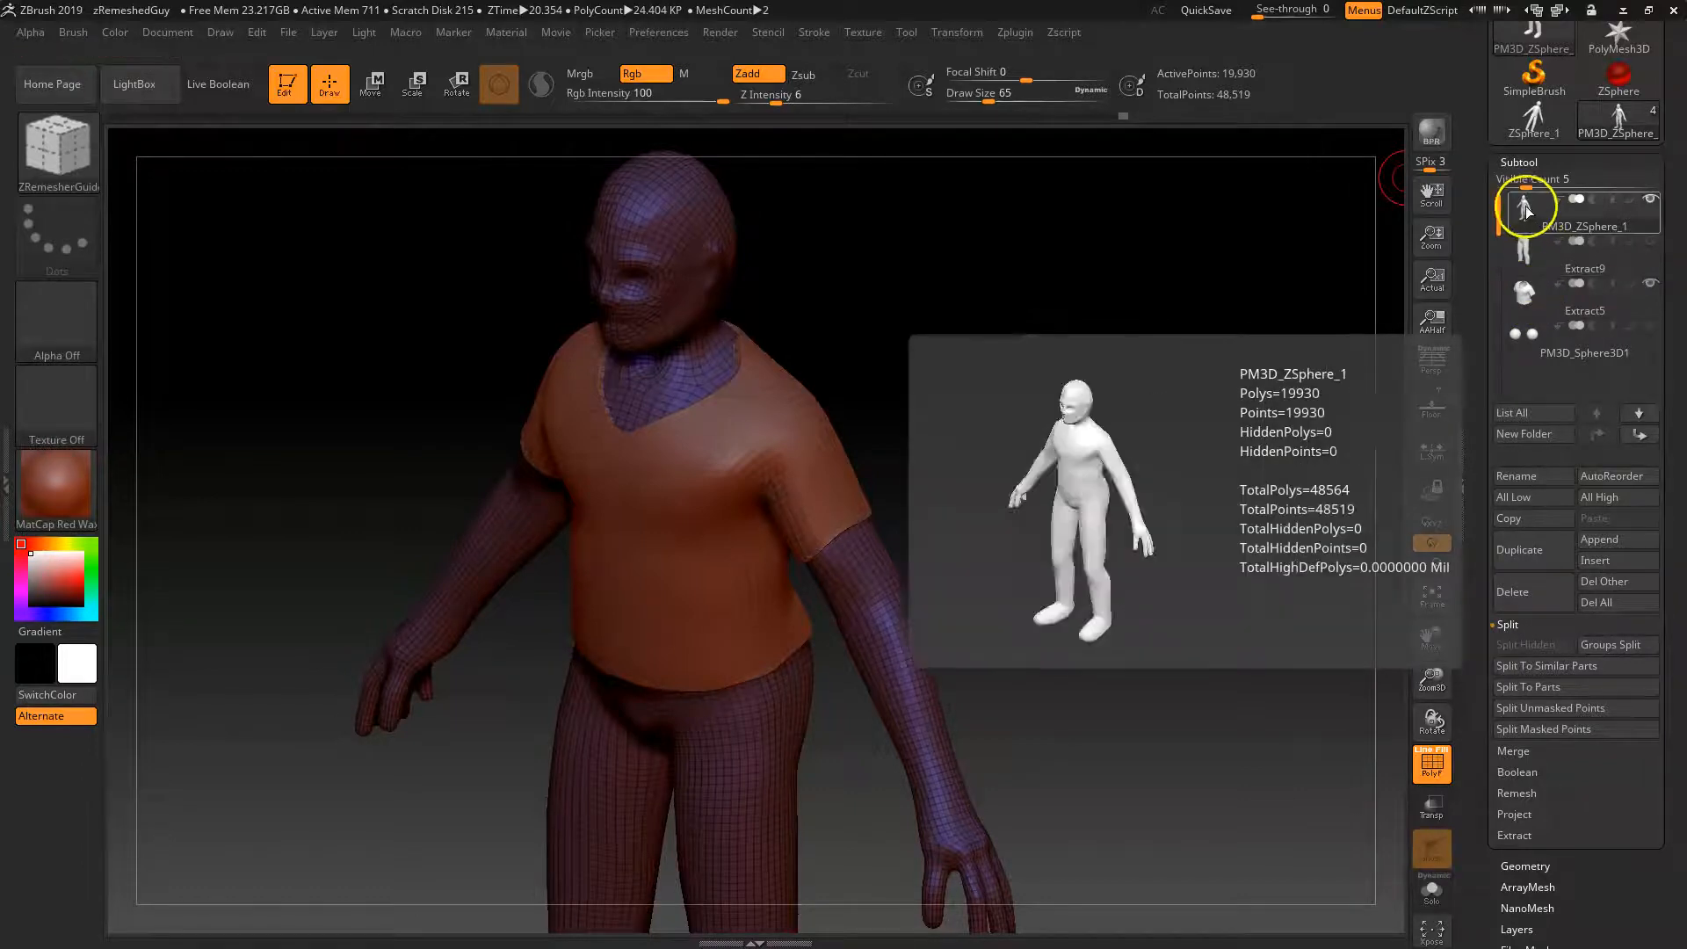
shift+drag(1025, 490, 1066, 451)
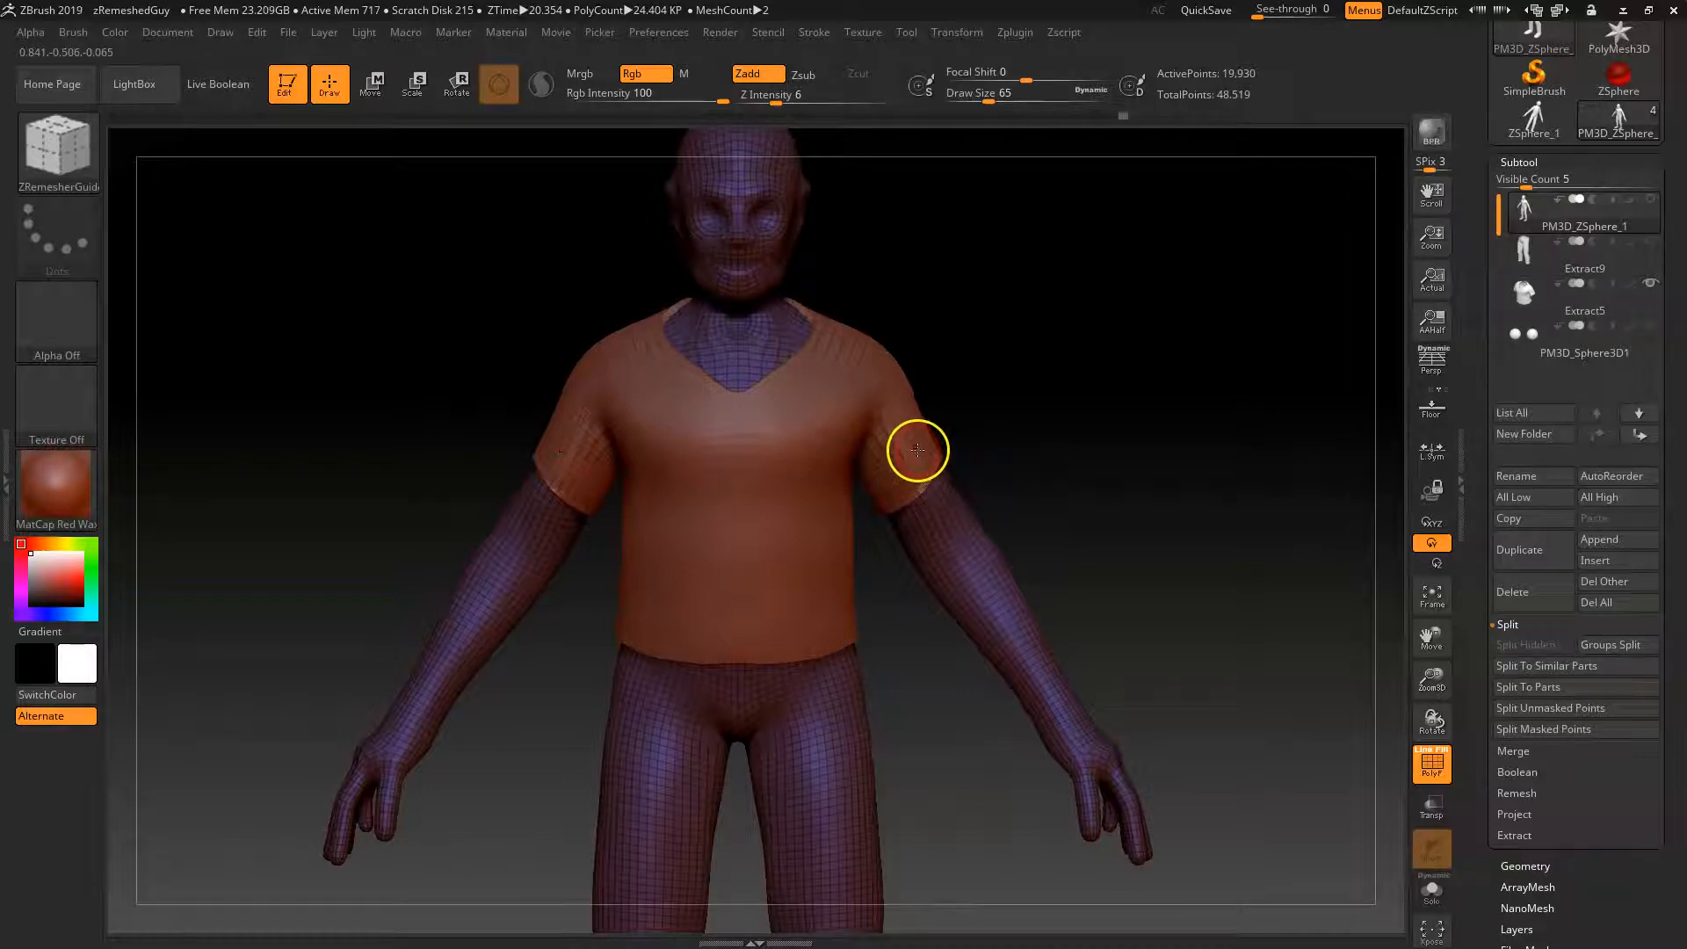
drag(1009, 361, 1096, 350)
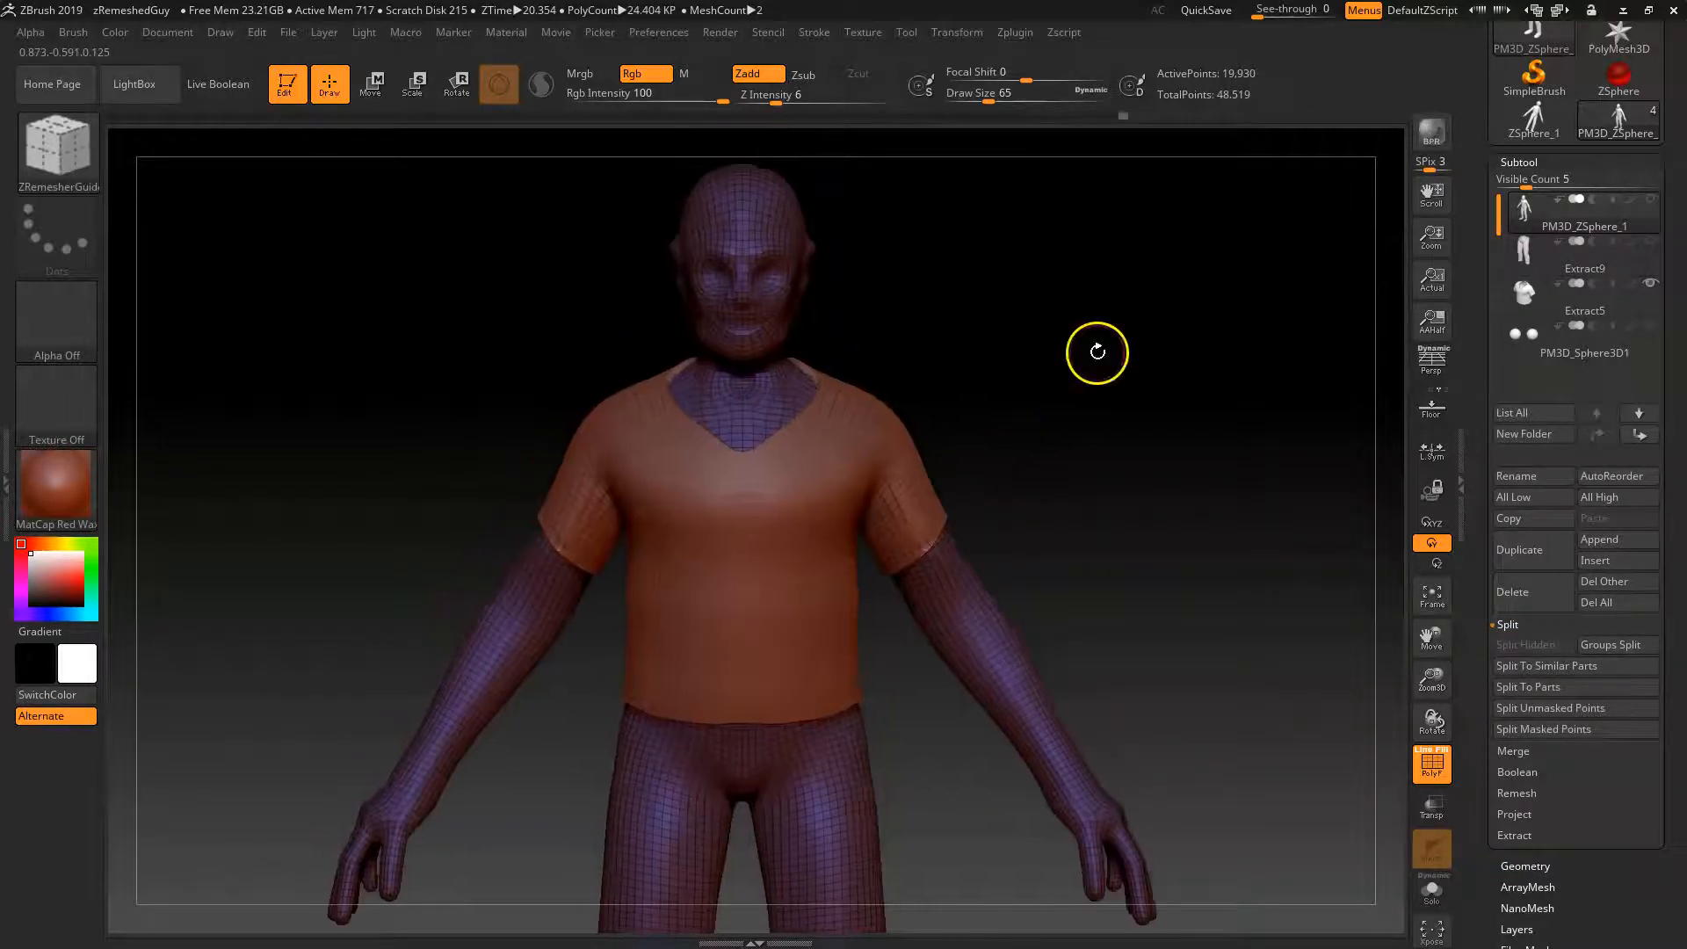
mouse_move(1525, 207)
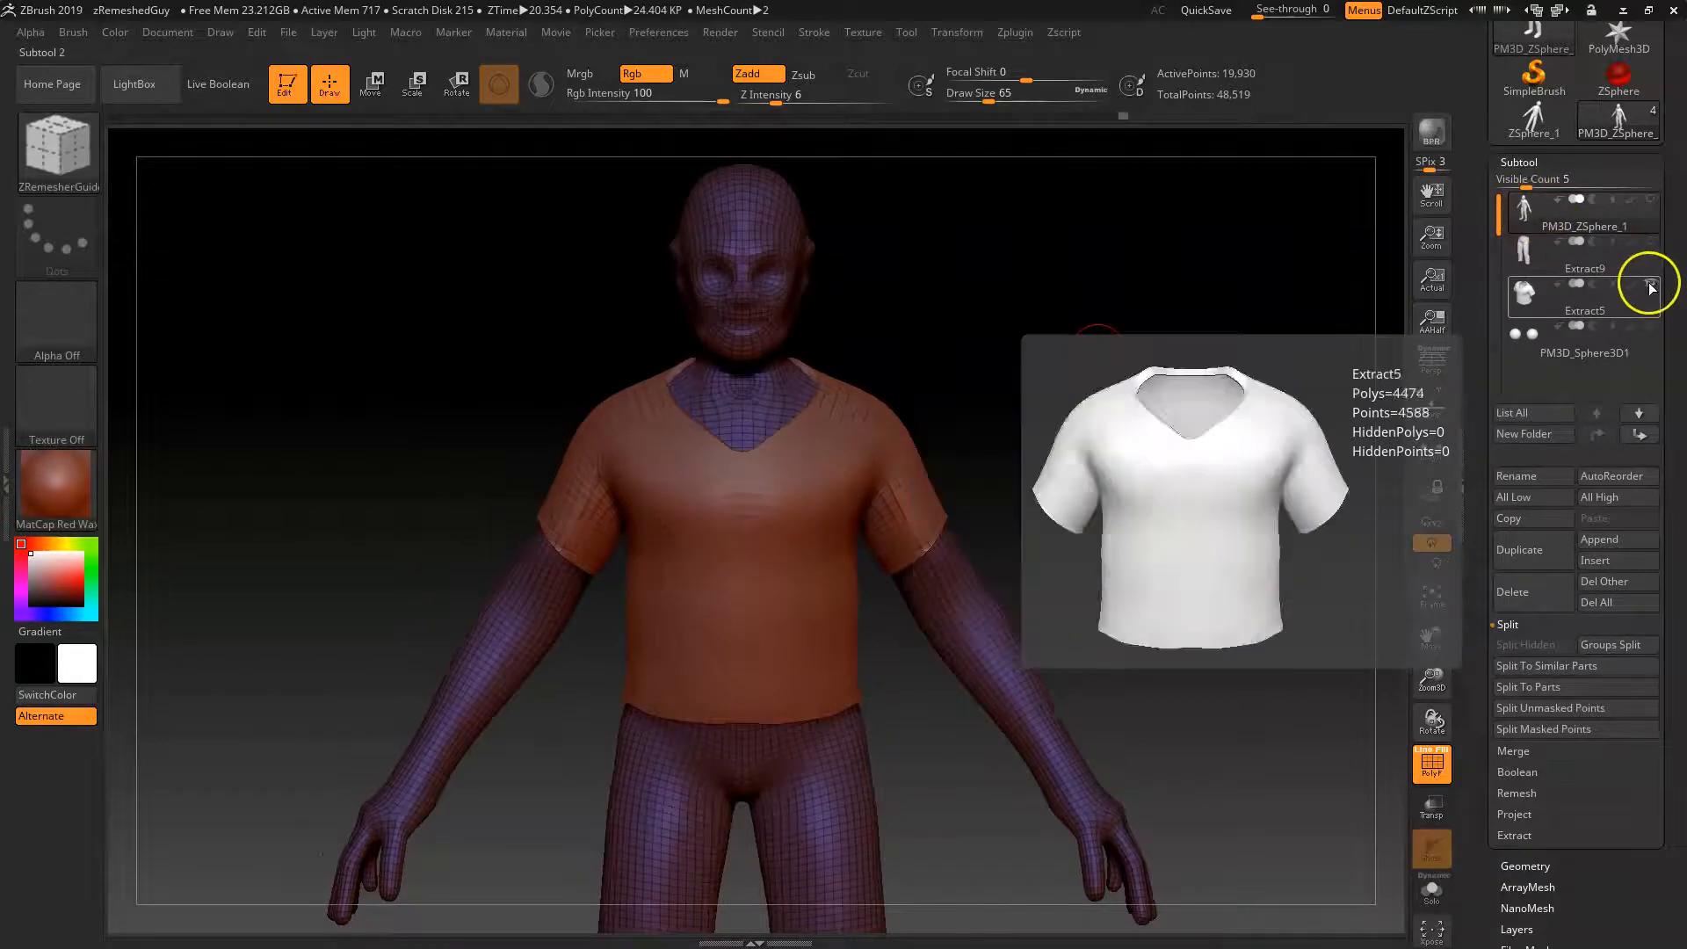
Hide the T-shirt and mask the body's head, neck and front upper chest down to a curved neckline.
ctrl+shift+click(1531, 206)
alt+right_drag(947, 326, 960, 483)
ctrl+drag(557, 233, 975, 503)
drag(1054, 554, 975, 501)
ctrl+right_drag(975, 500, 1084, 523)
mouse_move(846, 413)
ctrl+mouse_down()
mouse_move(852, 433)
mouse_move(641, 456)
mouse_move(633, 501)
mouse_move(852, 531)
mouse_move(711, 615)
mouse_move(615, 527)
ctrl+mouse_up()
Extend the neckline mask across the body's upper back and shoulders in a matching curve.
mouse_move(1017, 433)
mouse_down()
mouse_move(1097, 425)
mouse_move(1157, 460)
mouse_up()
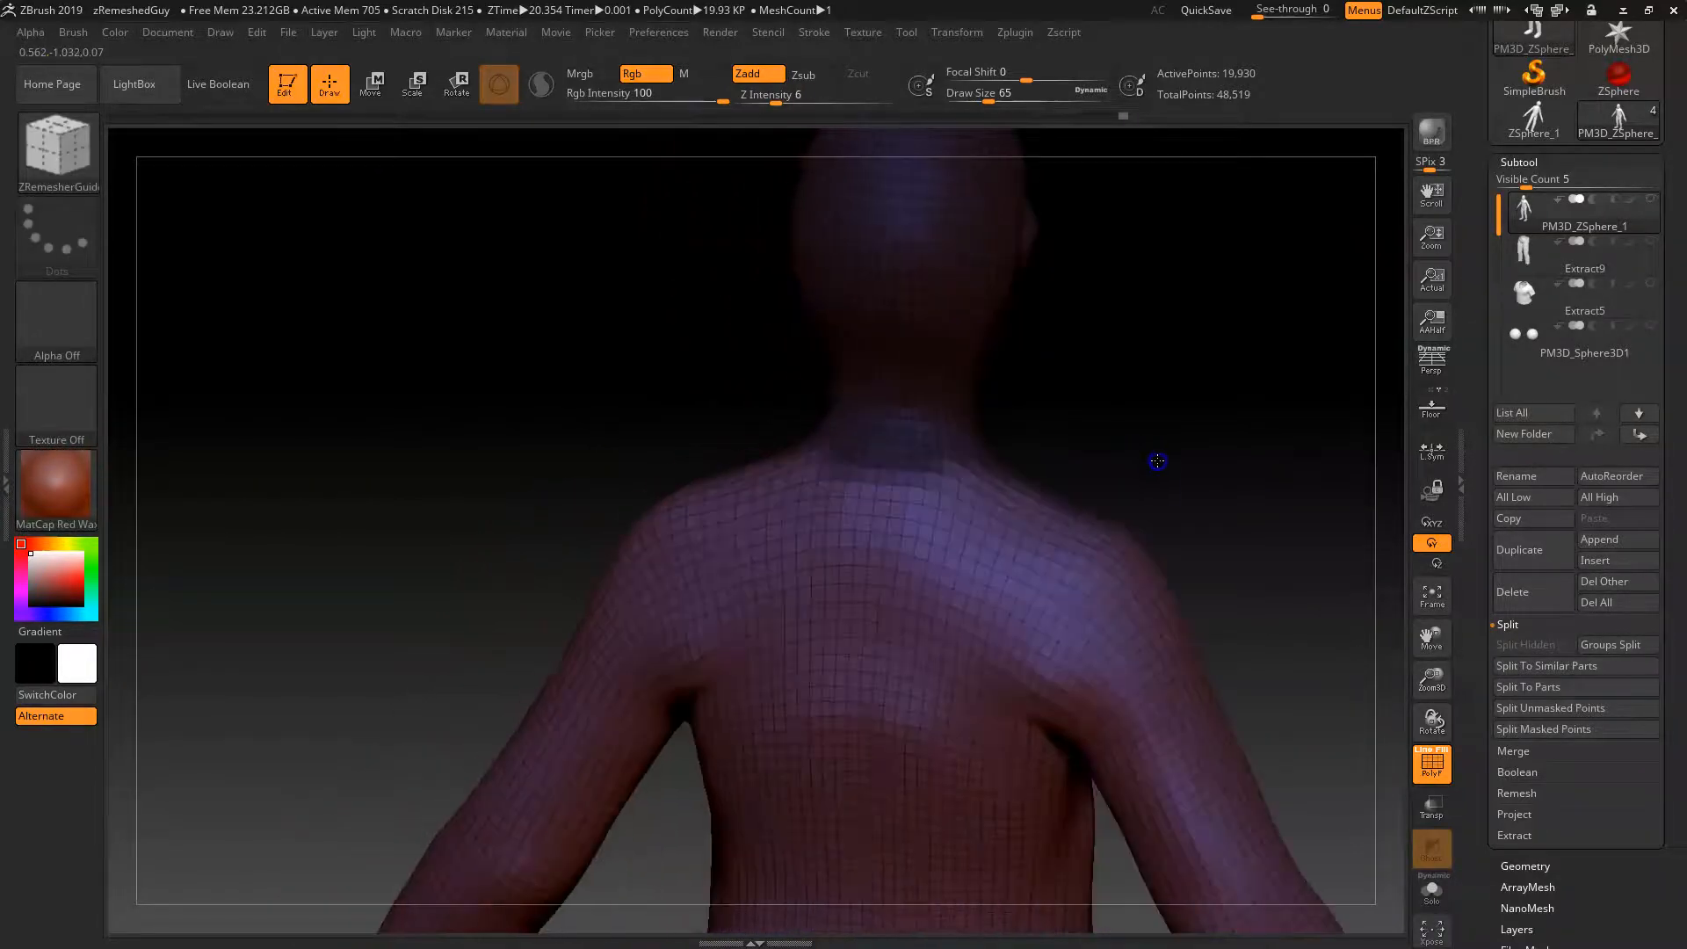
mouse_move(968, 557)
ctrl+mouse_down()
mouse_move(930, 546)
mouse_move(896, 442)
ctrl+mouse_up()
mouse_move(851, 560)
ctrl+mouse_down()
mouse_move(1001, 572)
mouse_move(806, 562)
ctrl+mouse_up()
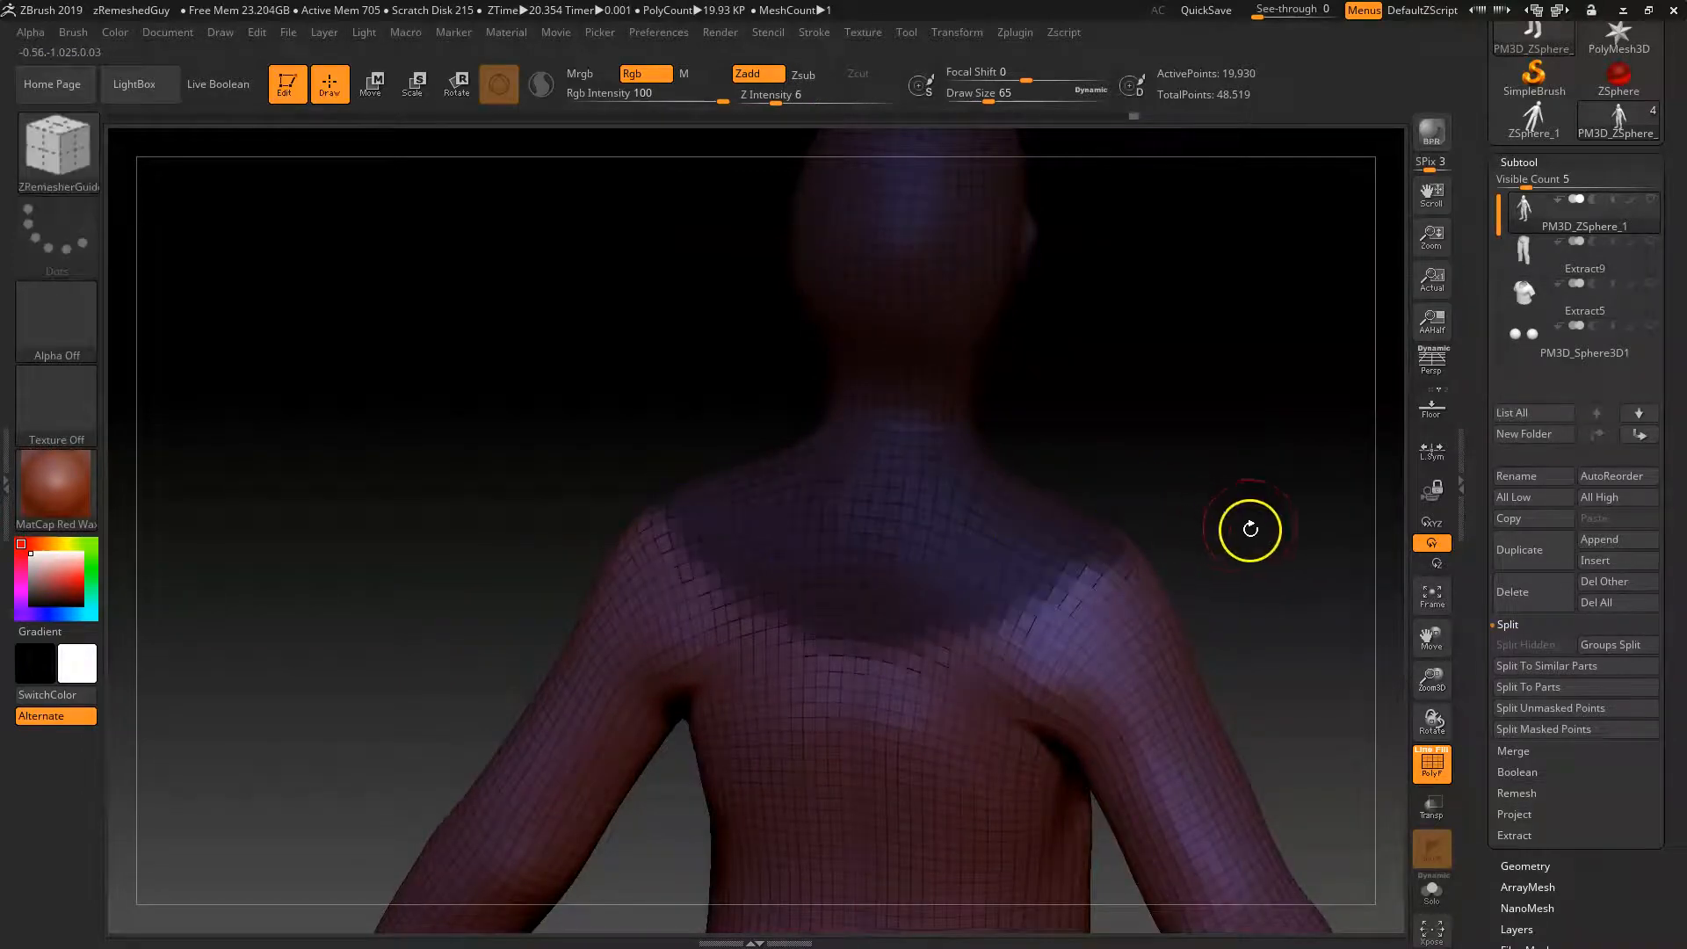
drag(1250, 529, 1126, 512)
alt+drag(772, 591, 234, 509)
alt+drag(1132, 524, 1041, 498)
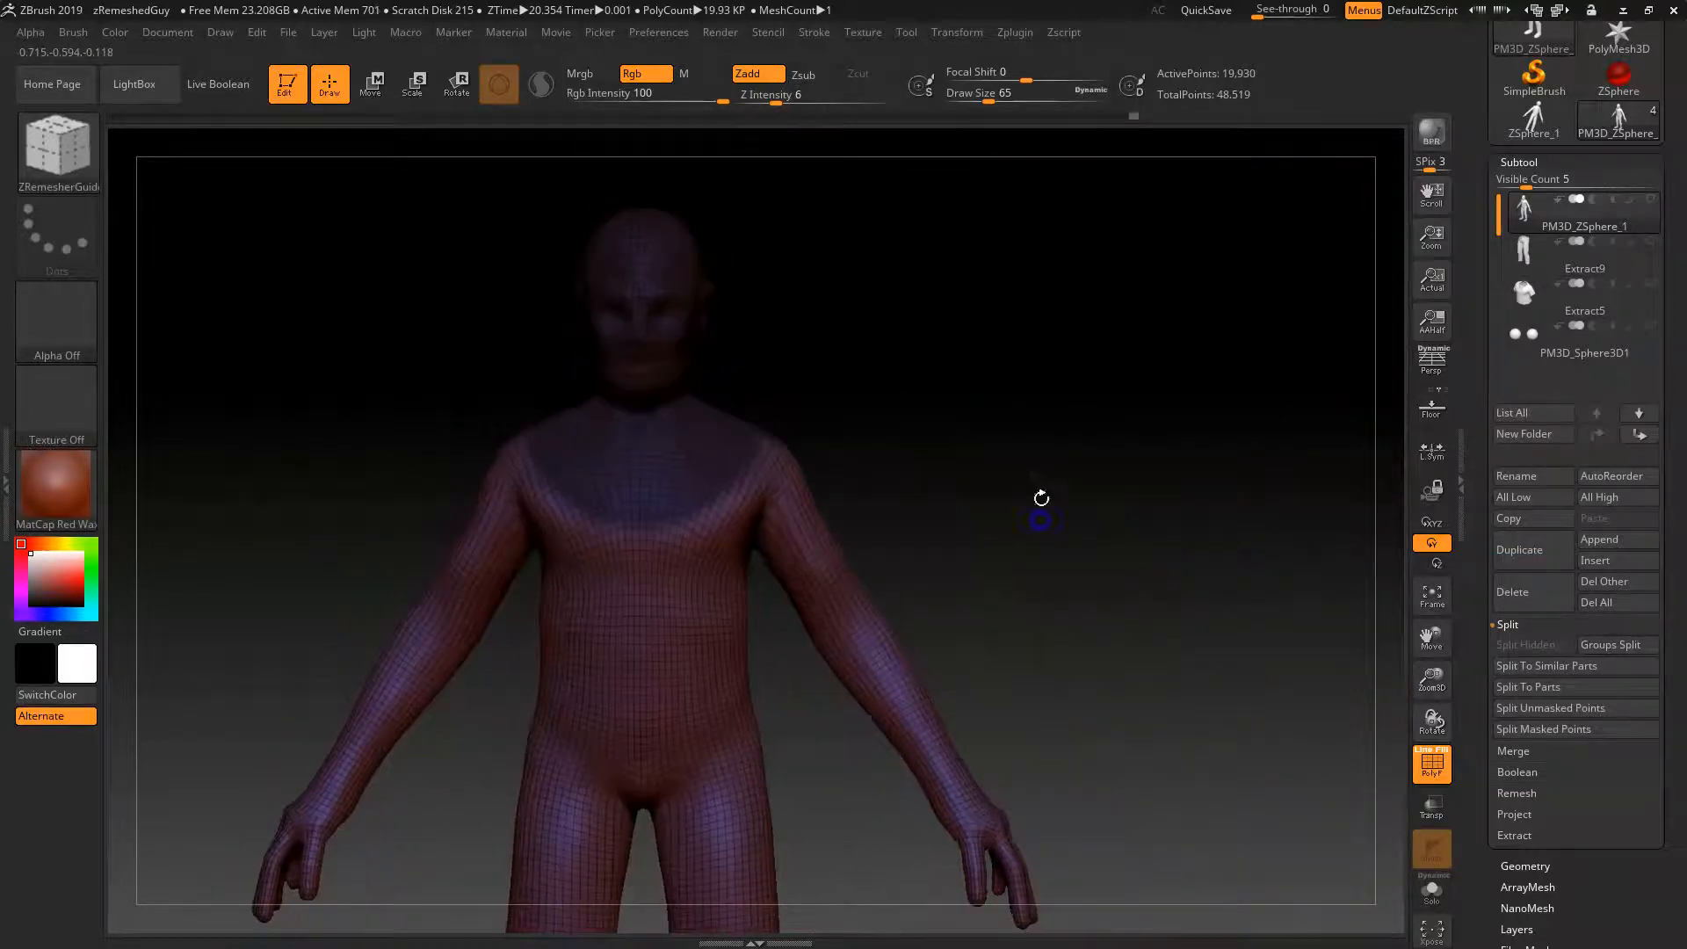
Turn the masked head, neck and shoulder area into its own polygroup using Group Masked Clear Mask.
key(ctrl)
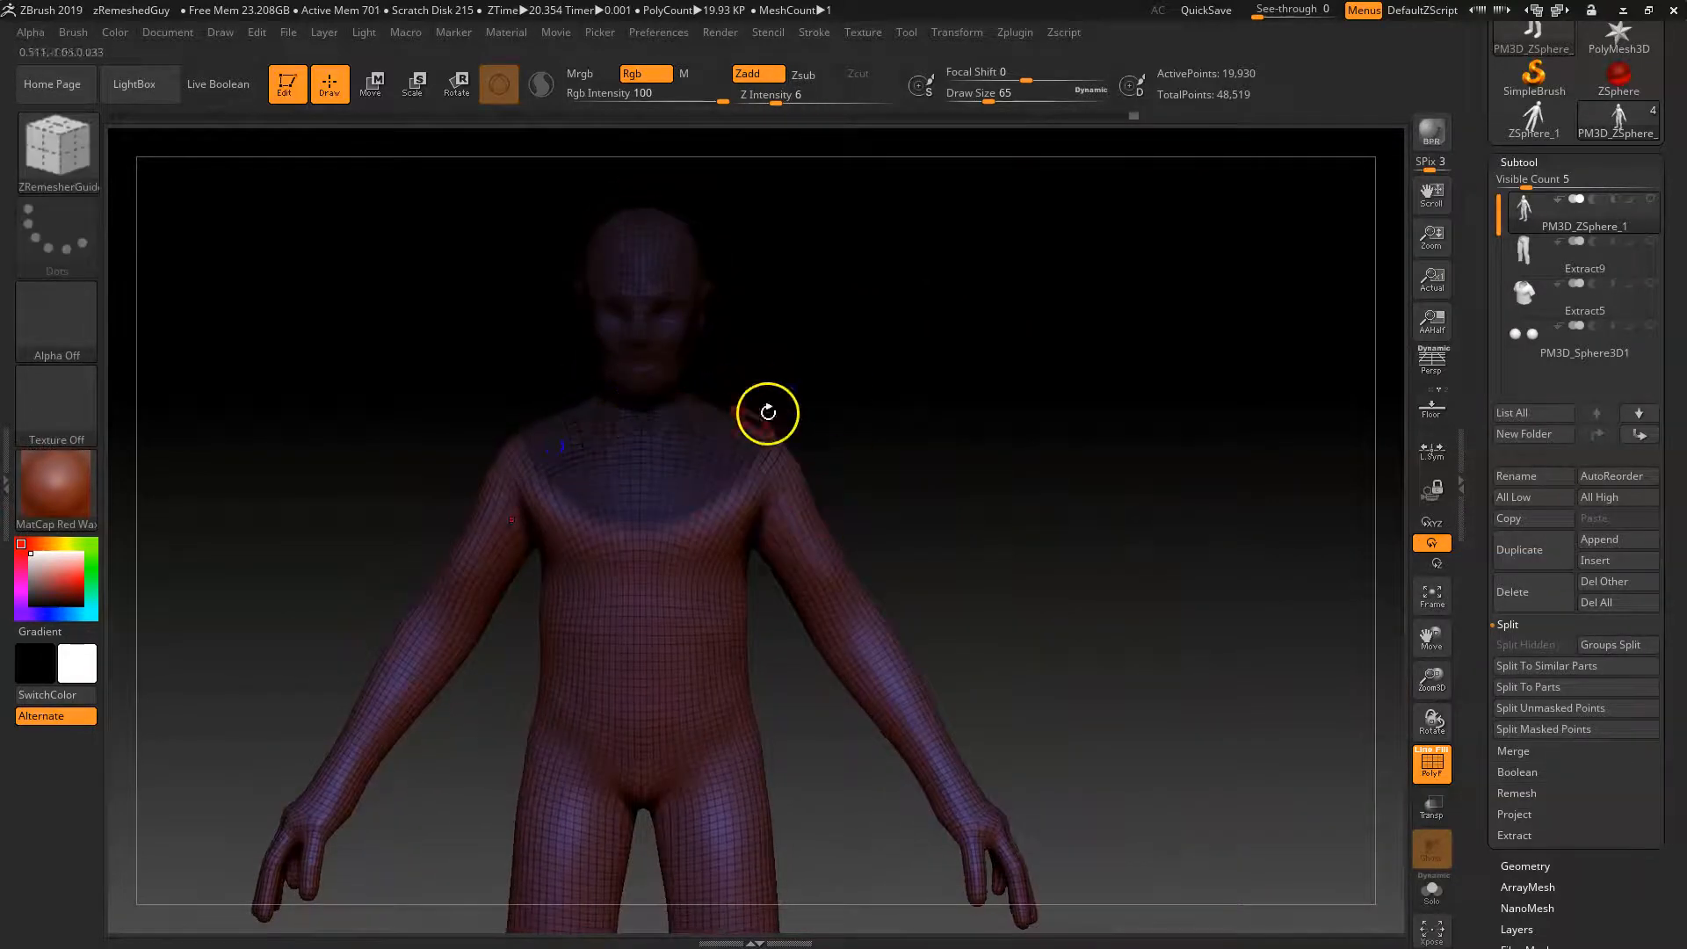
drag(1475, 759, 1485, 593)
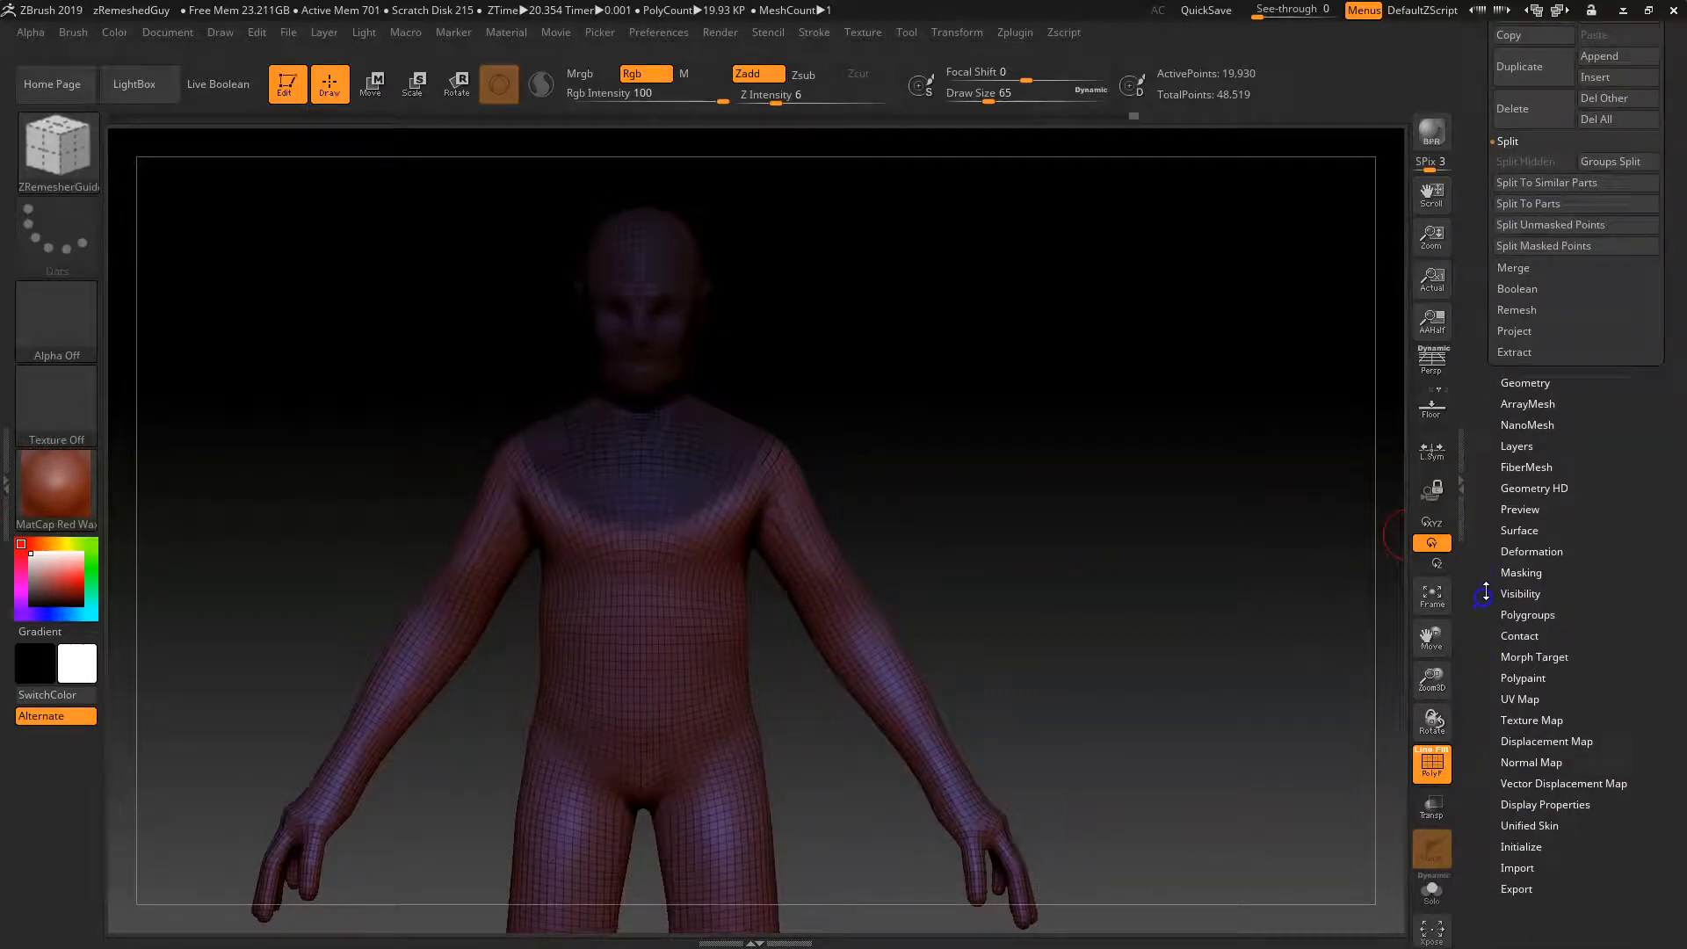
click(1556, 614)
drag(1478, 425, 1479, 523)
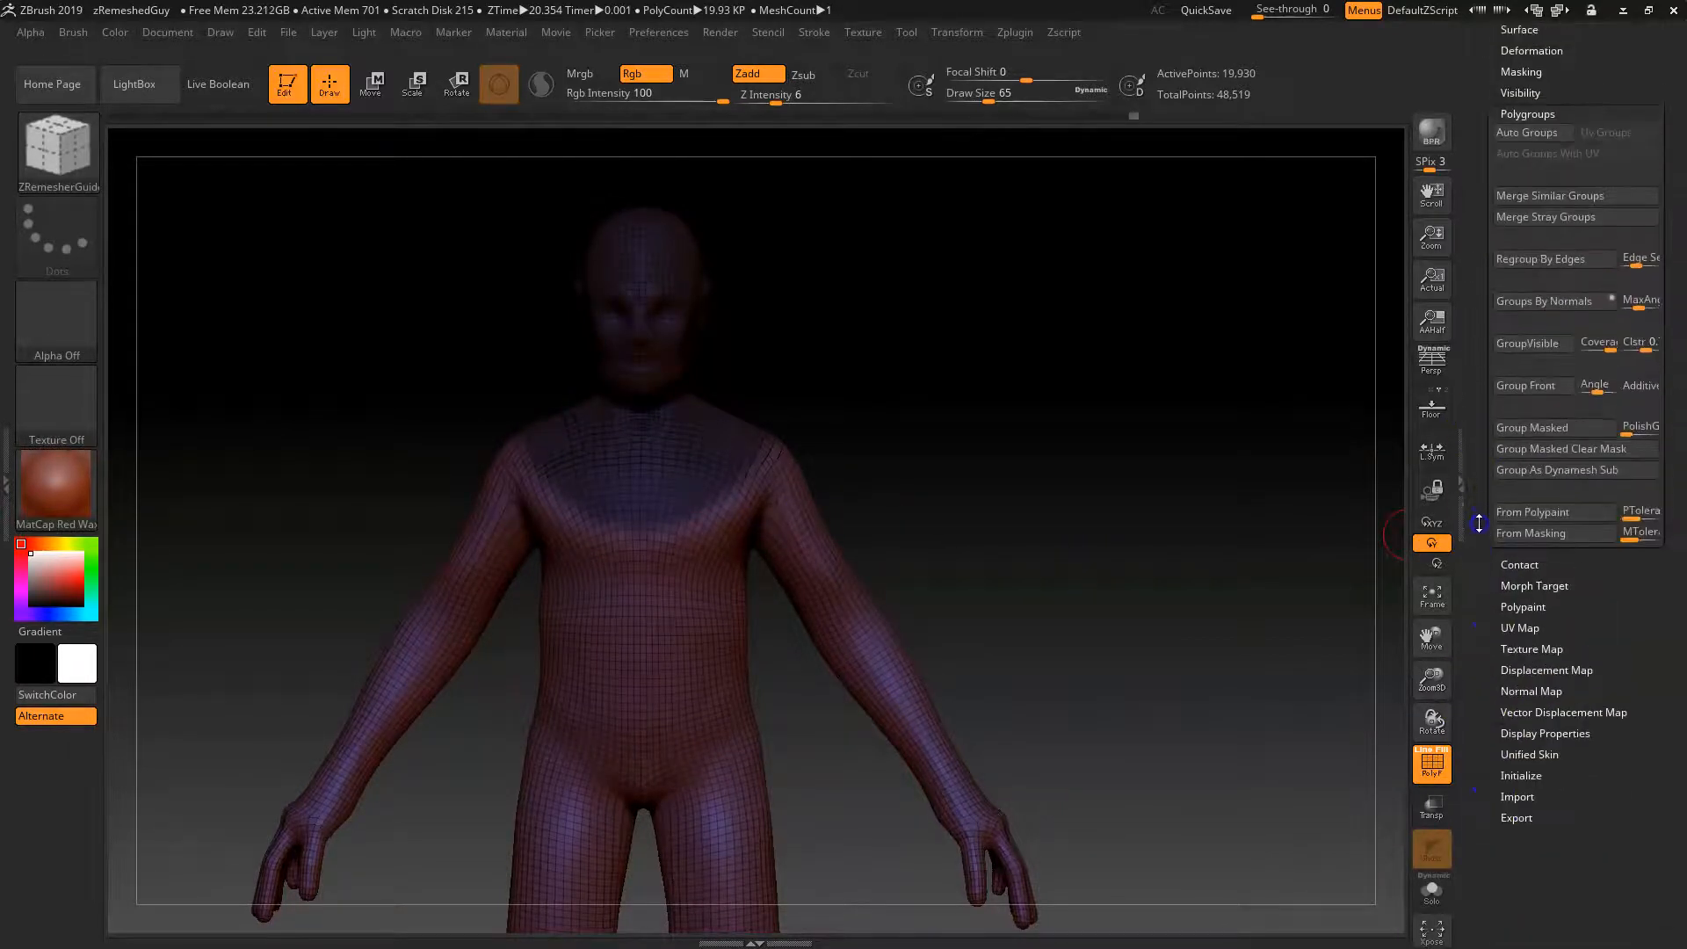
click(1574, 445)
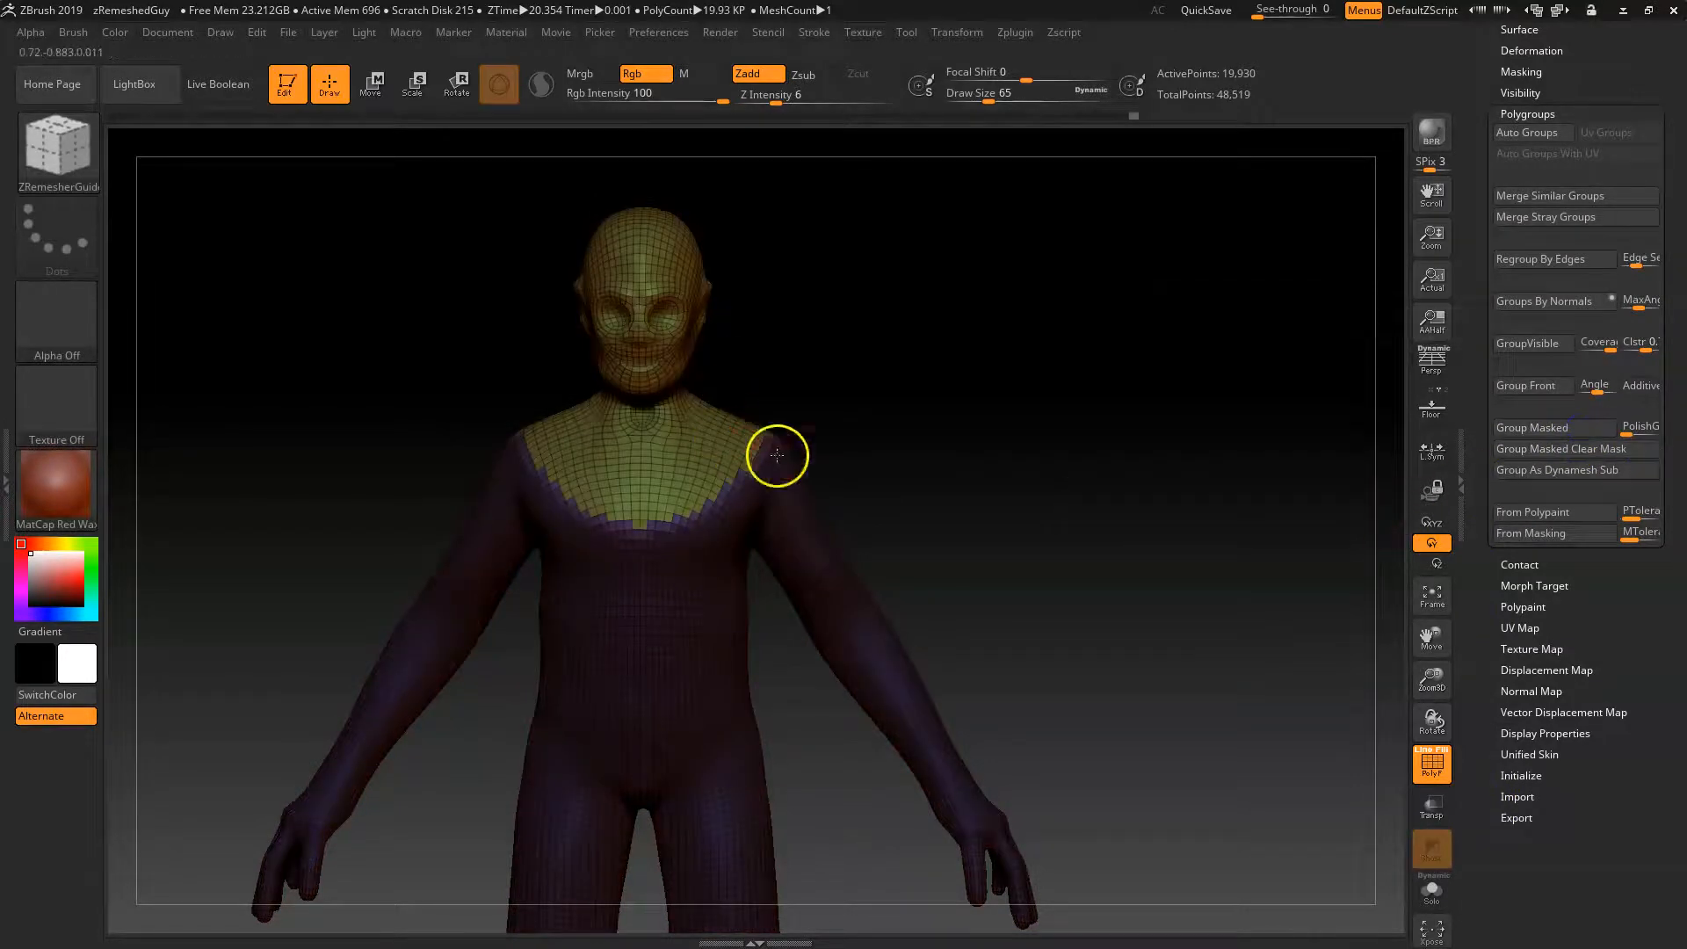
mouse_move(1107, 542)
mouse_down()
mouse_move(1099, 591)
mouse_move(893, 575)
mouse_up()
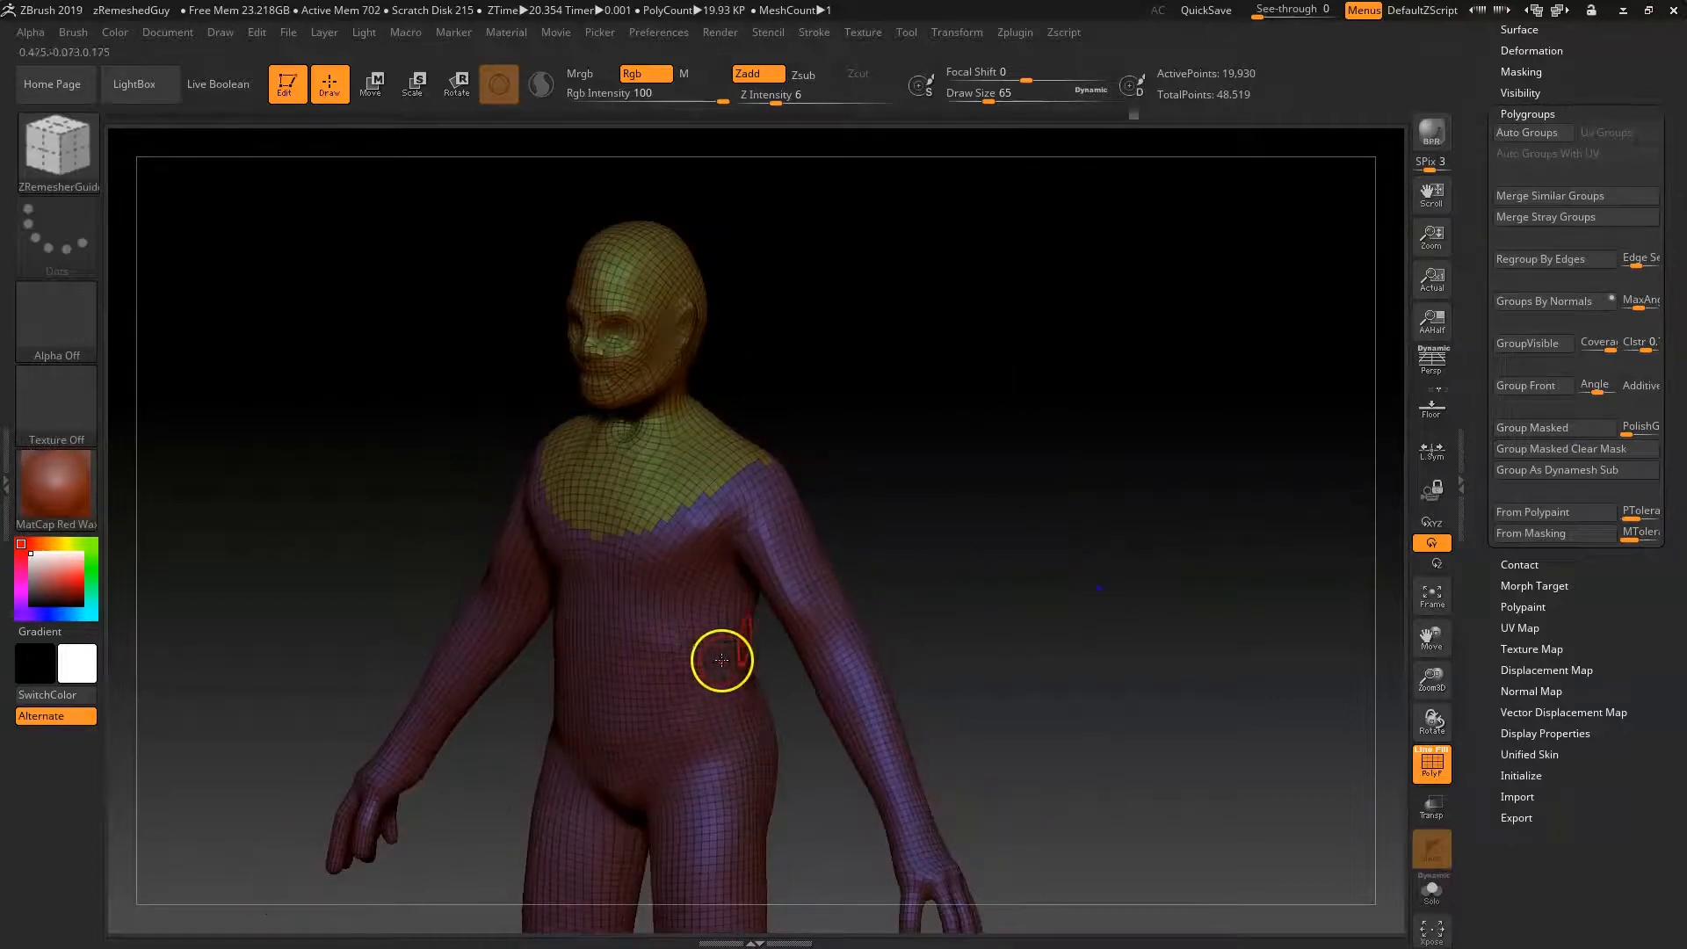
drag(979, 629, 1107, 543)
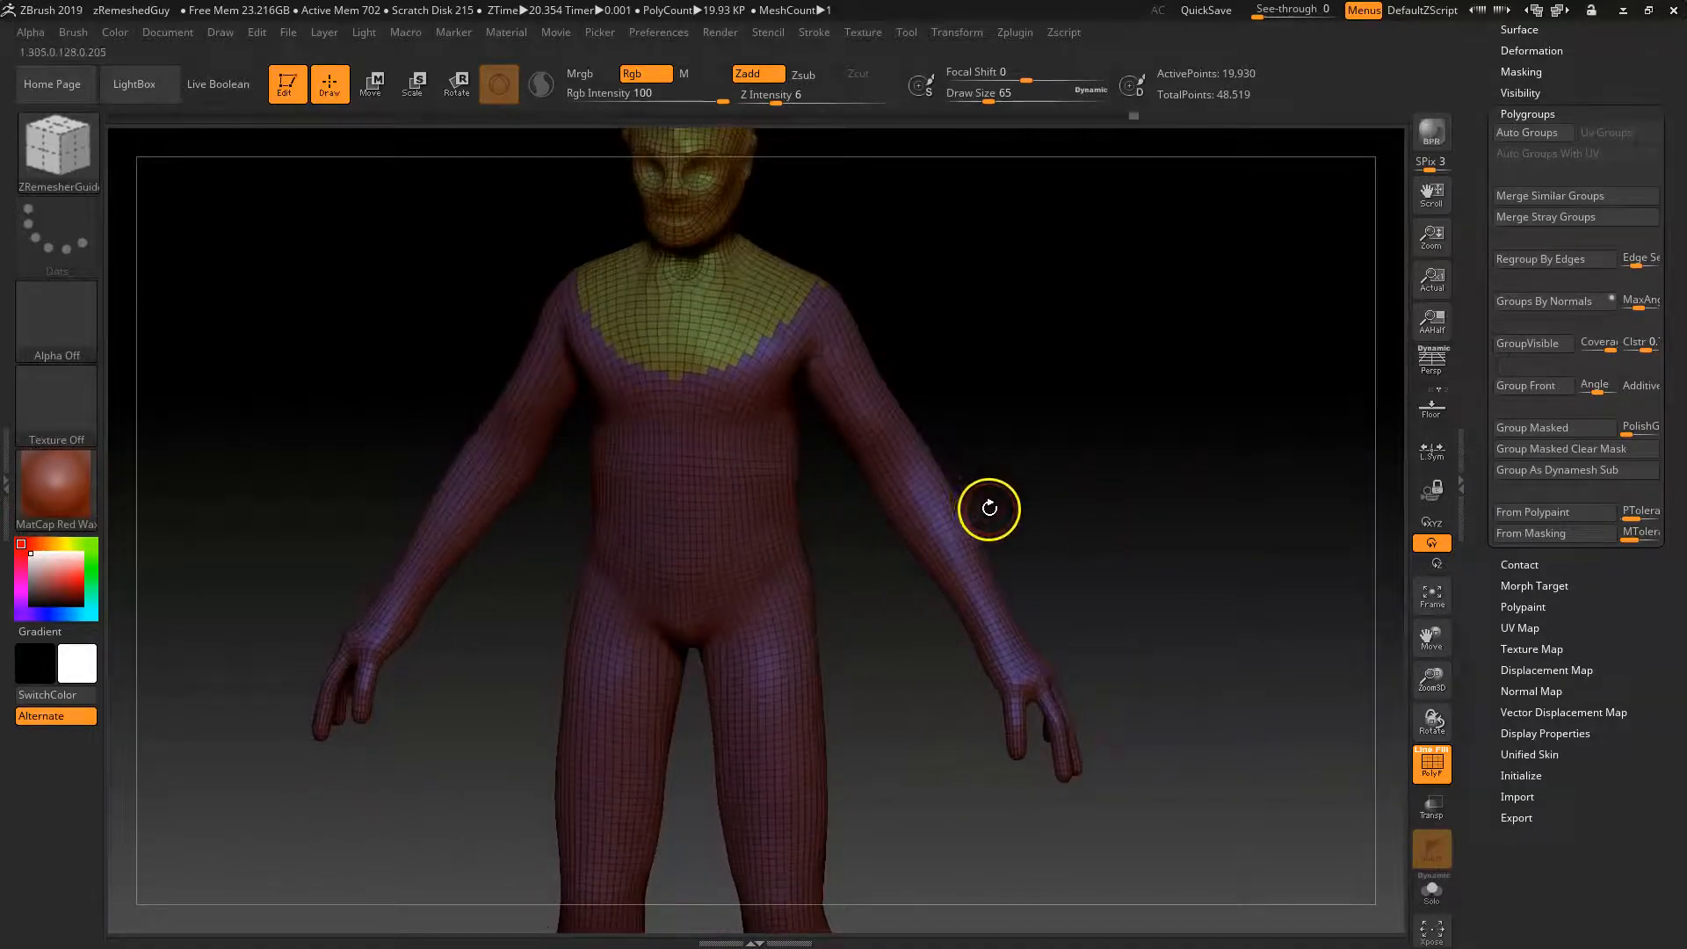
Mask the whole body except both arms below mid-upper arm with a topological Transpose mask started at the shoulder.
key(w)
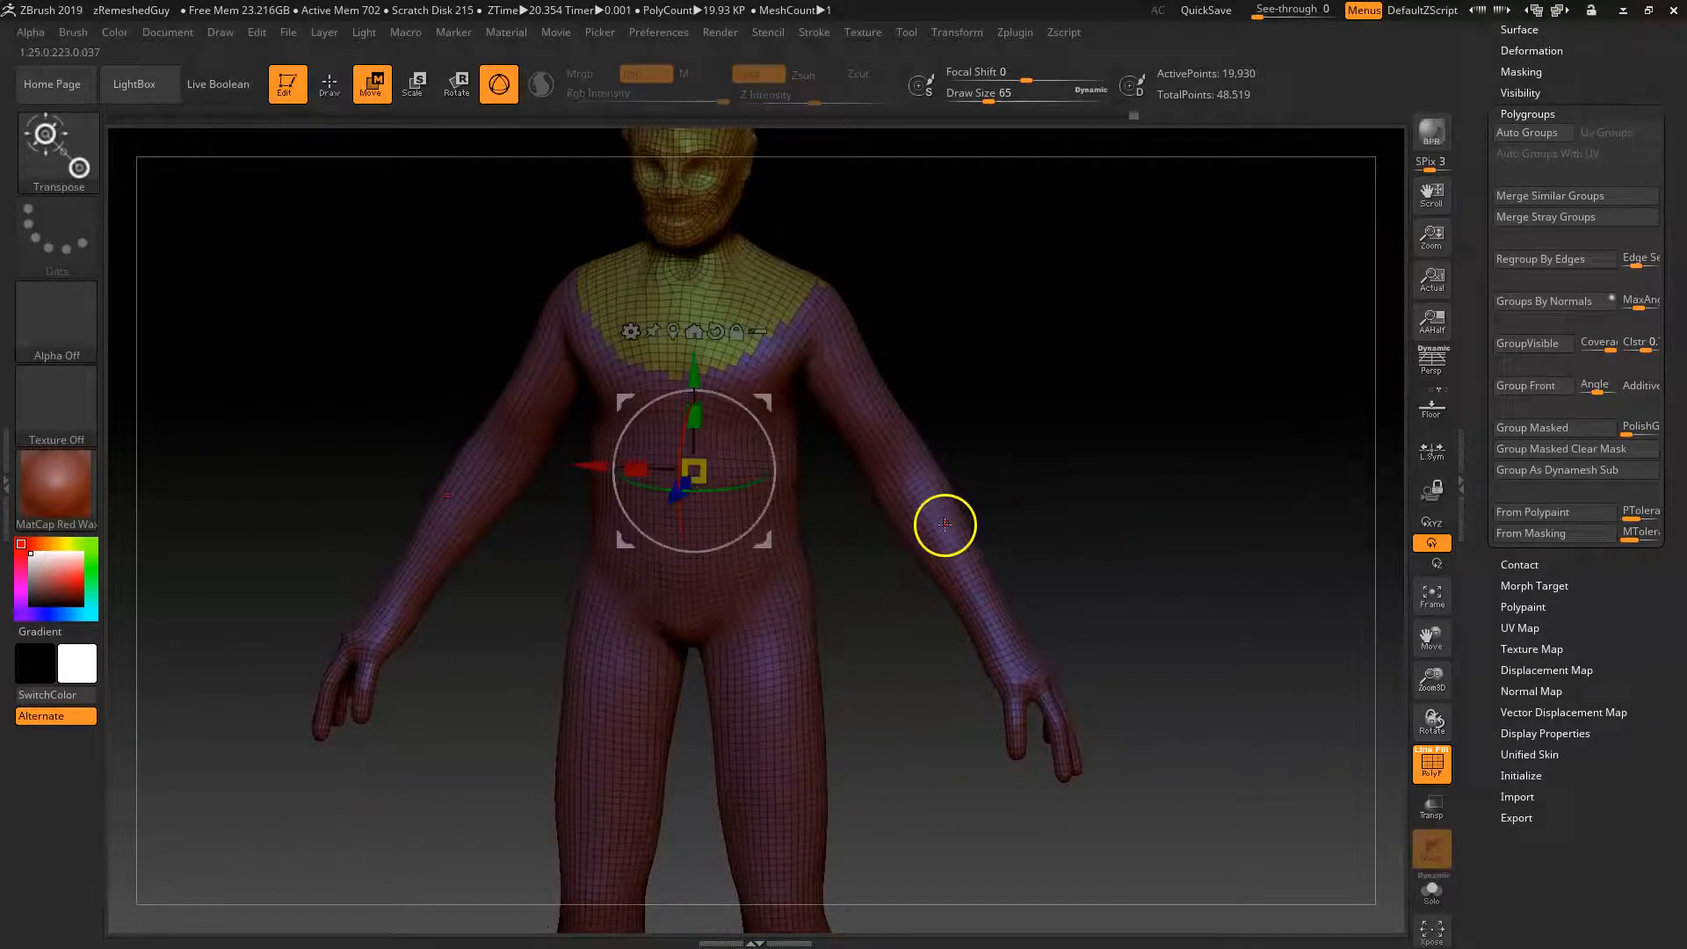
ctrl+click(867, 418)
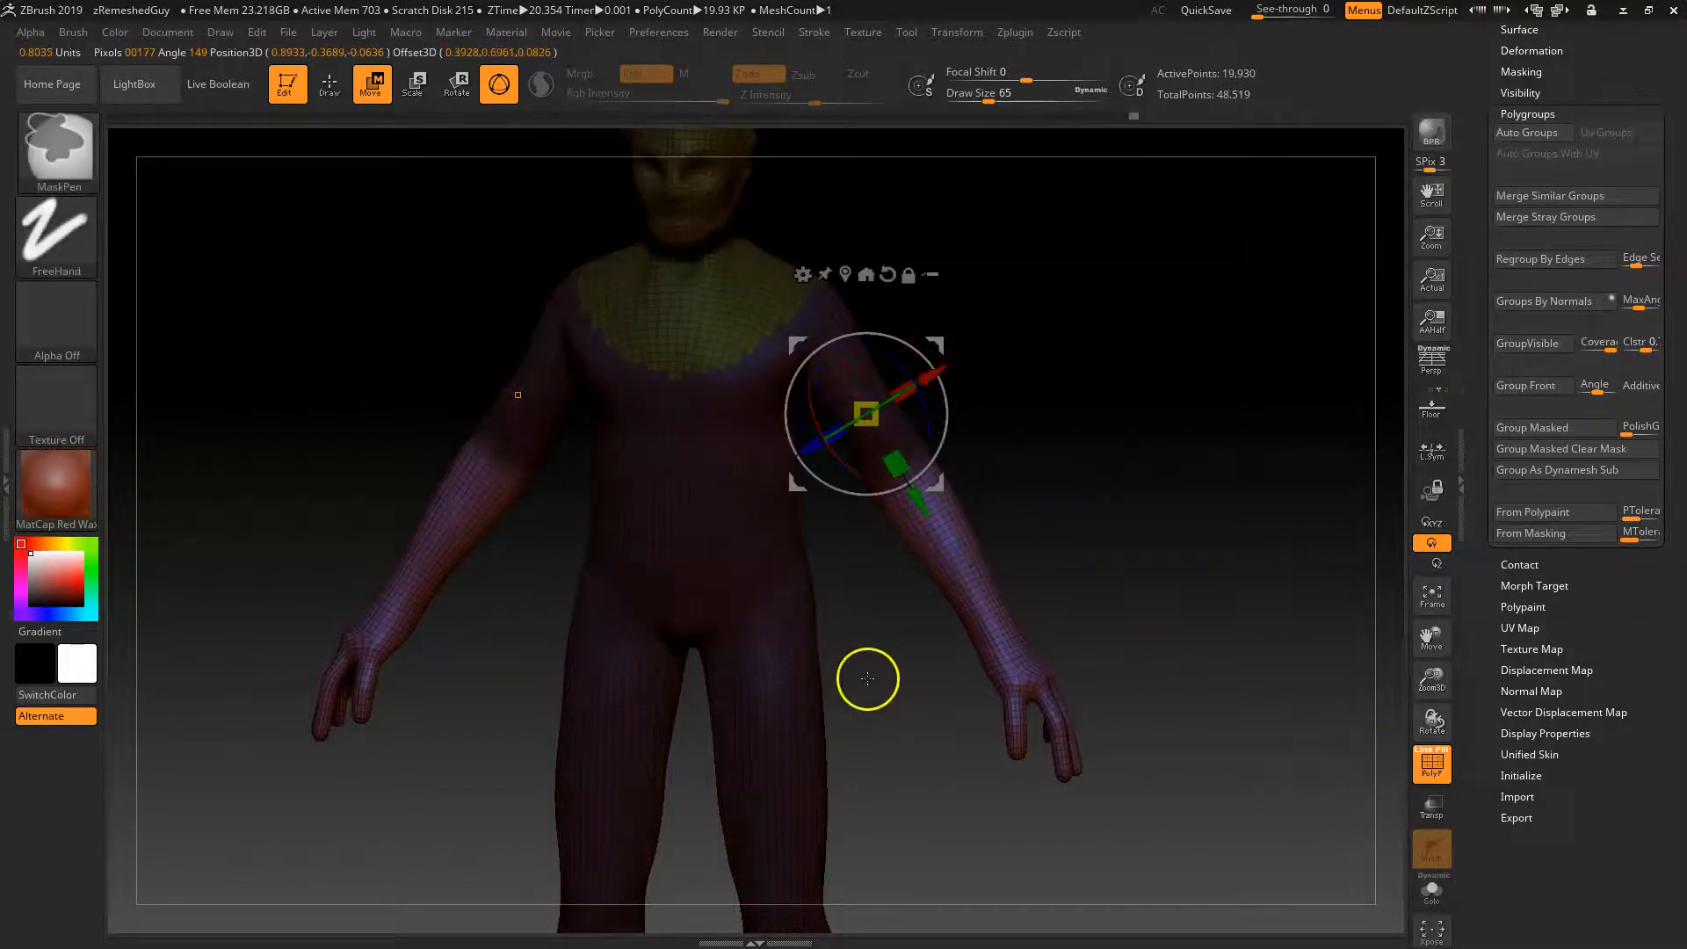
ctrl+drag(870, 686, 949, 750)
ctrl+click(816, 320)
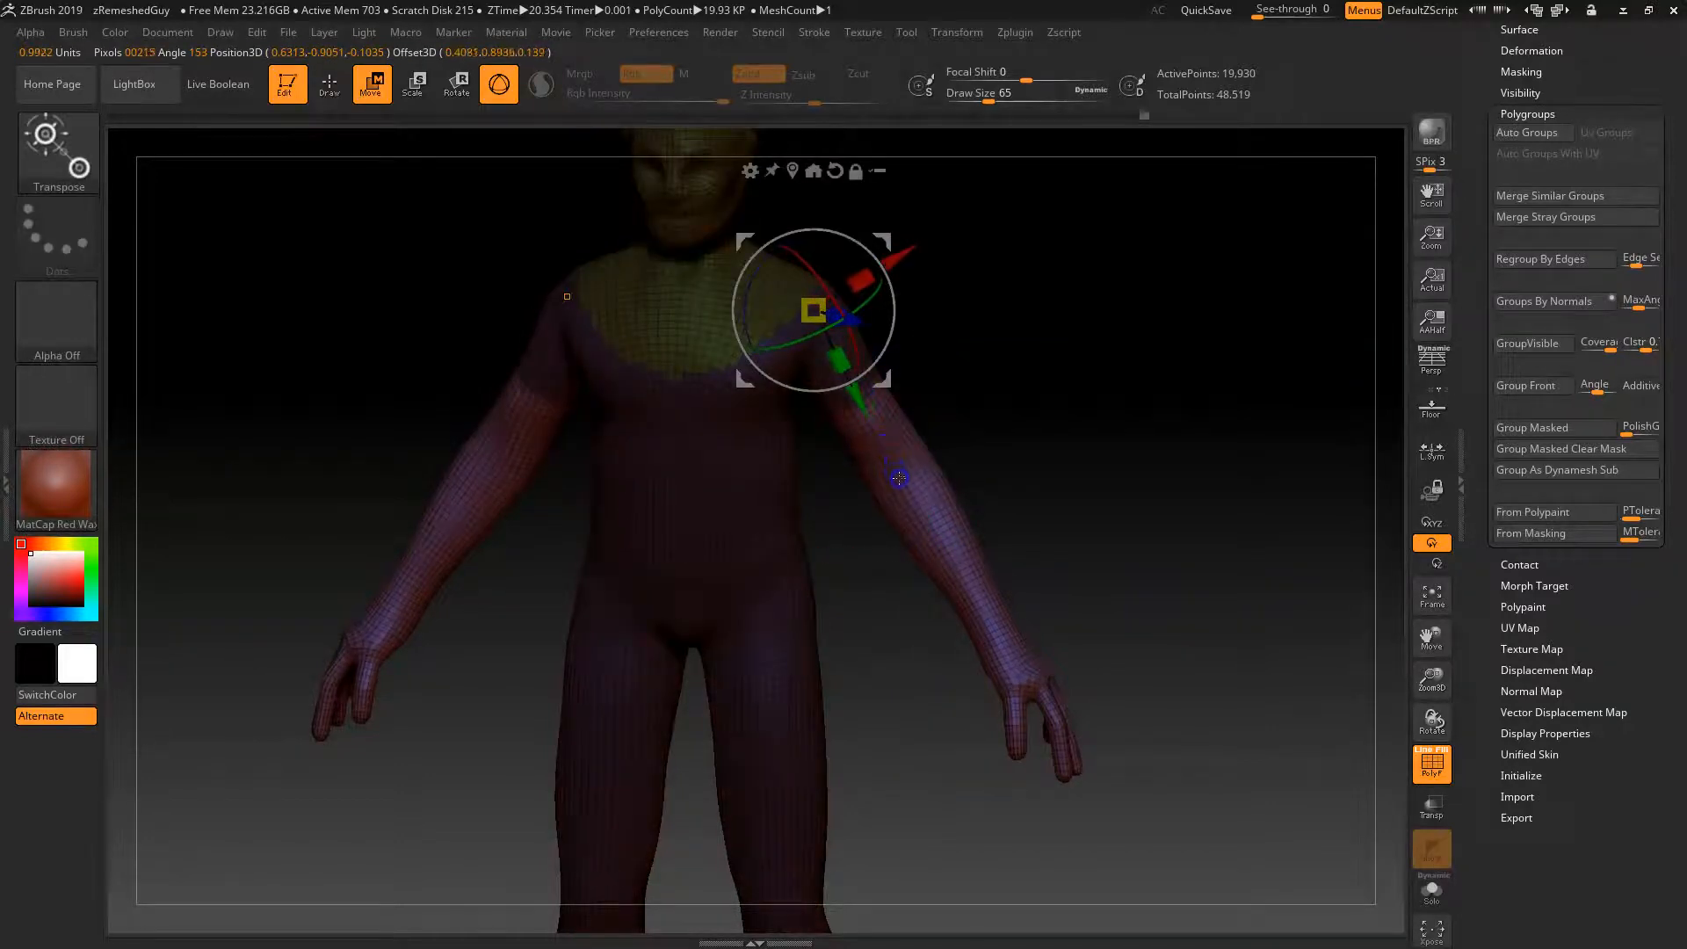
drag(1073, 440, 852, 384)
drag(1163, 351, 1272, 332)
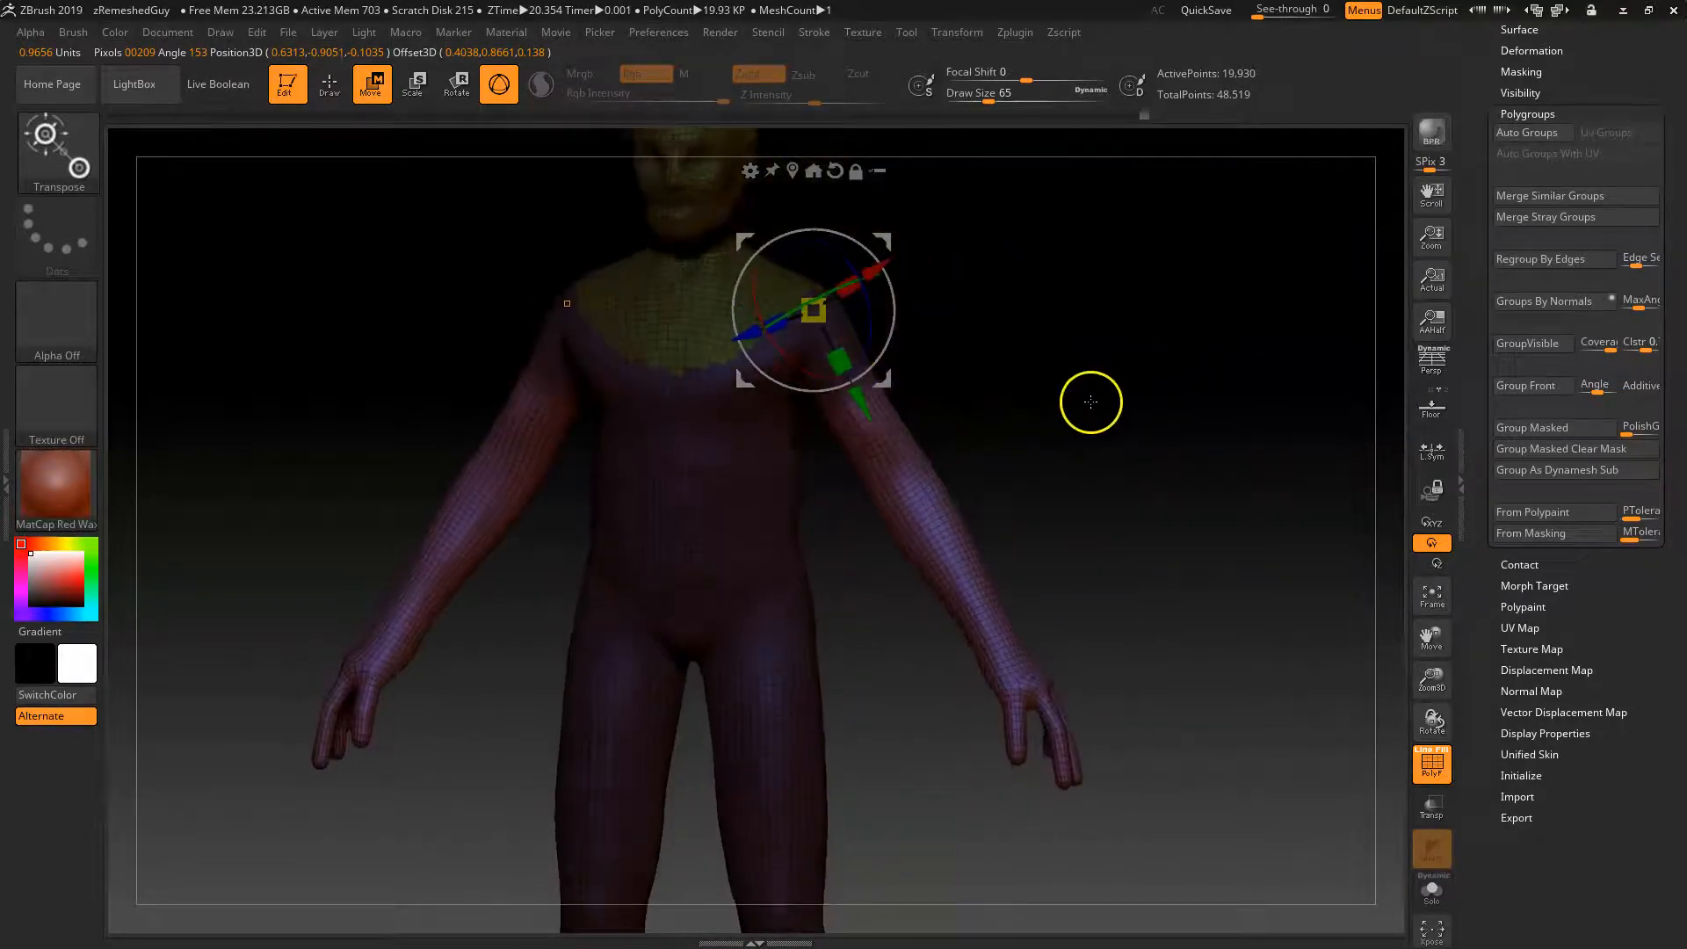
key(q)
drag(1028, 409, 957, 466)
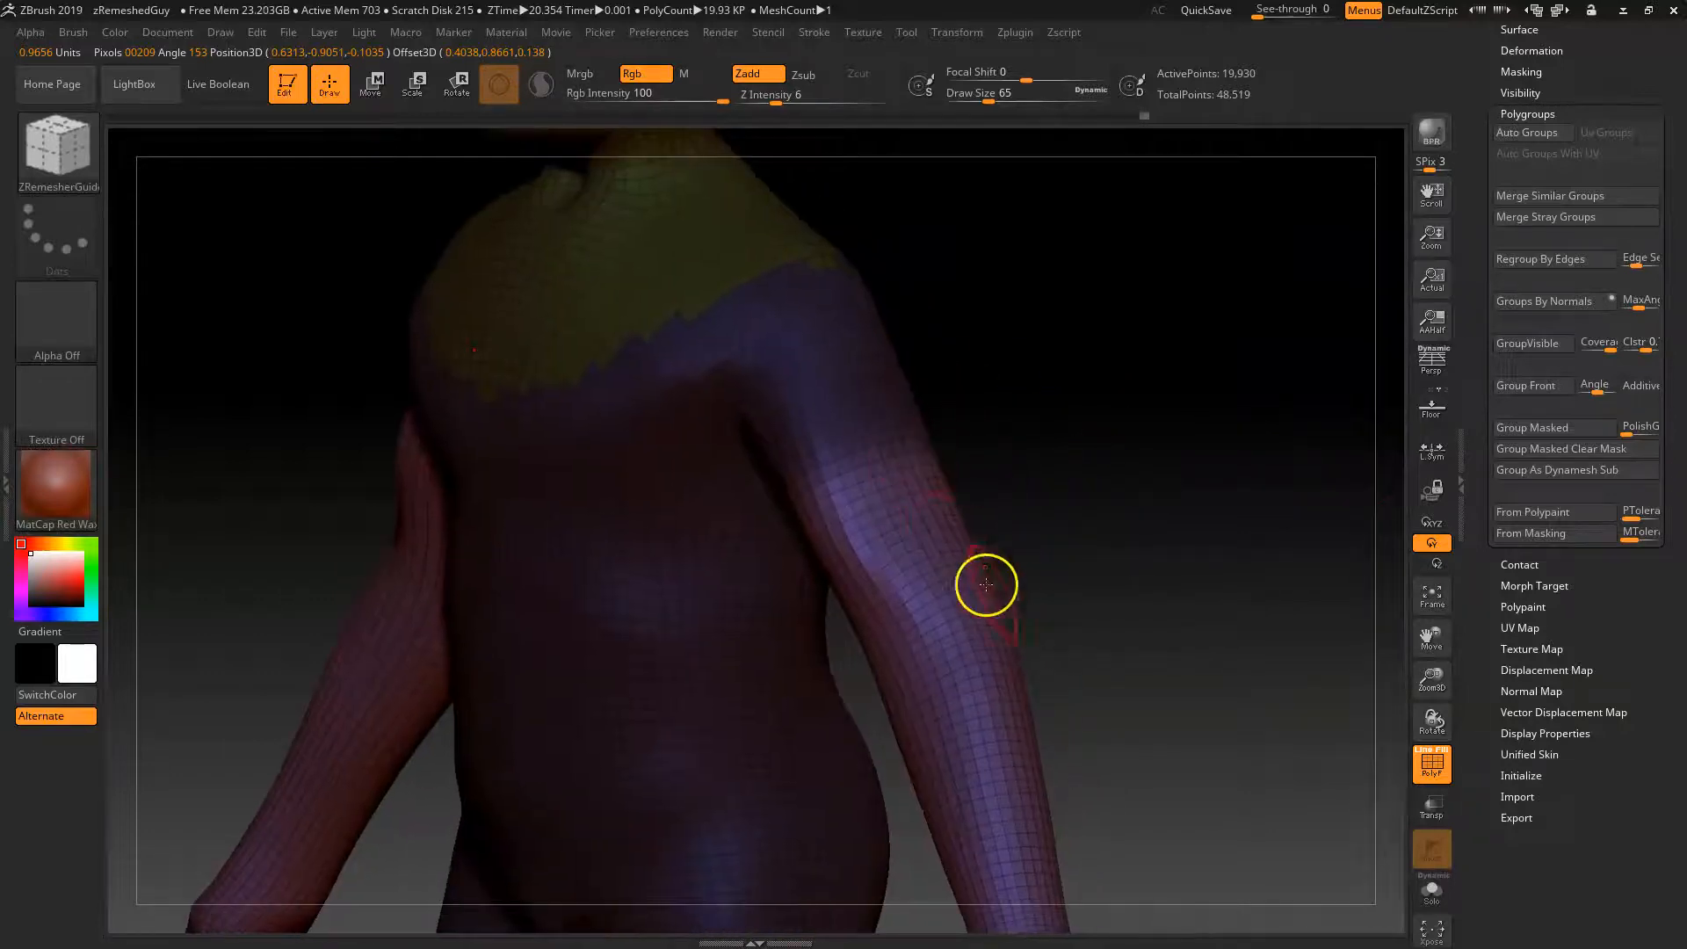
Sharpen the edge of the body mask around both upper arms.
scroll(1492, 584, up, 5)
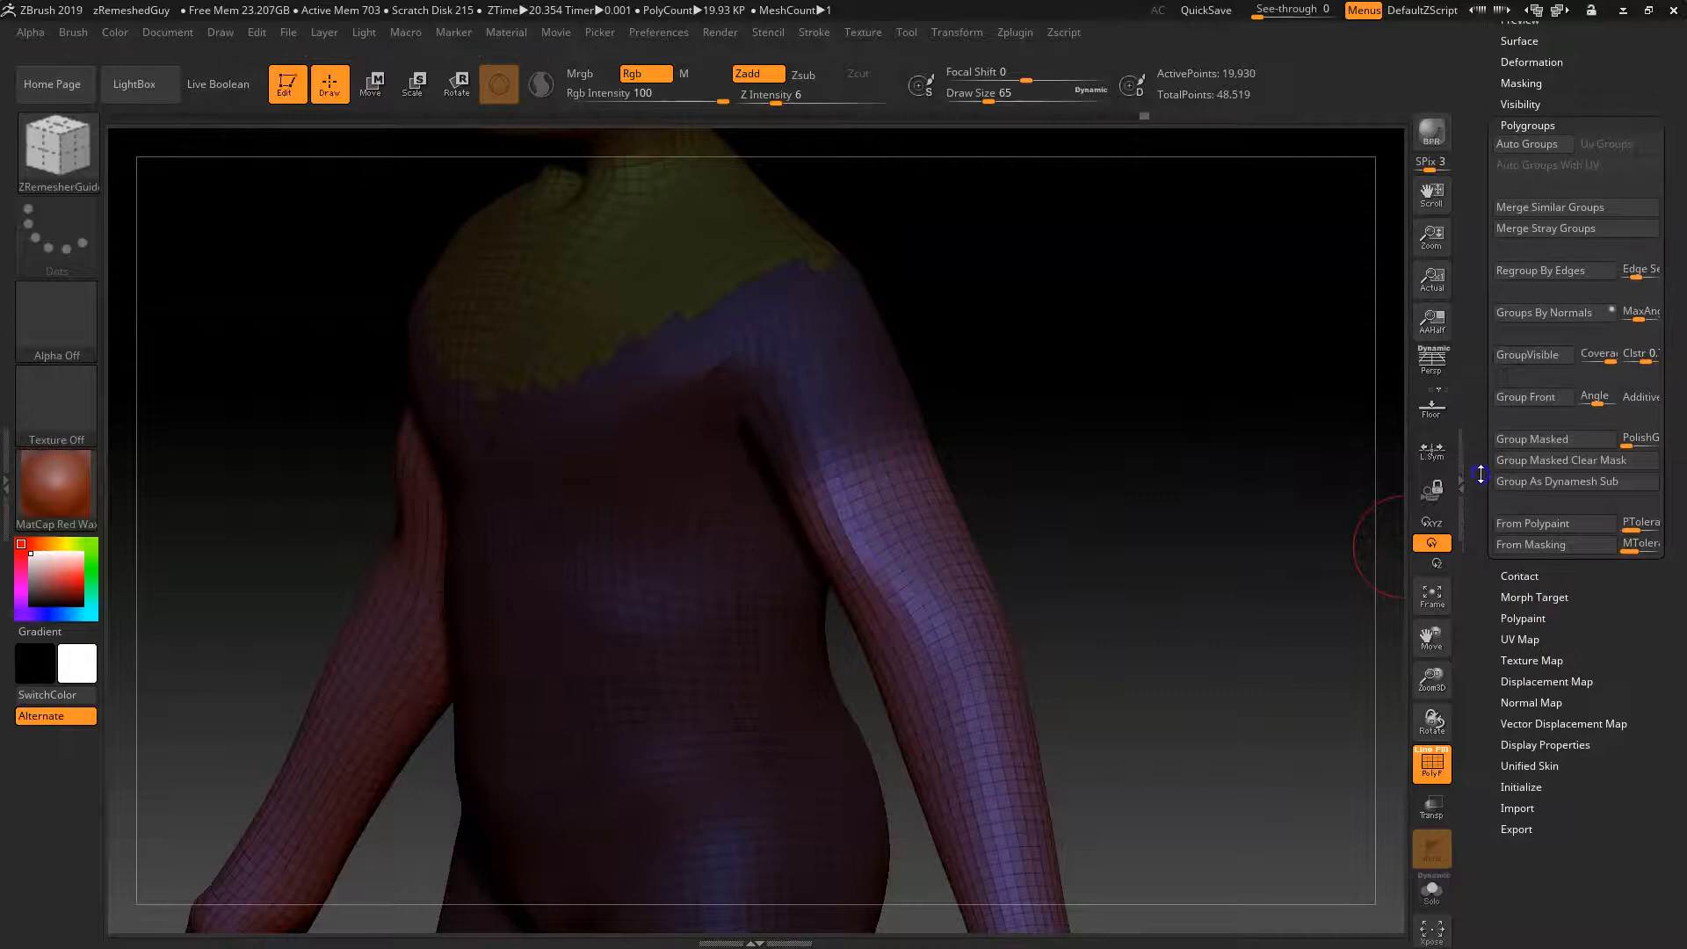
click(1530, 394)
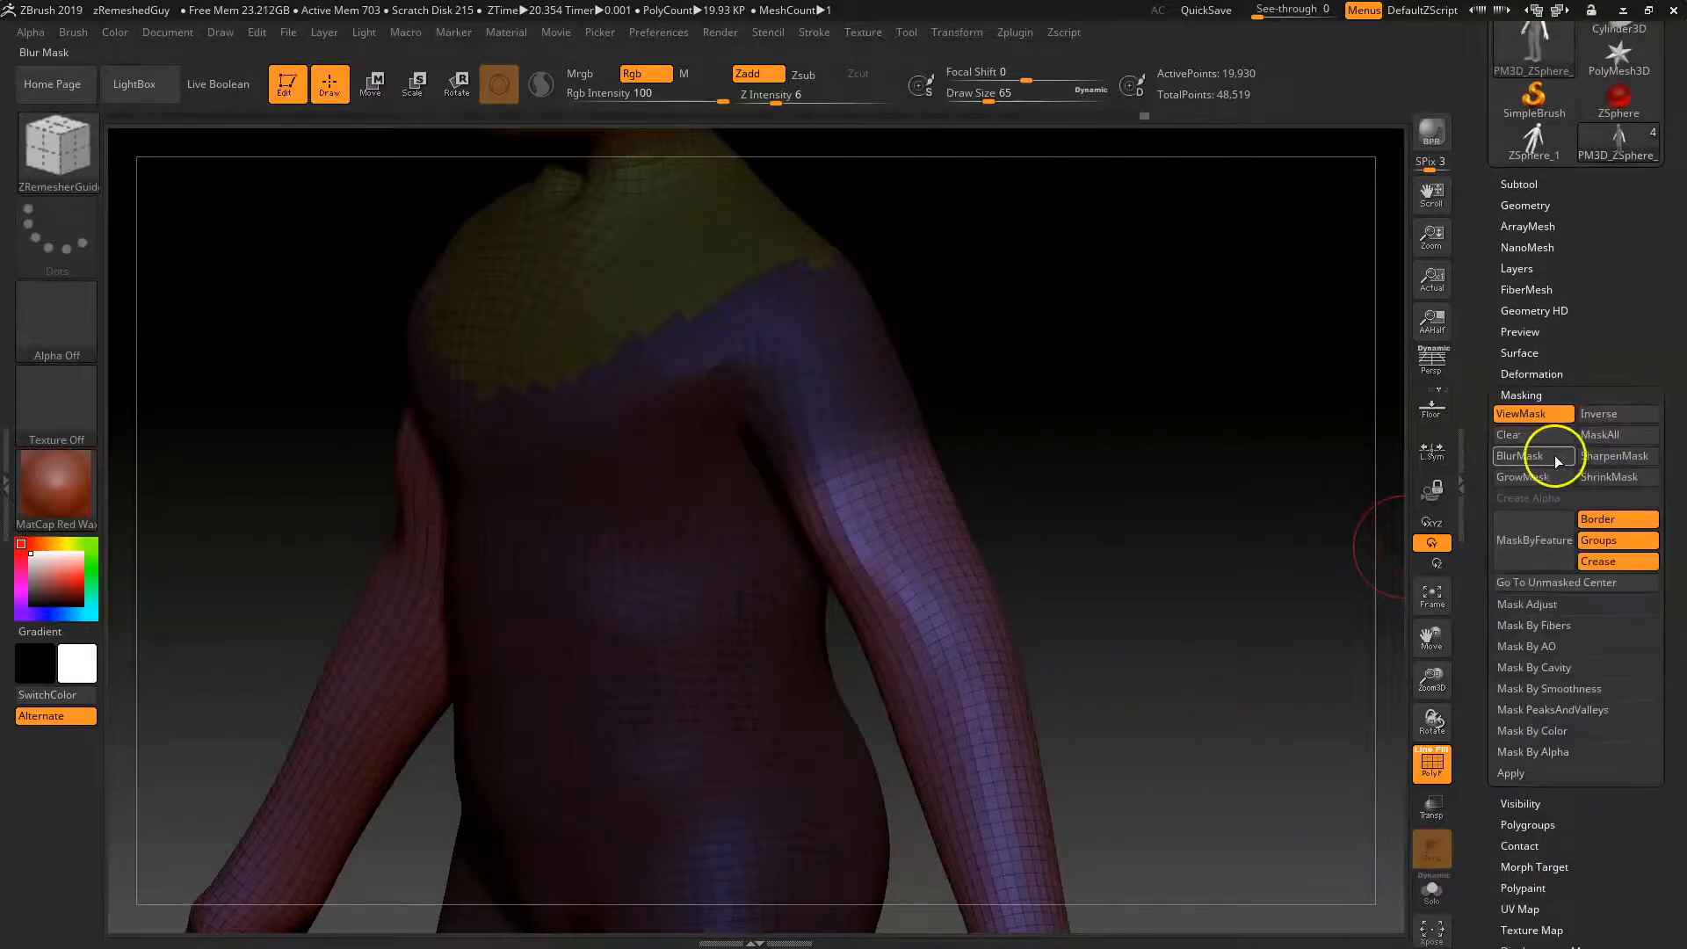
click(1621, 455)
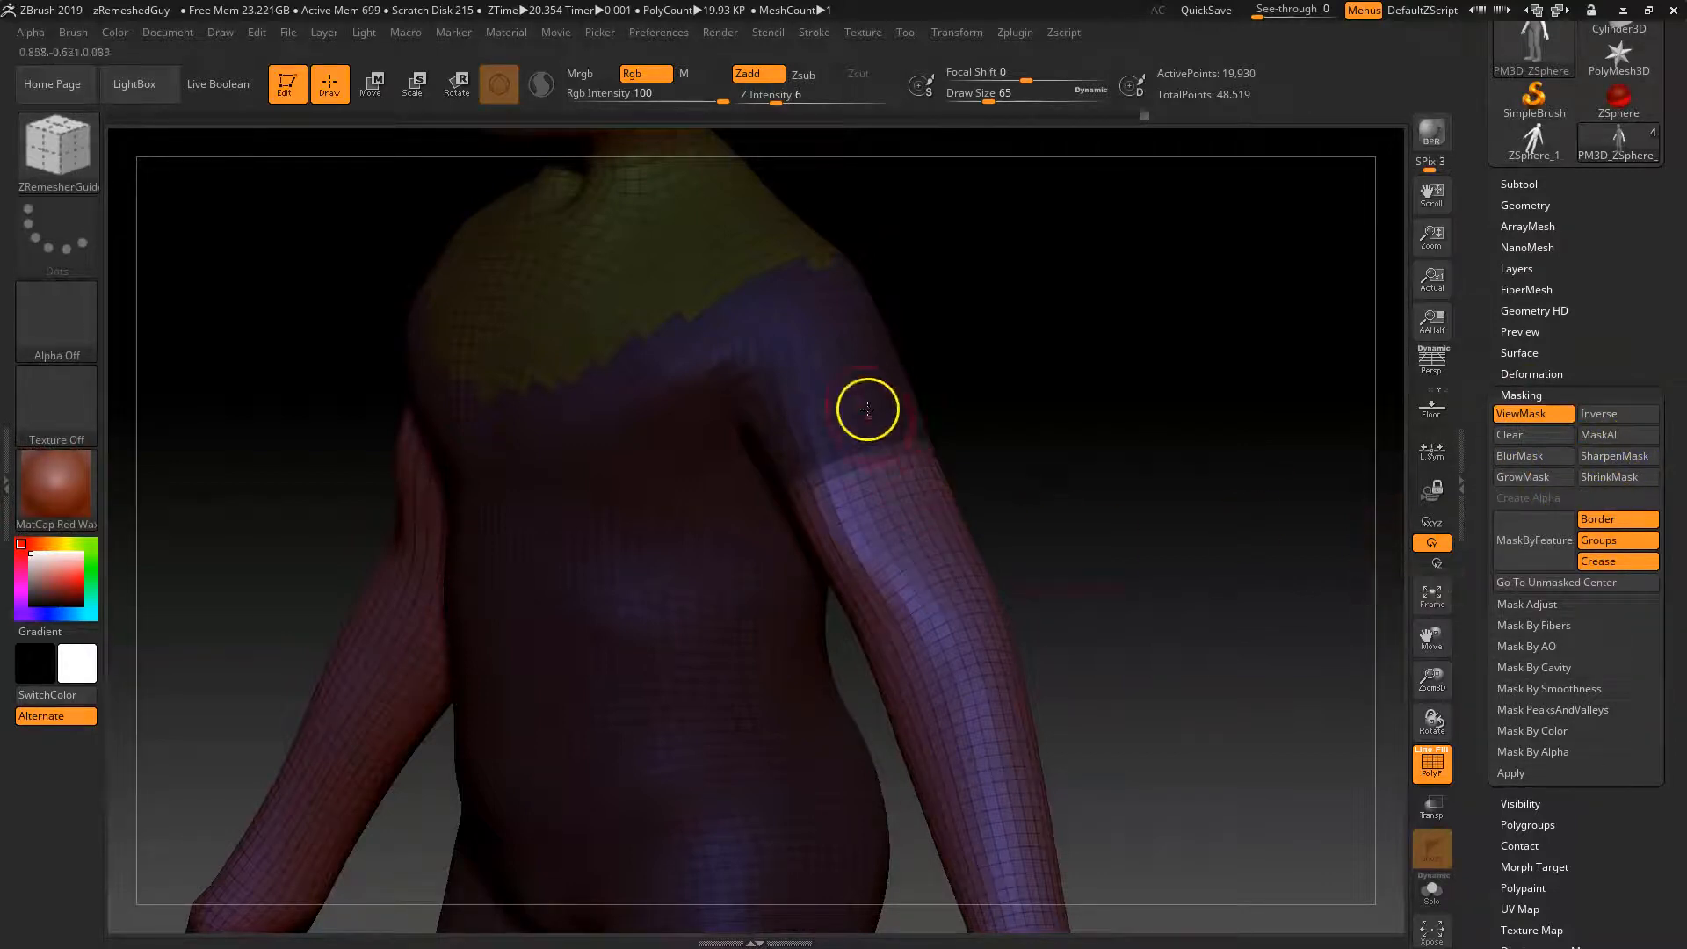
shift+drag(1085, 451, 1099, 448)
Try turning the masked body into its own polygroup with Group Masked Clear Mask, and undo that grouping.
click(1525, 395)
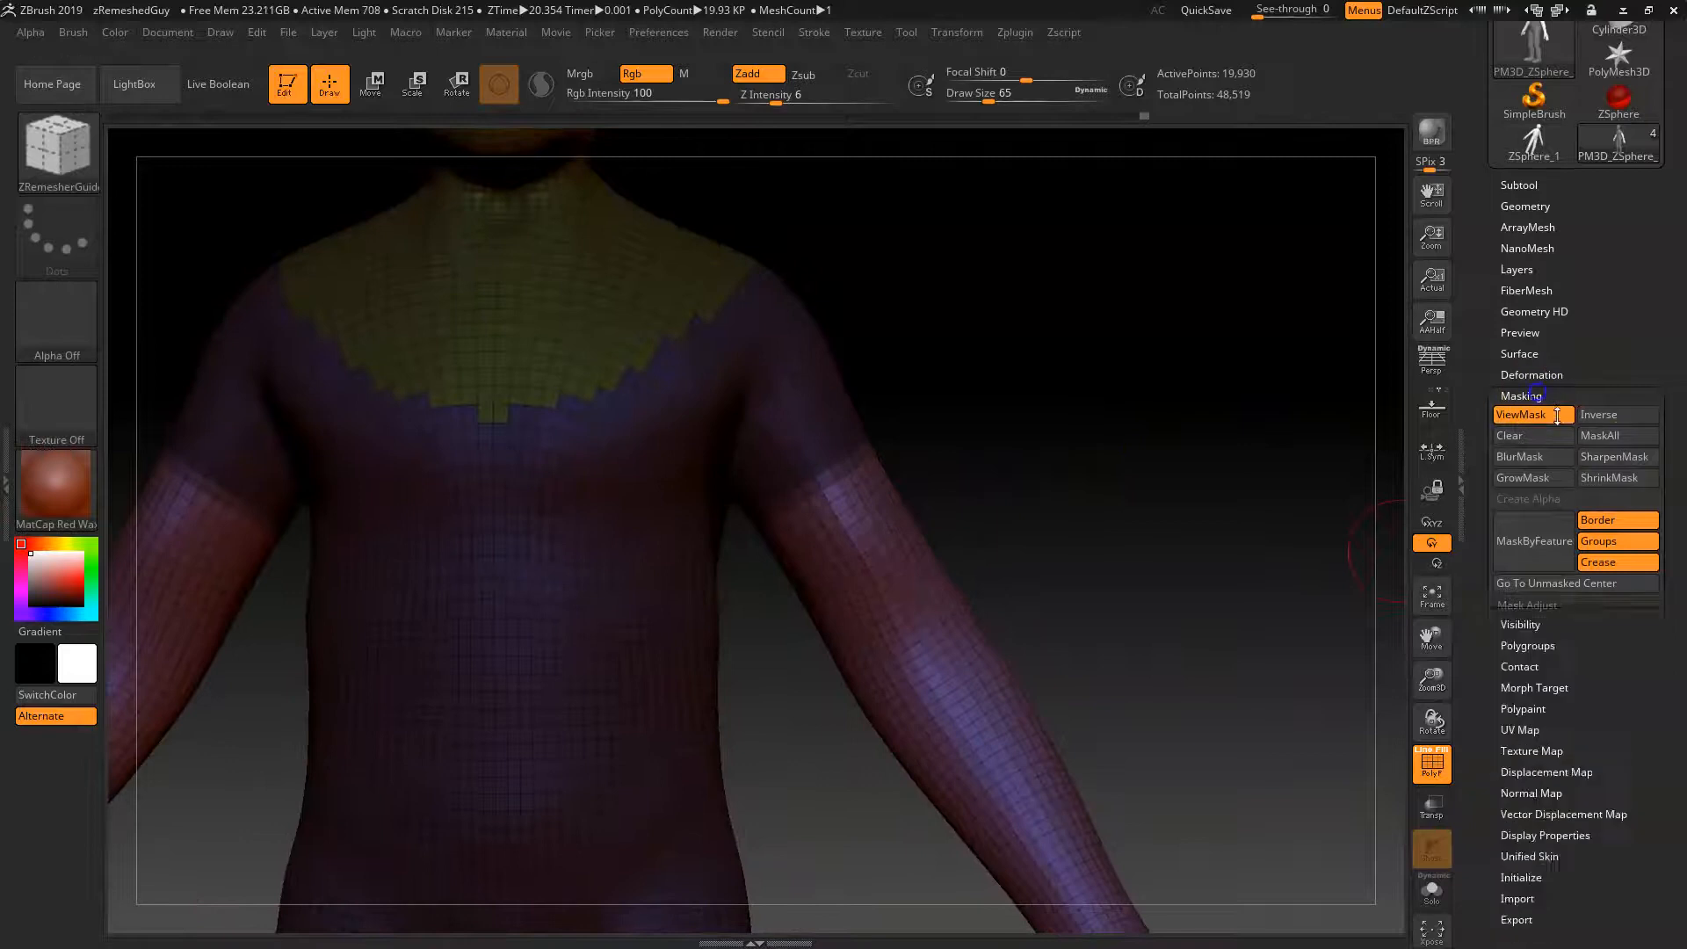
click(1537, 431)
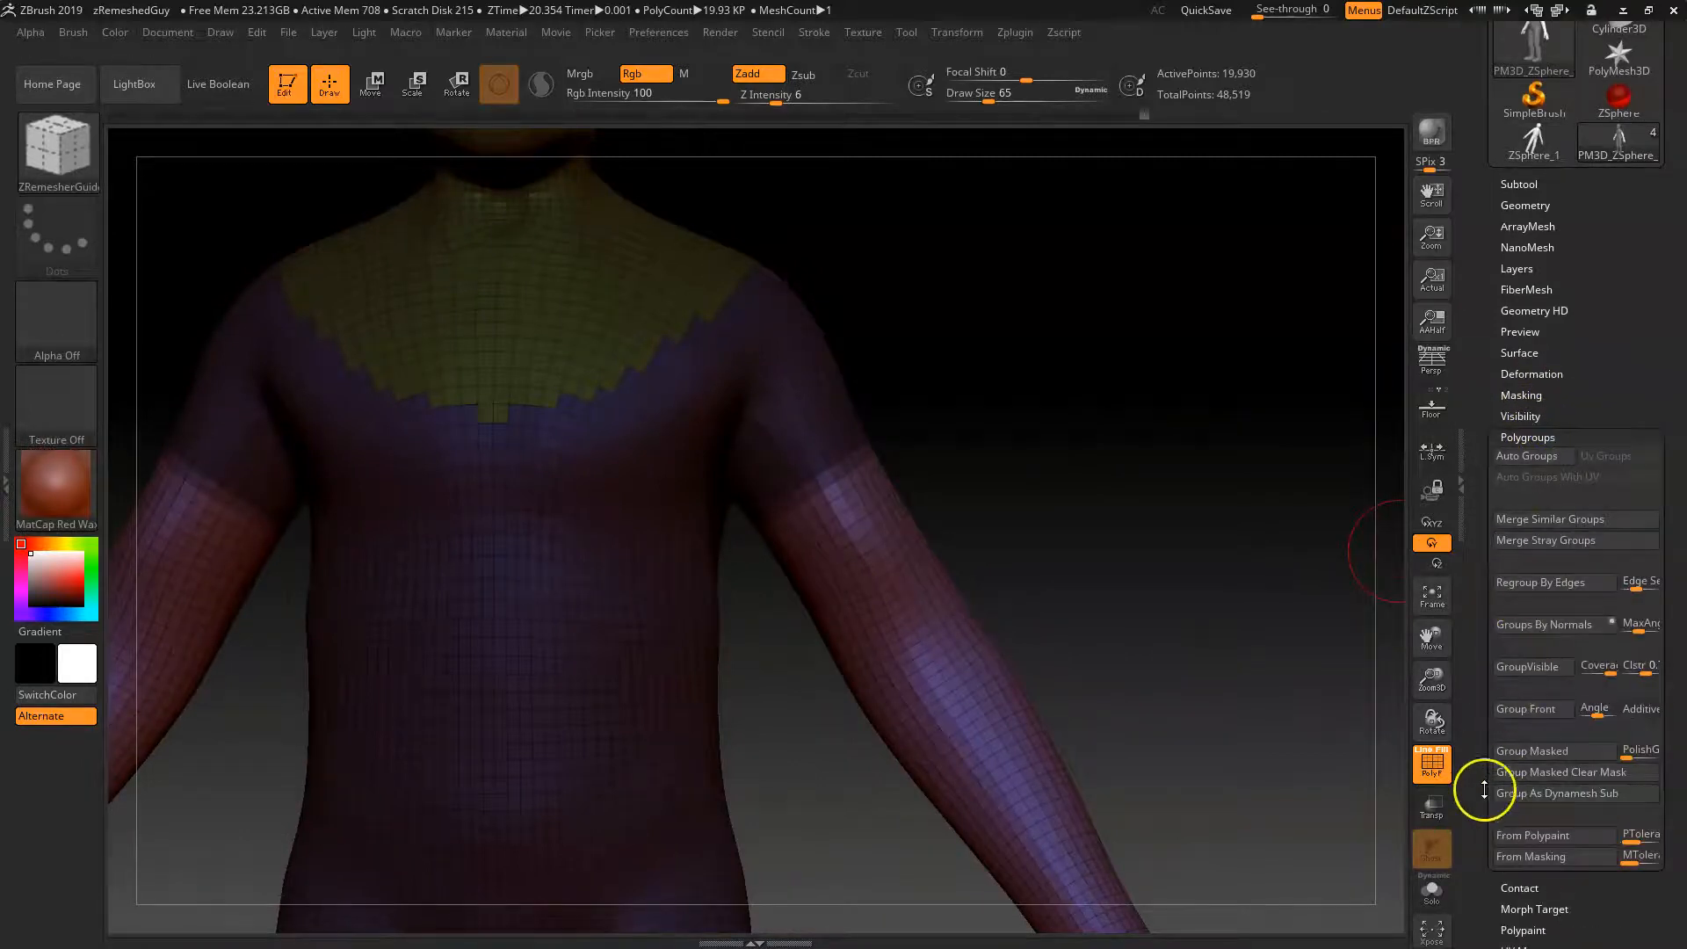
scroll(1484, 789, down, 1)
click(1547, 732)
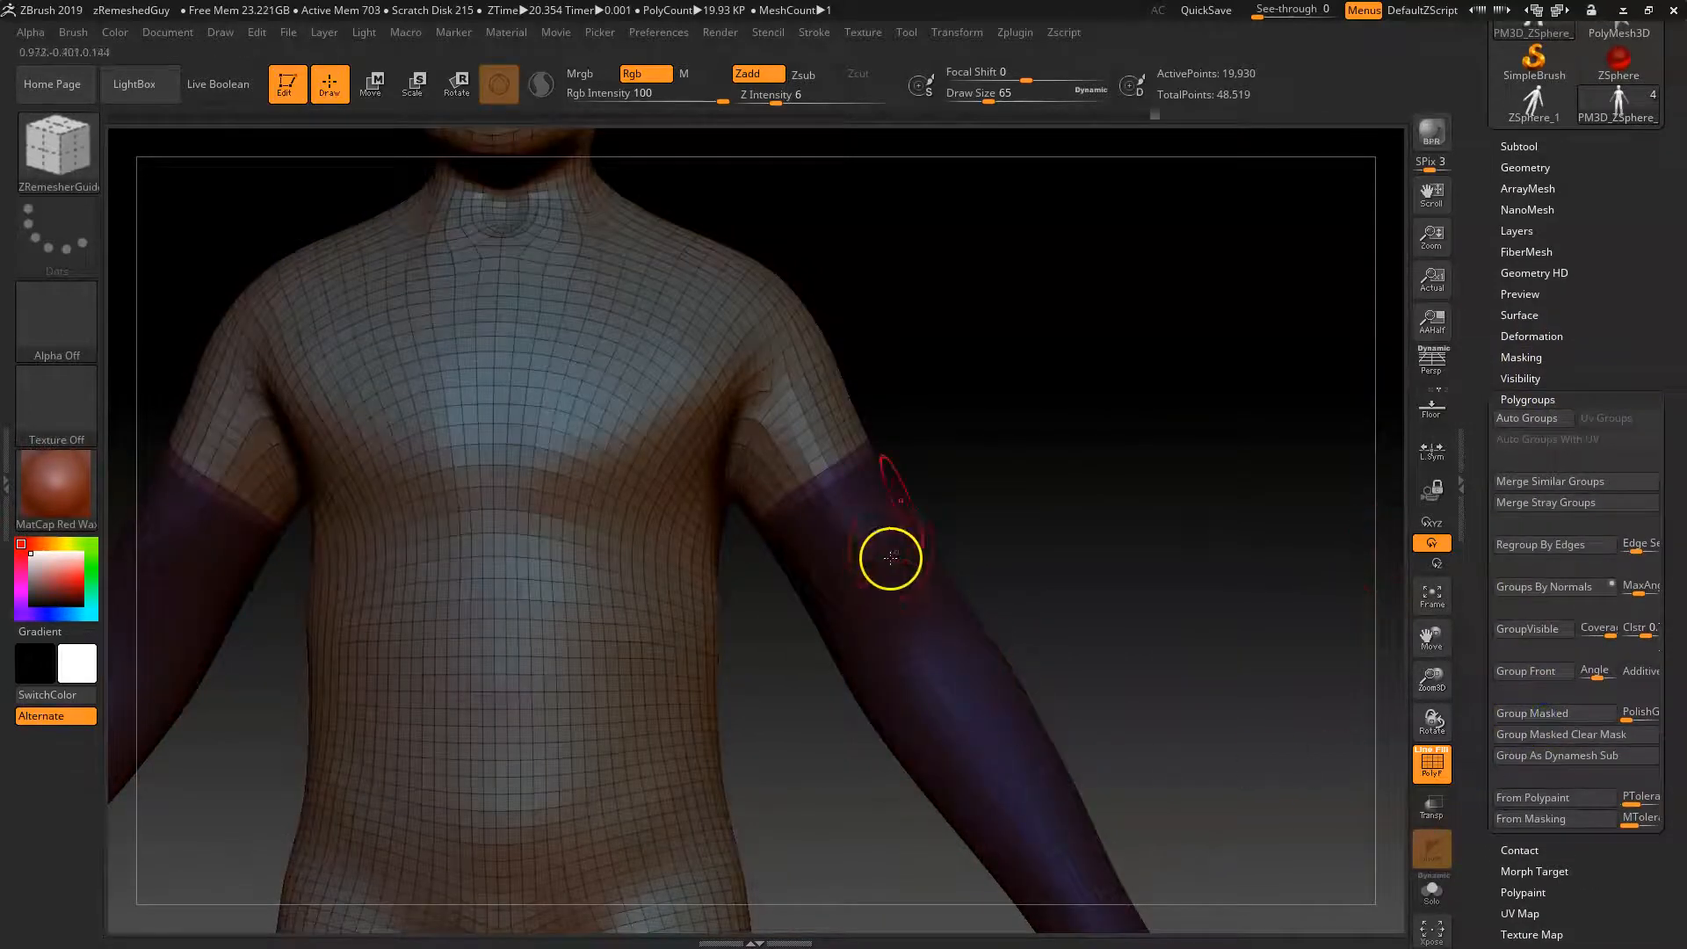
mouse_move(1084, 528)
alt+mouse_down()
mouse_move(945, 474)
mouse_move(1085, 538)
alt+mouse_up()
drag(1119, 644, 1100, 648)
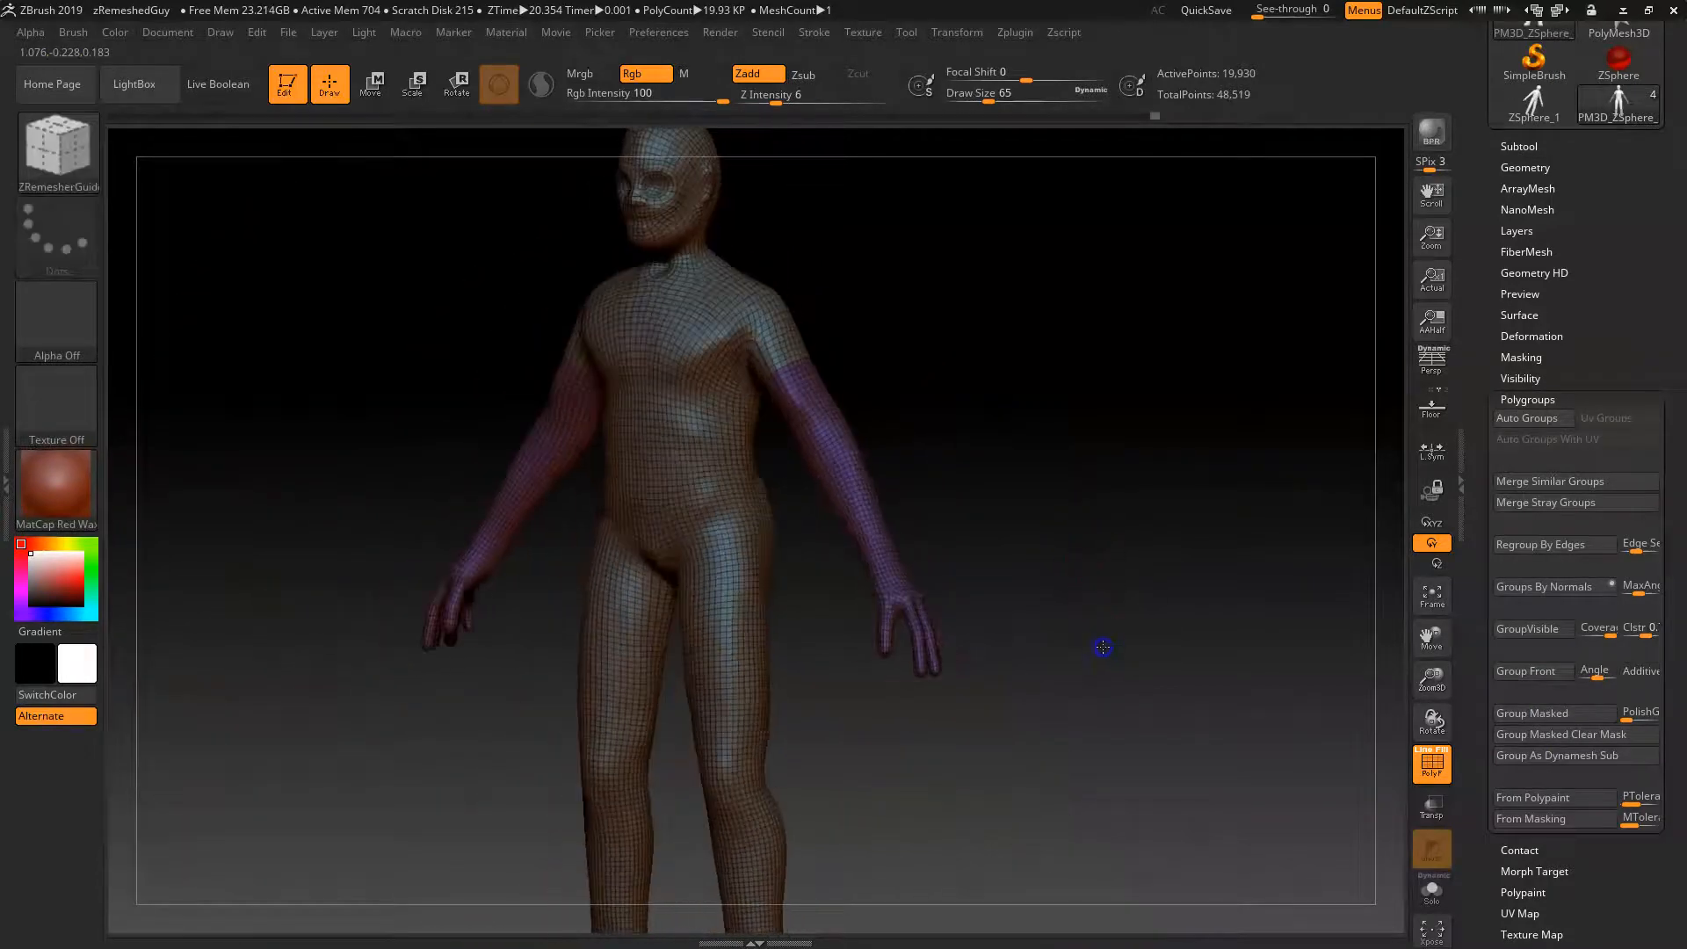
key(ctrl+z)
Invert the mask to cover both arms below mid-upper arm and turn them into their own polygroup with Group Masked.
ctrl+click(1121, 633)
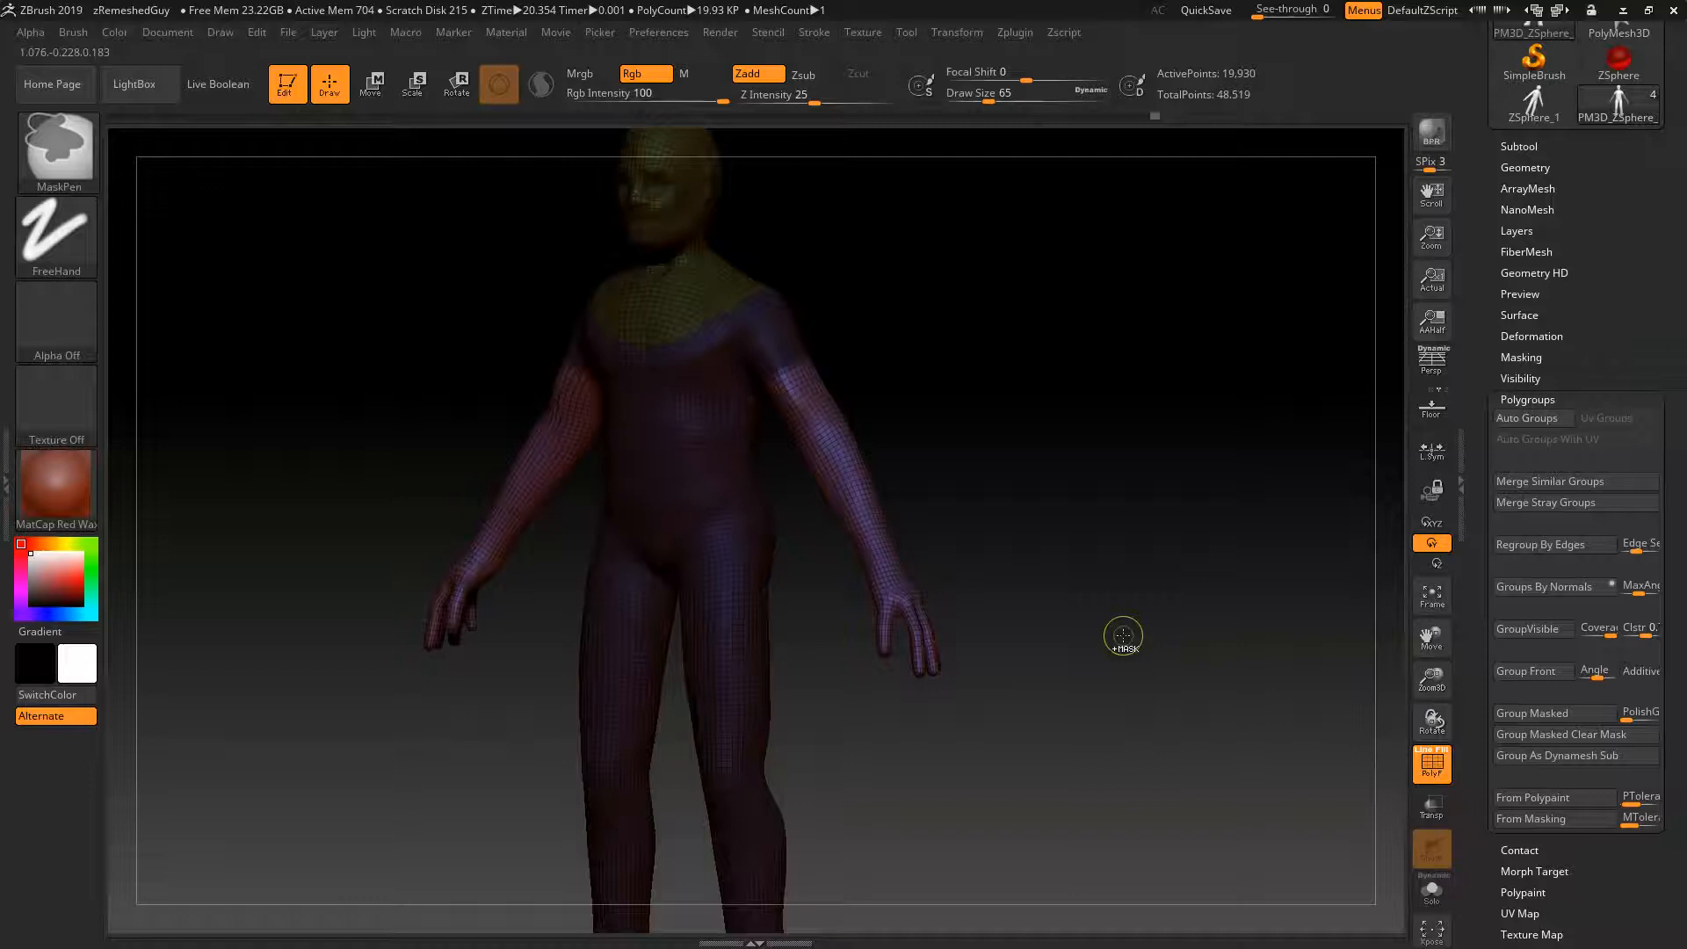
mouse_move(1070, 516)
alt+mouse_down()
mouse_move(1089, 644)
mouse_move(1111, 610)
mouse_move(1019, 595)
alt+mouse_up()
mouse_move(967, 685)
mouse_down()
mouse_move(1059, 681)
mouse_move(989, 684)
mouse_up()
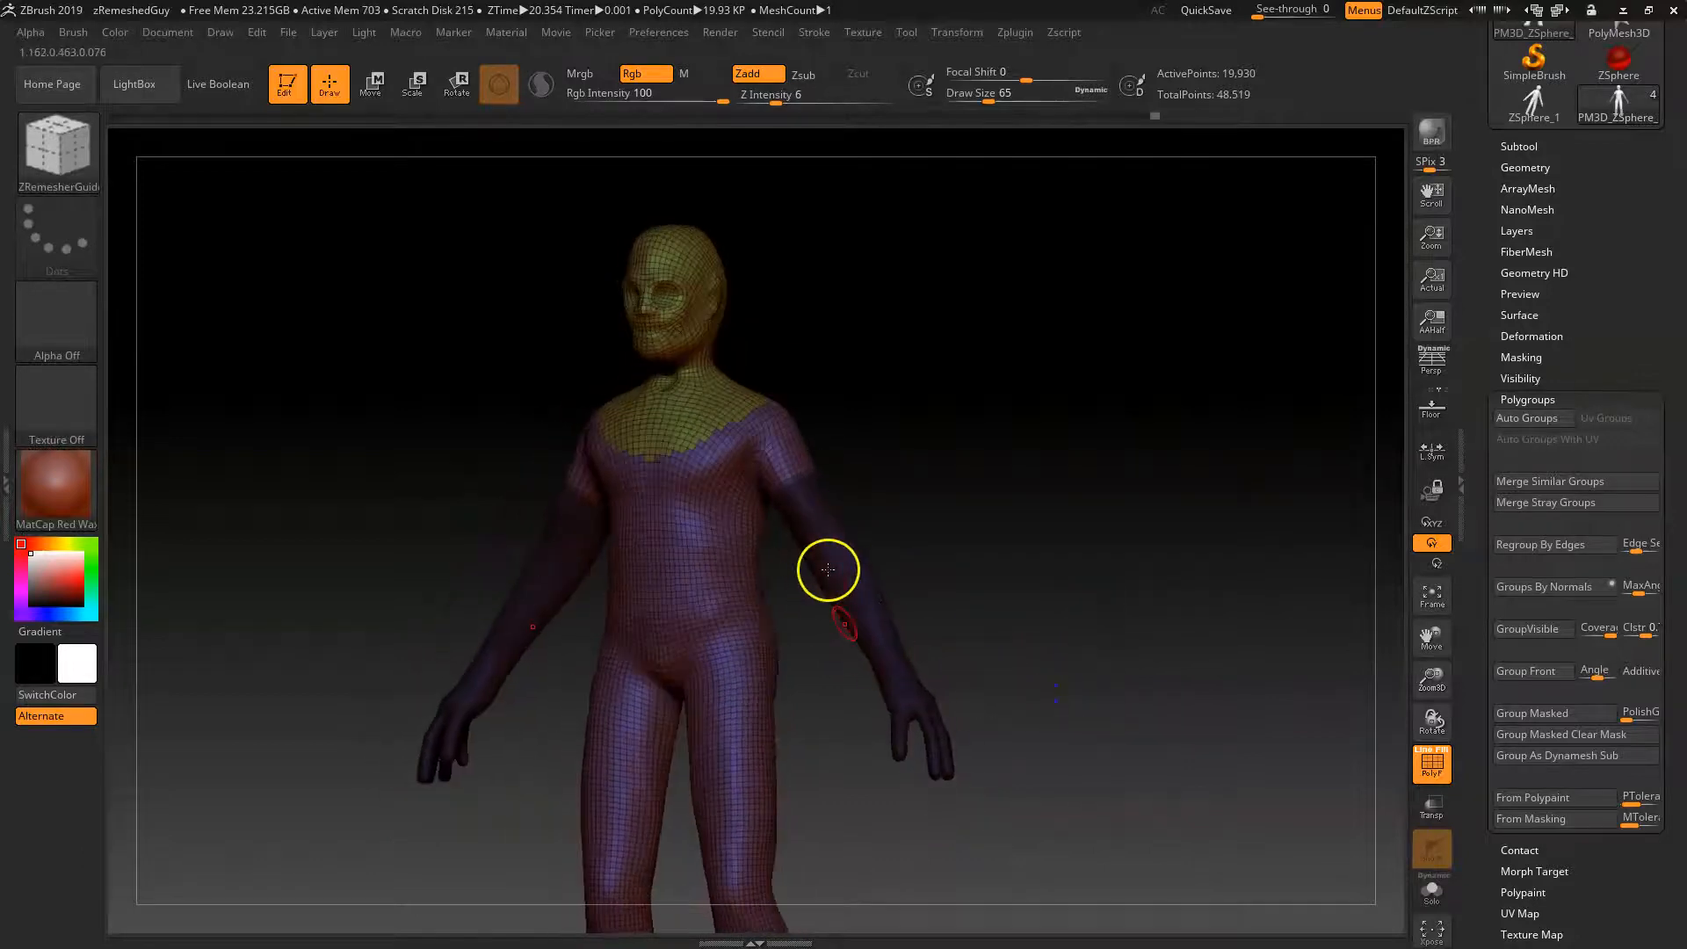
click(1547, 714)
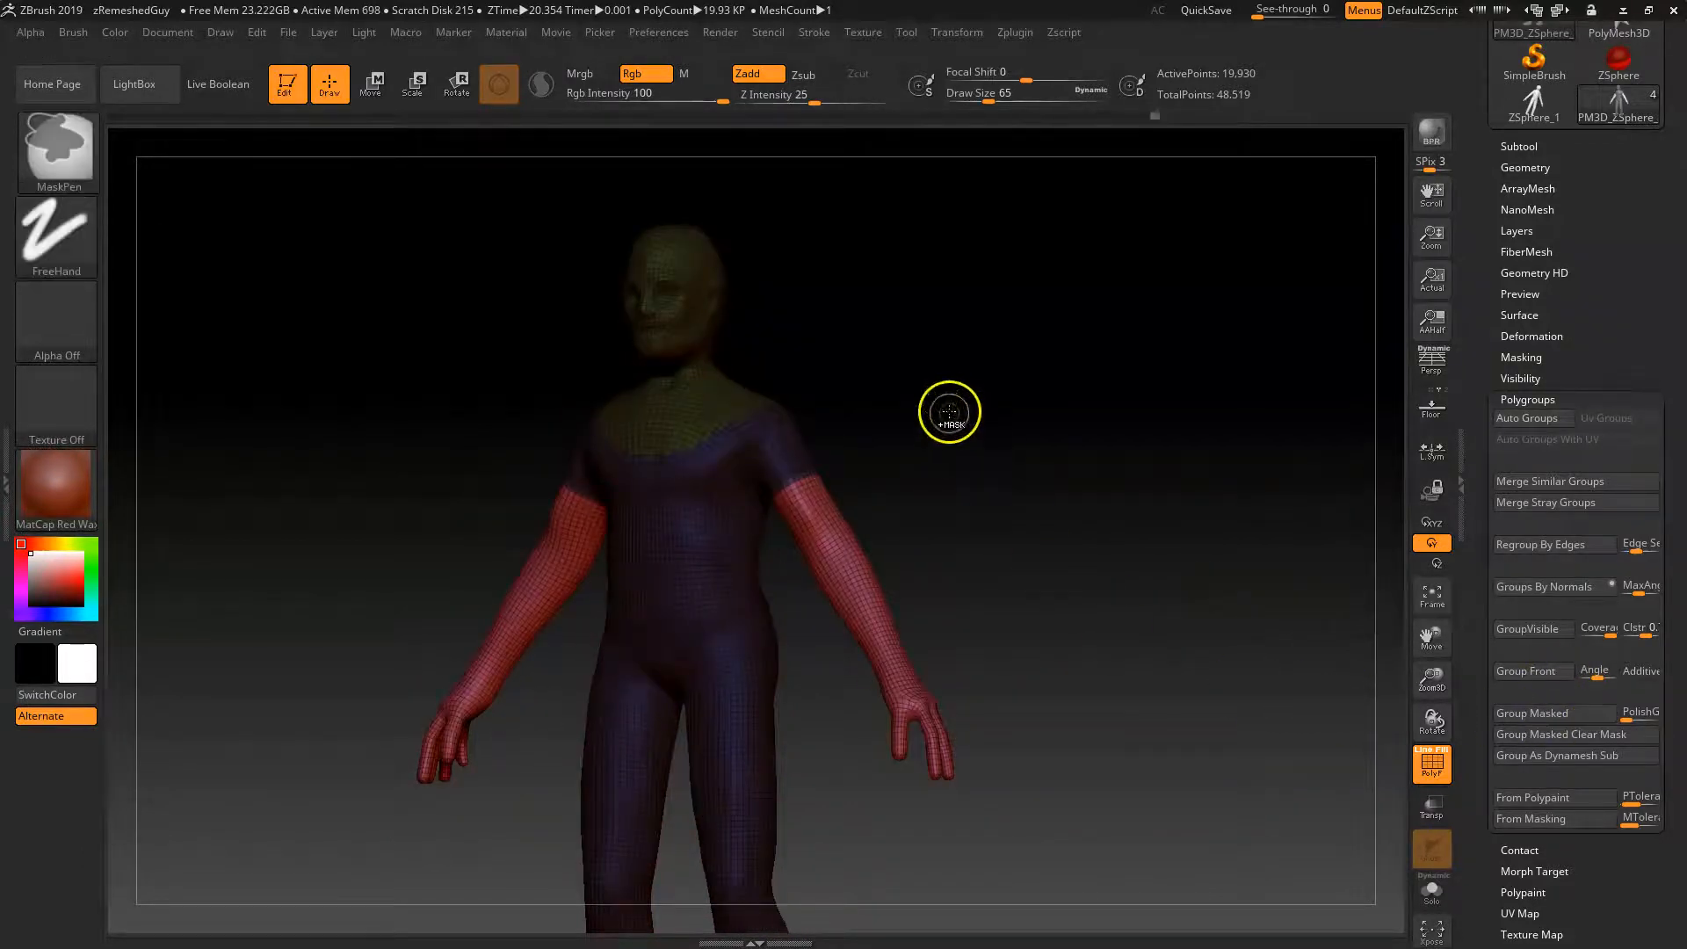
ctrl+click(1061, 619)
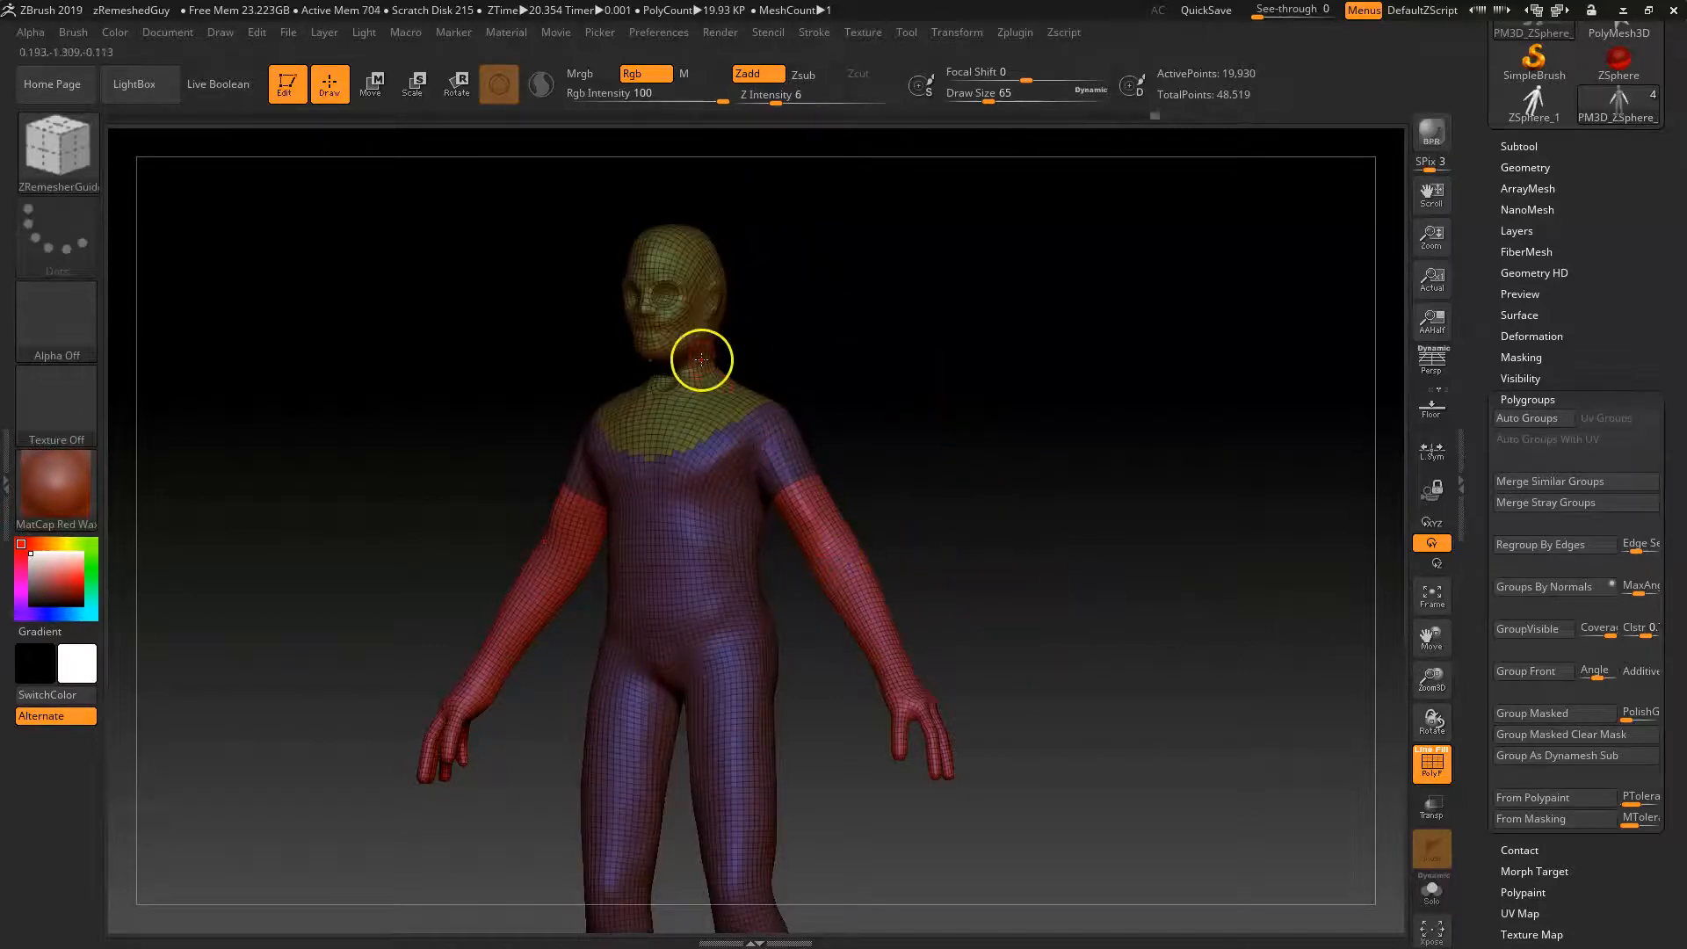
Mask both feet up to the ankles.
alt+drag(1066, 595, 1071, 394)
drag(892, 534, 931, 692)
ctrl+drag(728, 780, 915, 629)
drag(1044, 708, 1044, 749)
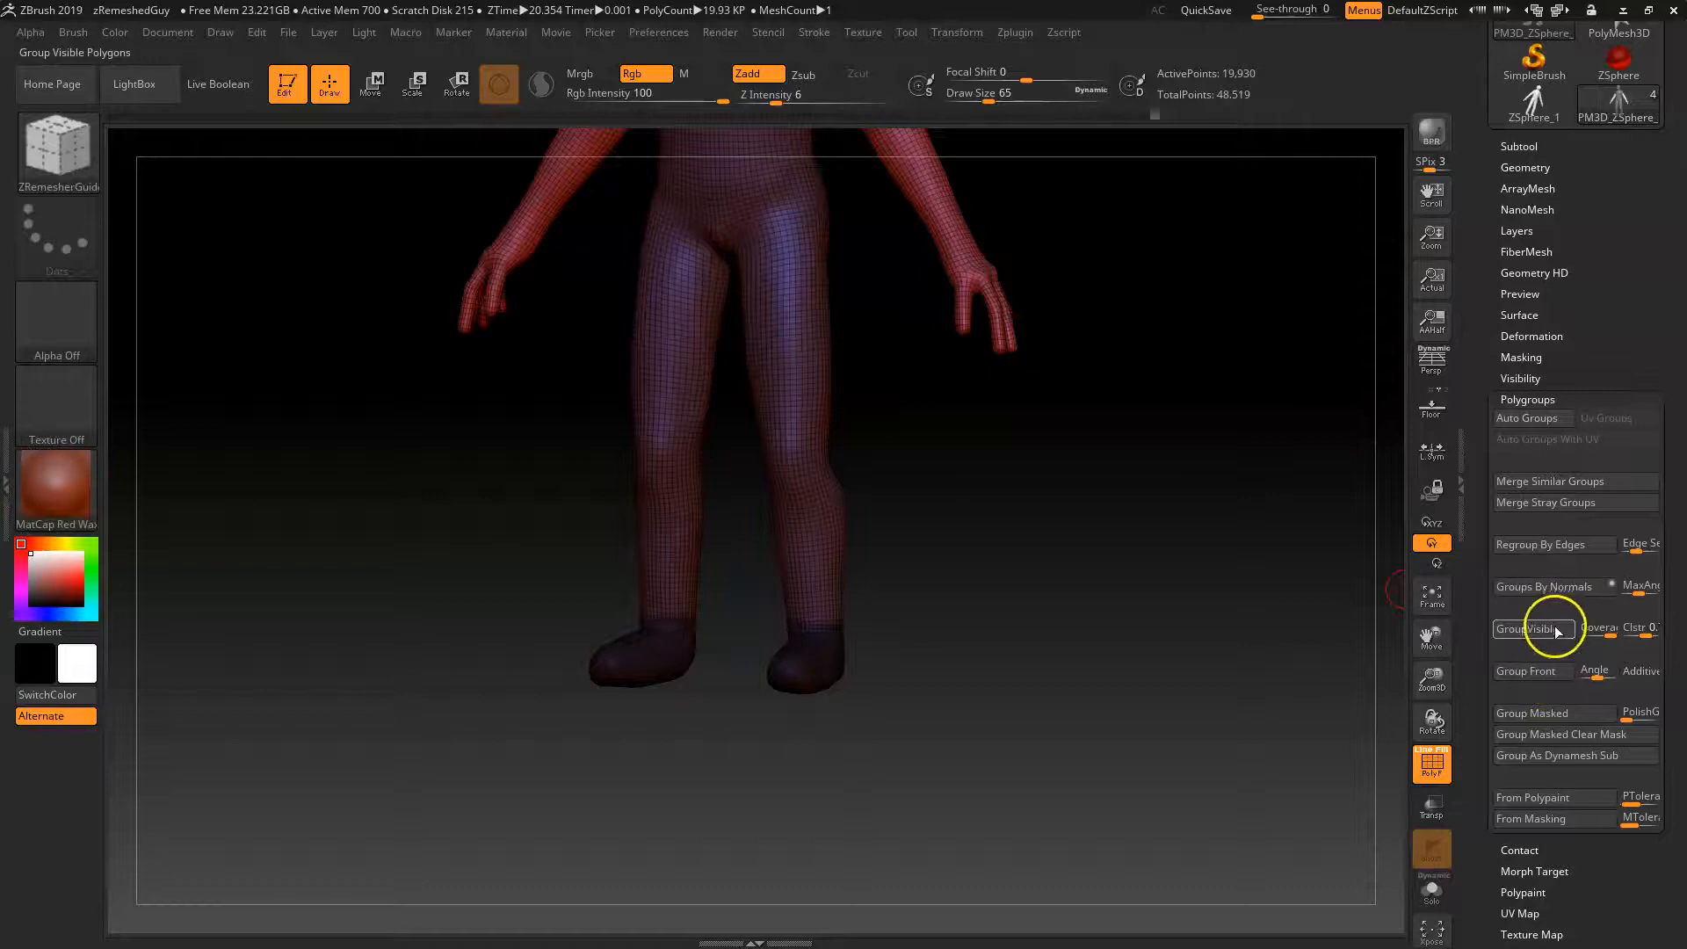
Turn the masked feet into their own polygroup with Group Masked and clear the mask from the whole body.
click(1569, 710)
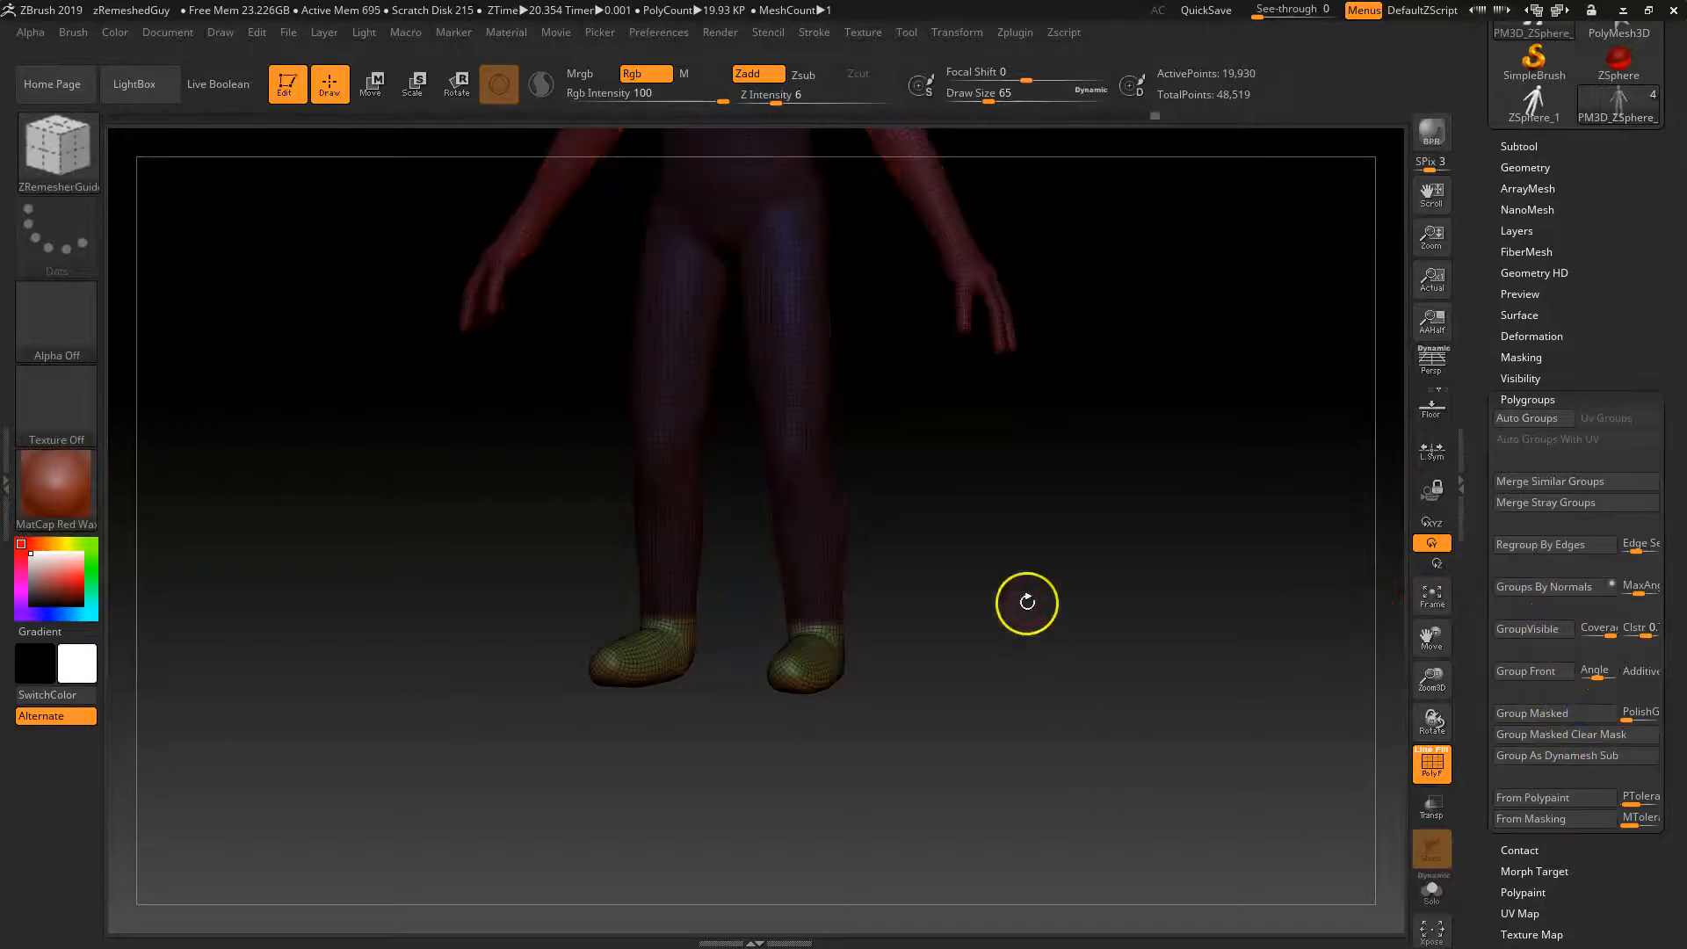
key(f)
ctrl+drag(1094, 497, 1134, 574)
alt+drag(1110, 641, 1043, 788)
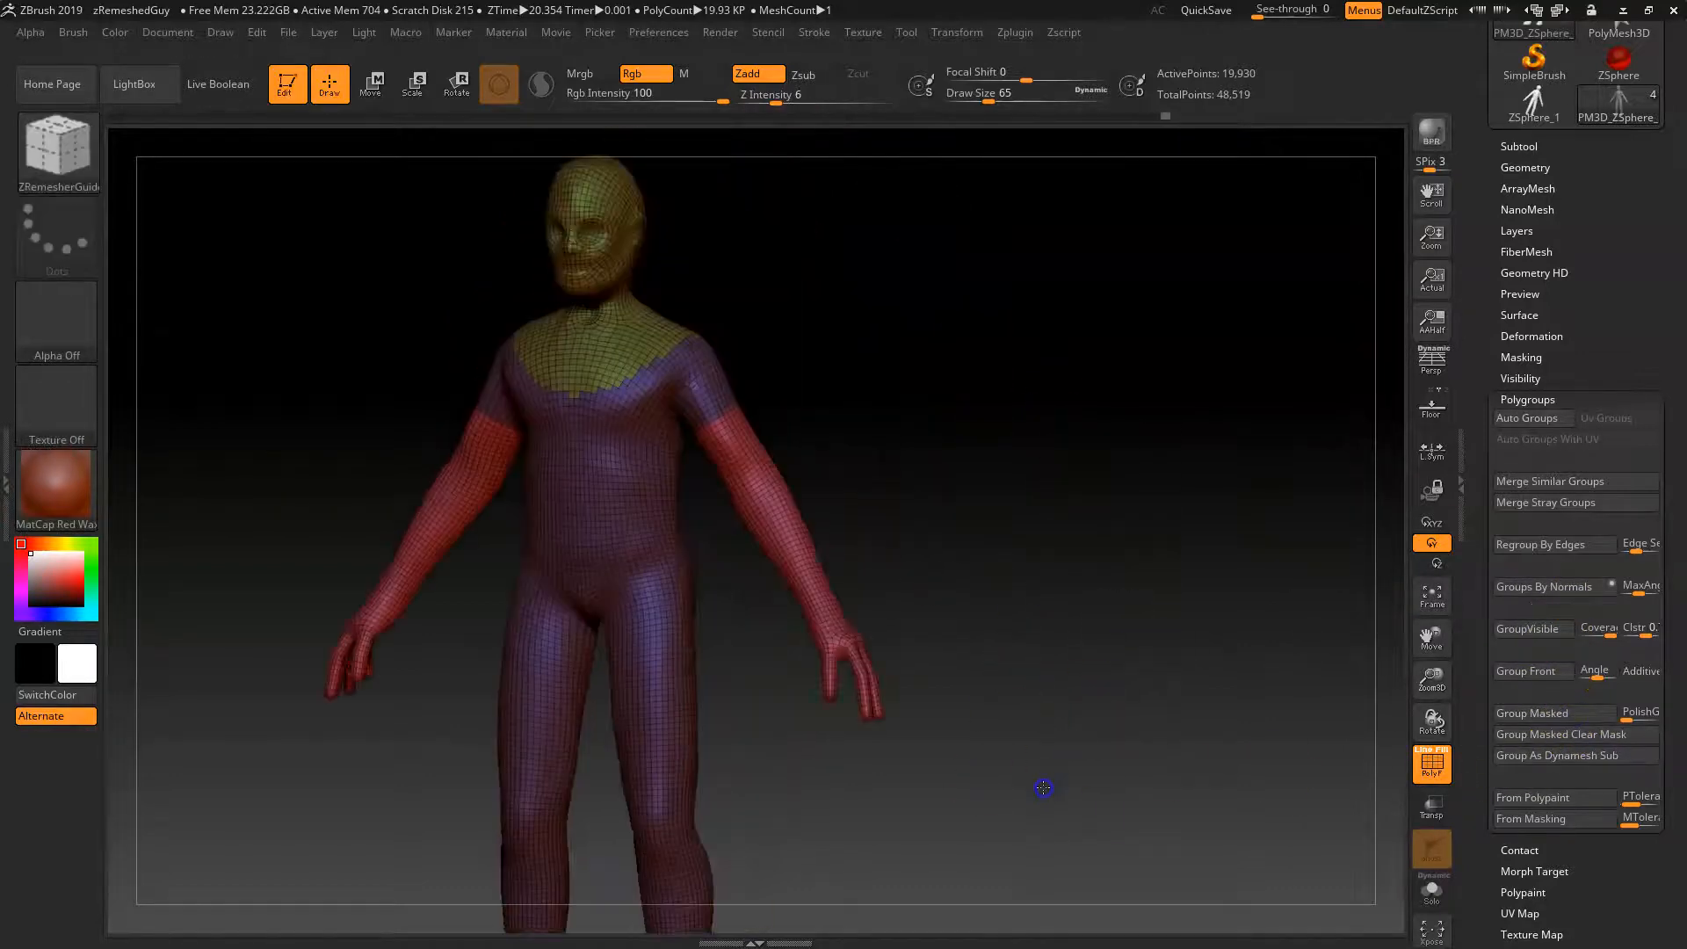
alt+drag(1065, 705, 896, 730)
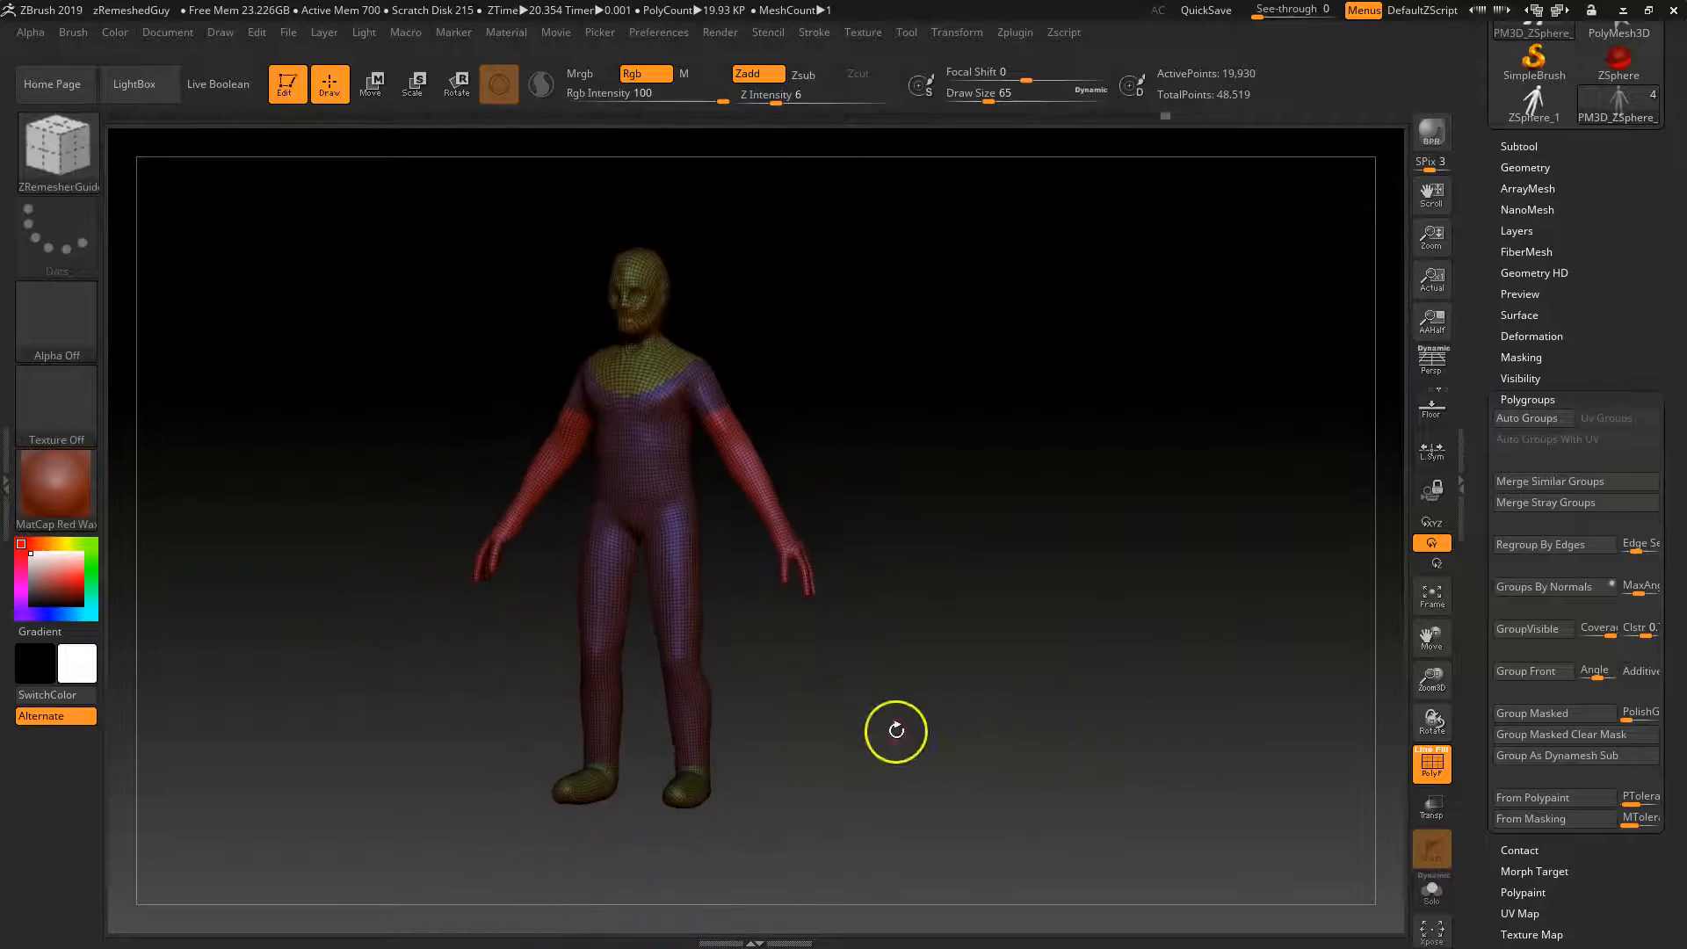
Split the body into separate subtools by polygroup with Groups Split, accepting the non-undoable operation.
click(1527, 398)
drag(1539, 132, 1543, 386)
click(1533, 406)
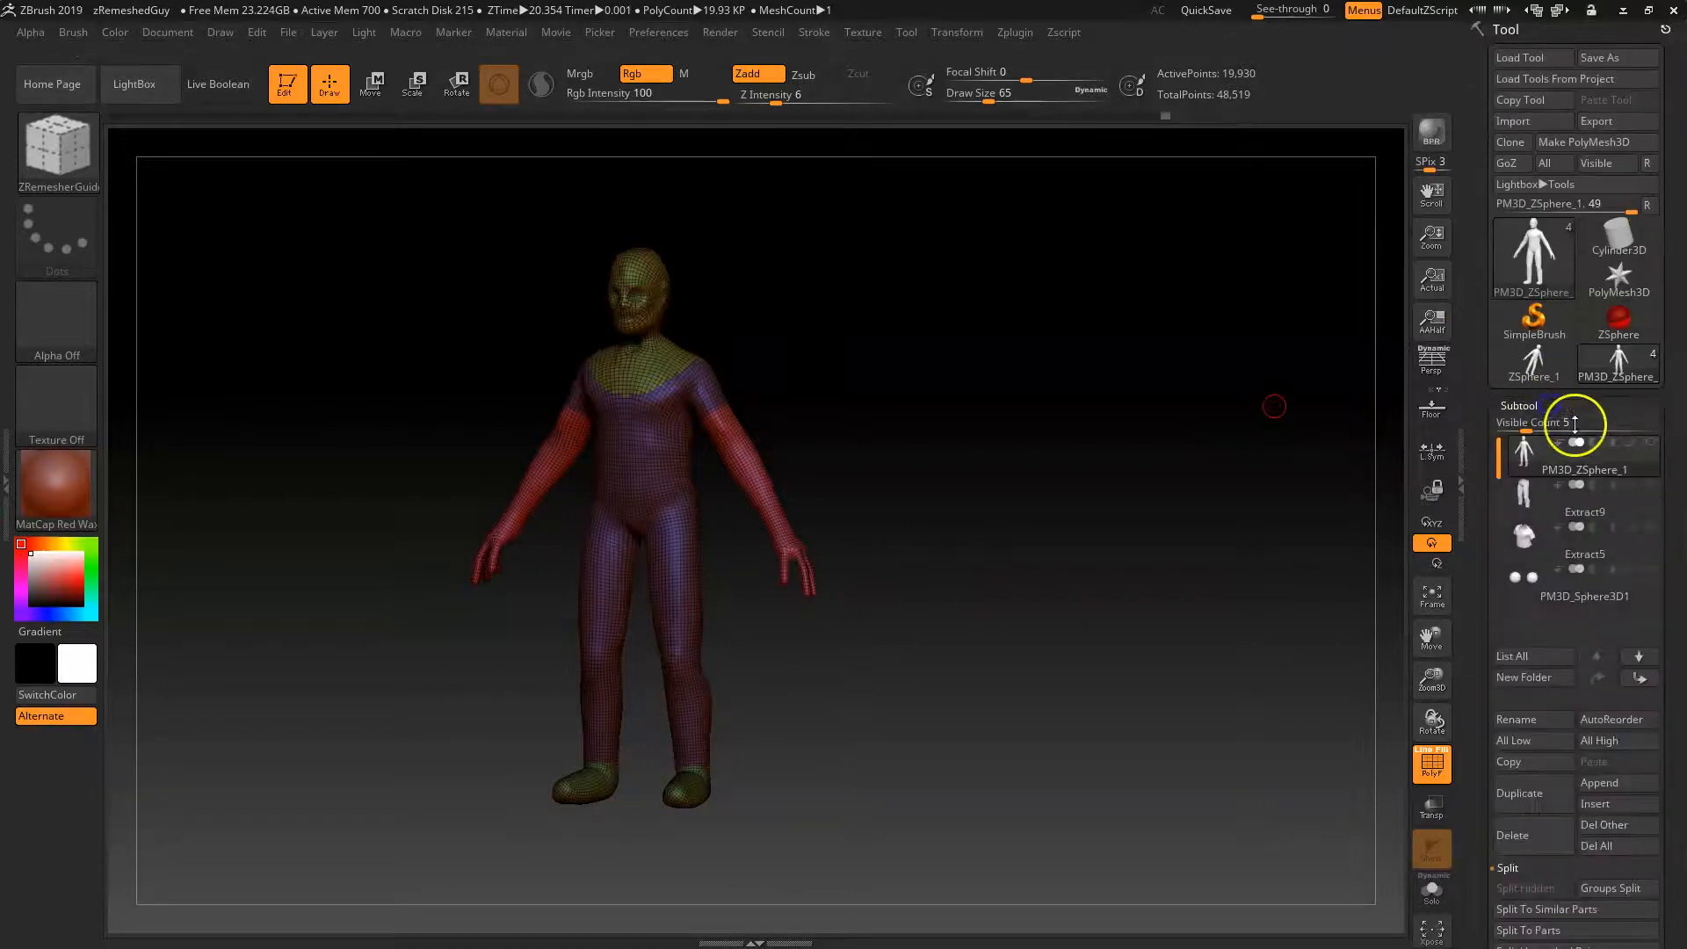
drag(1482, 774, 1509, 693)
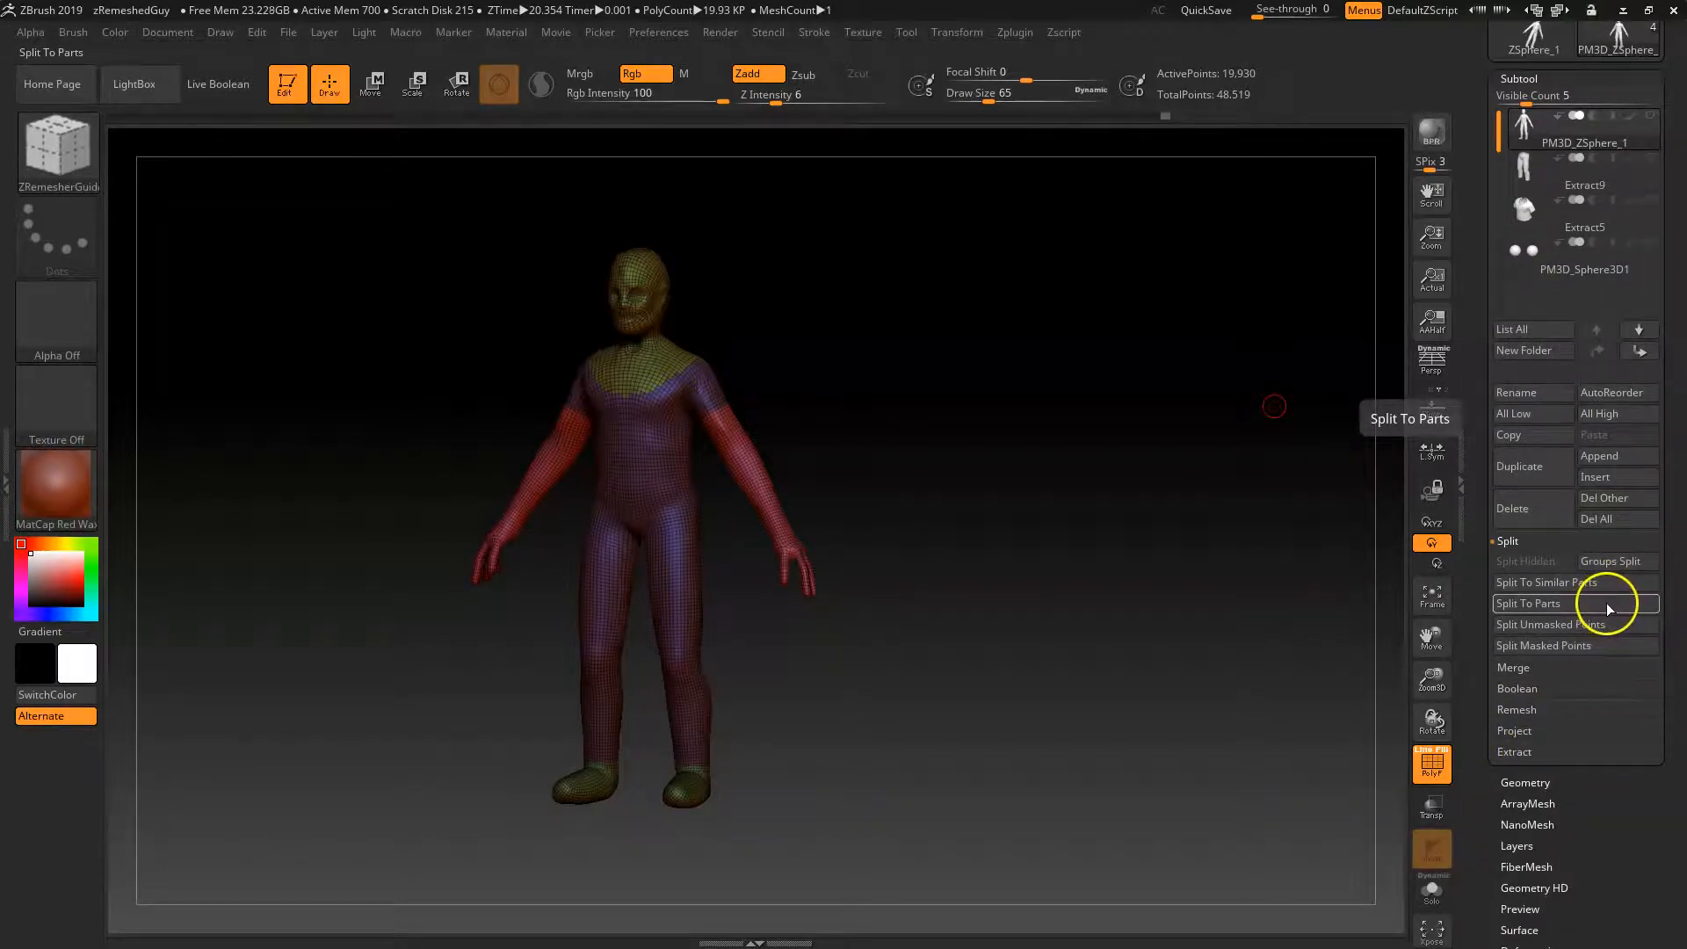
click(1631, 562)
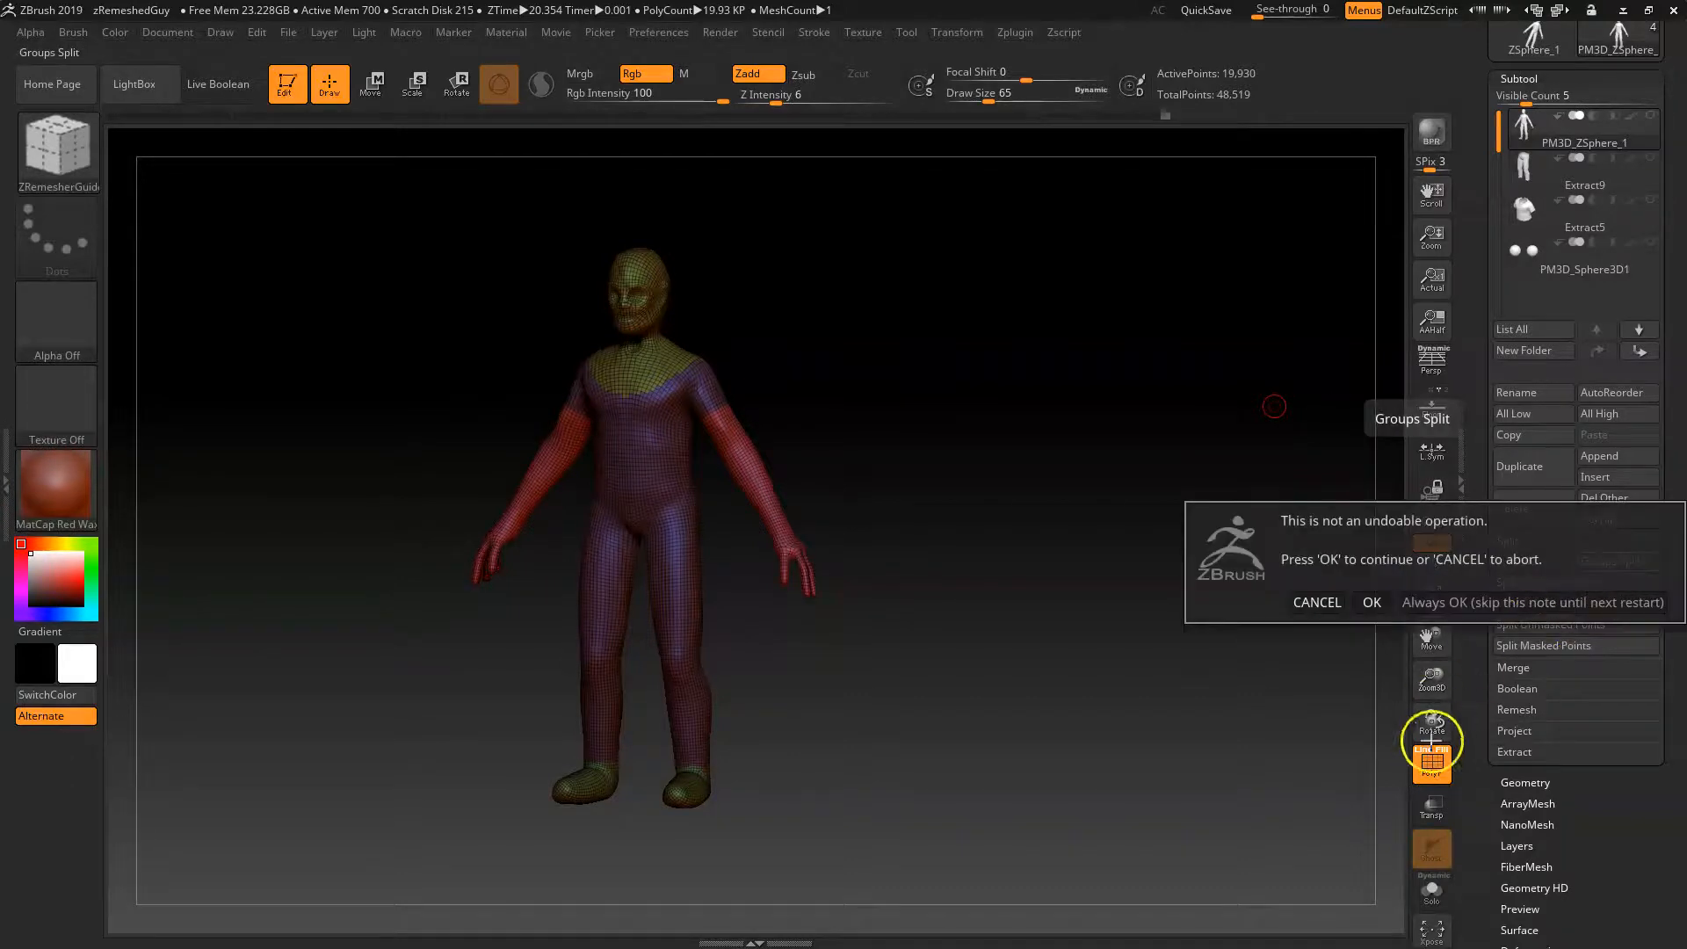
click(1379, 591)
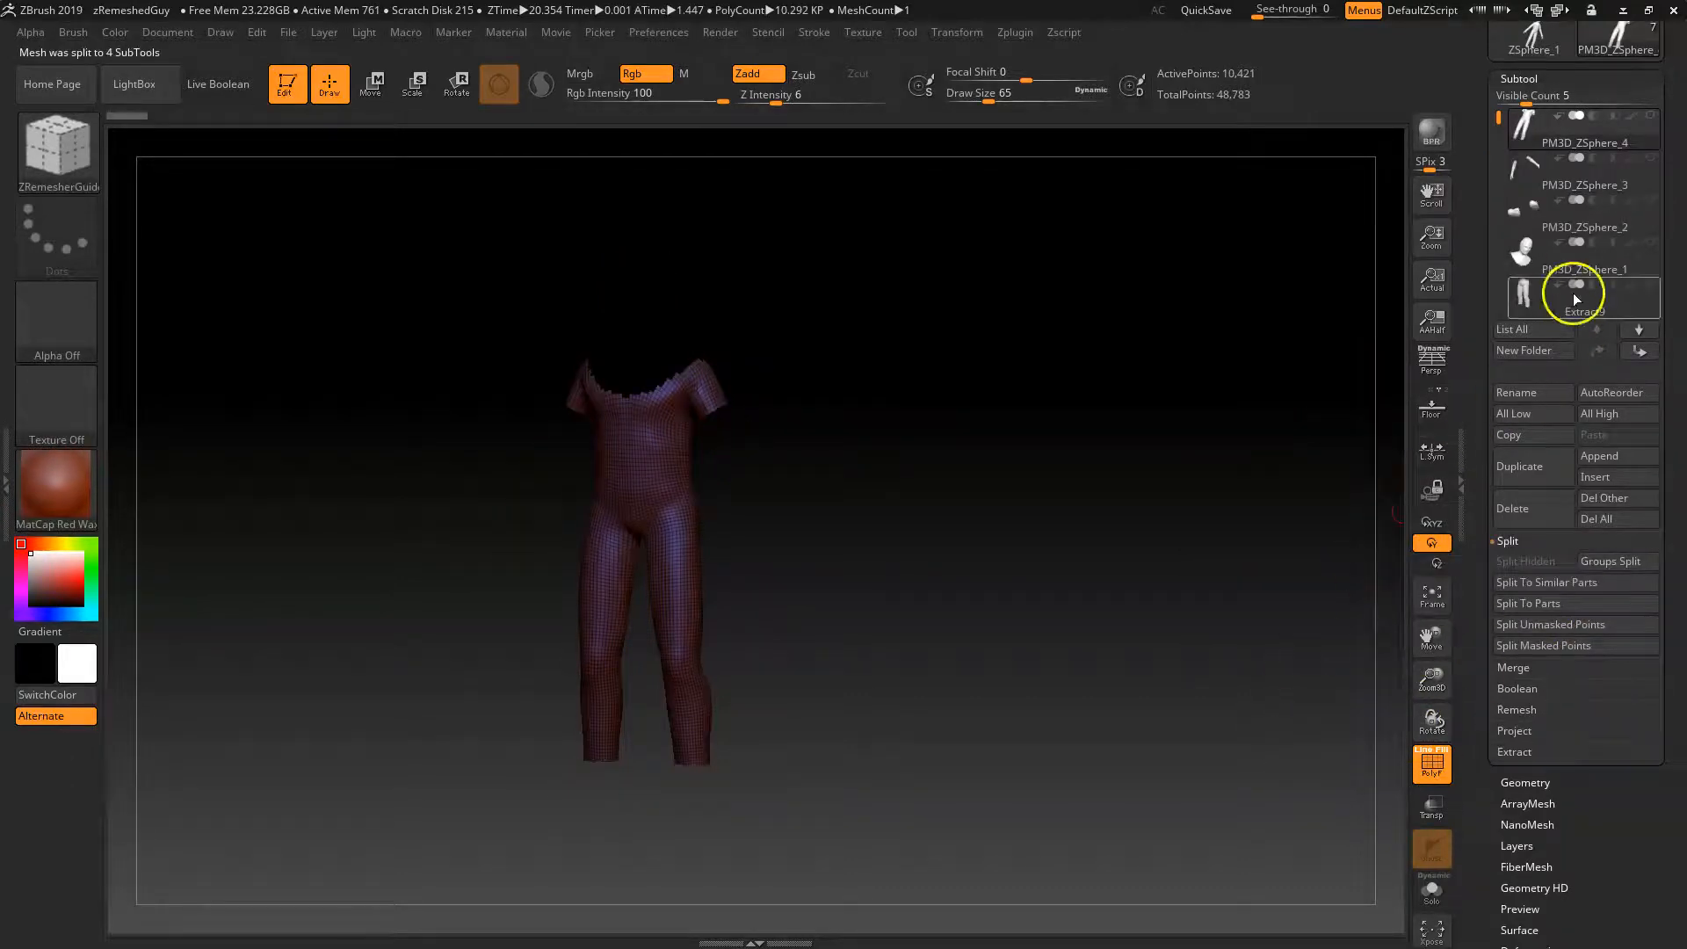
Go through the split subtools one by one to examine the arms, feet, head and torso-and-legs pieces.
click(1531, 164)
click(1523, 223)
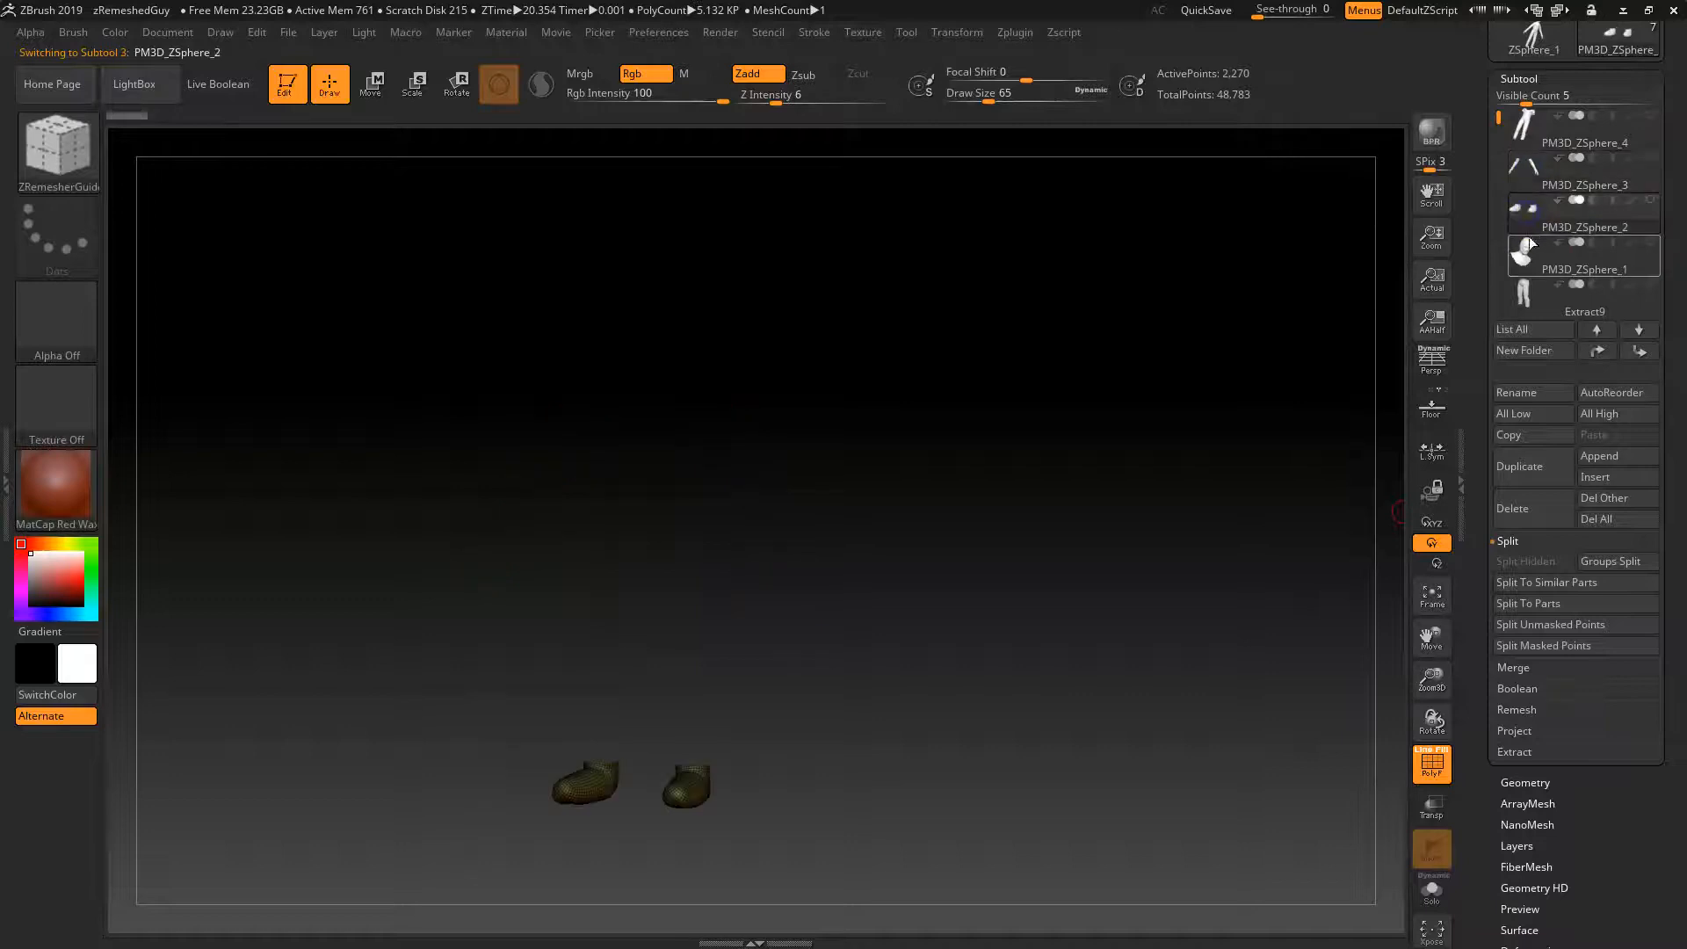
click(1529, 257)
click(1528, 211)
click(1525, 165)
click(1526, 128)
click(1533, 178)
click(1529, 216)
click(1526, 256)
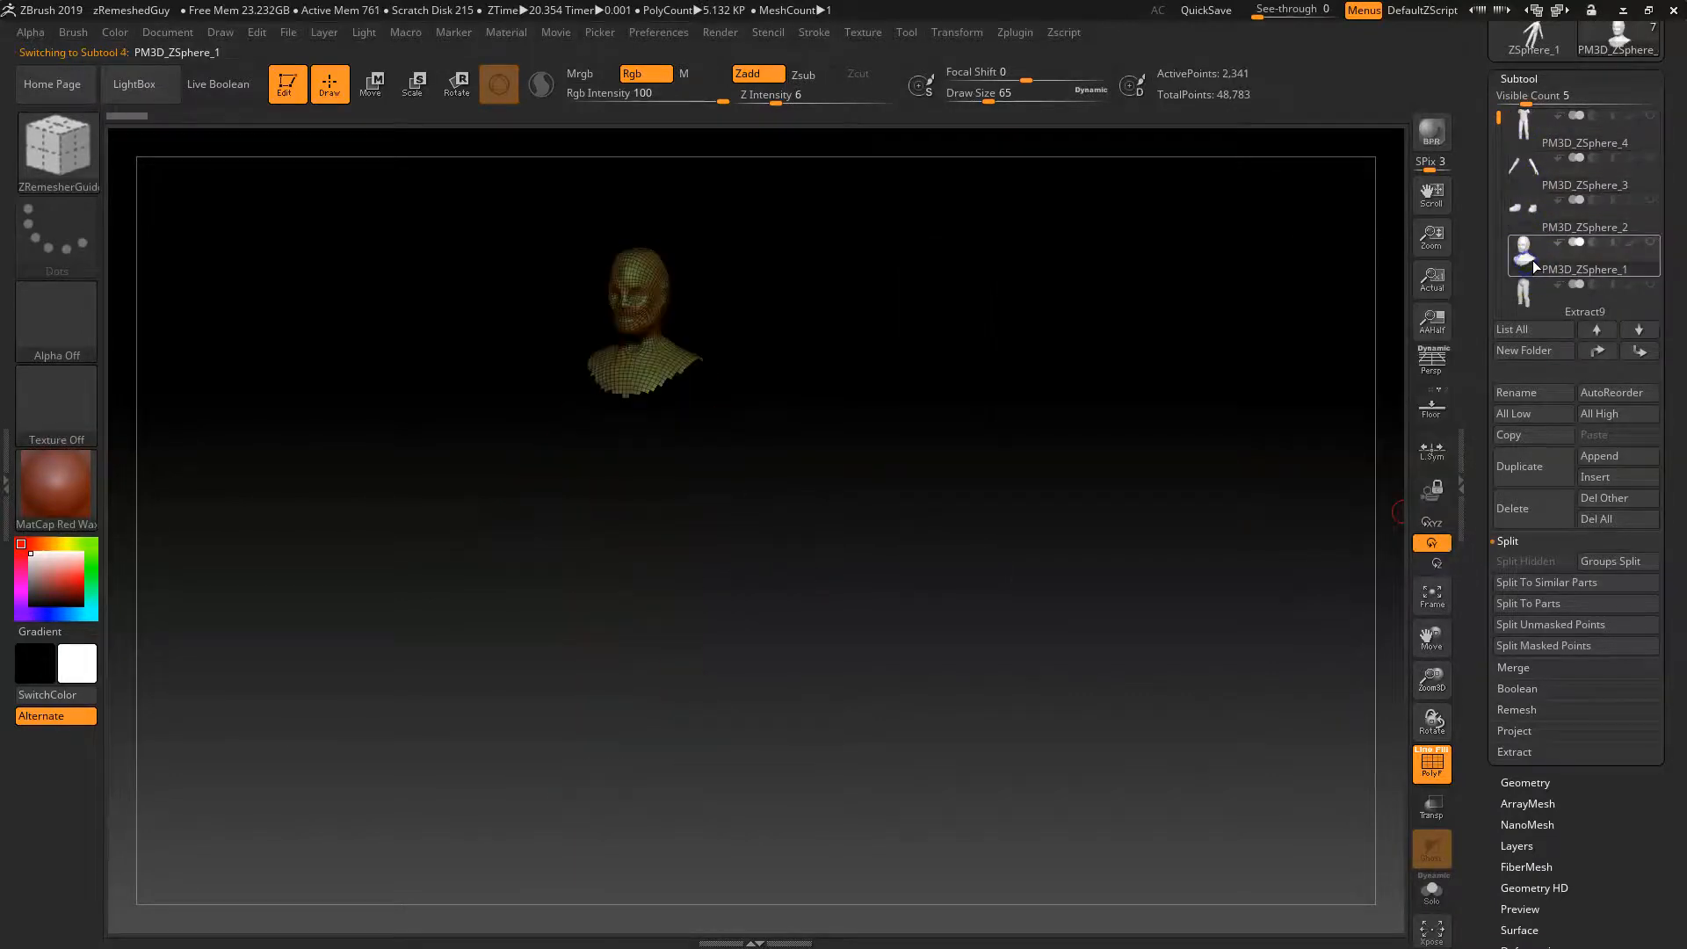
click(1525, 204)
click(1525, 169)
Delete the torso-and-legs subtool that lies under the clothing.
click(1526, 123)
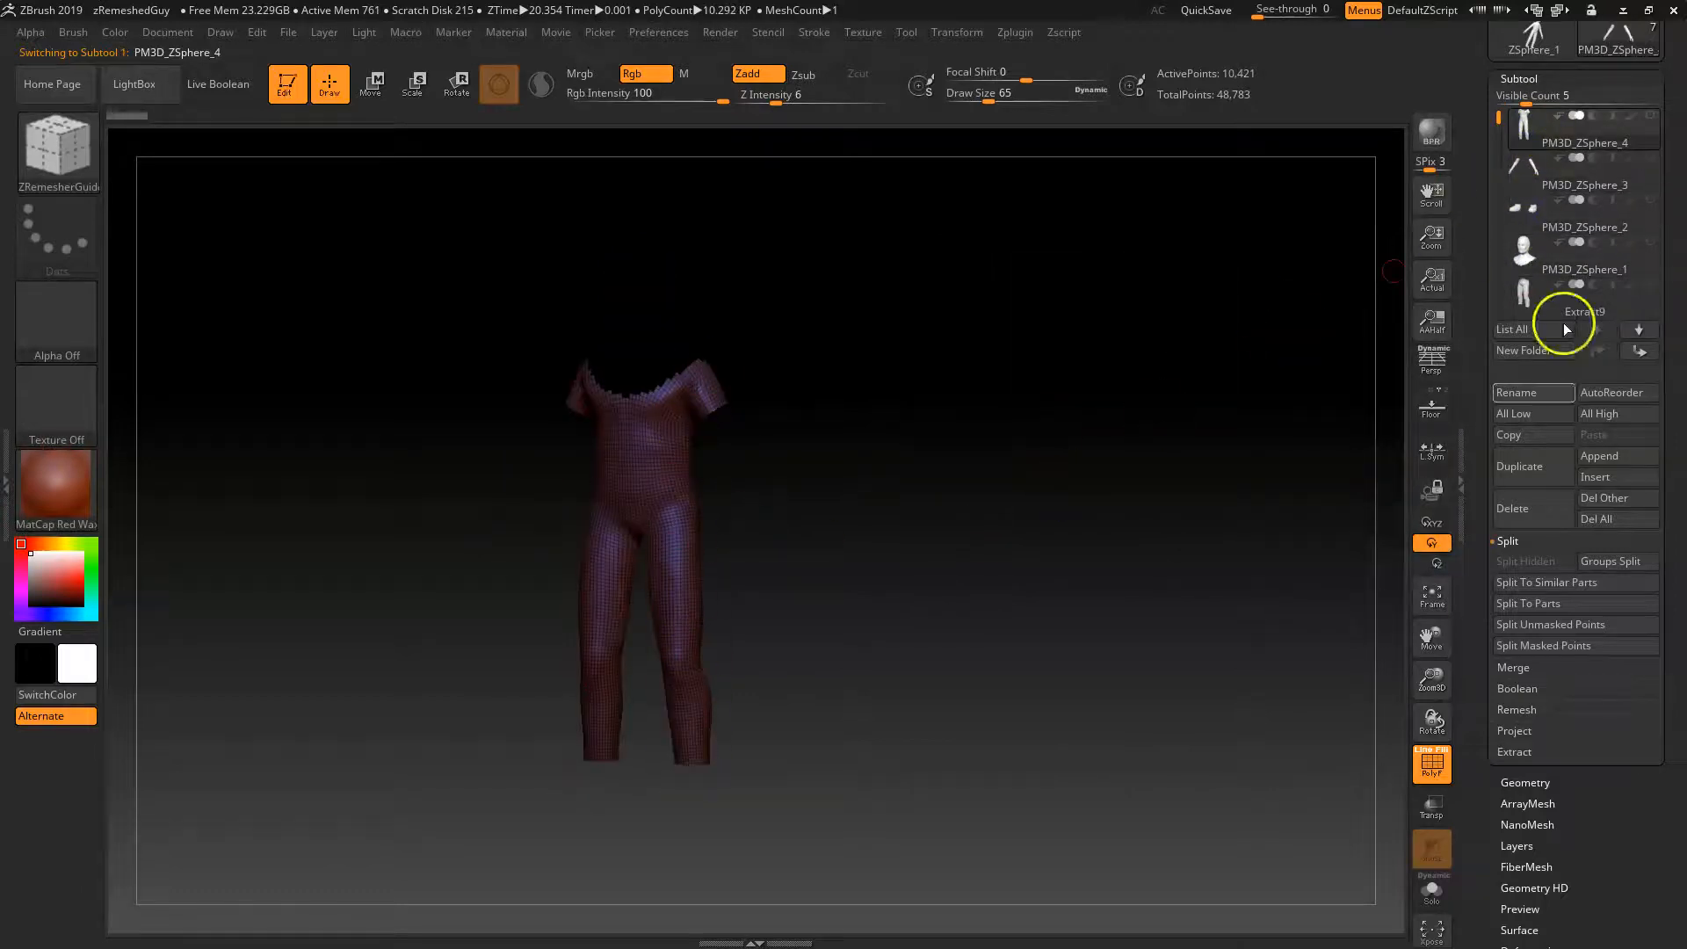
click(1516, 508)
click(1330, 542)
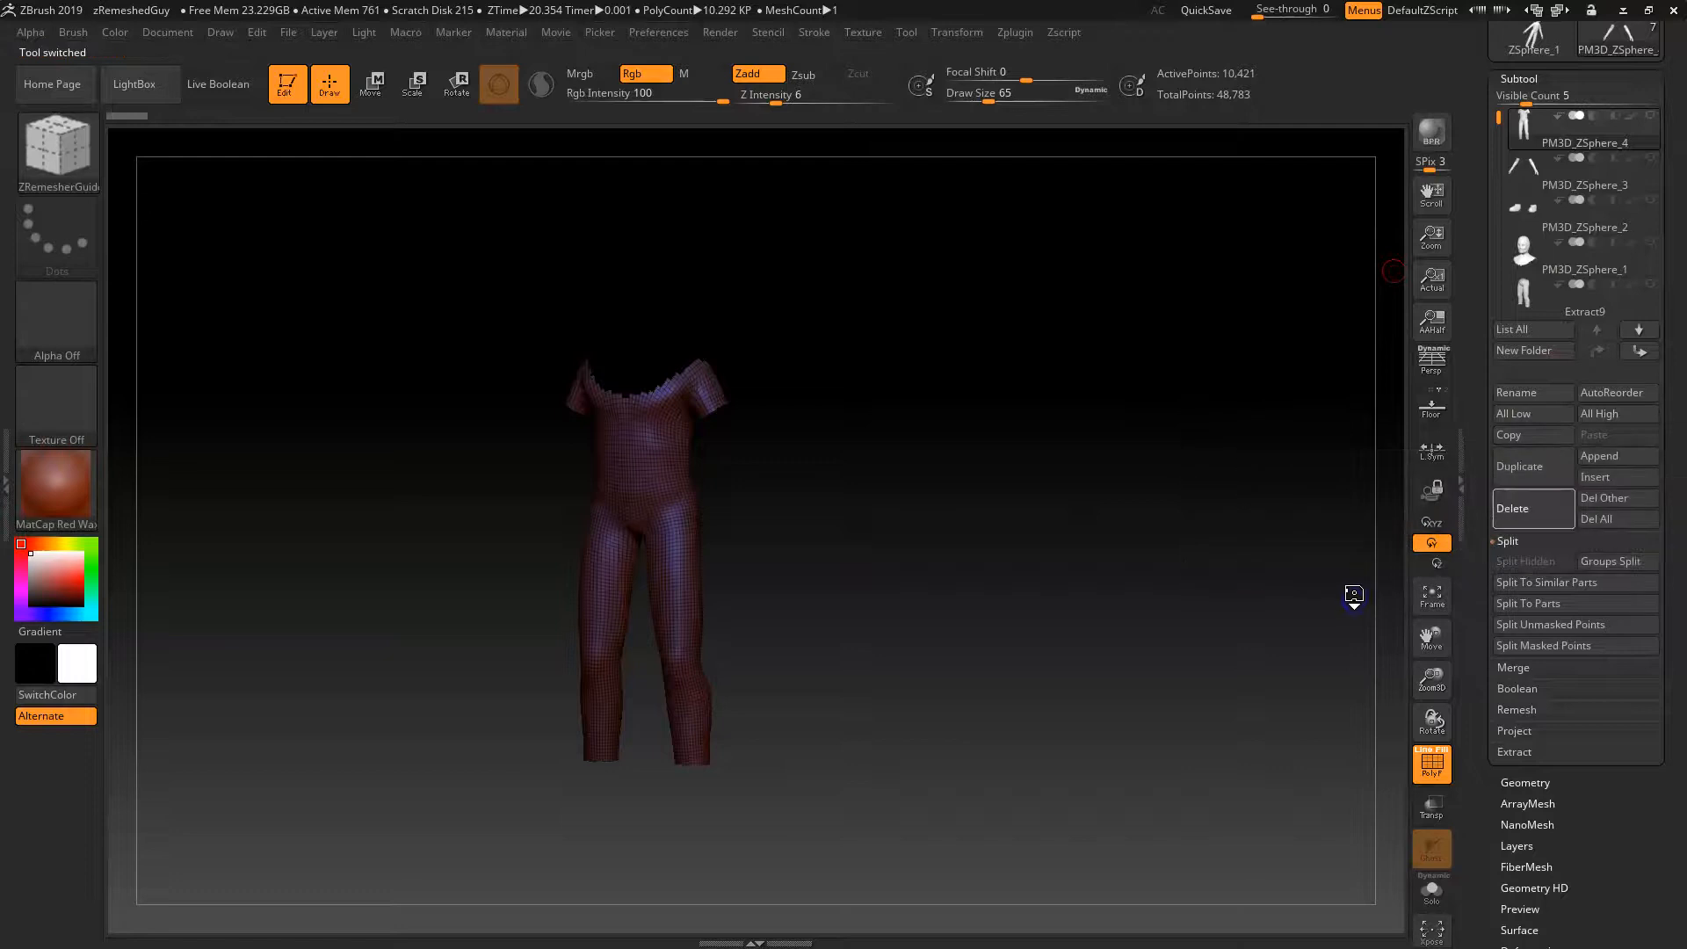
Make the feet, head, trousers, T-shirt and eyes subtools visible together with the arms.
click(1651, 158)
click(1652, 200)
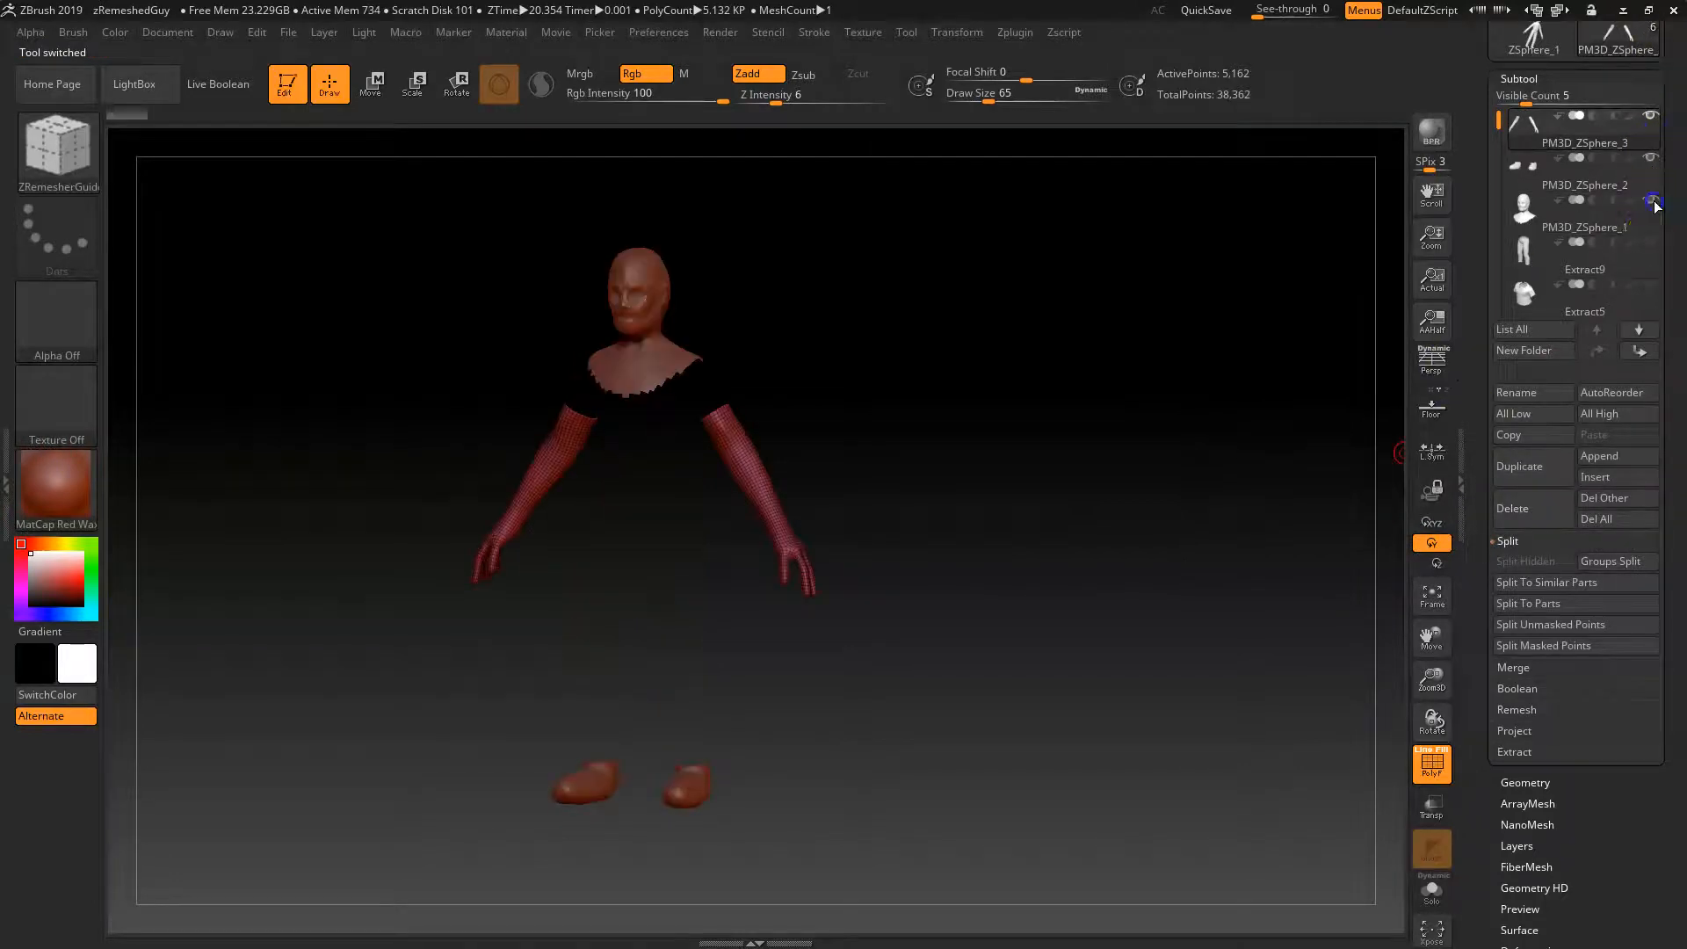
click(1652, 242)
click(1652, 284)
drag(1499, 274, 1498, 236)
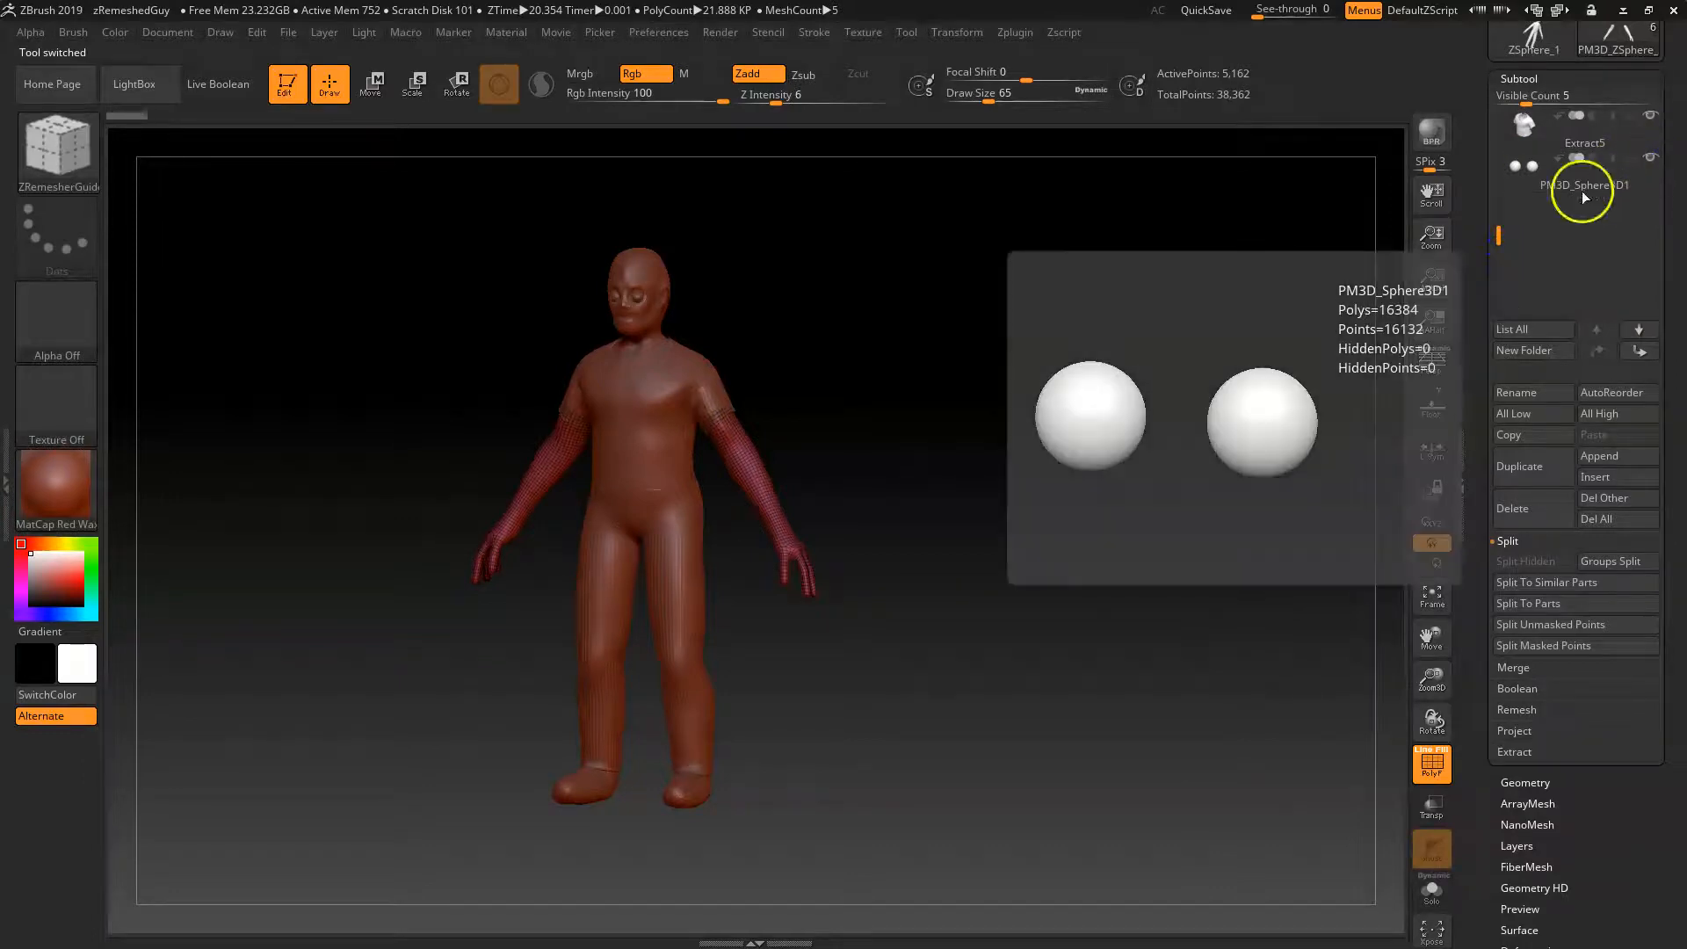
Turn off the polyframe display and inspect the assembled character's T-shirt, arms, neckline and head.
key(shift+f)
mouse_move(1003, 463)
alt+mouse_down()
mouse_move(990, 482)
mouse_move(1064, 531)
mouse_move(1103, 490)
alt+mouse_up()
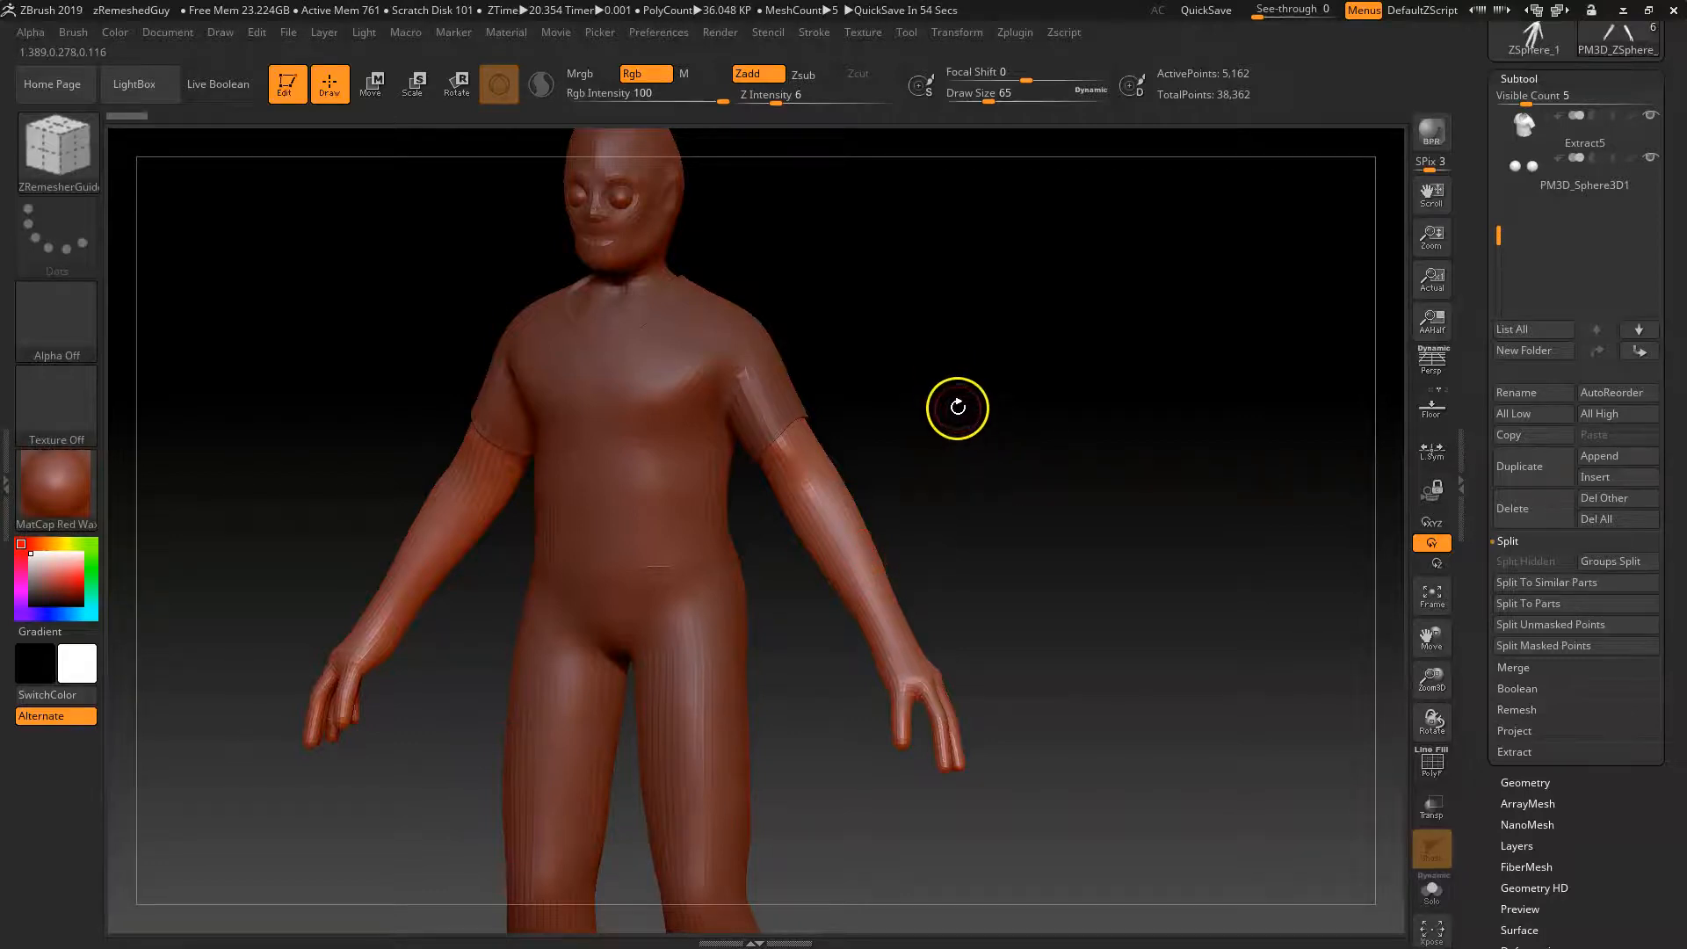
drag(975, 395, 919, 427)
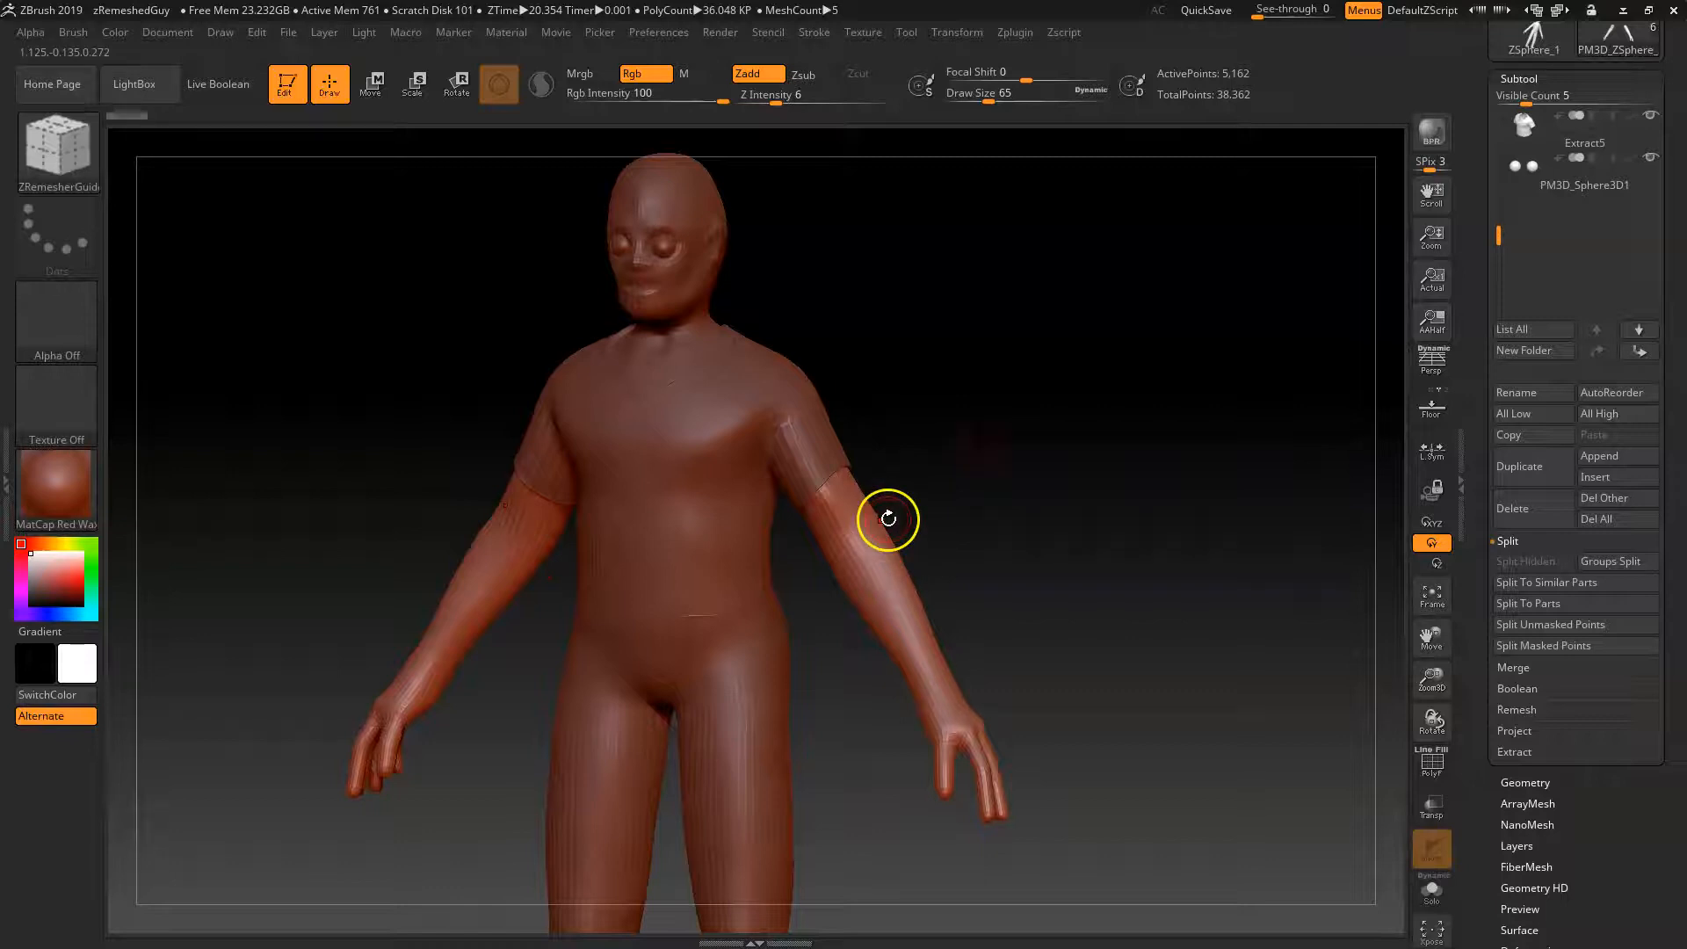
drag(999, 531, 1049, 512)
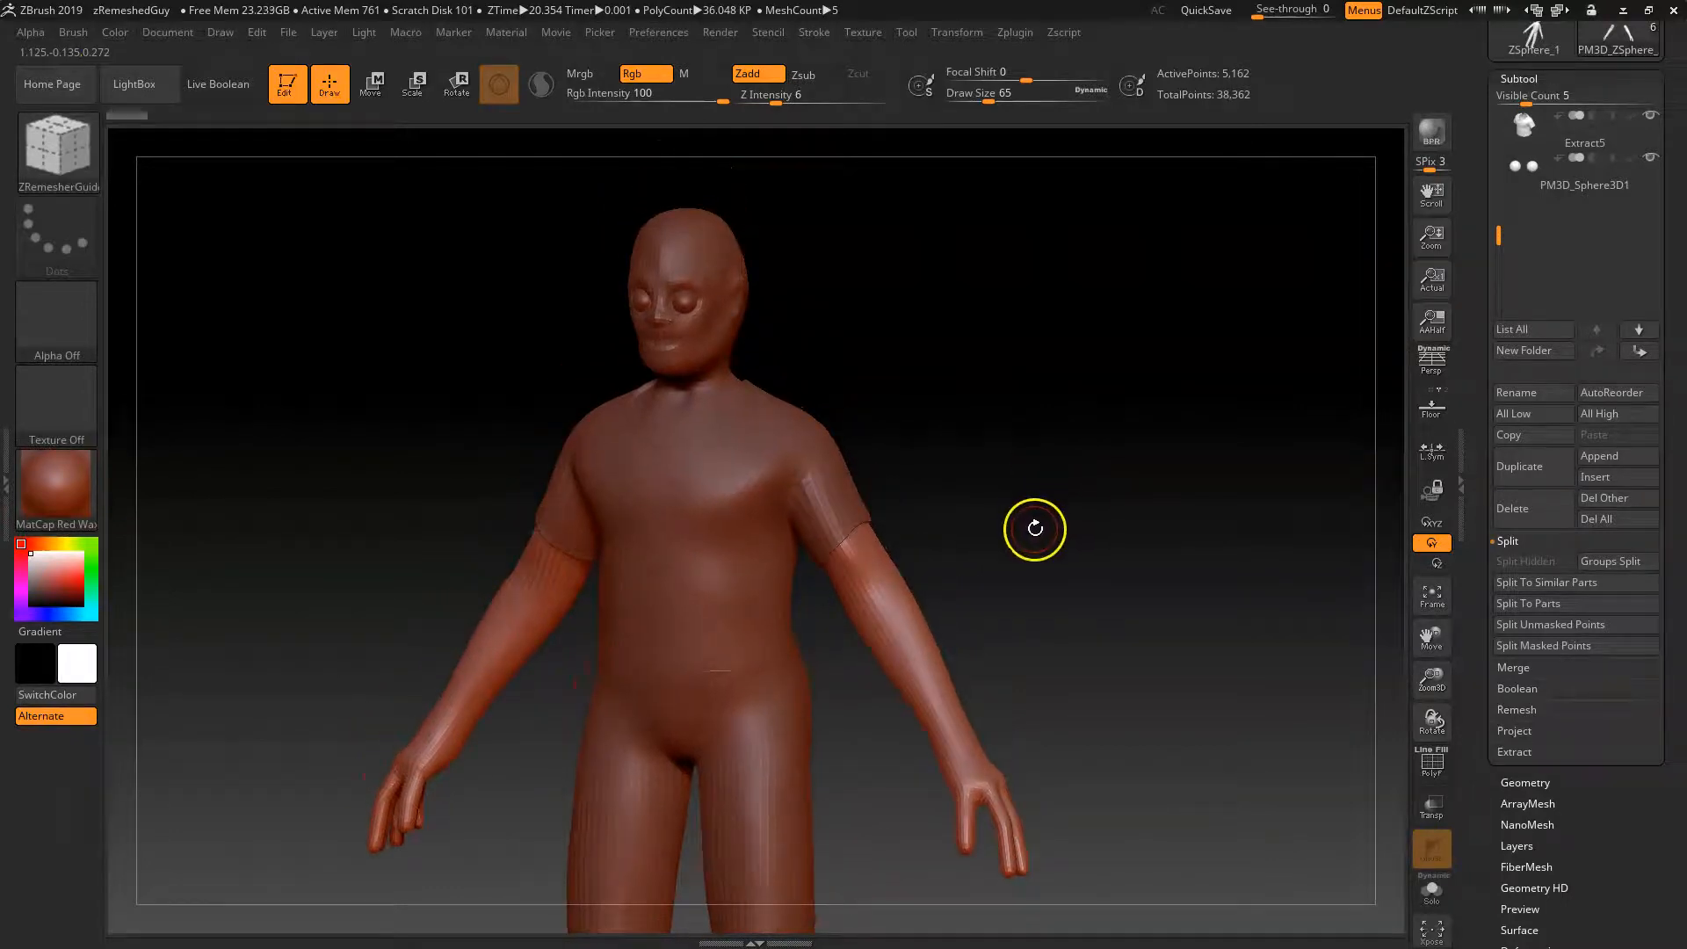
alt+drag(1016, 523, 1078, 622)
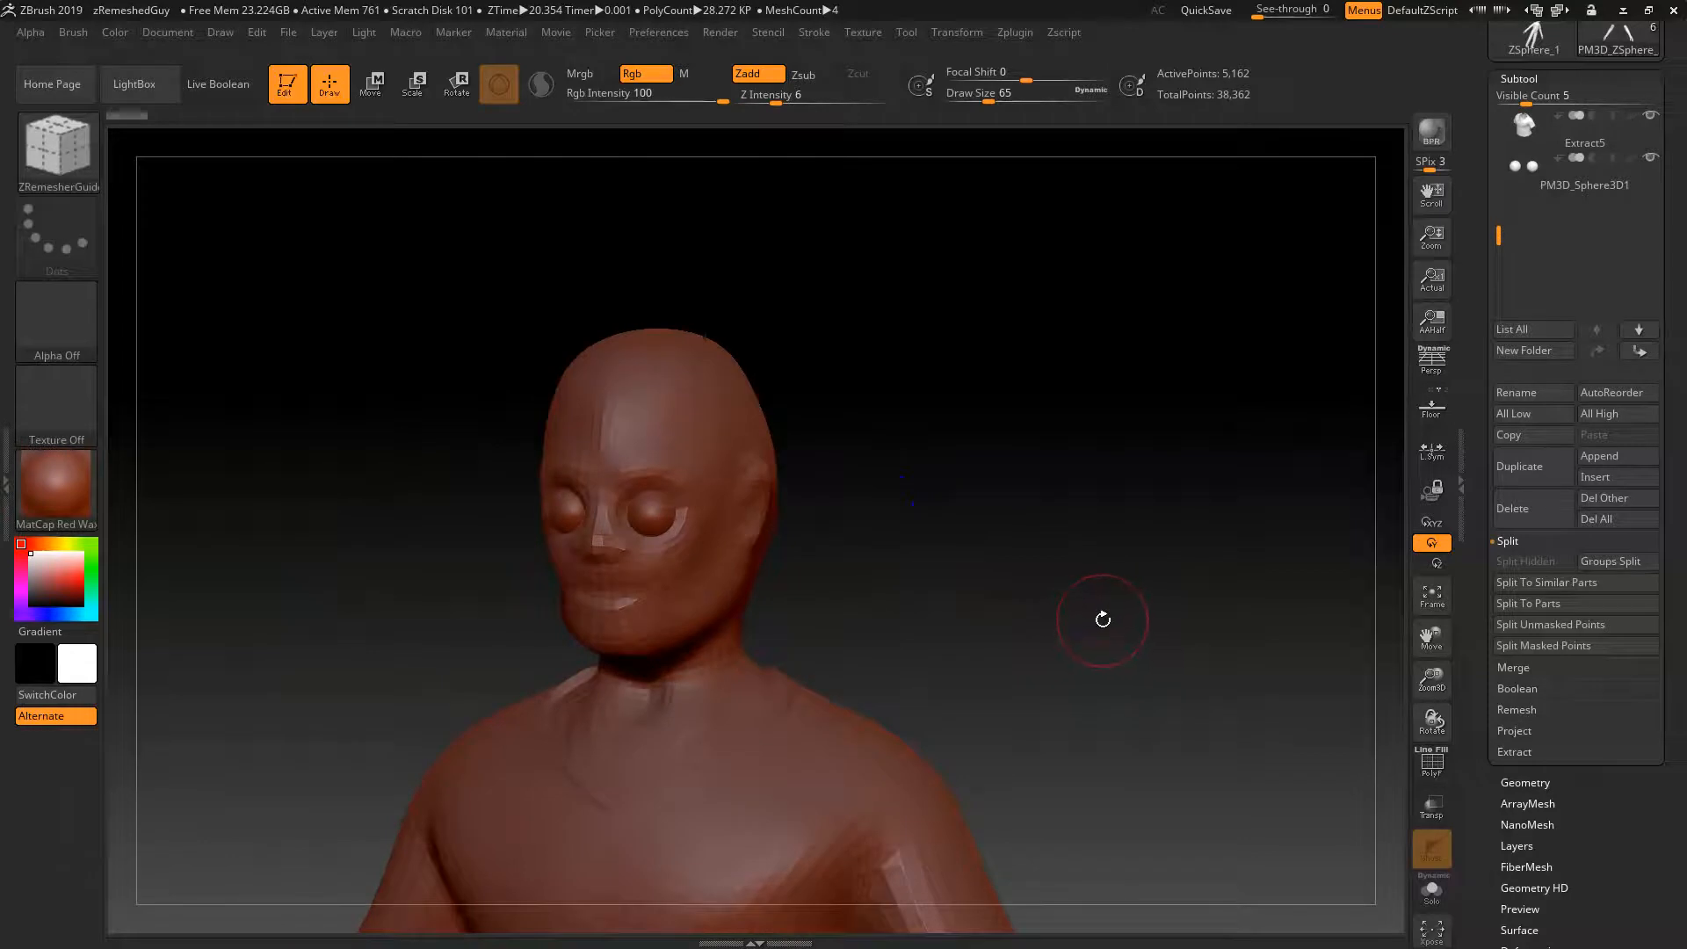
alt+drag(1076, 557, 1082, 572)
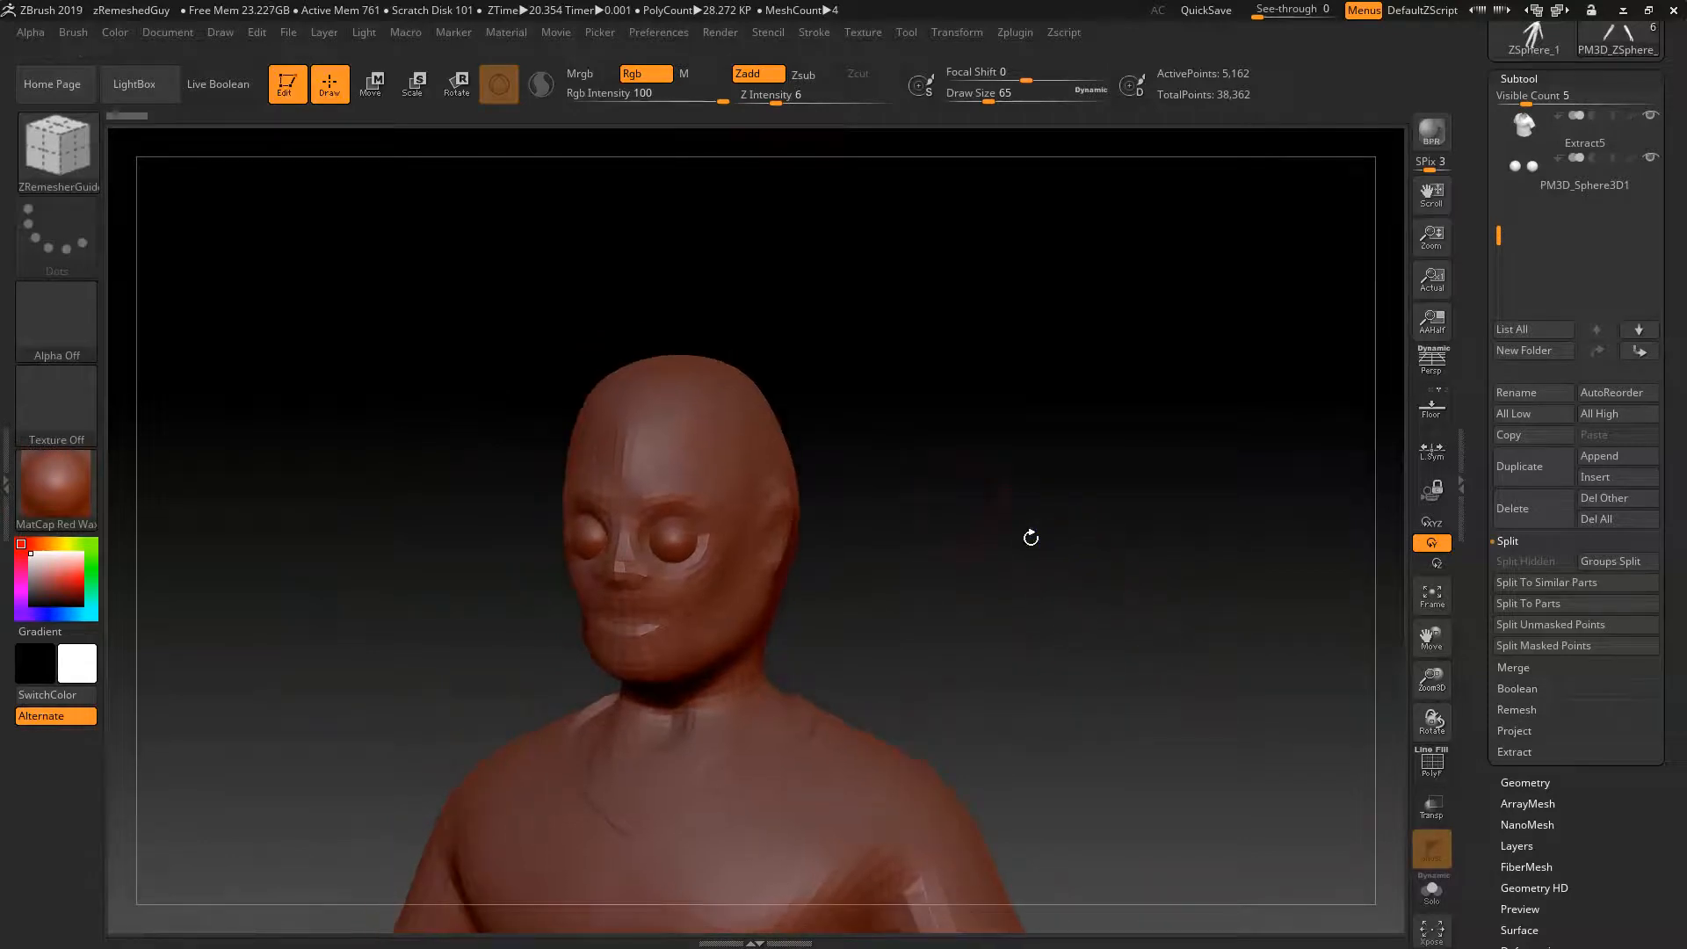
Make the head-and-neck subtool the active one.
key(ctrl)
scroll(1497, 237, up, 3)
drag(1496, 237, 1497, 241)
drag(1498, 342, 1498, 264)
click(1524, 280)
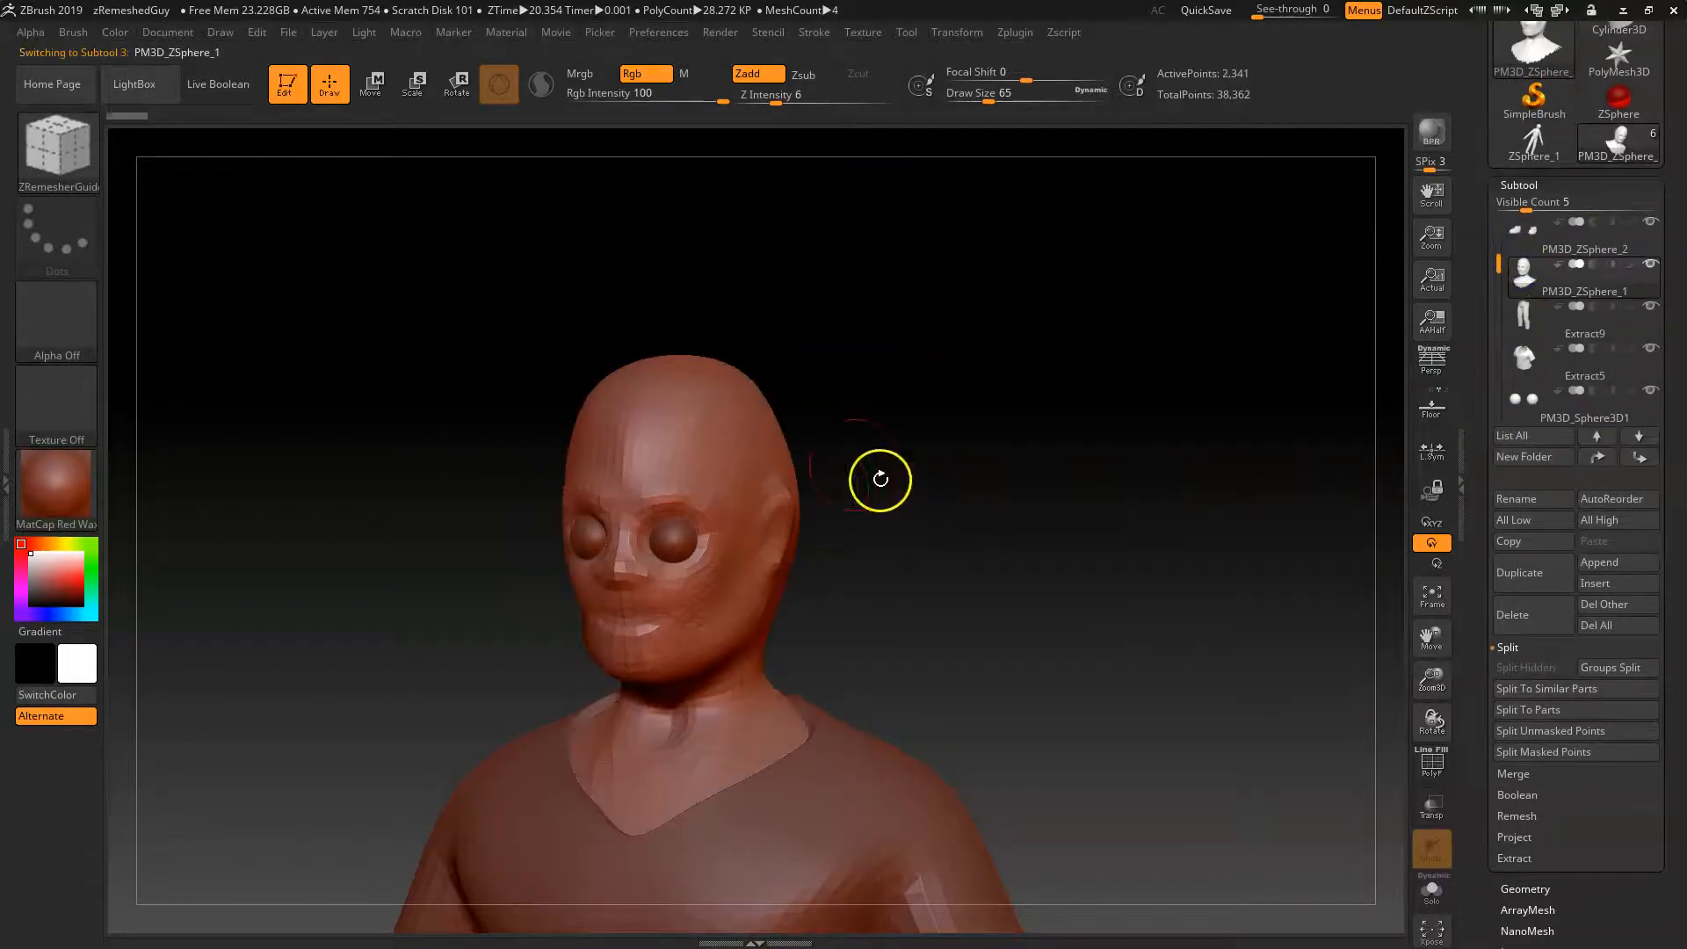
Try masking the top of the head down to the temple with a draw size of 44, and clear that mask.
mouse_move(632, 407)
ctrl+mouse_down()
mouse_move(699, 388)
mouse_move(640, 385)
mouse_move(675, 405)
mouse_move(607, 425)
mouse_move(746, 419)
ctrl+mouse_up()
key(space)
mouse_move(928, 488)
mouse_down()
mouse_move(734, 488)
mouse_move(723, 450)
mouse_move(715, 489)
mouse_up()
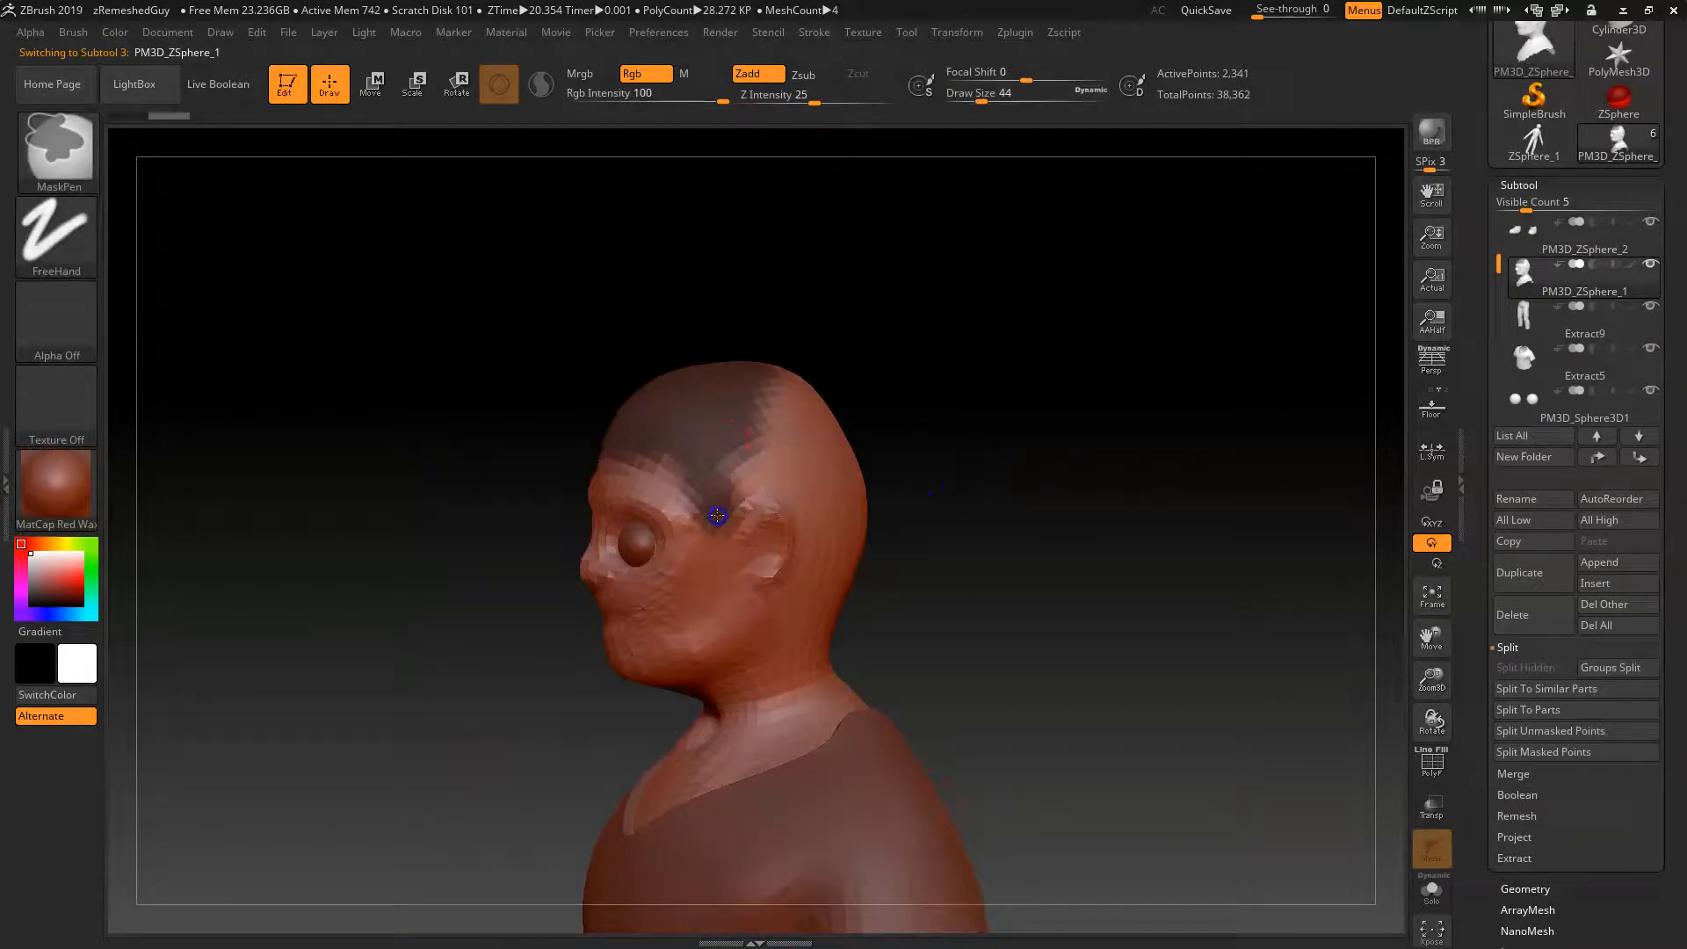
drag(957, 505, 997, 494)
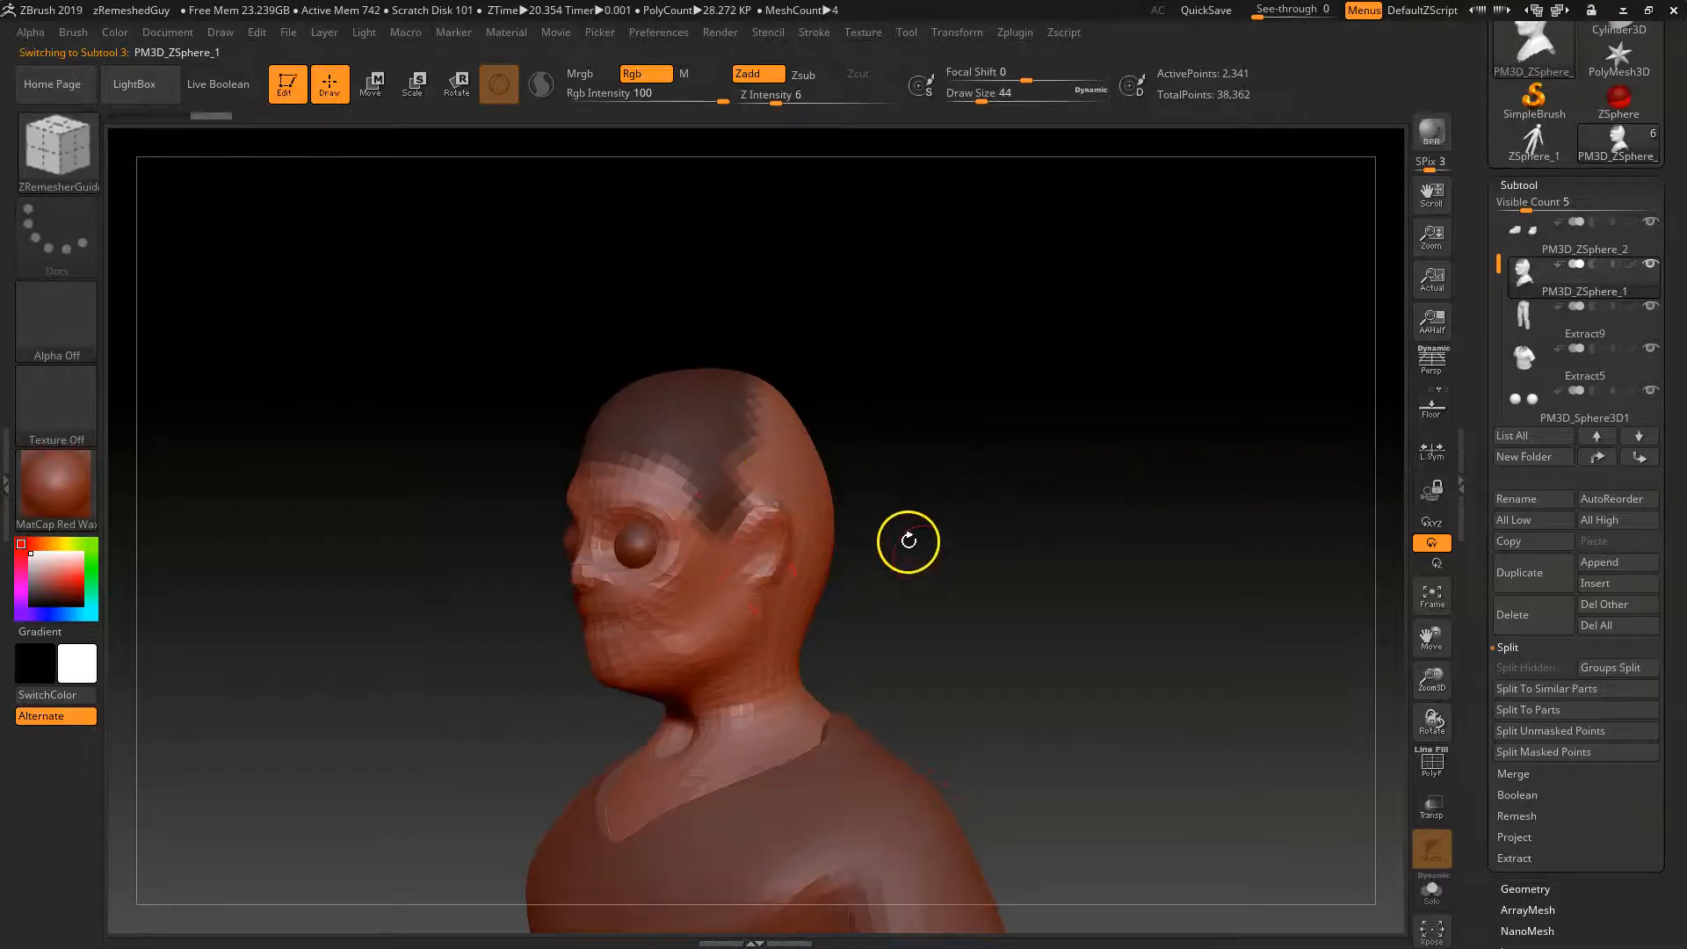
ctrl+drag(909, 540, 1031, 577)
Switch between the trousers, T-shirt and head subtools to check them as separate pieces, ending on the head.
click(1524, 316)
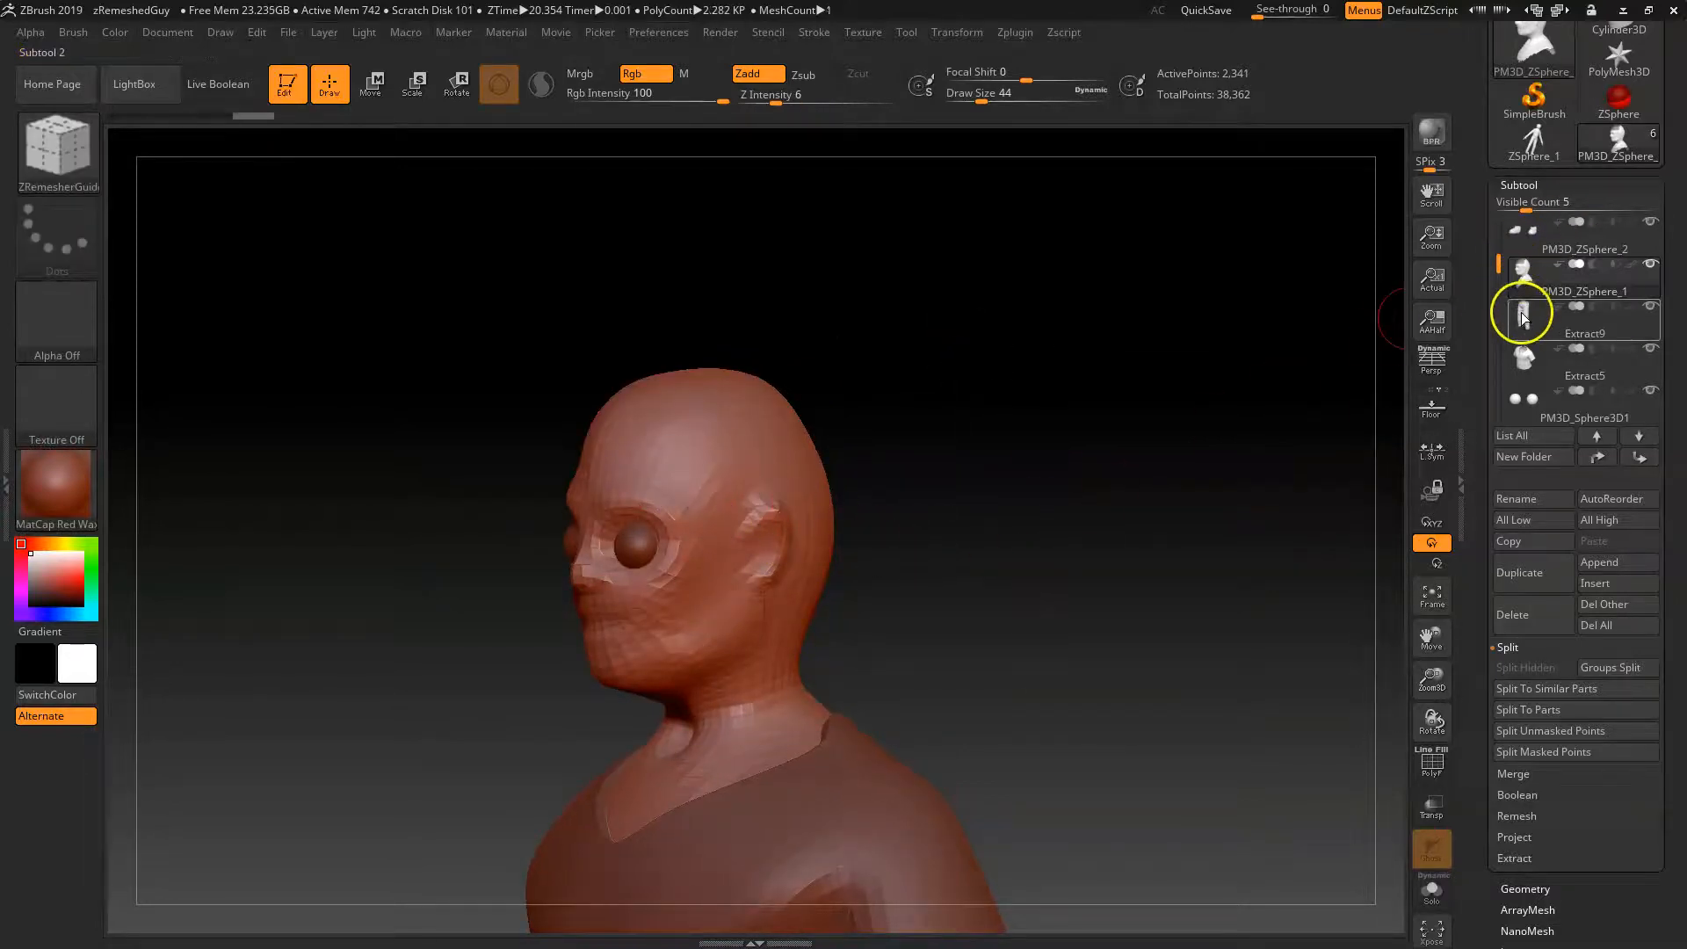
click(1525, 274)
click(1529, 321)
click(1525, 357)
click(1526, 317)
click(1525, 272)
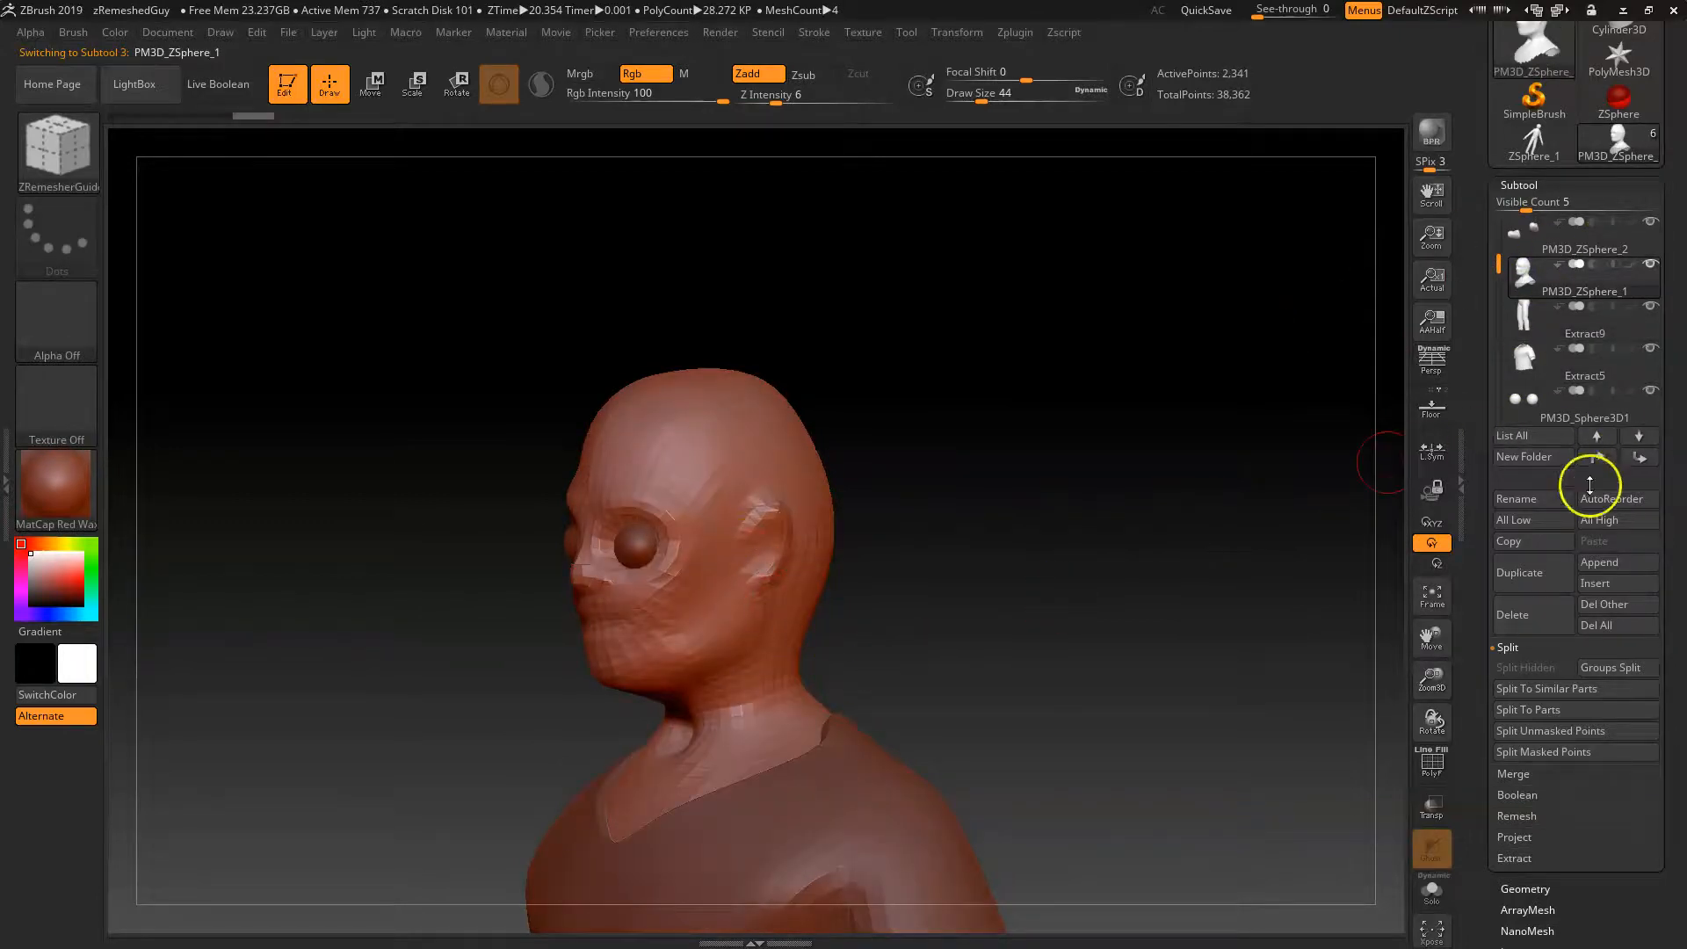
Subdivide the head-and-neck subtool twice with smoothing on, up to subdivision level 3.
drag(1479, 630, 1488, 493)
click(1544, 559)
drag(1481, 337, 1479, 815)
click(1531, 503)
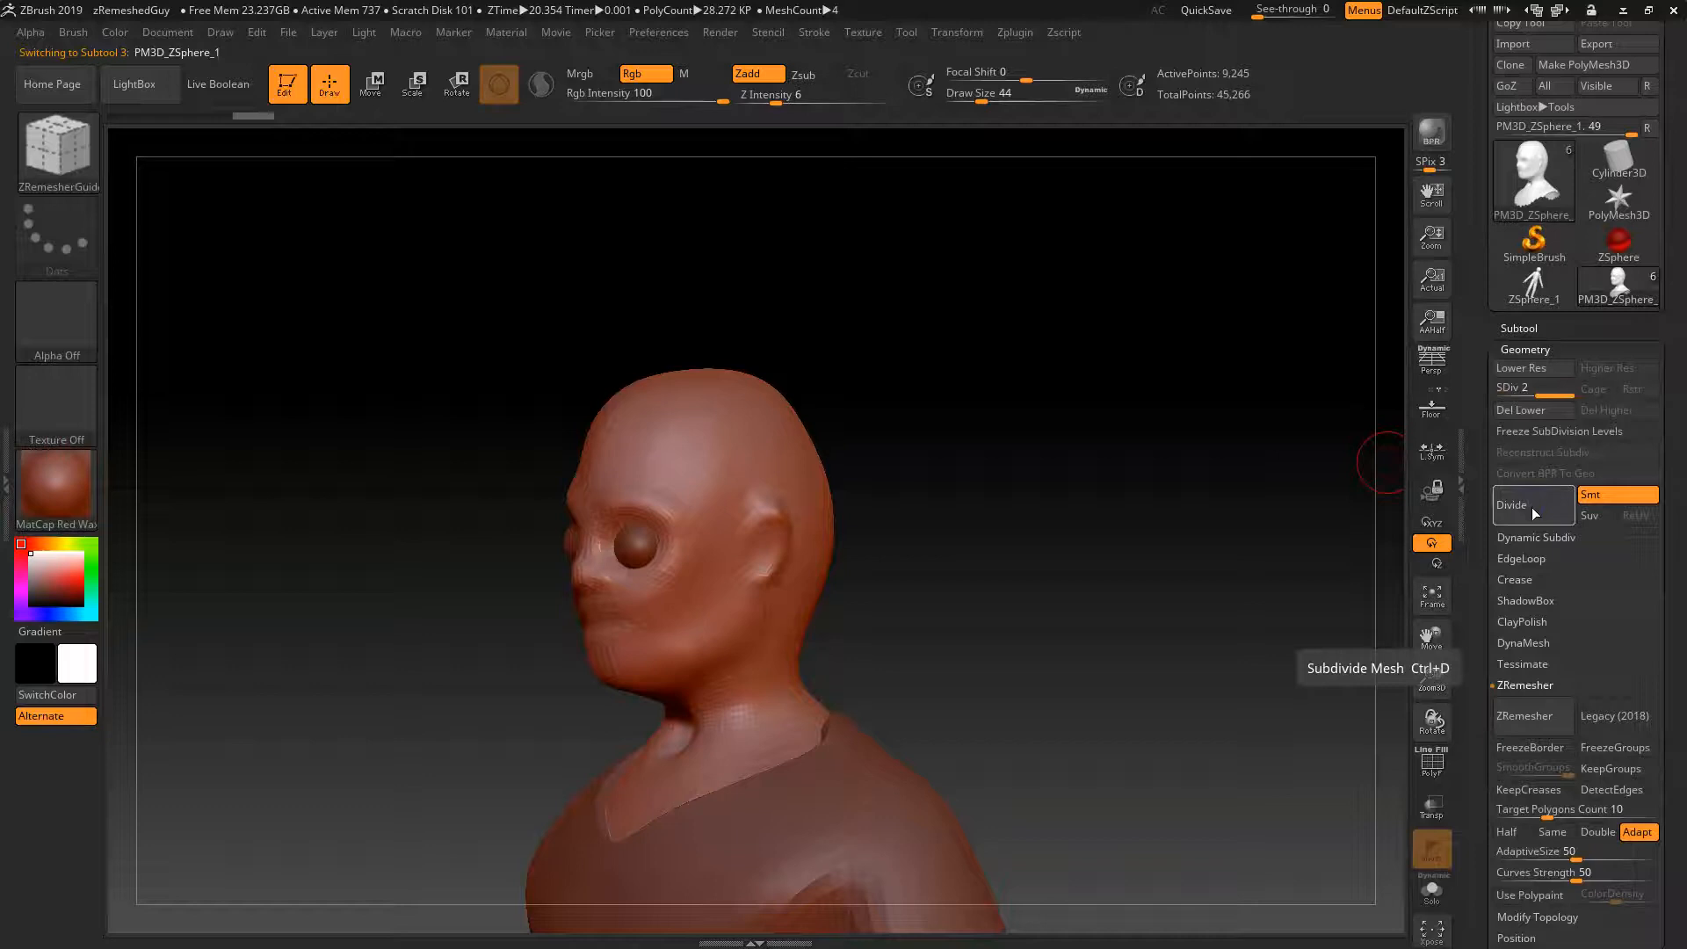
click(1536, 501)
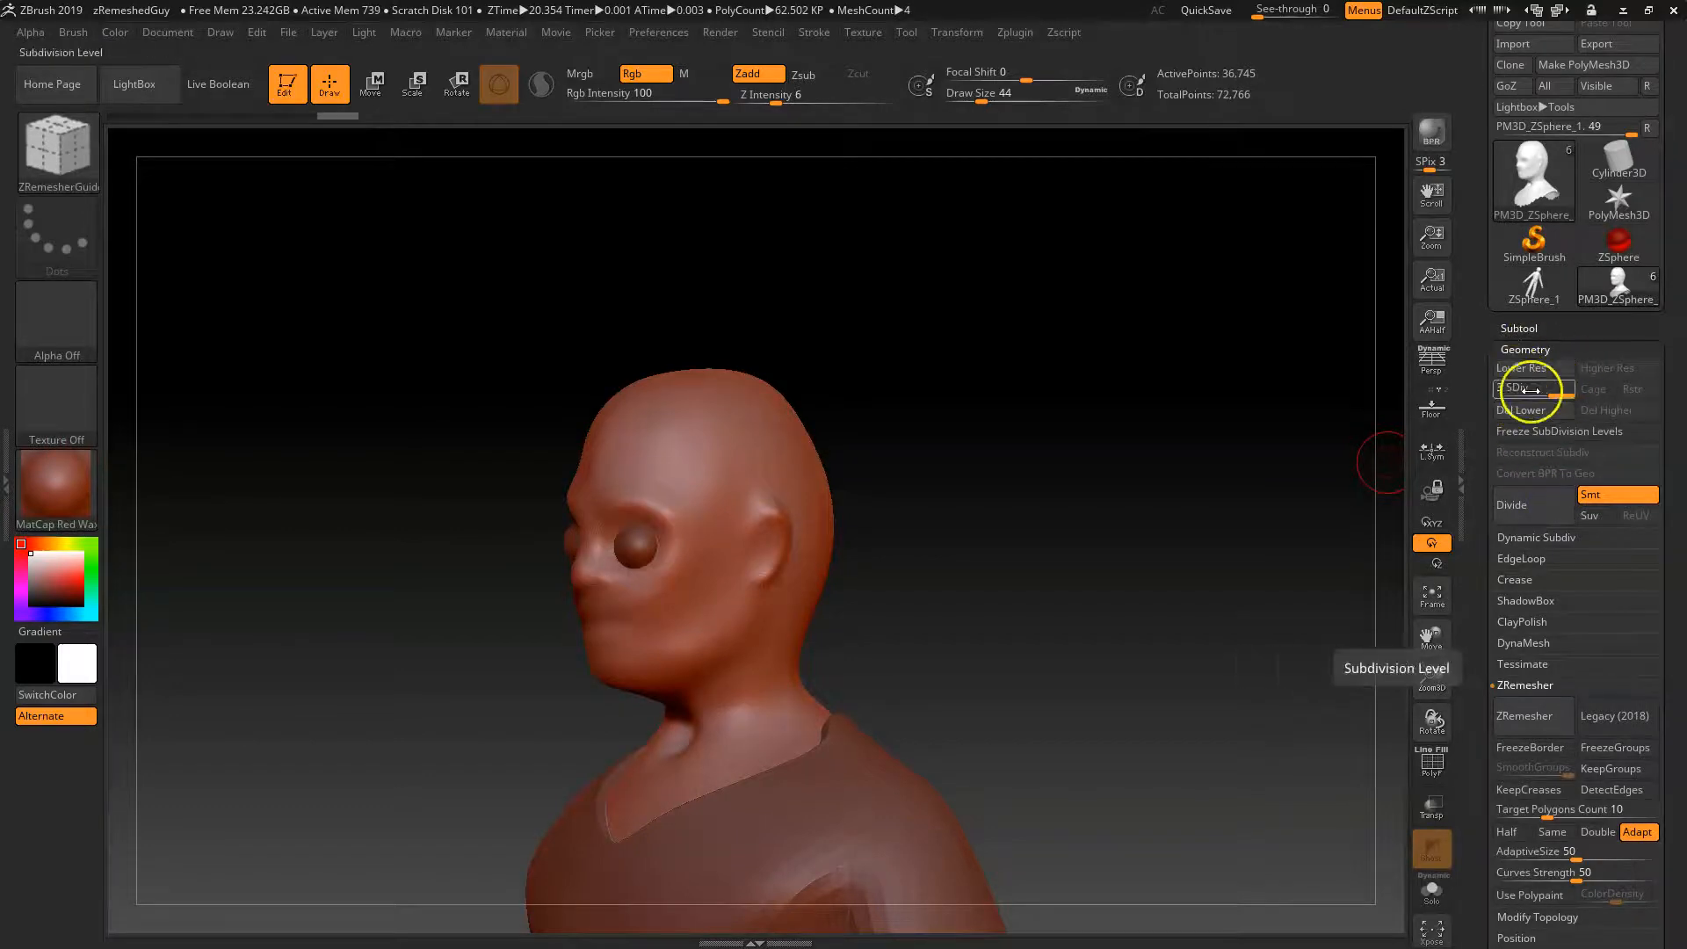
click(1520, 327)
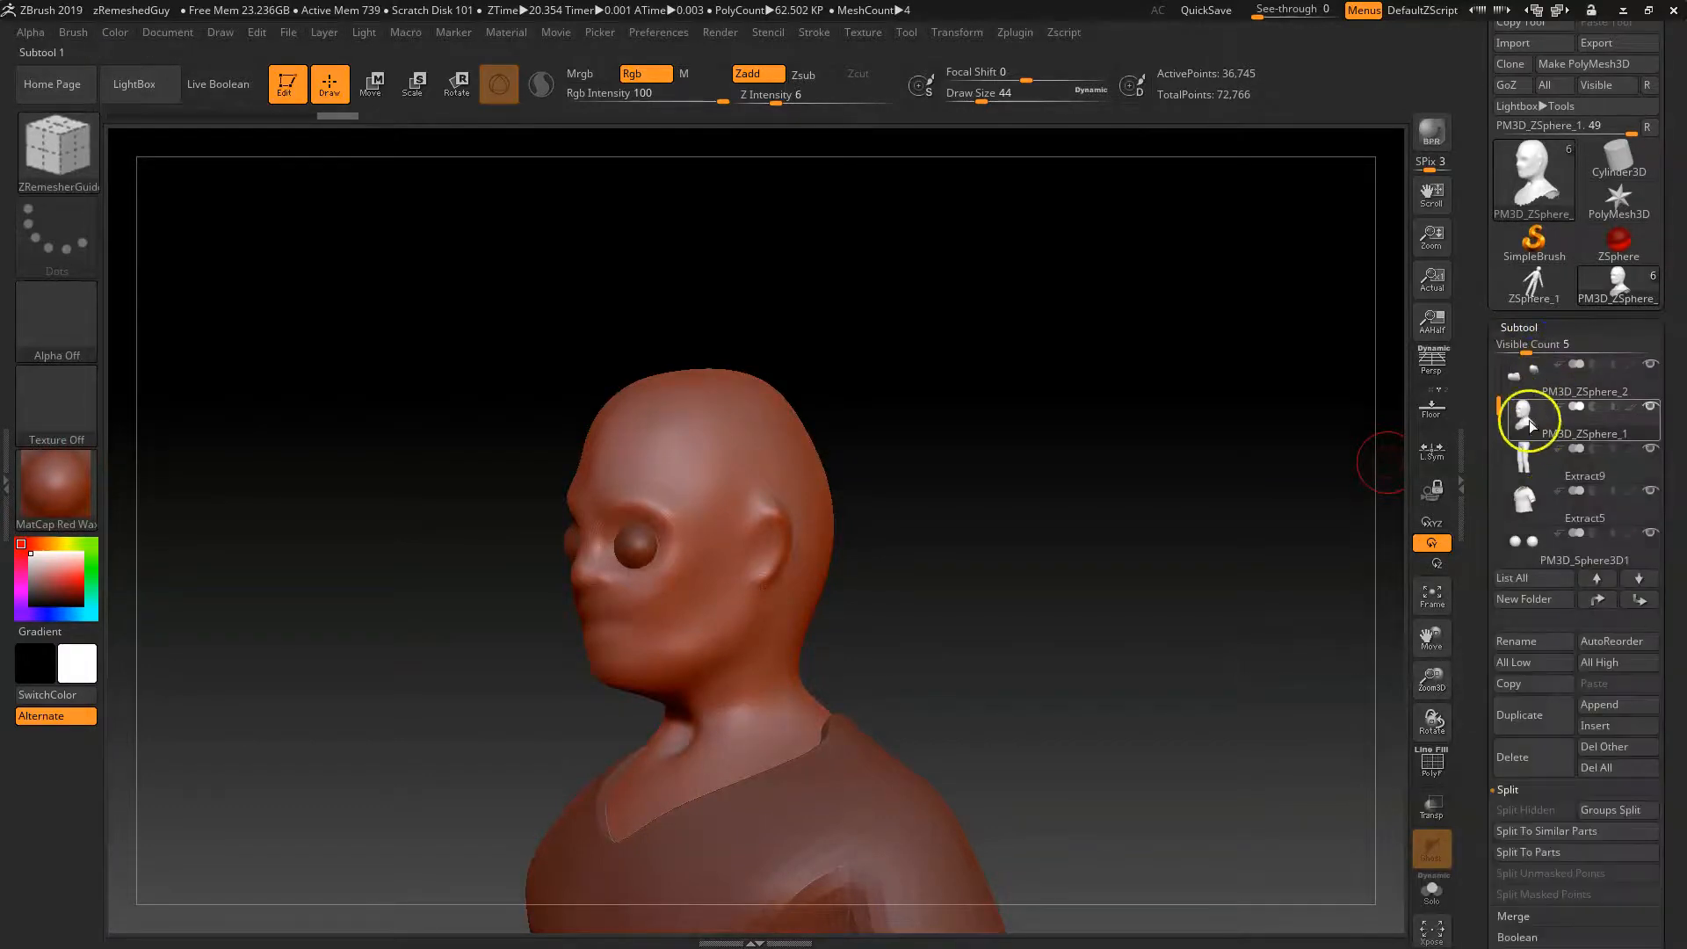
Mask the hair area from the forehead hairline over the crown, around the ears and down the back of the head, at draw size 44.
drag(1028, 466, 979, 471)
mouse_move(624, 435)
ctrl+mouse_down()
mouse_move(591, 440)
mouse_move(614, 380)
mouse_move(663, 400)
ctrl+mouse_up()
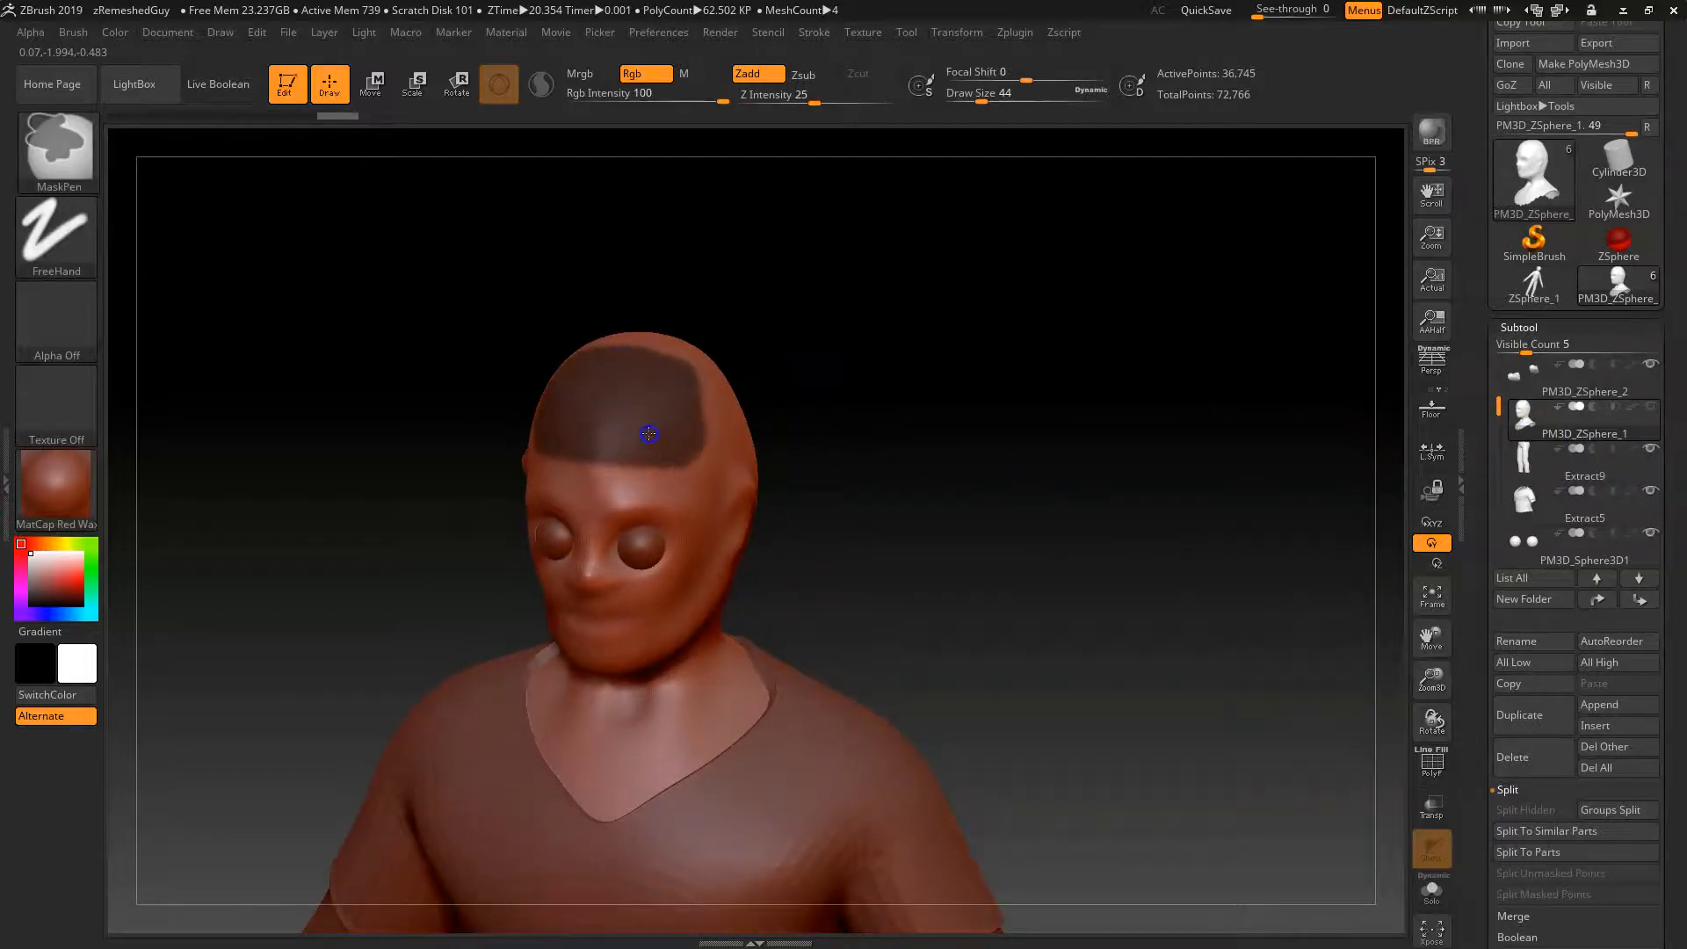
drag(923, 456, 885, 467)
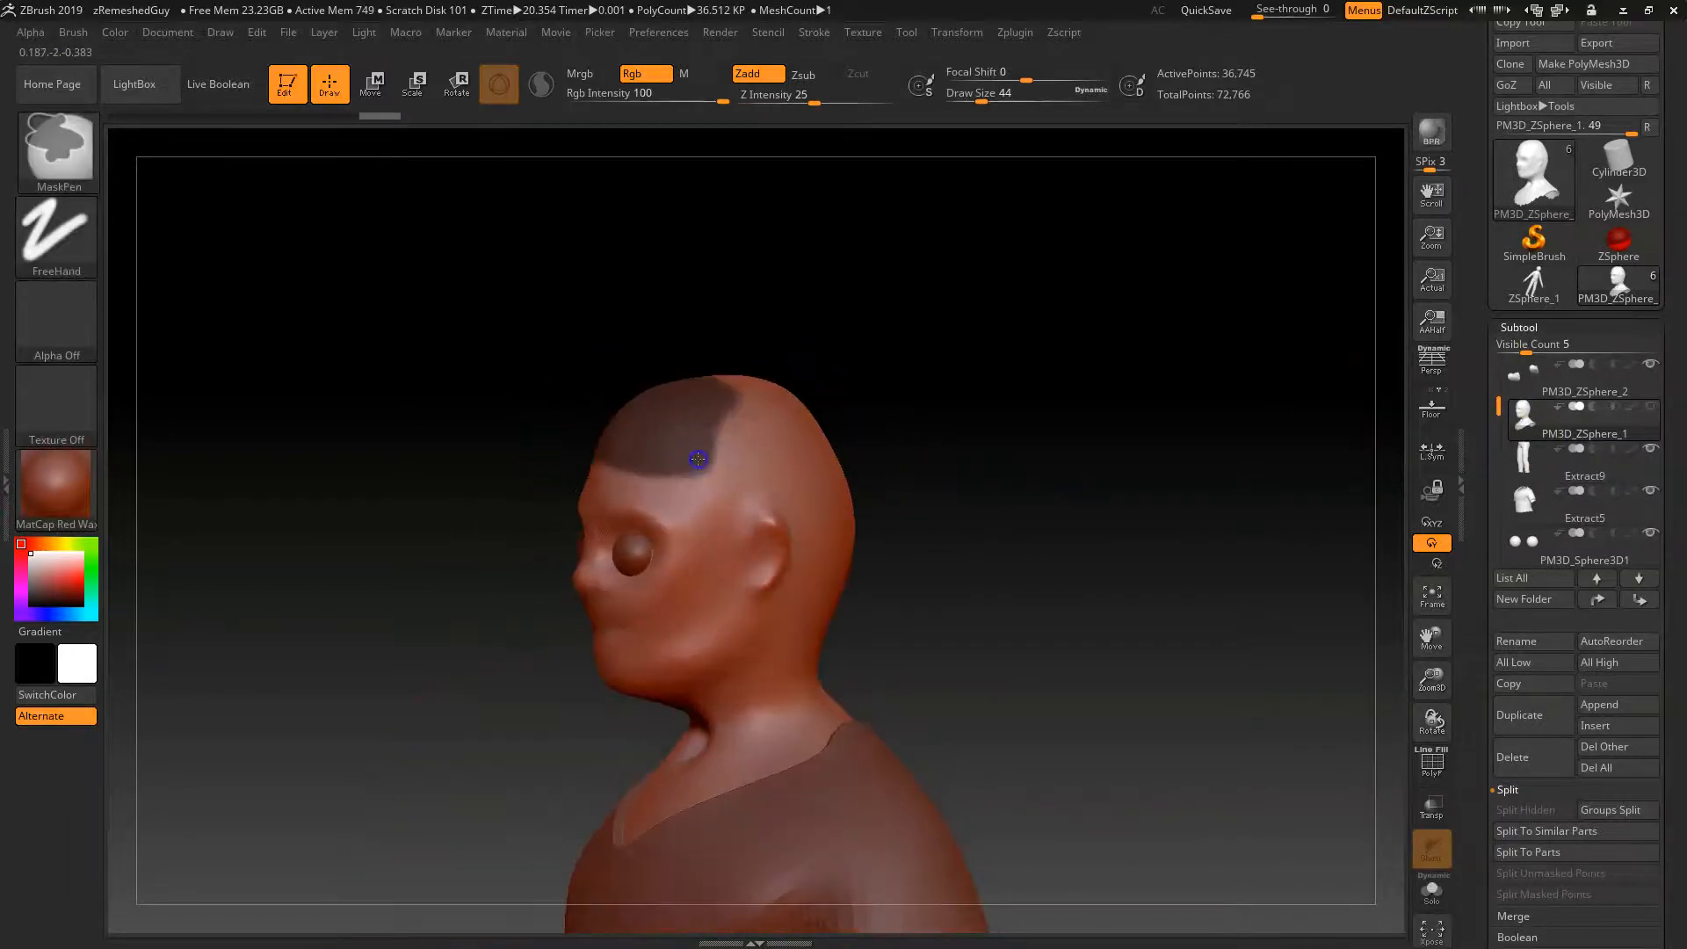
ctrl+drag(718, 496, 744, 475)
drag(773, 468, 807, 503)
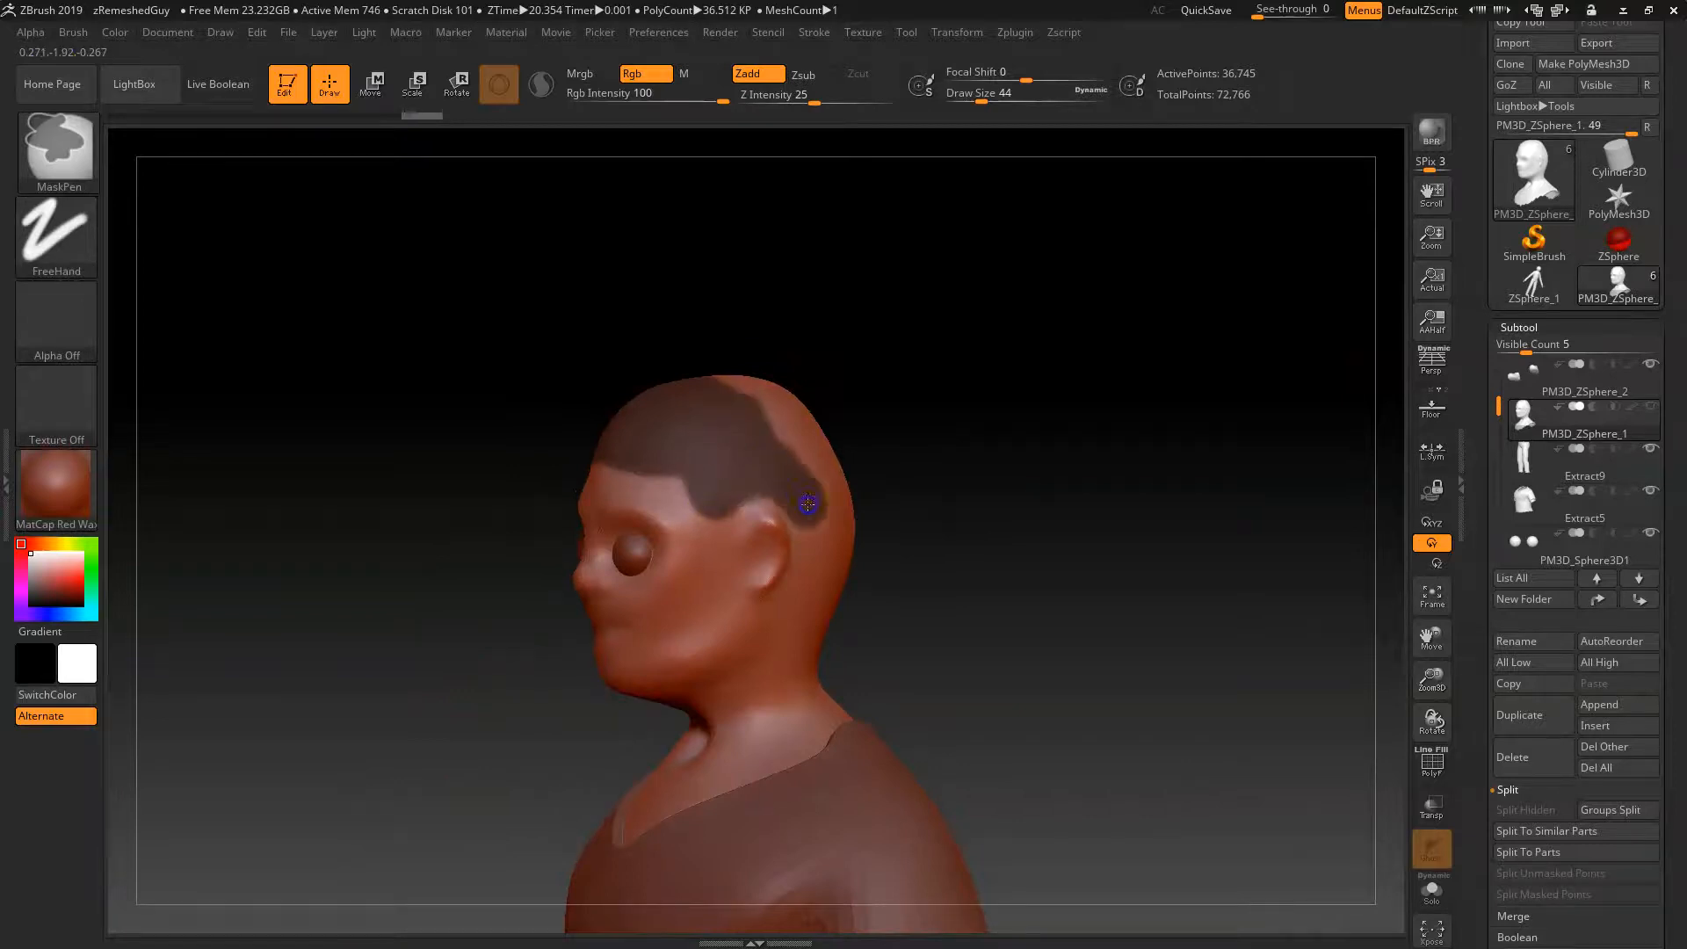
mouse_move(970, 633)
mouse_down()
mouse_move(896, 592)
mouse_move(920, 613)
mouse_move(904, 532)
mouse_move(873, 501)
mouse_move(833, 562)
mouse_move(820, 437)
mouse_move(857, 432)
mouse_up()
drag(1023, 550, 904, 498)
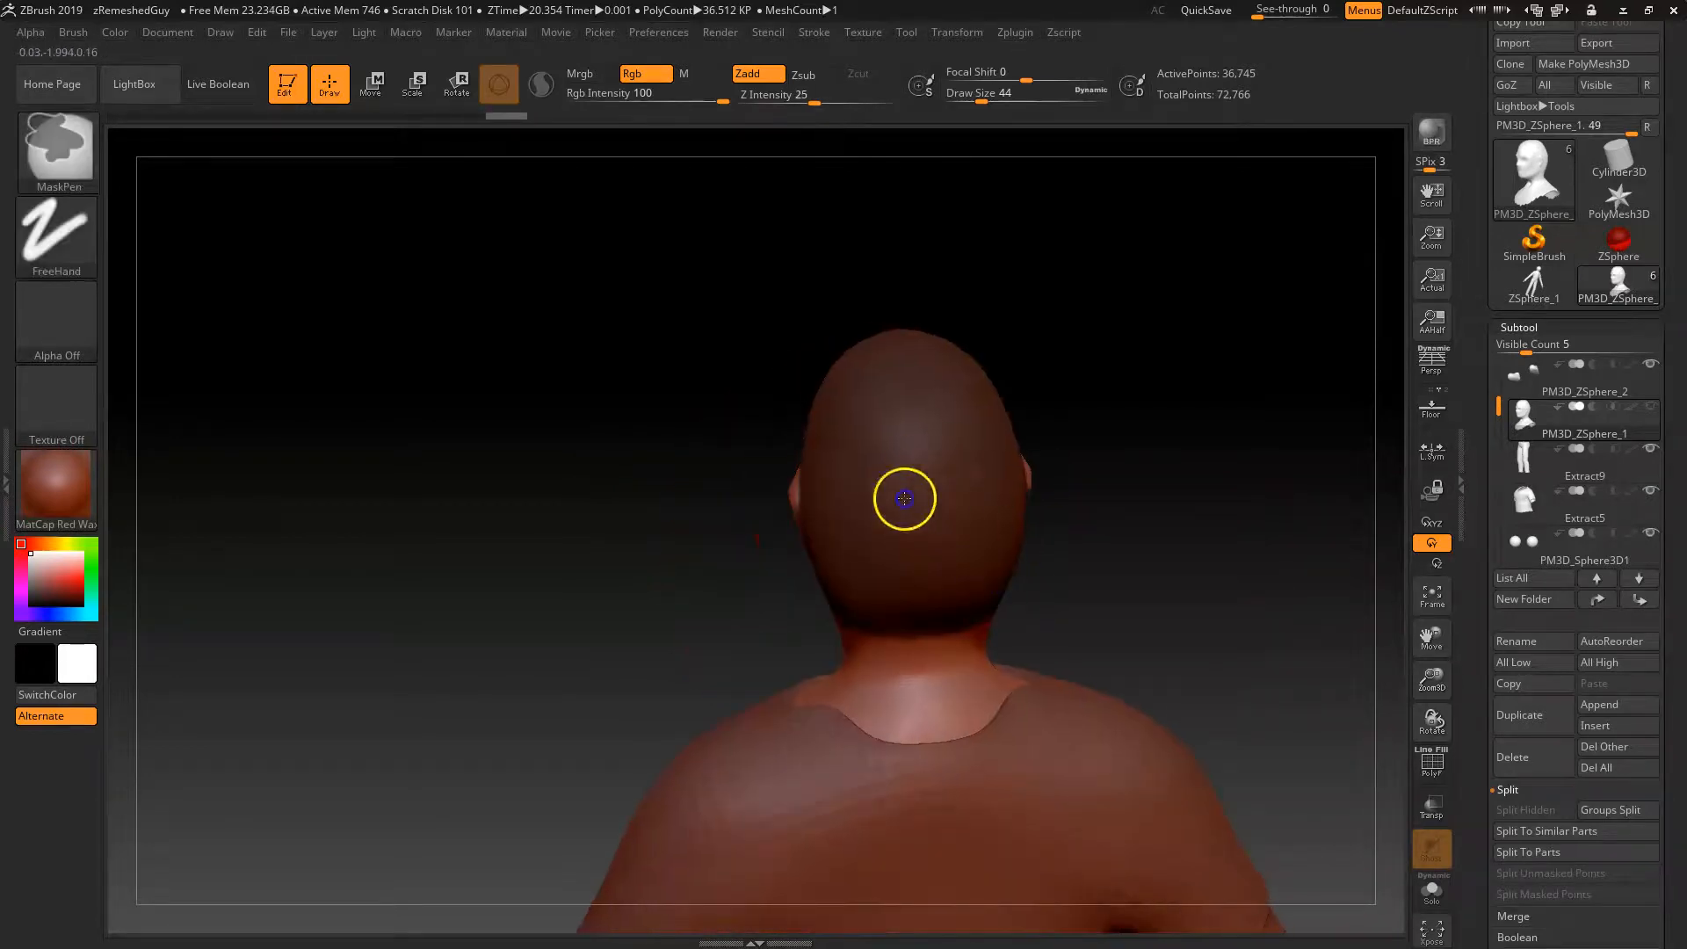
mouse_move(1077, 392)
mouse_down()
mouse_move(1130, 358)
mouse_move(1002, 466)
mouse_up()
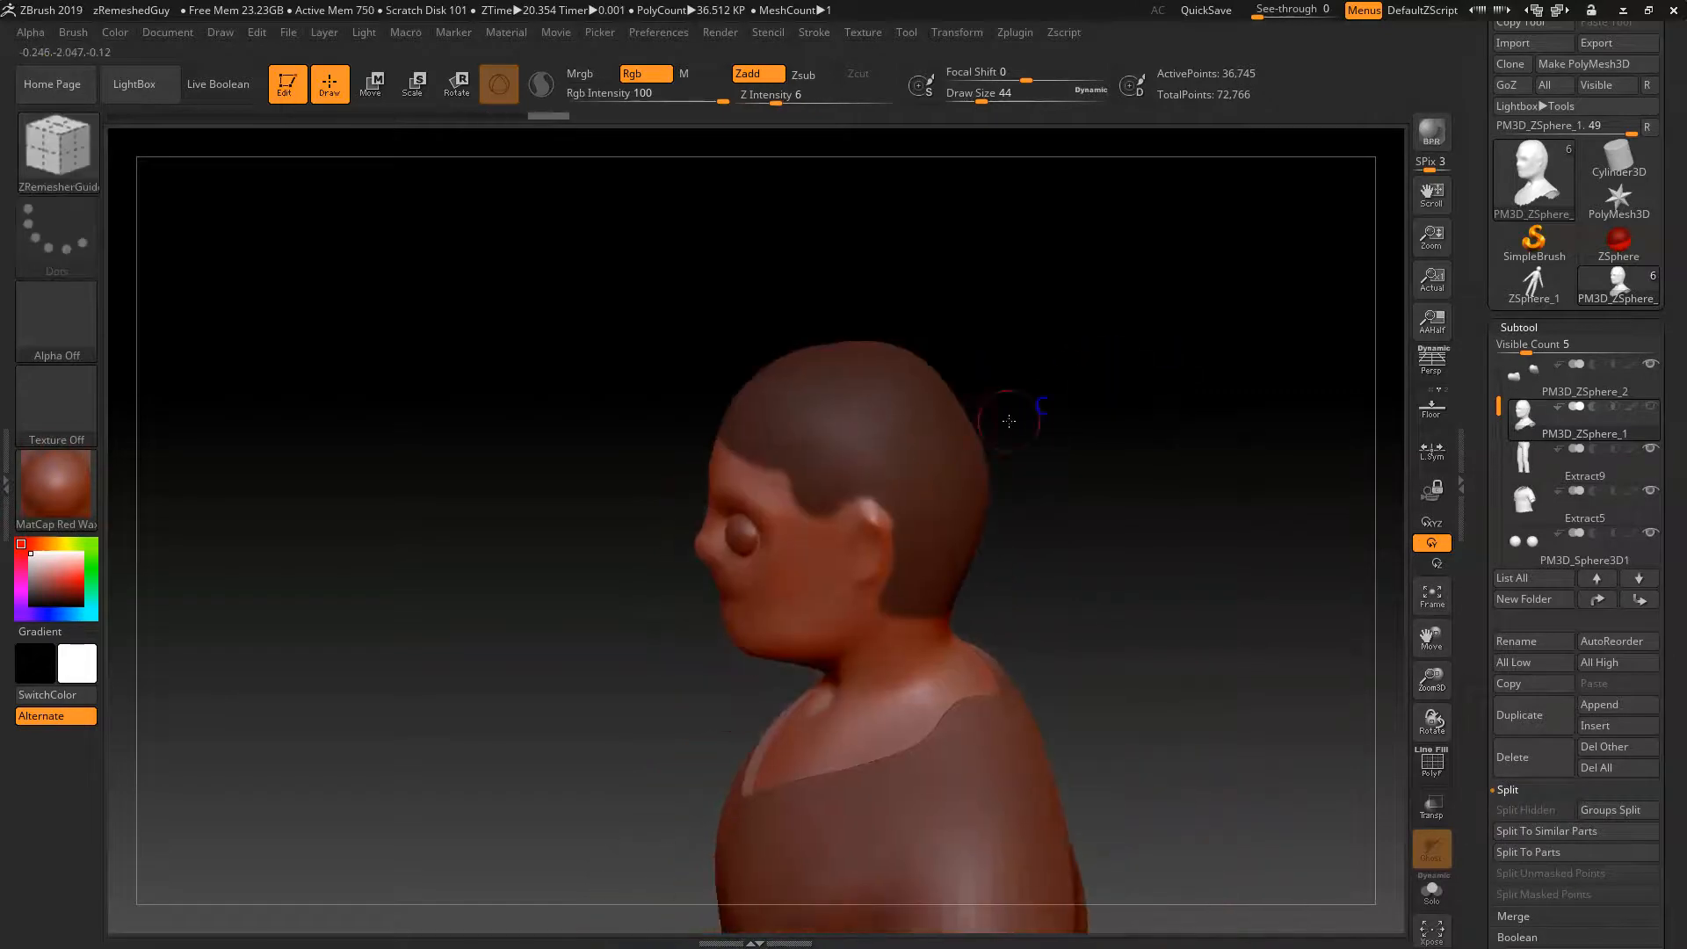
Reduce the draw size to 14 and mask the sideburns in front of the ears, refining the front hairline.
key(space)
mouse_move(892, 510)
mouse_down()
mouse_move(836, 490)
mouse_move(858, 491)
mouse_up()
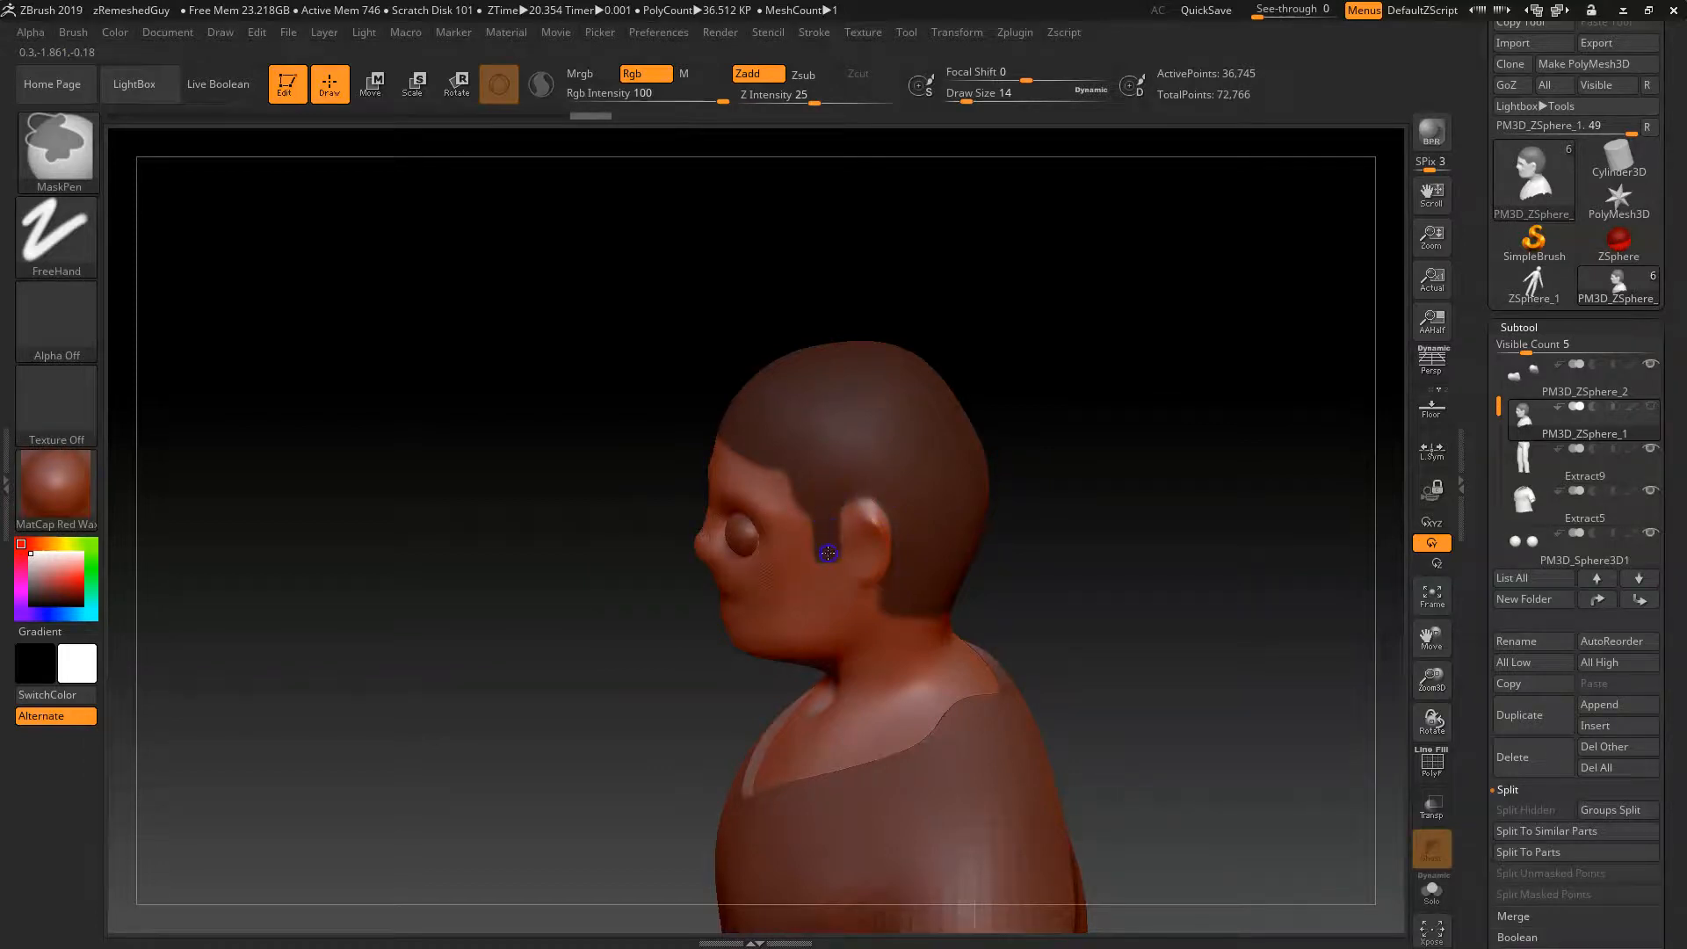
mouse_move(1044, 444)
mouse_down()
mouse_move(1104, 395)
mouse_move(1070, 451)
mouse_up()
ctrl+drag(836, 454, 811, 459)
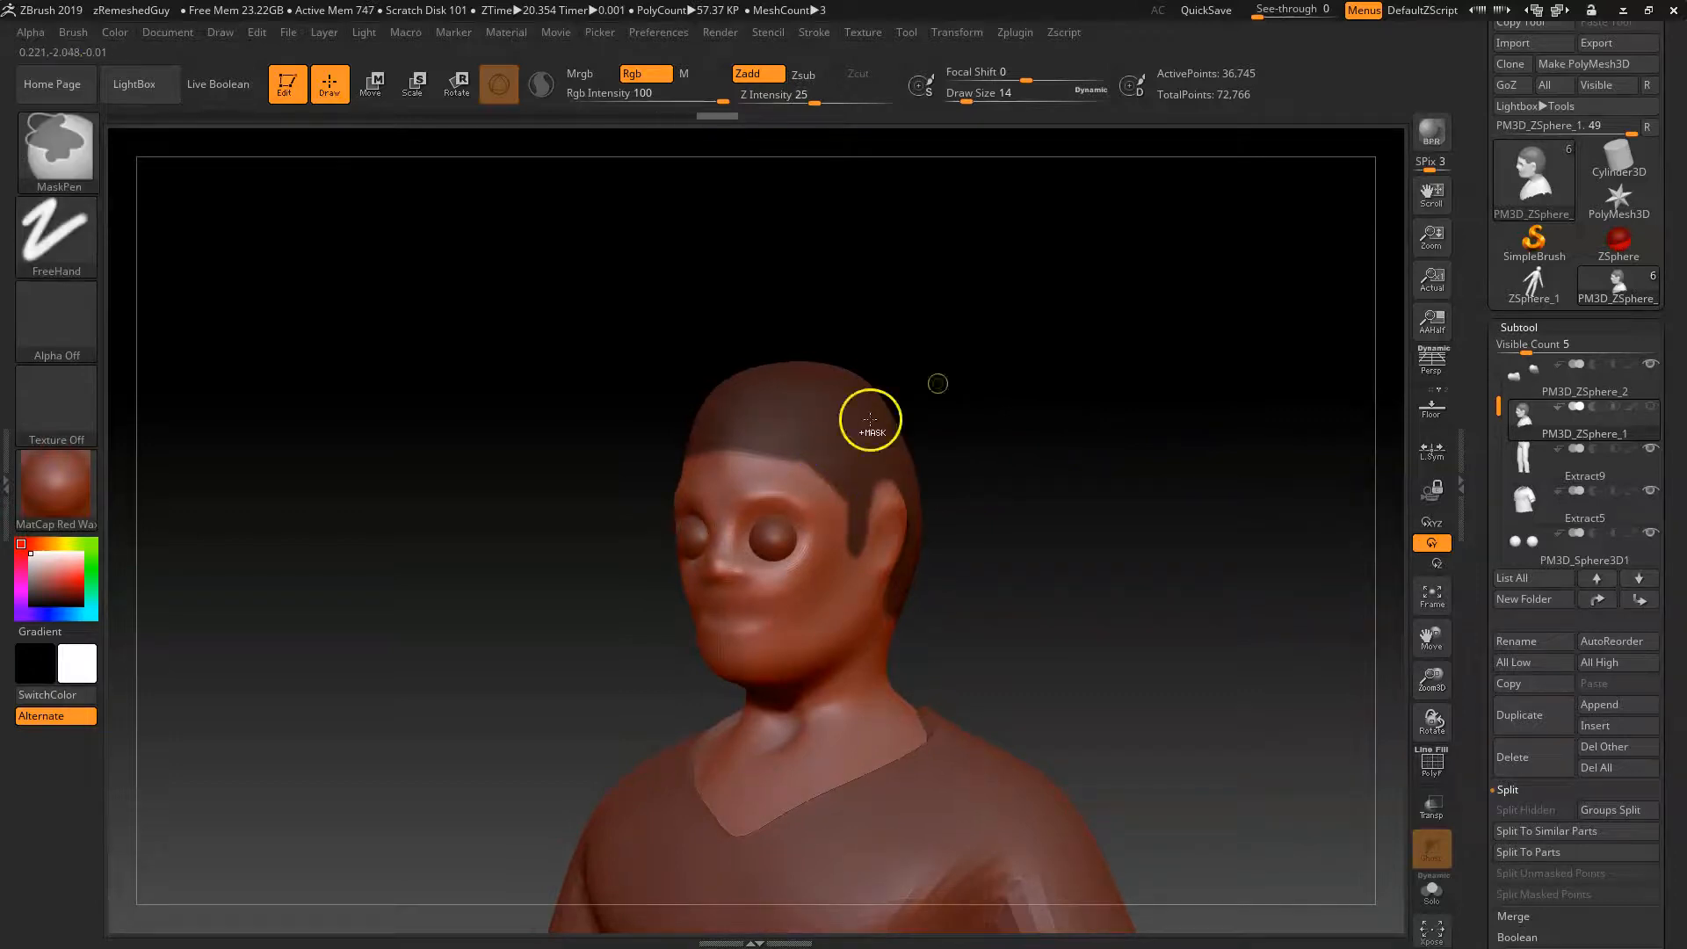
drag(1084, 482, 1100, 469)
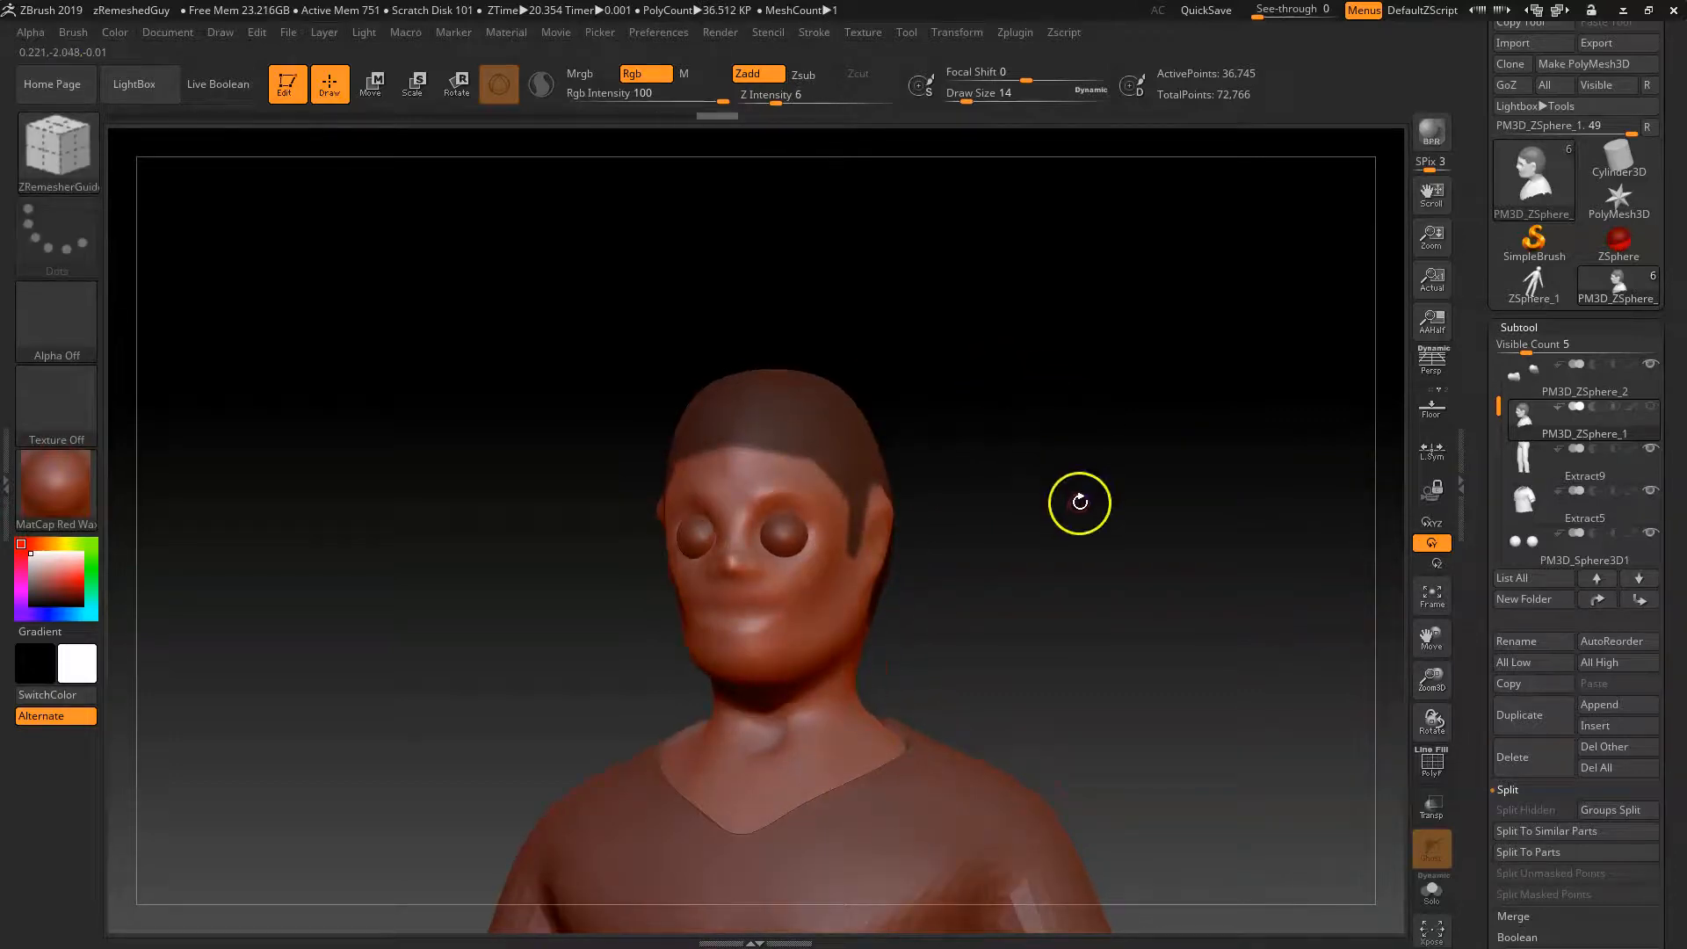
alt+drag(1070, 527, 1058, 537)
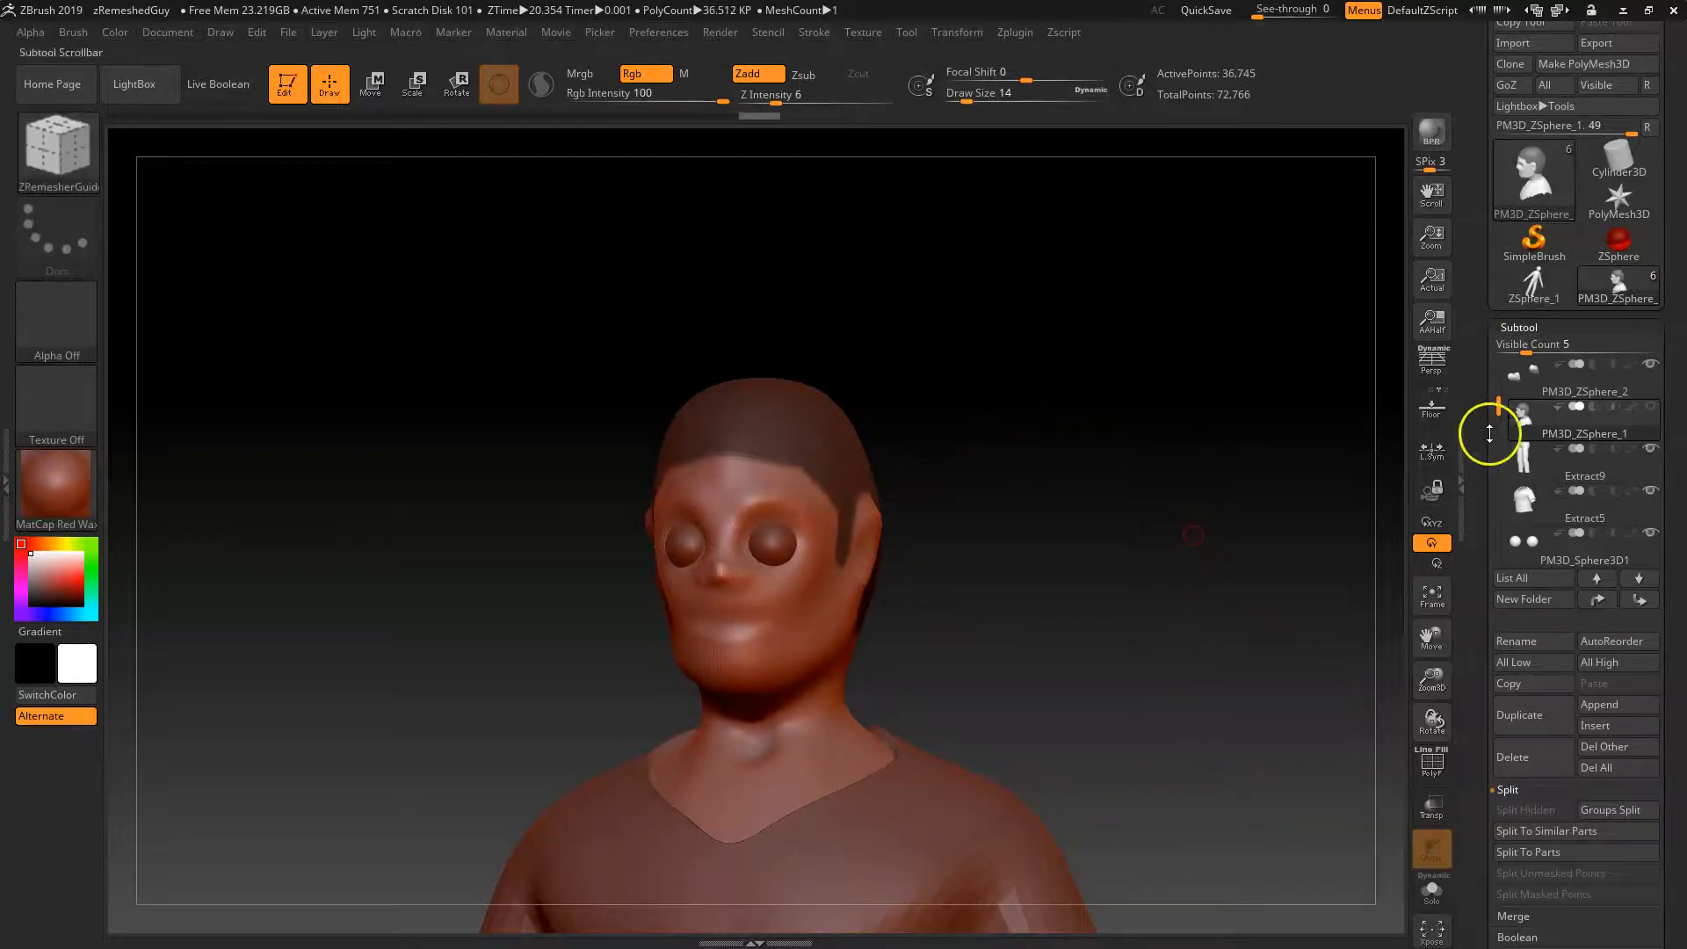
Open the FiberMesh preset library and browse to the WaveHair presets.
drag(1482, 477, 1490, 512)
click(1551, 575)
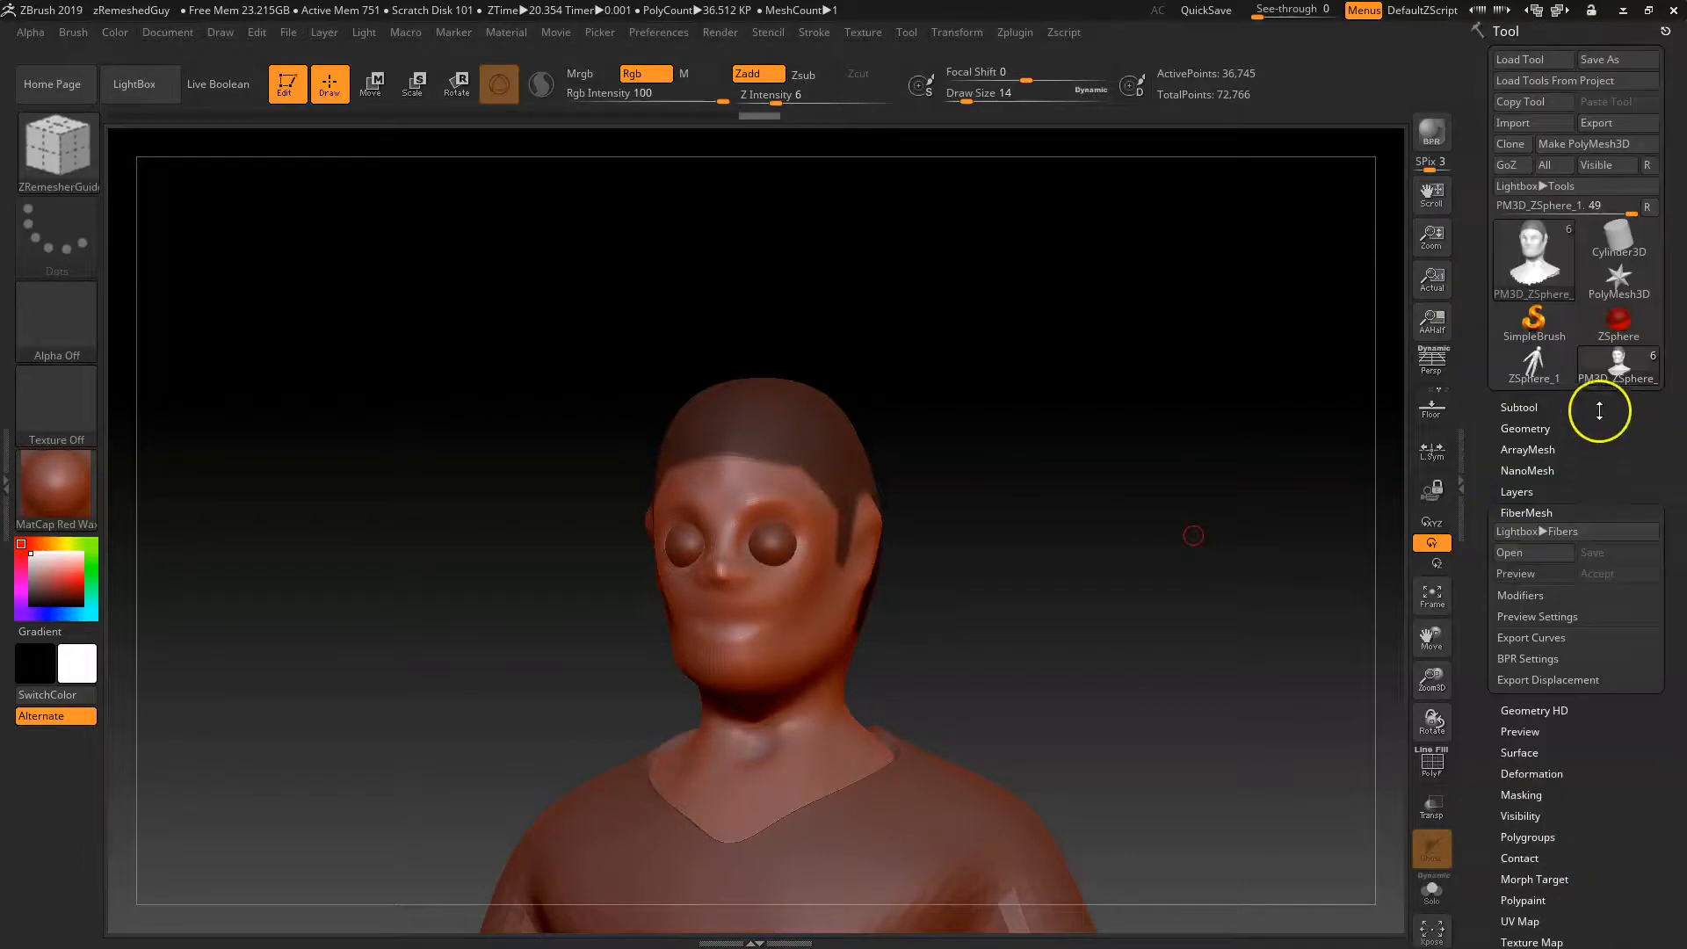
click(1567, 532)
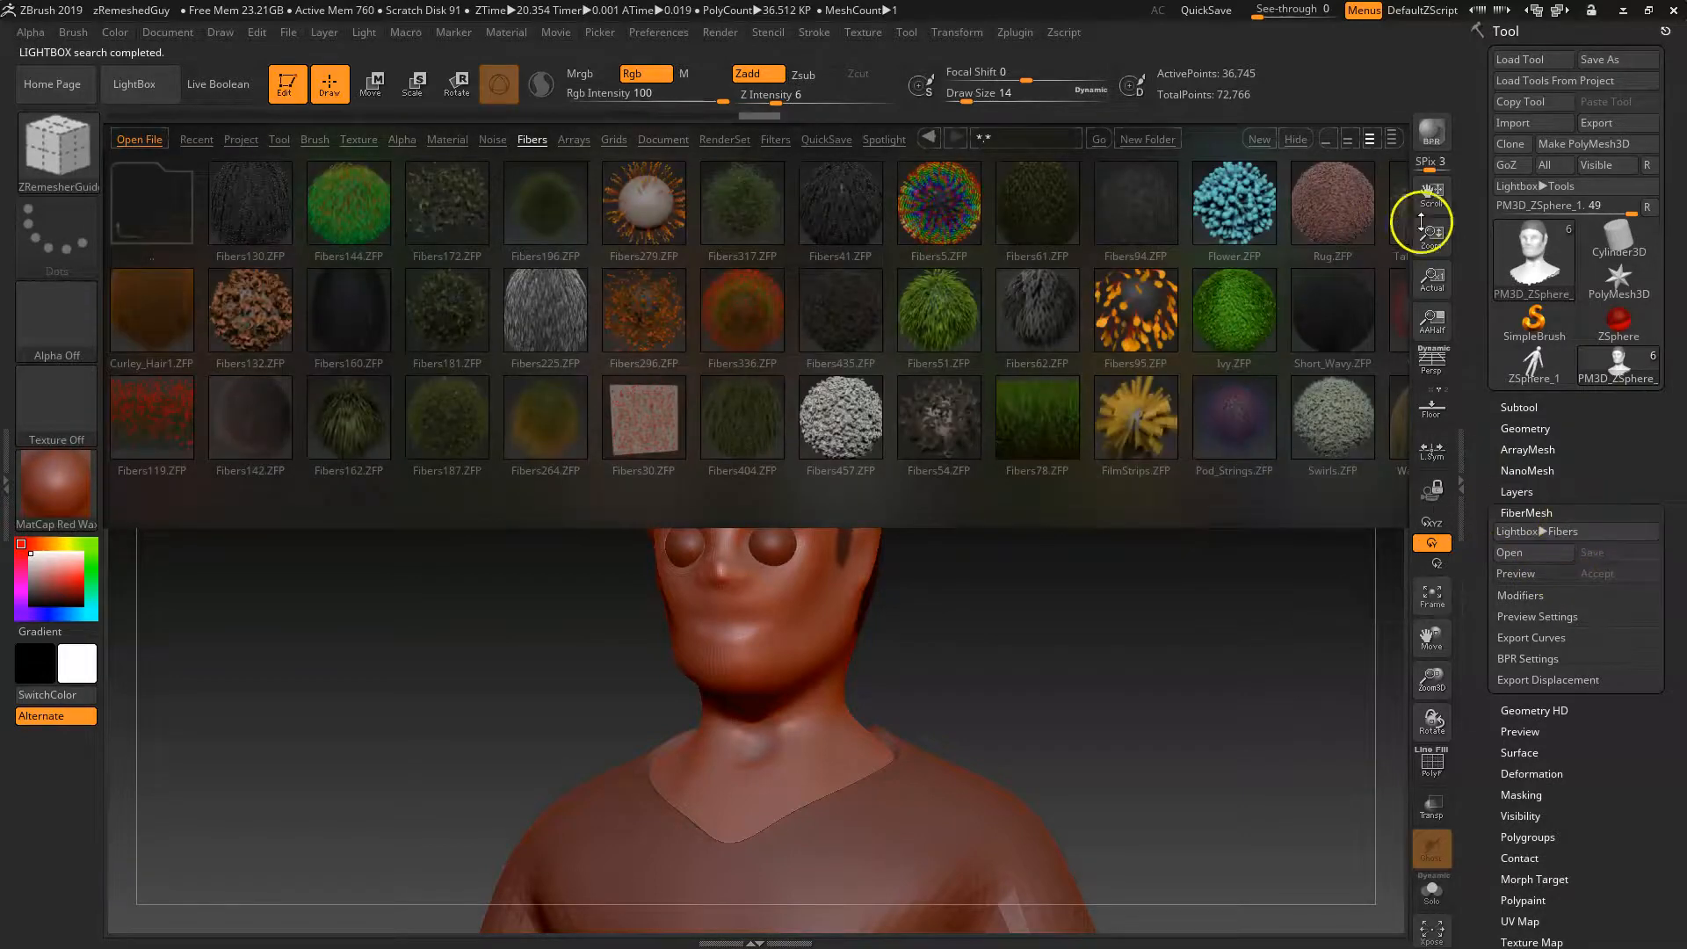
drag(1085, 492, 870, 493)
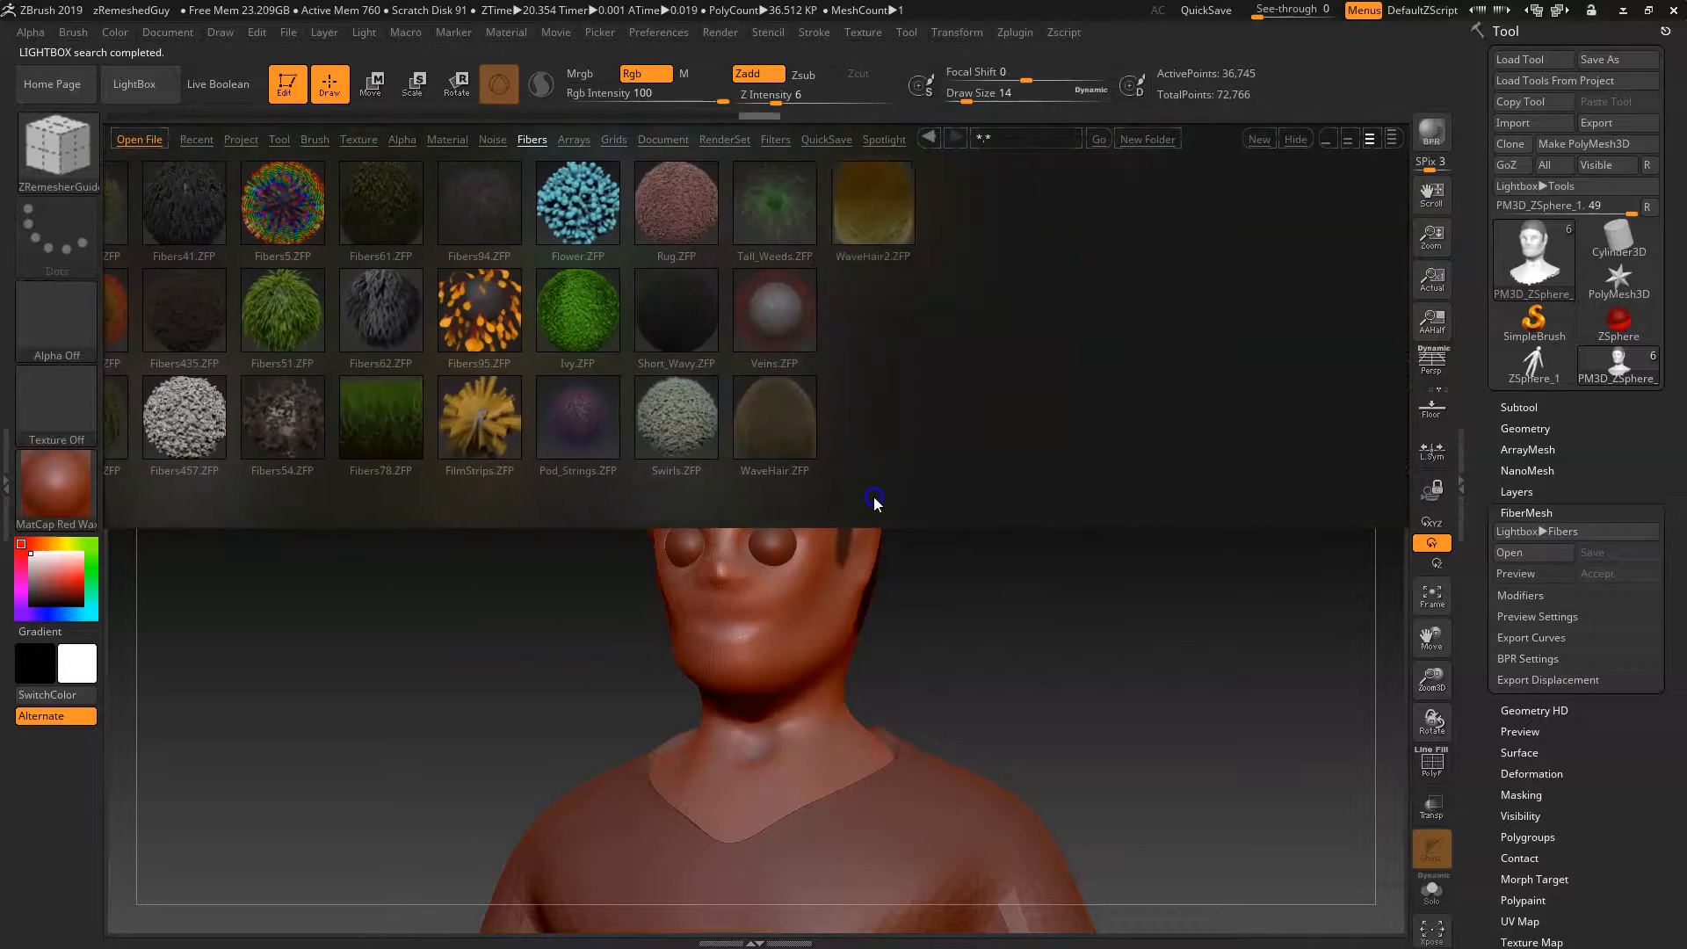
Try the WaveHair, WaveHair2, Tall_Weeds, Rug, Ivy and Curley_Hair1 fiber presets on the masked scalp.
double_click(802, 438)
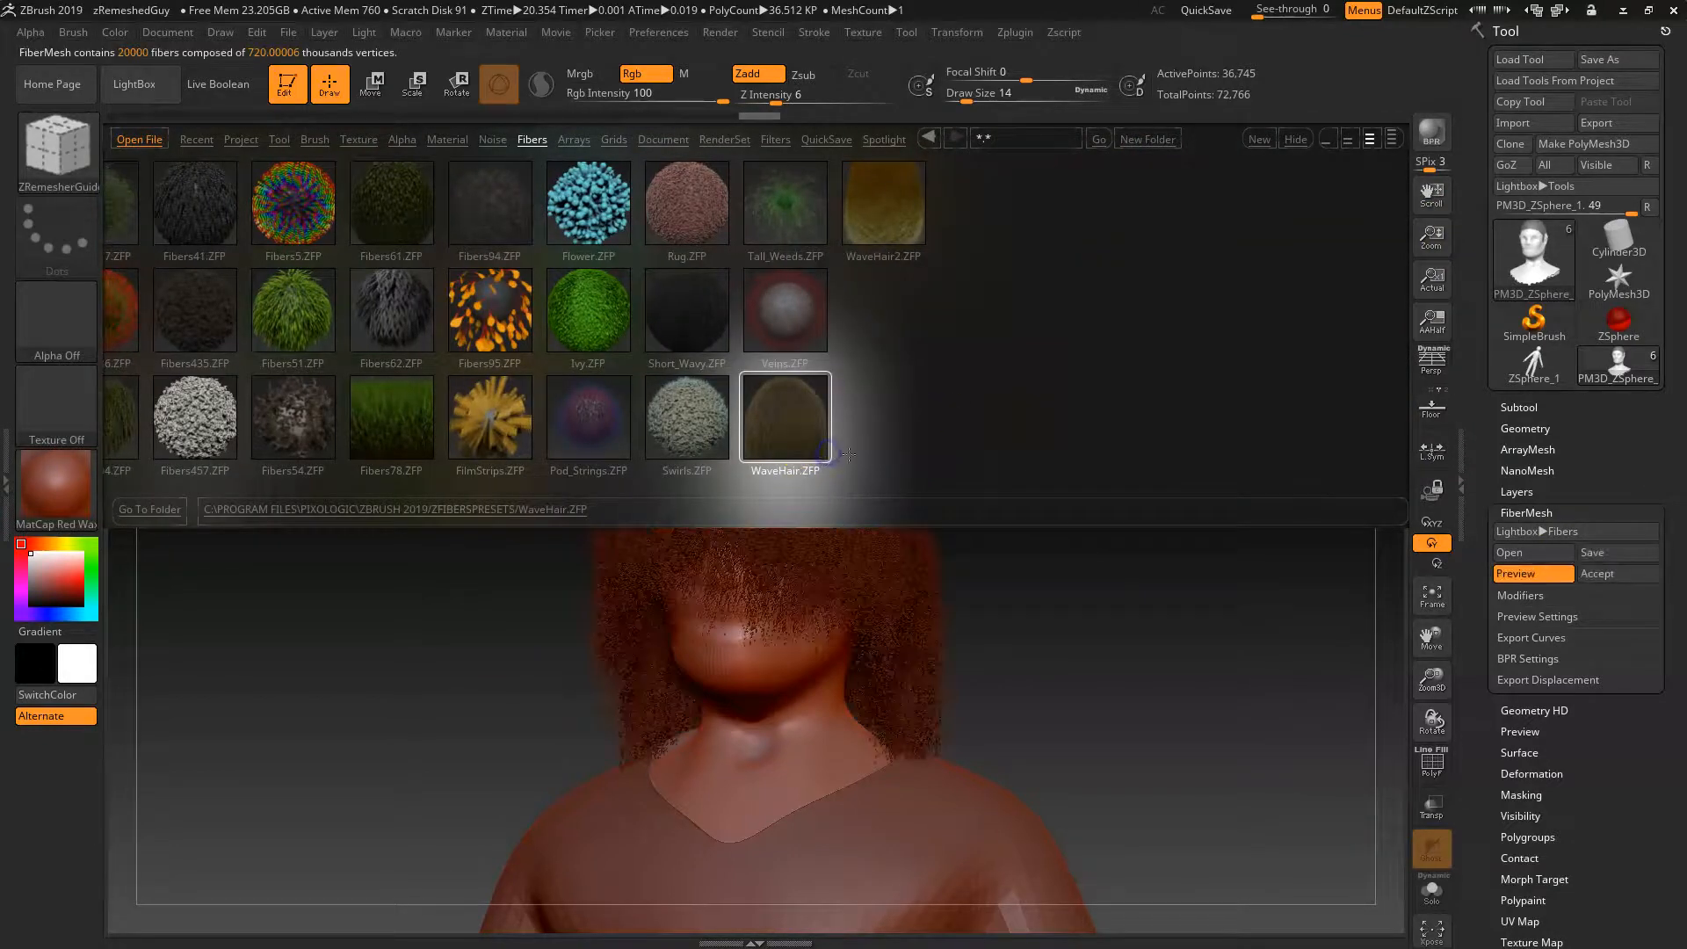
alt+drag(1090, 591, 1017, 800)
drag(1051, 641, 1061, 721)
mouse_move(1063, 657)
mouse_down()
mouse_move(1096, 633)
mouse_move(1079, 652)
mouse_up()
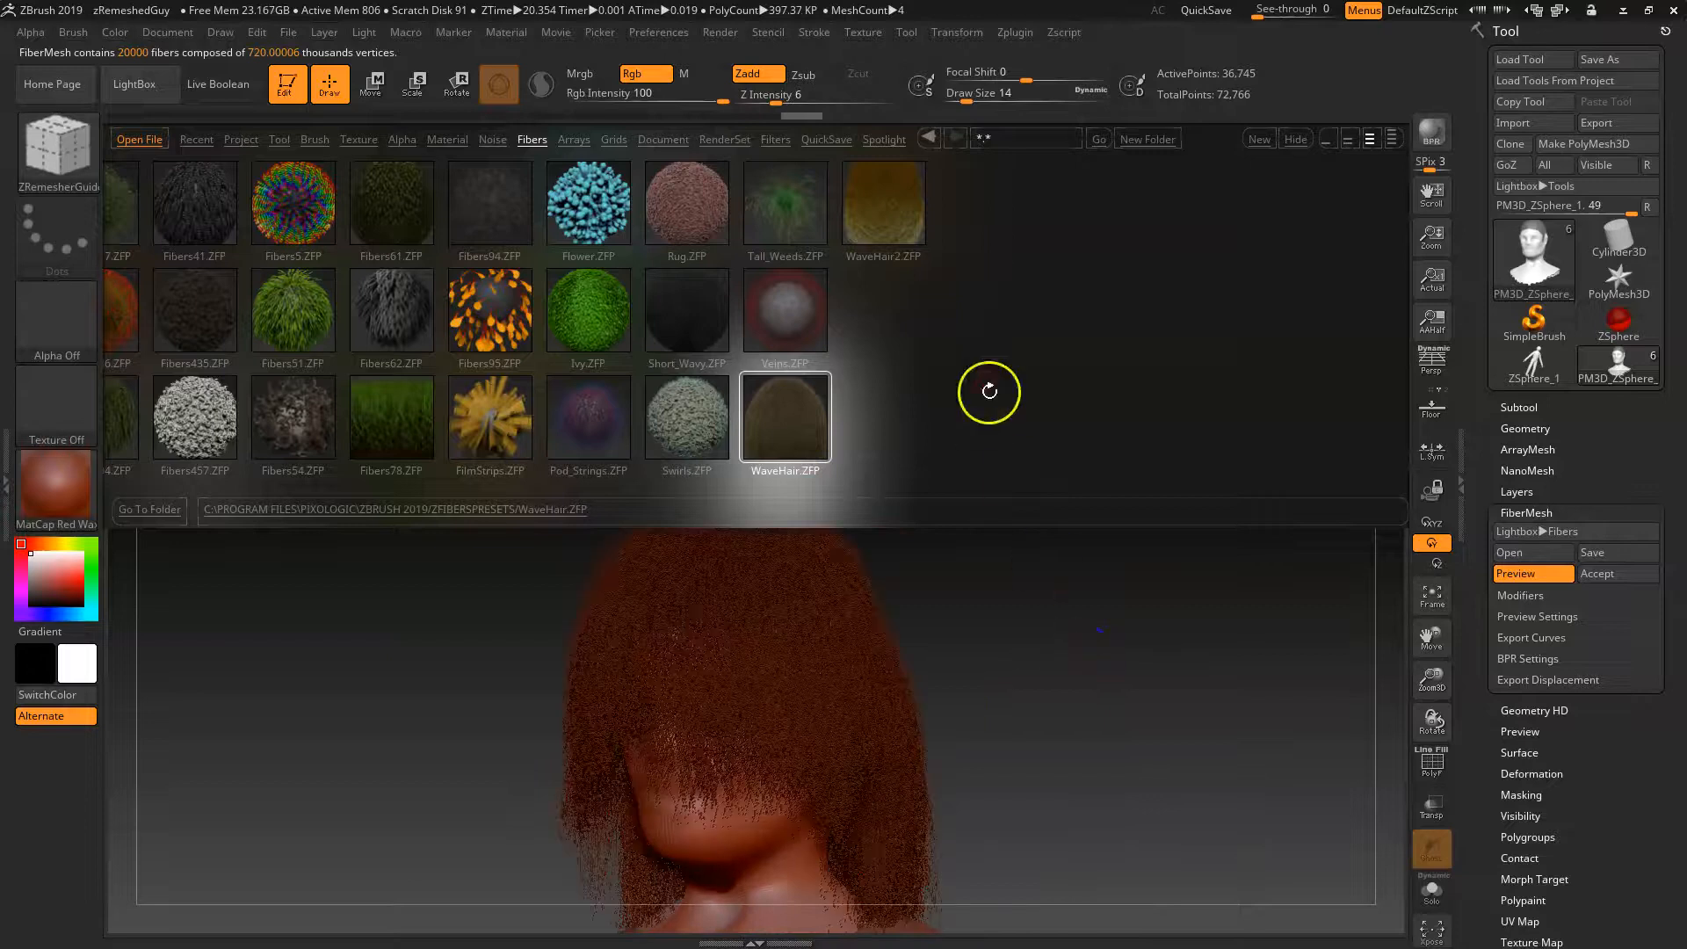
double_click(881, 203)
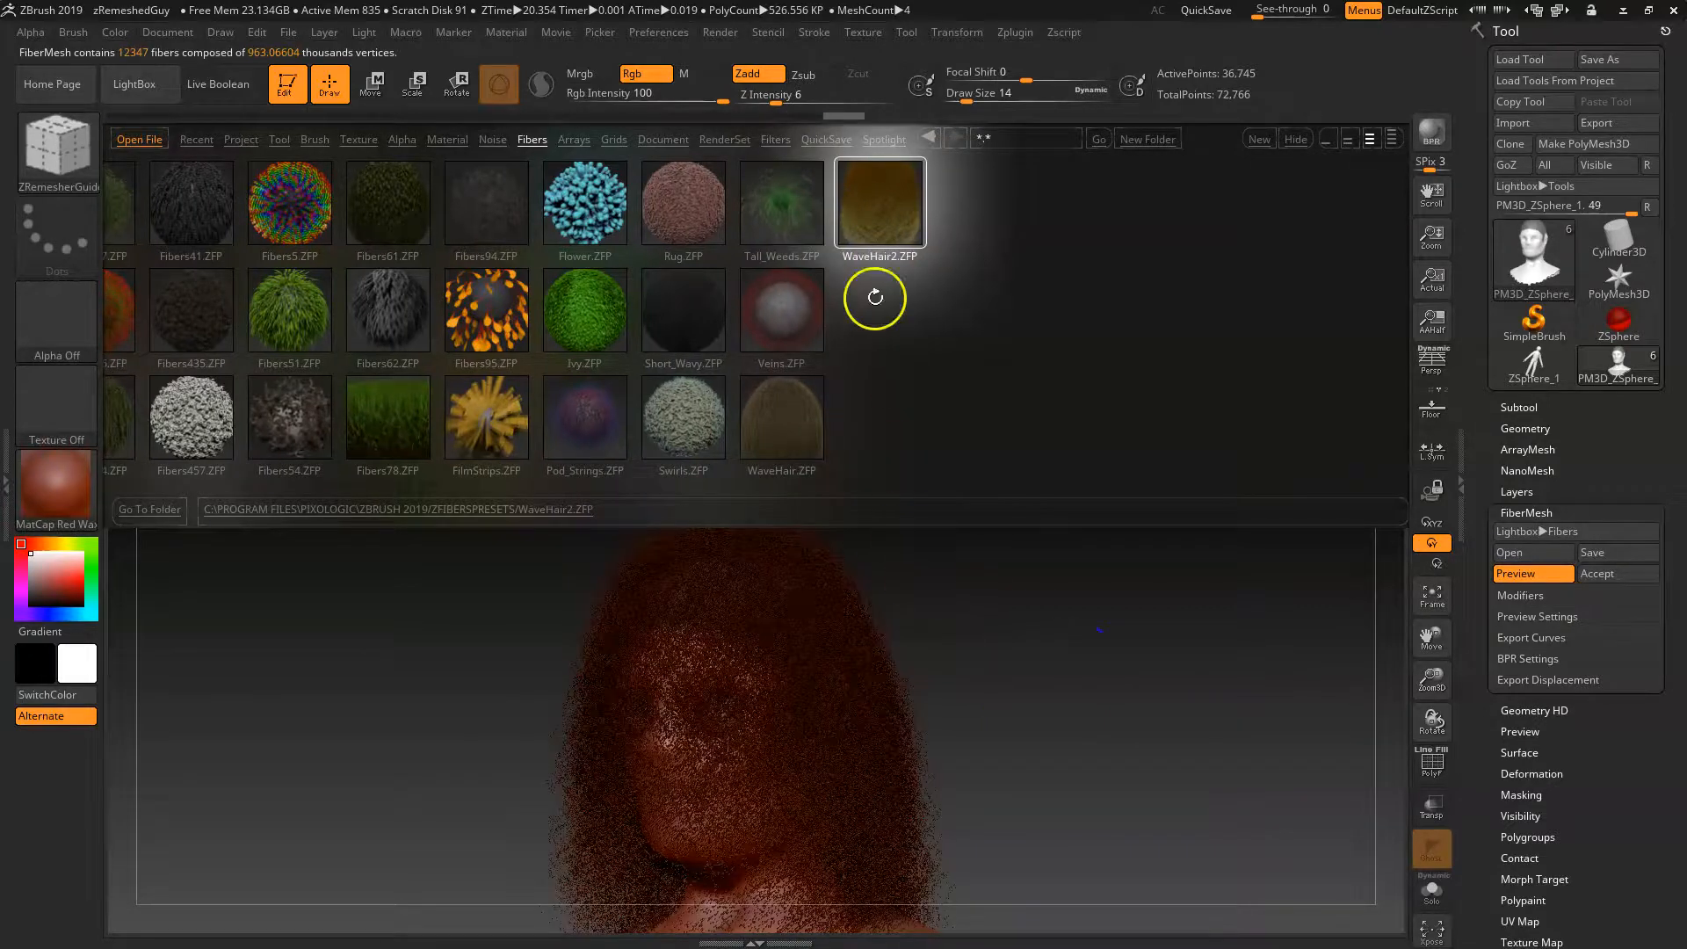
double_click(779, 202)
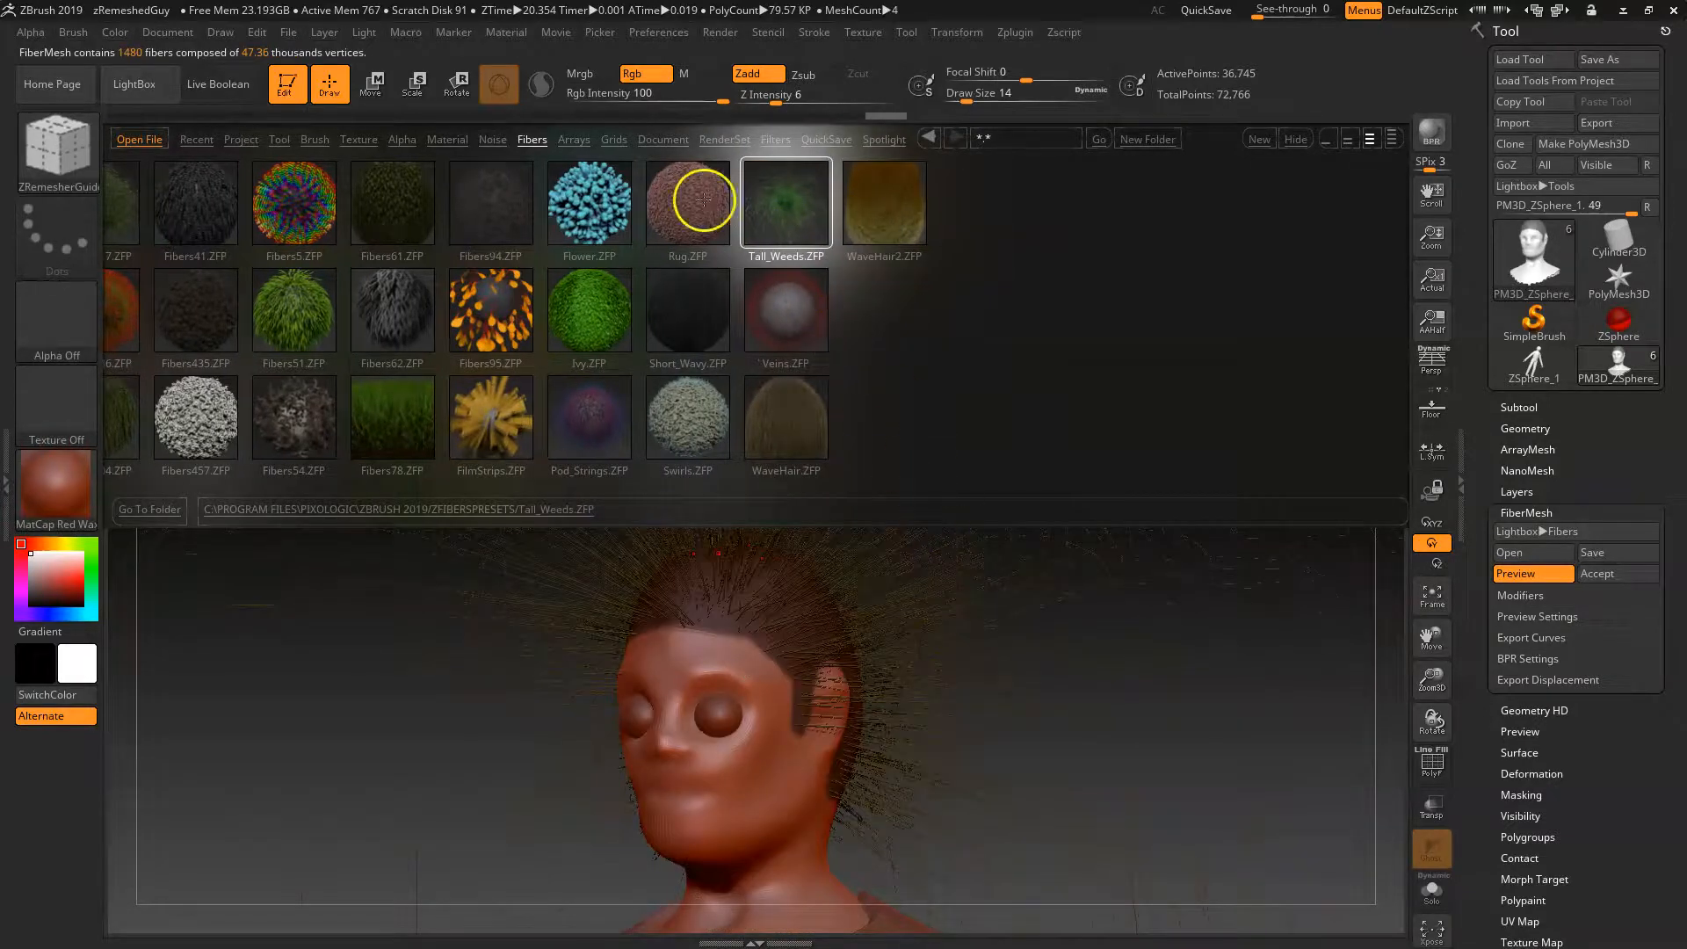
double_click(704, 199)
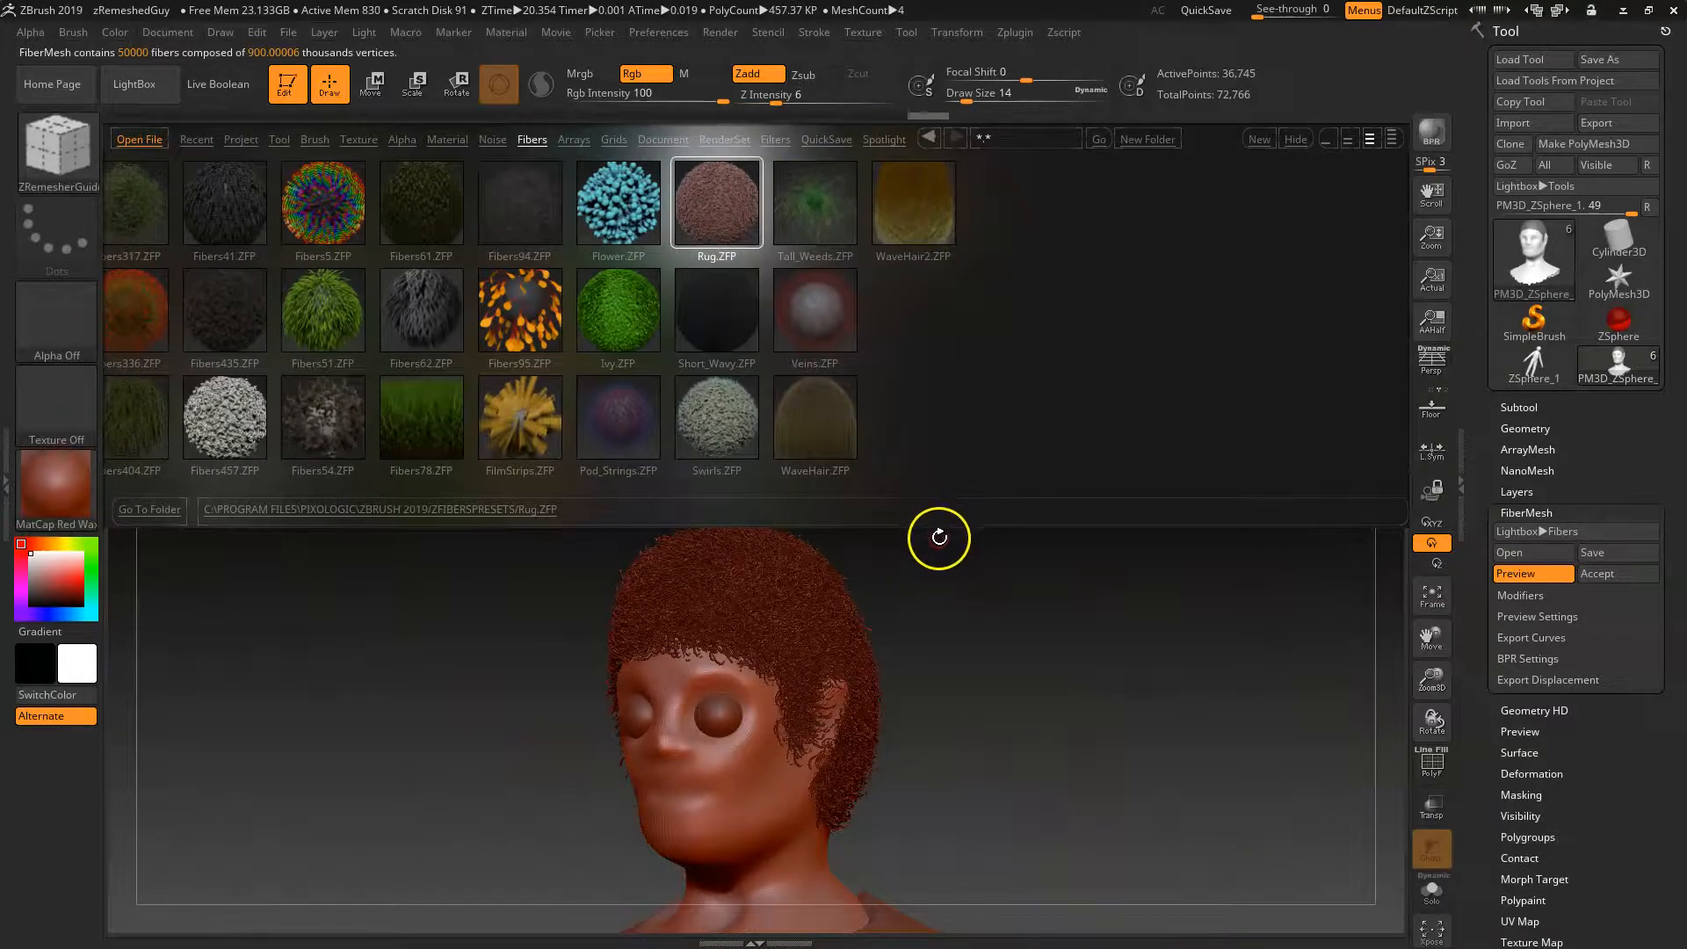
double_click(622, 290)
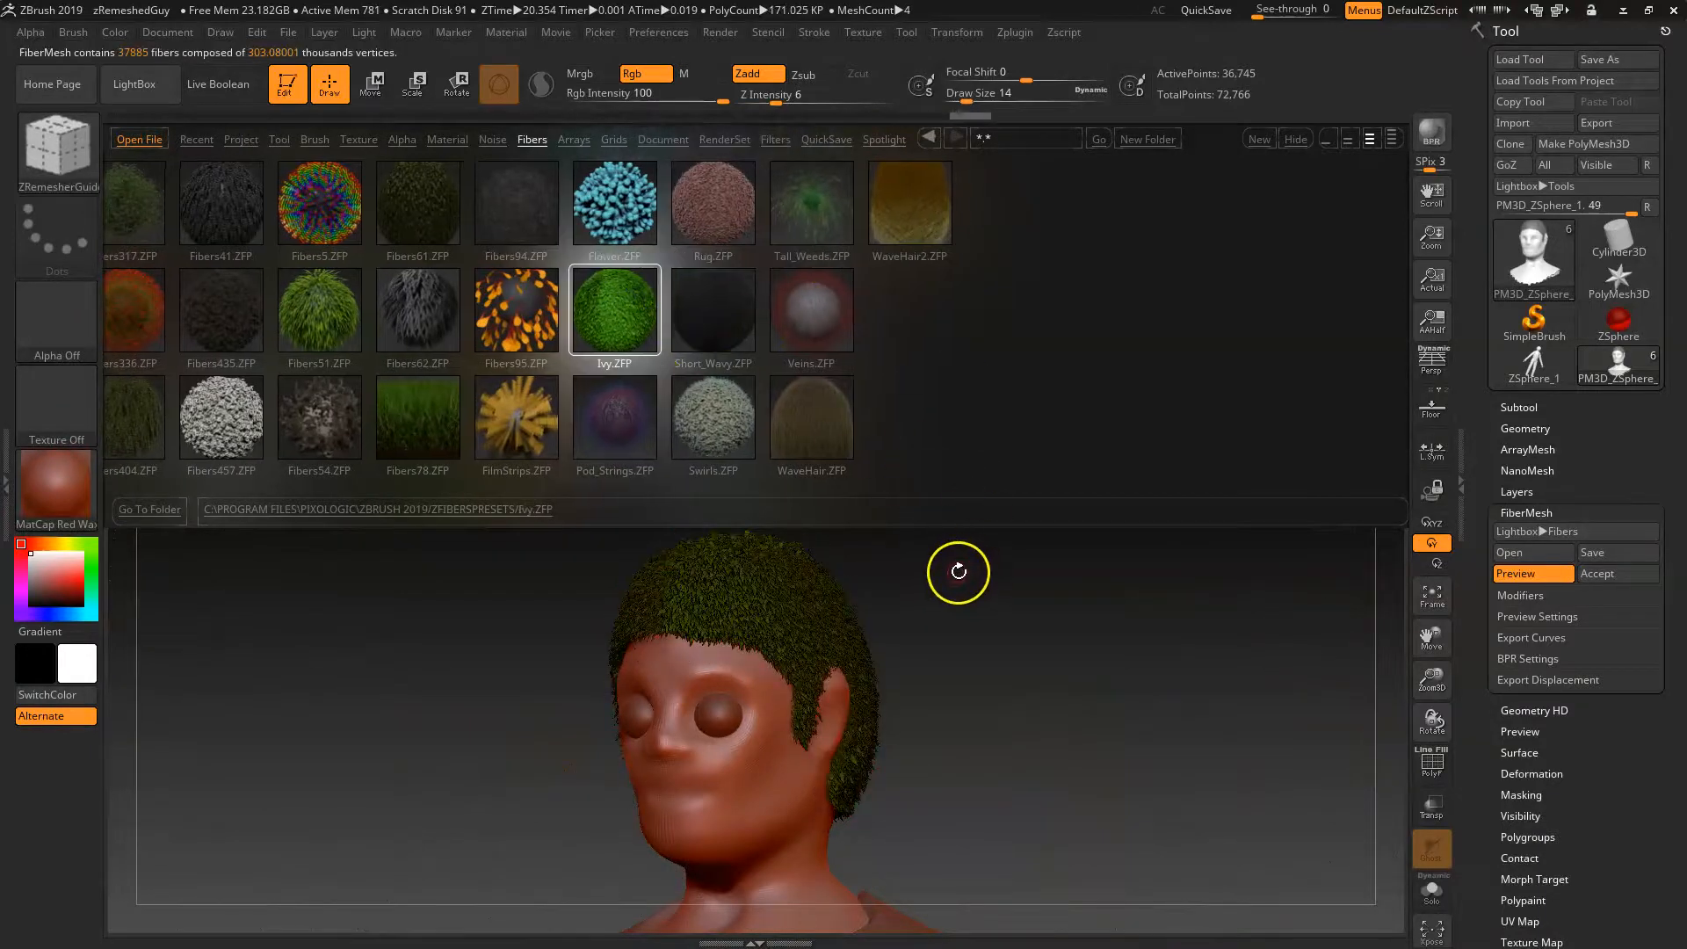
drag(932, 367, 1153, 361)
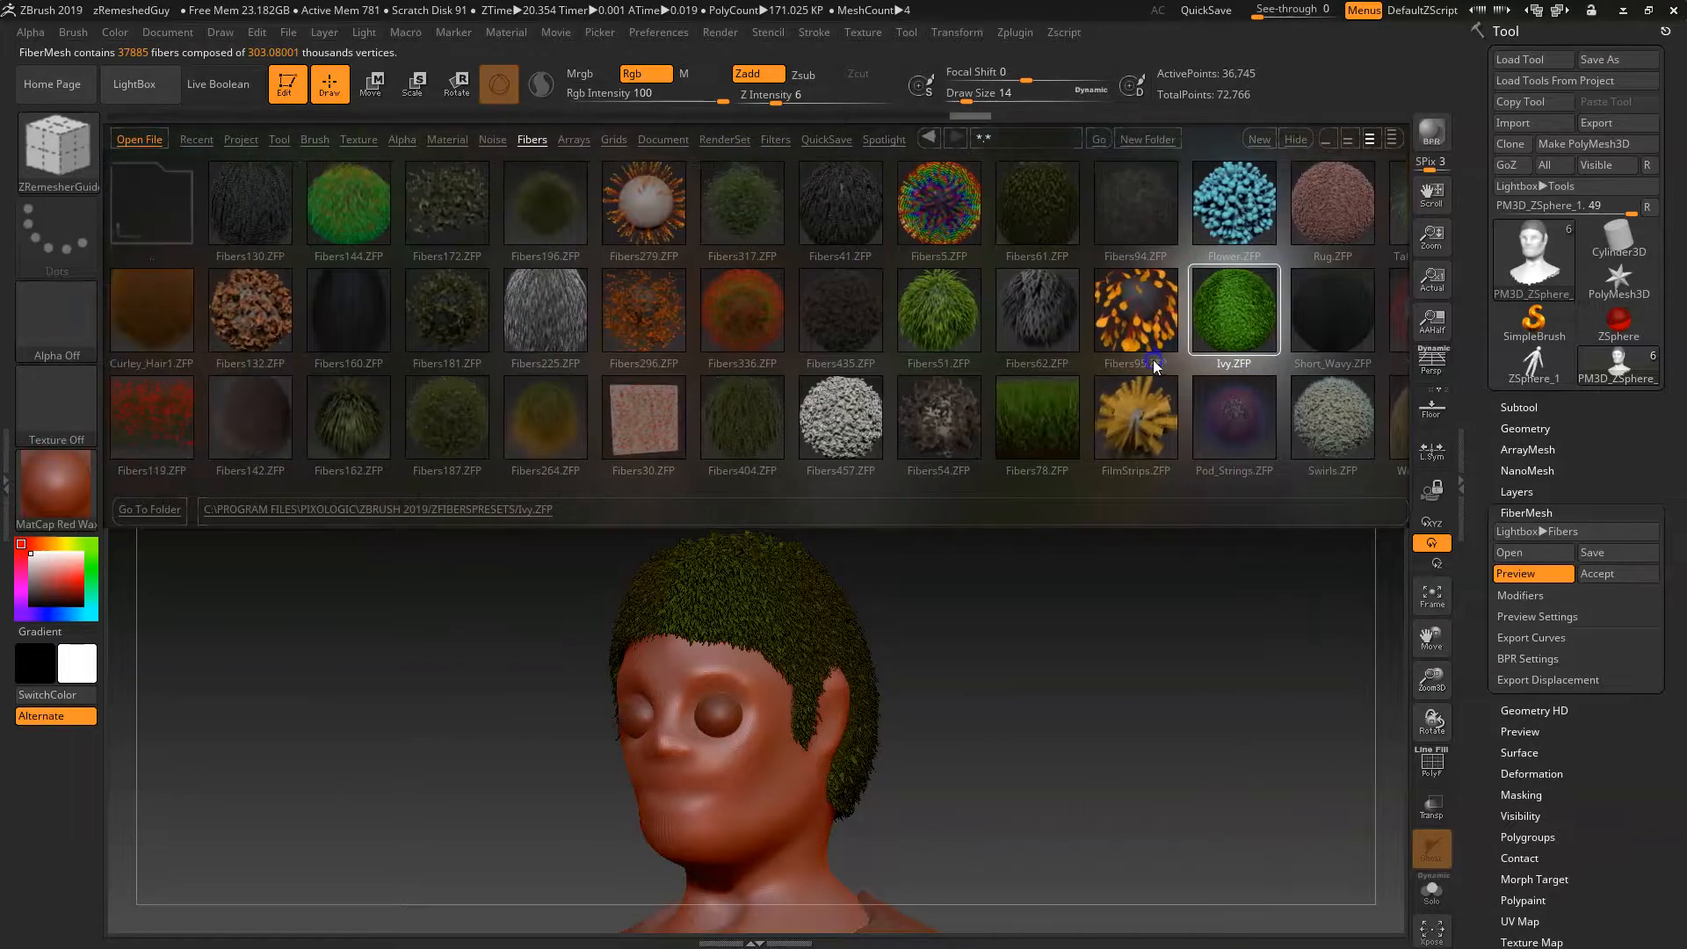
double_click(256, 417)
double_click(154, 312)
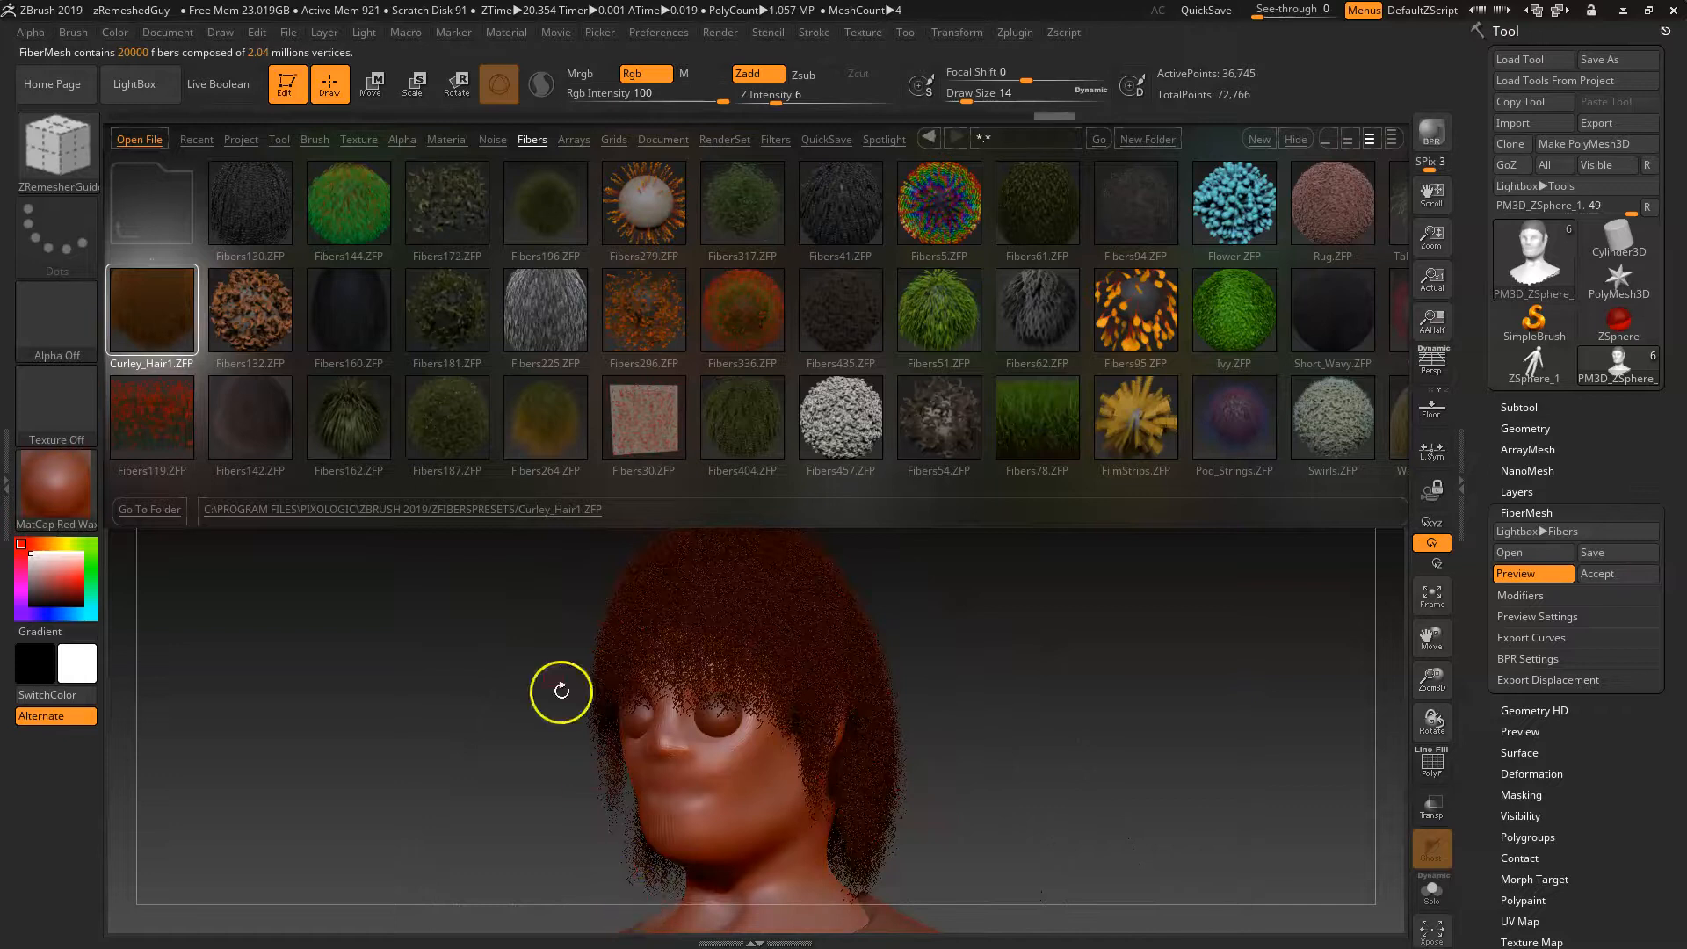
Apply the Fibers142 preset to the masked scalp and run a BPR render of the hair.
double_click(252, 404)
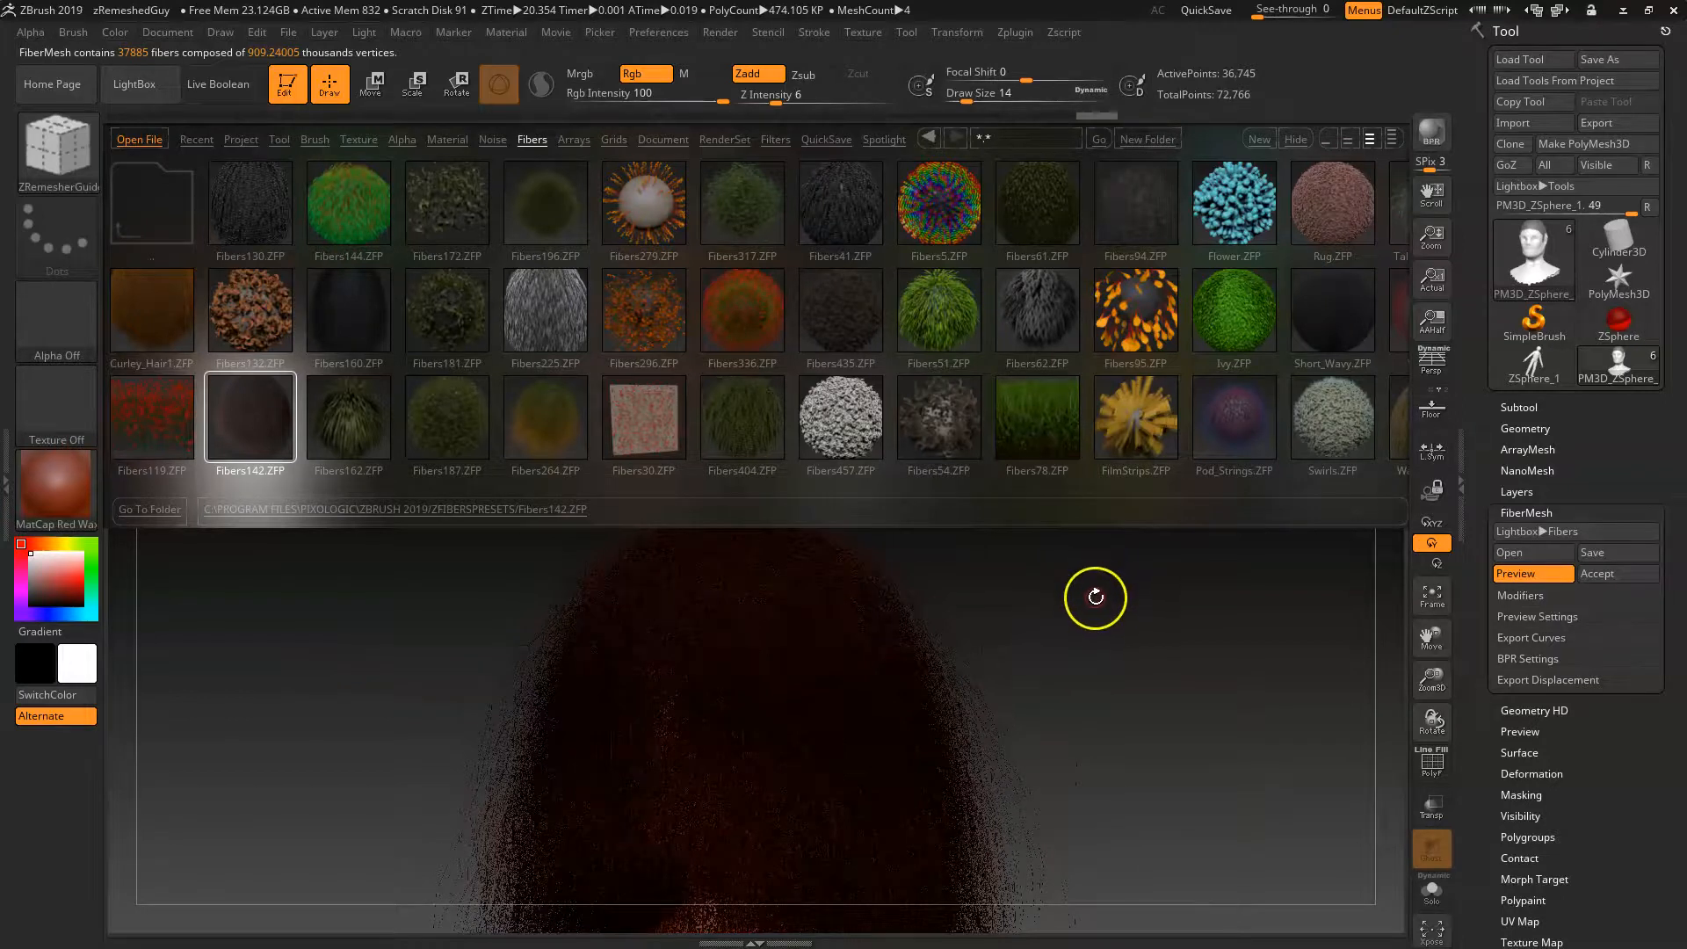
key(comma)
alt+drag(1069, 656, 1075, 554)
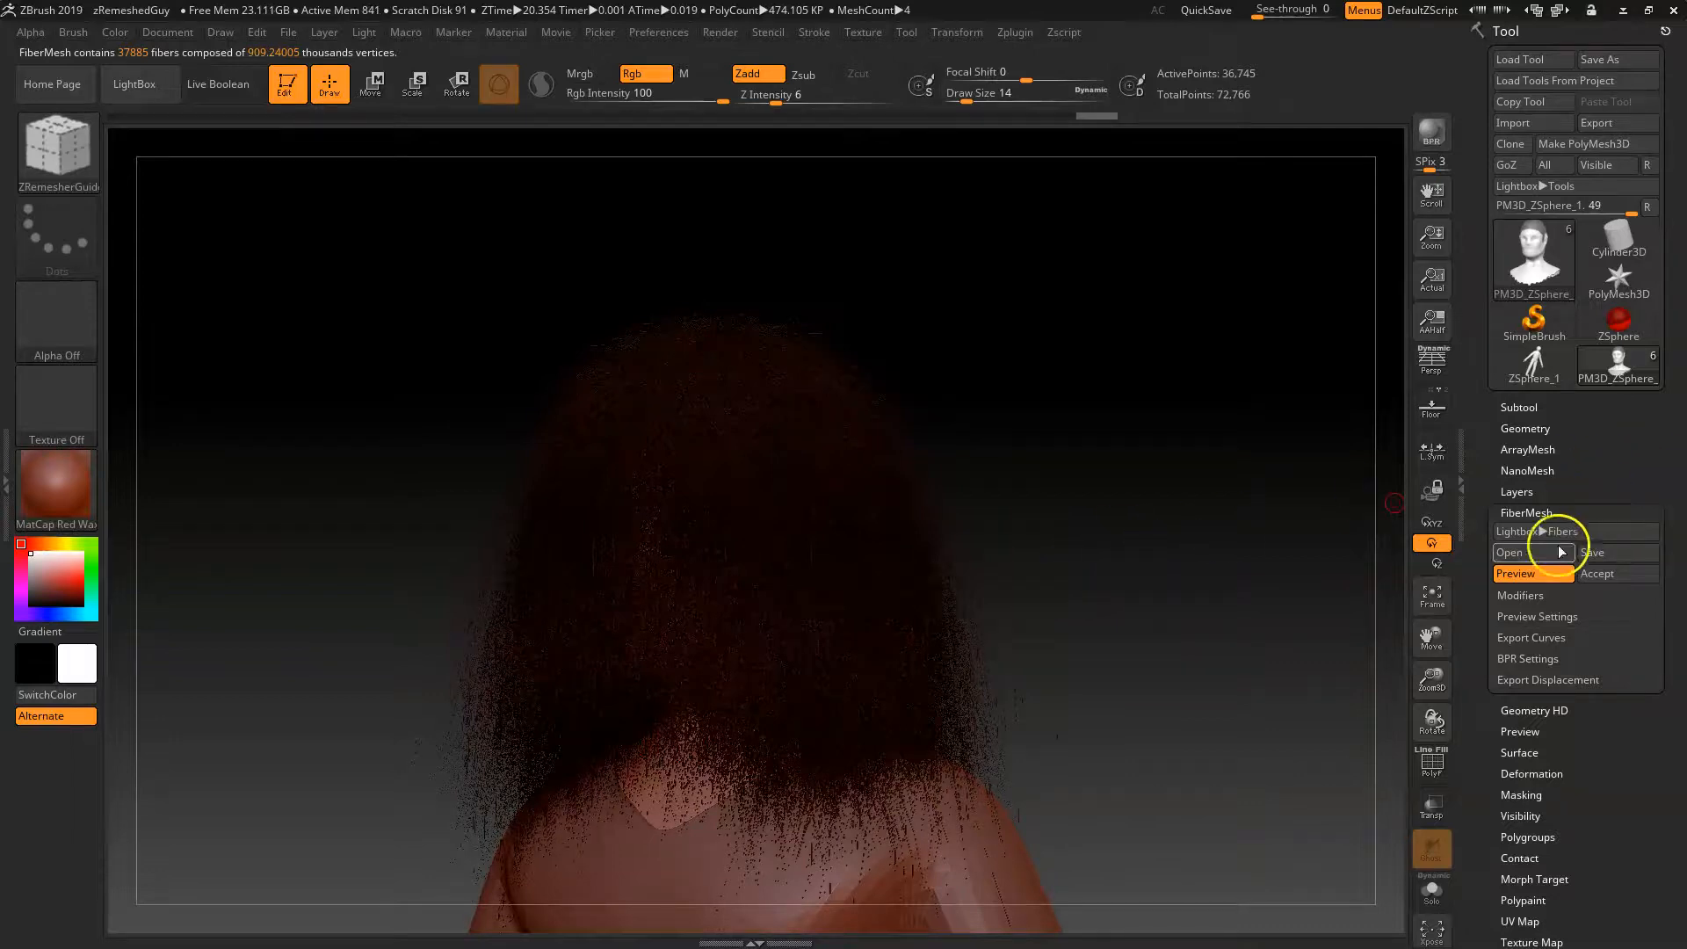
click(1434, 132)
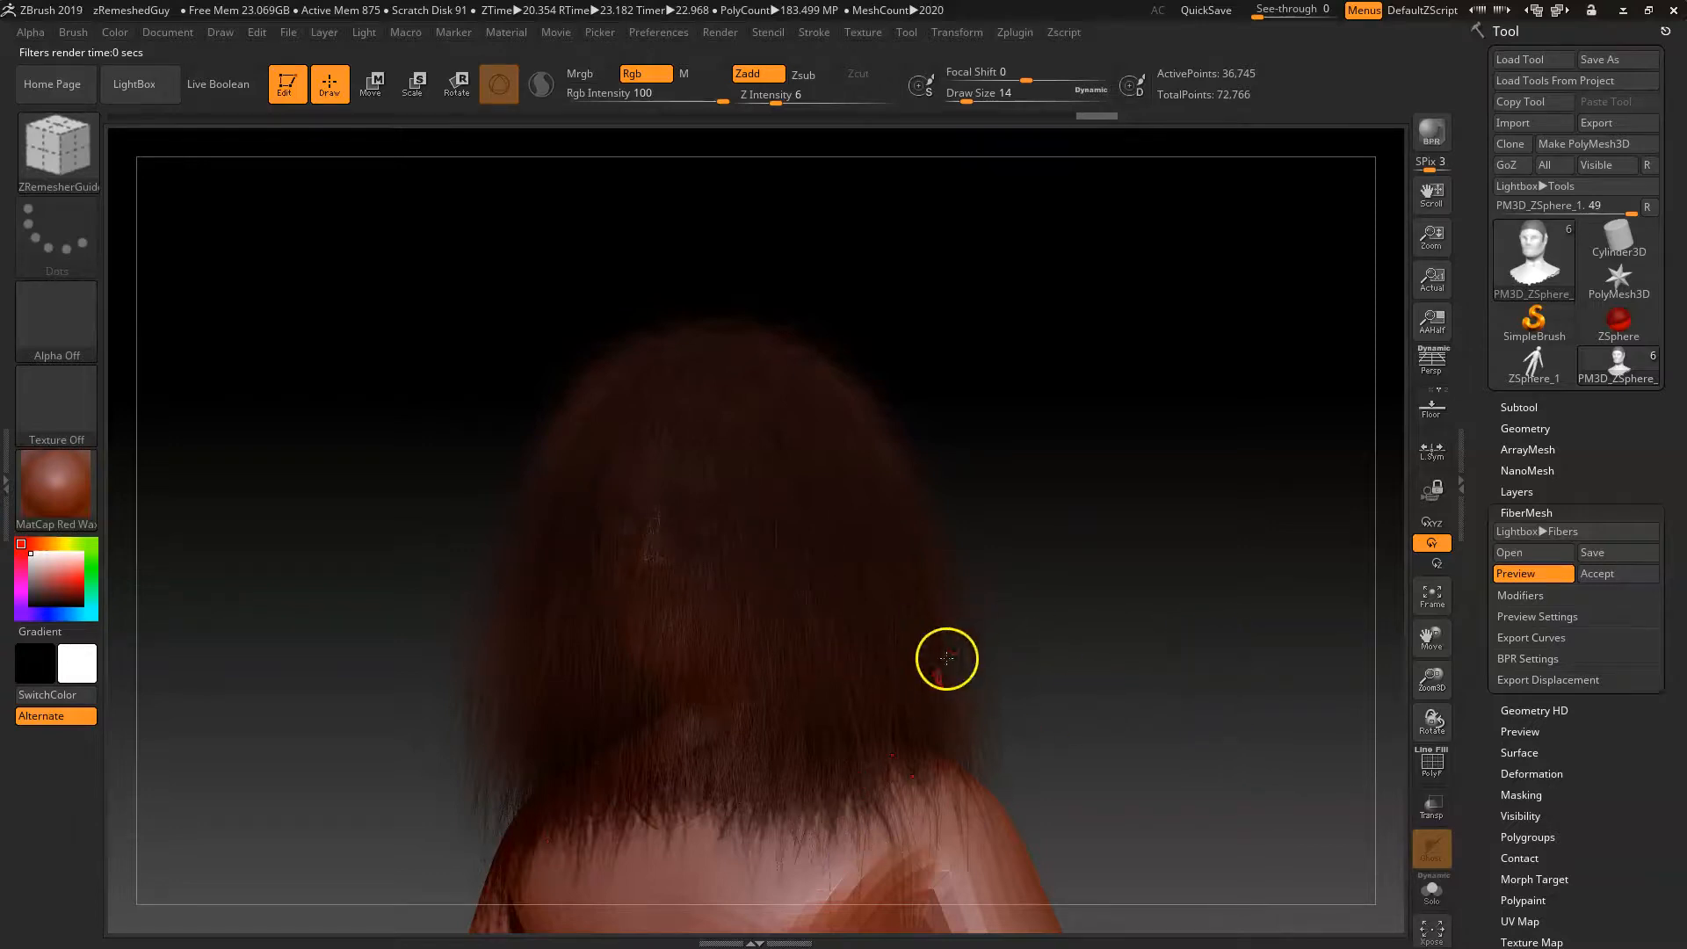
drag(1139, 630, 1200, 588)
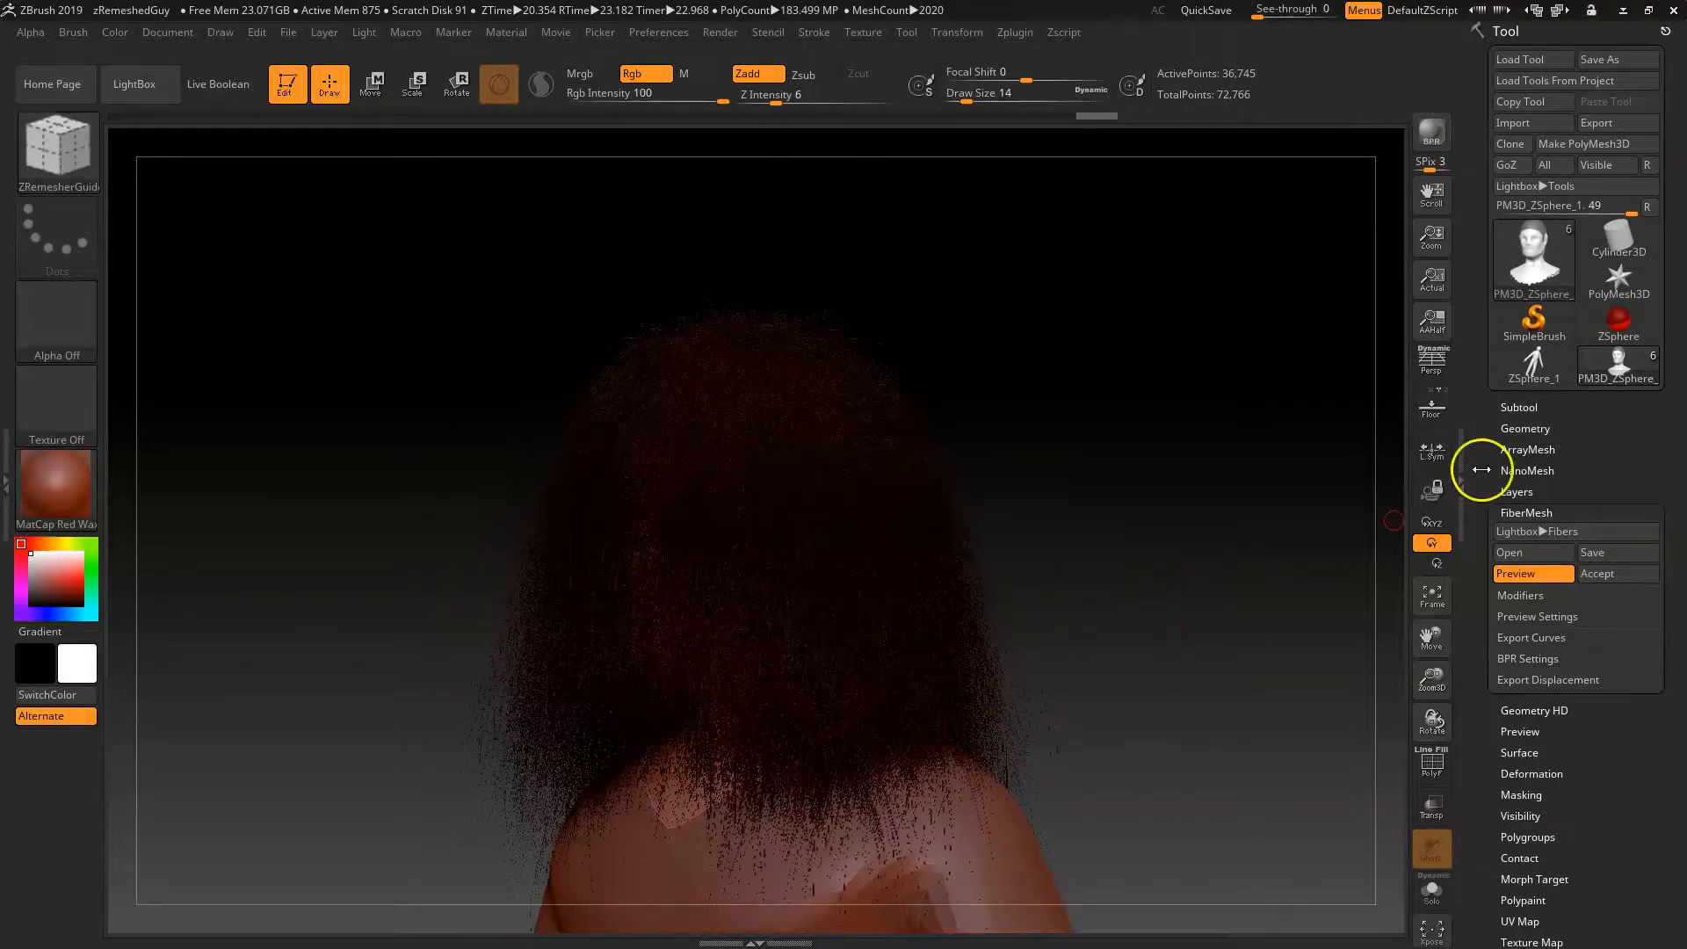
Shorten the hair fibers to a length of about 113 and set the maximum fibers to about 119.
click(1541, 595)
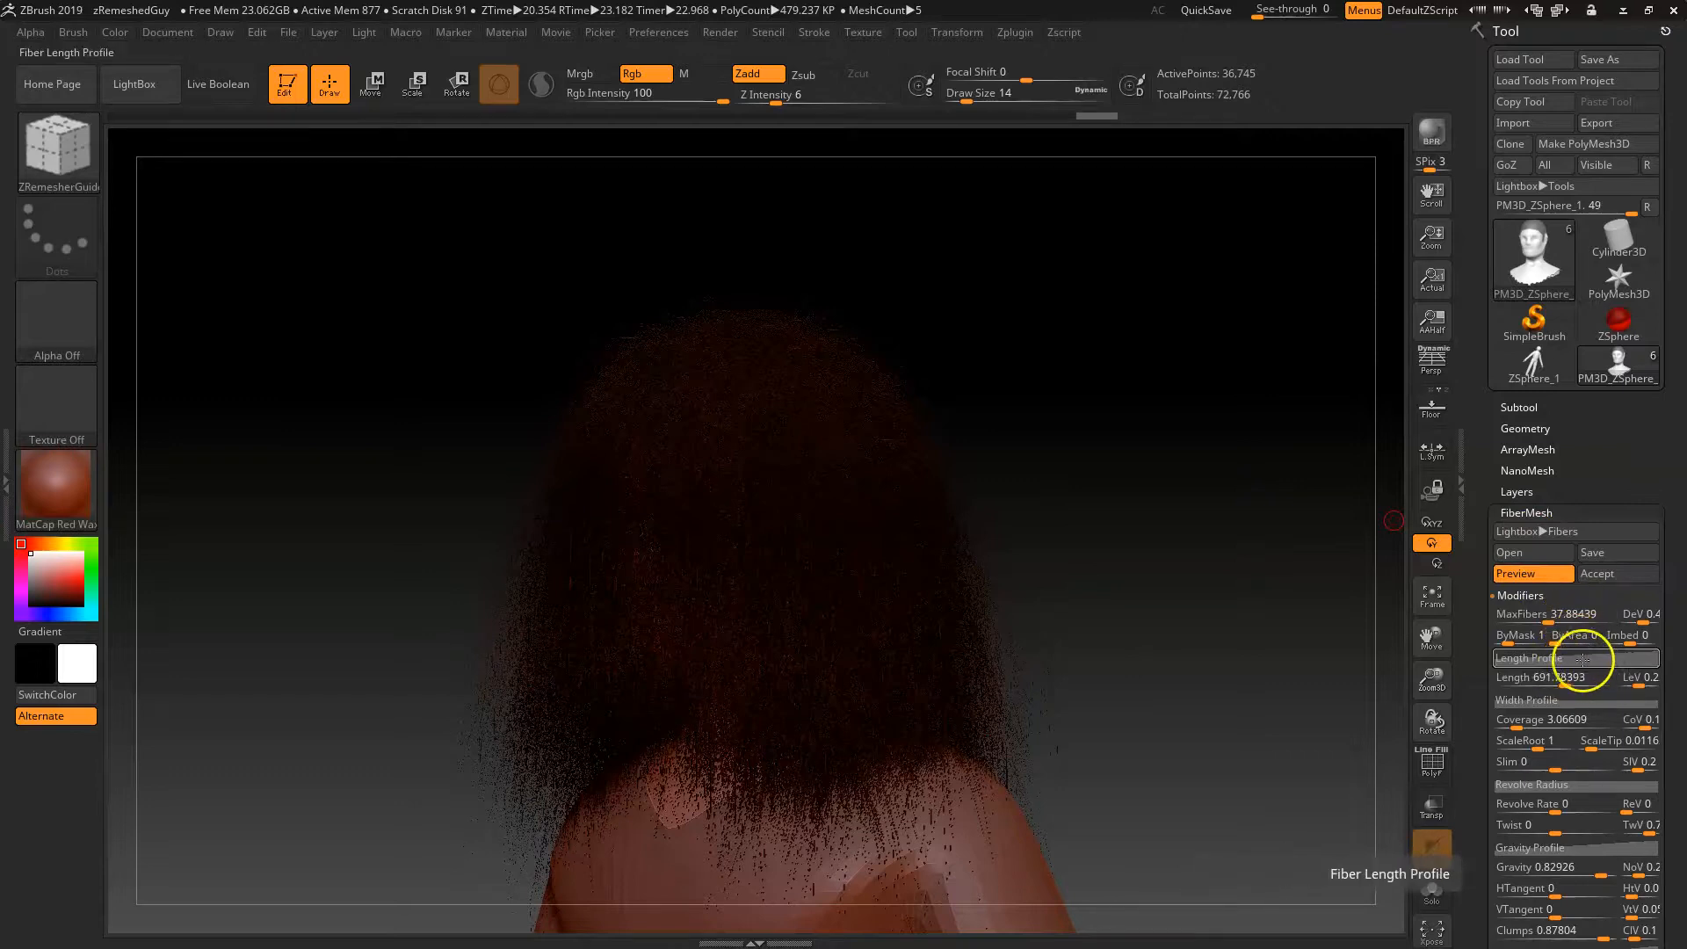
drag(1556, 682, 1524, 688)
click(1589, 574)
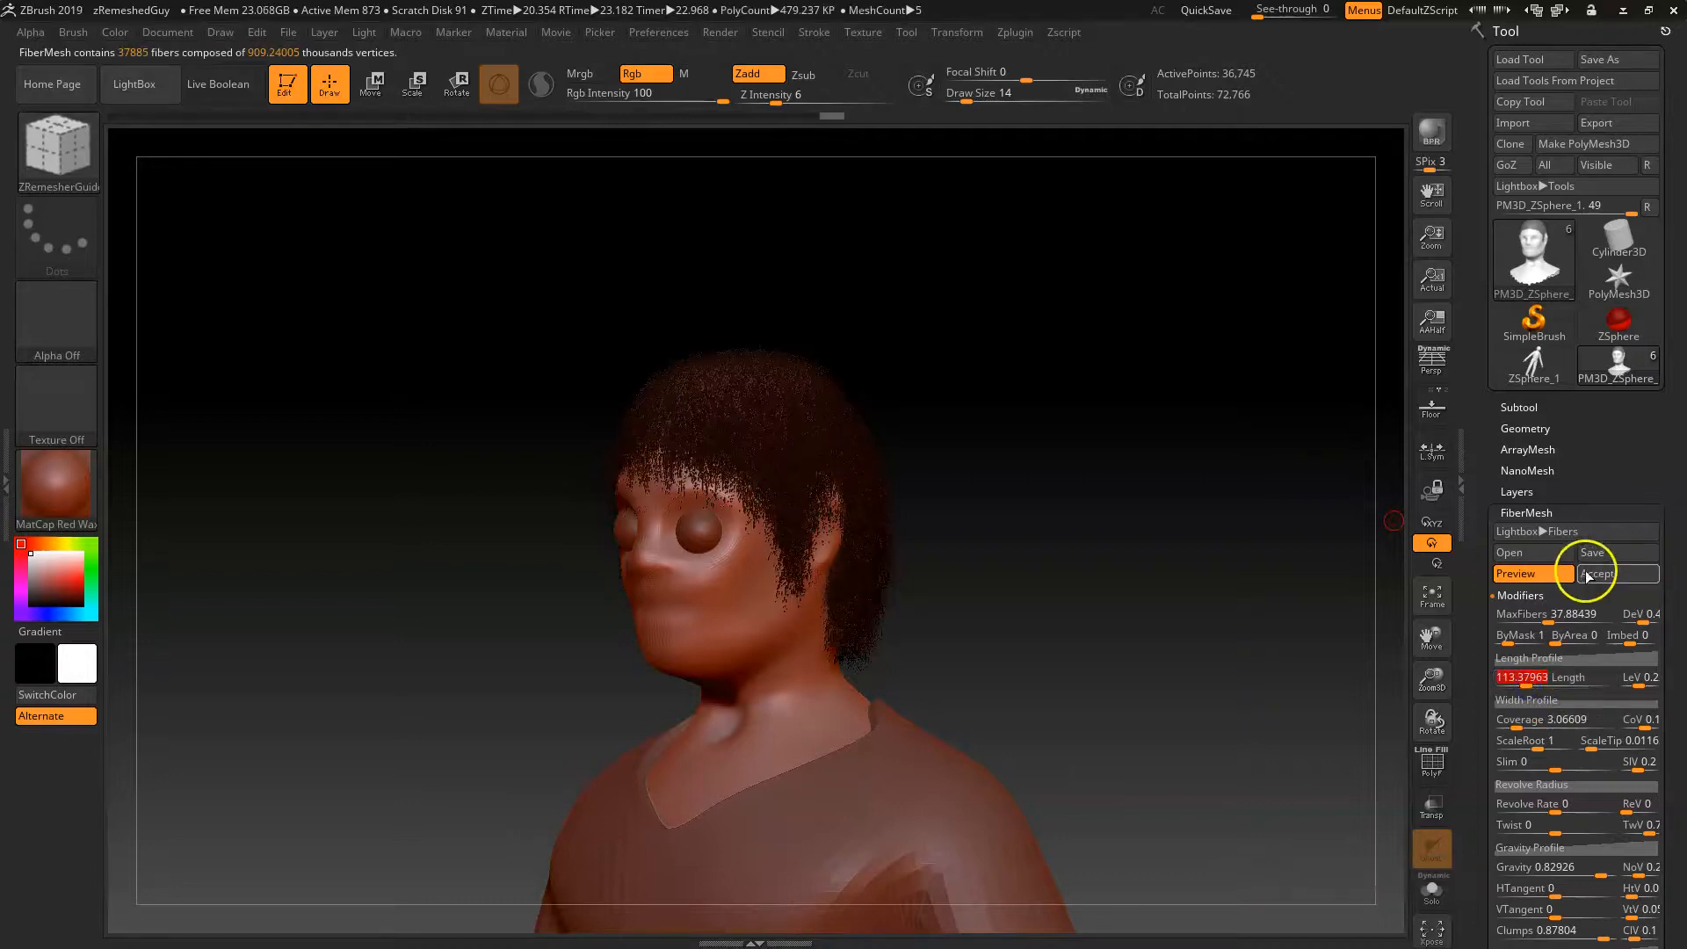
drag(1547, 615, 1562, 618)
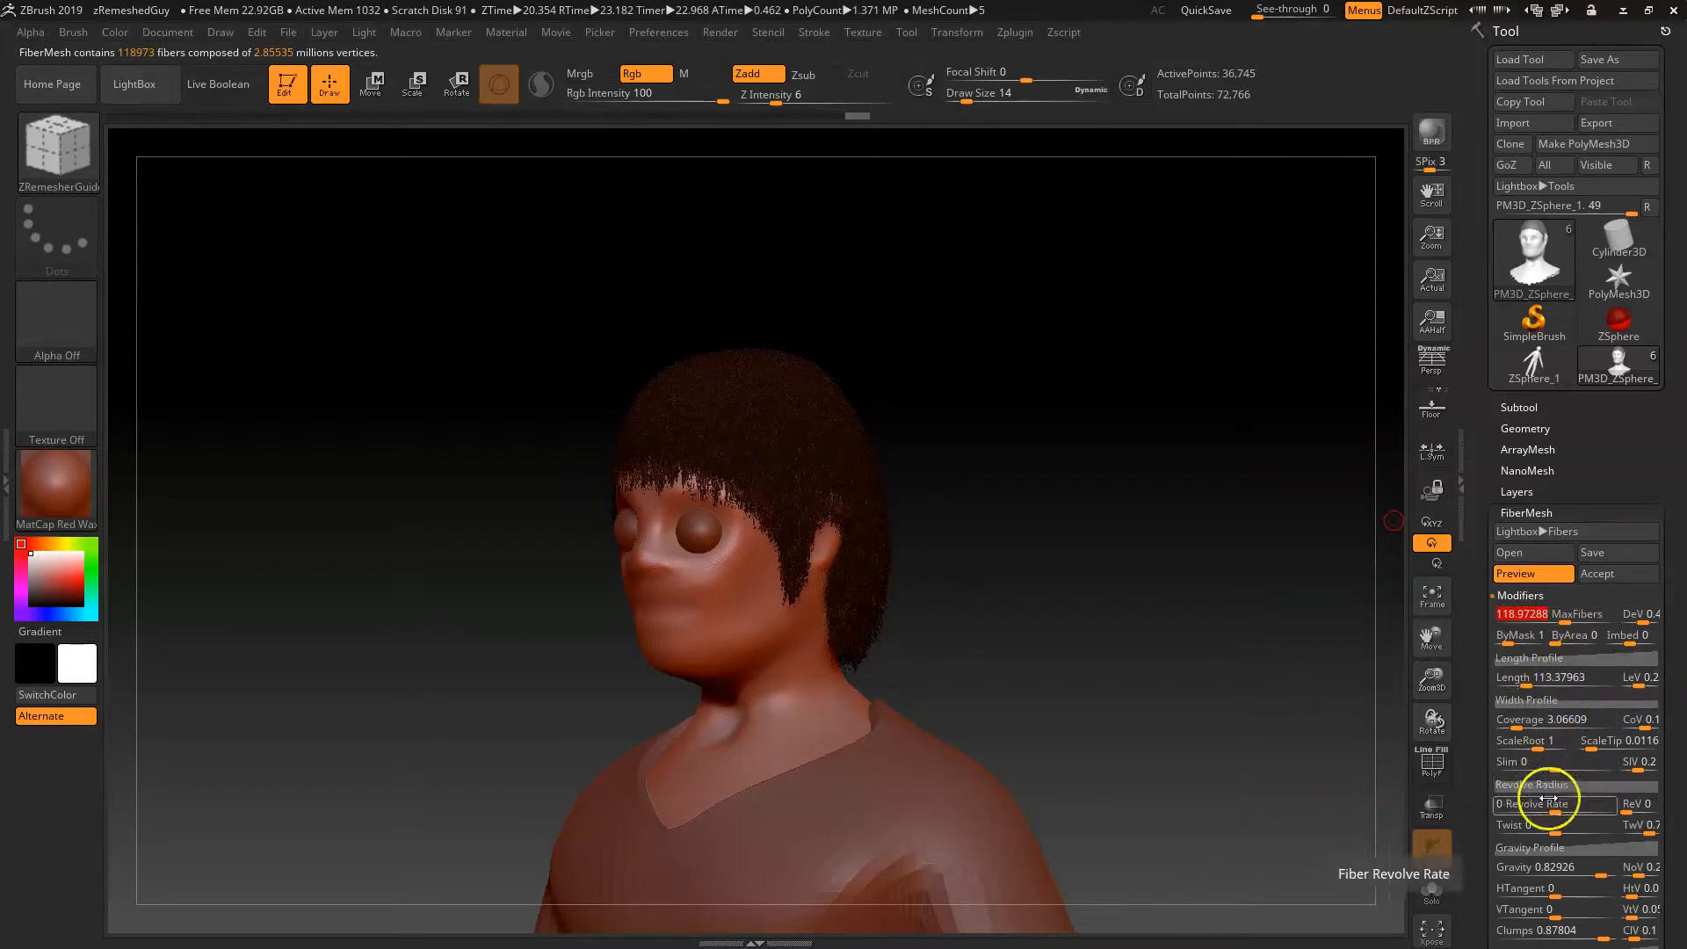
Accept the previewed hair fibers as a new subtool, with Fast Preview mode activated.
drag(1485, 777, 1484, 624)
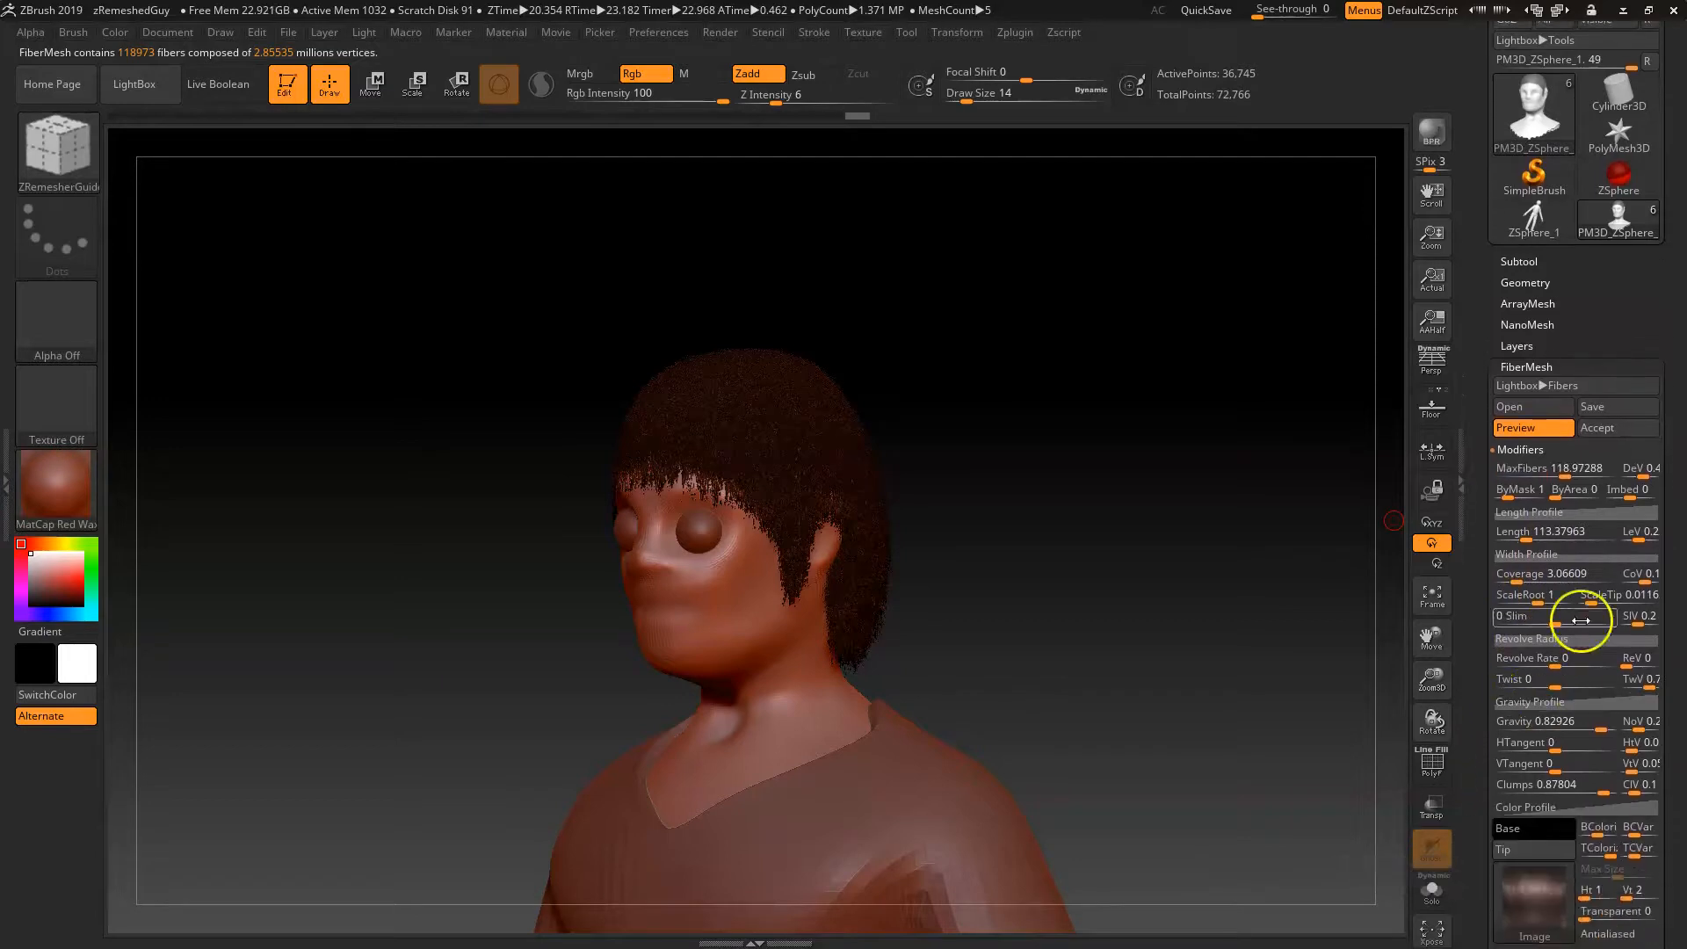
drag(1479, 776, 1481, 729)
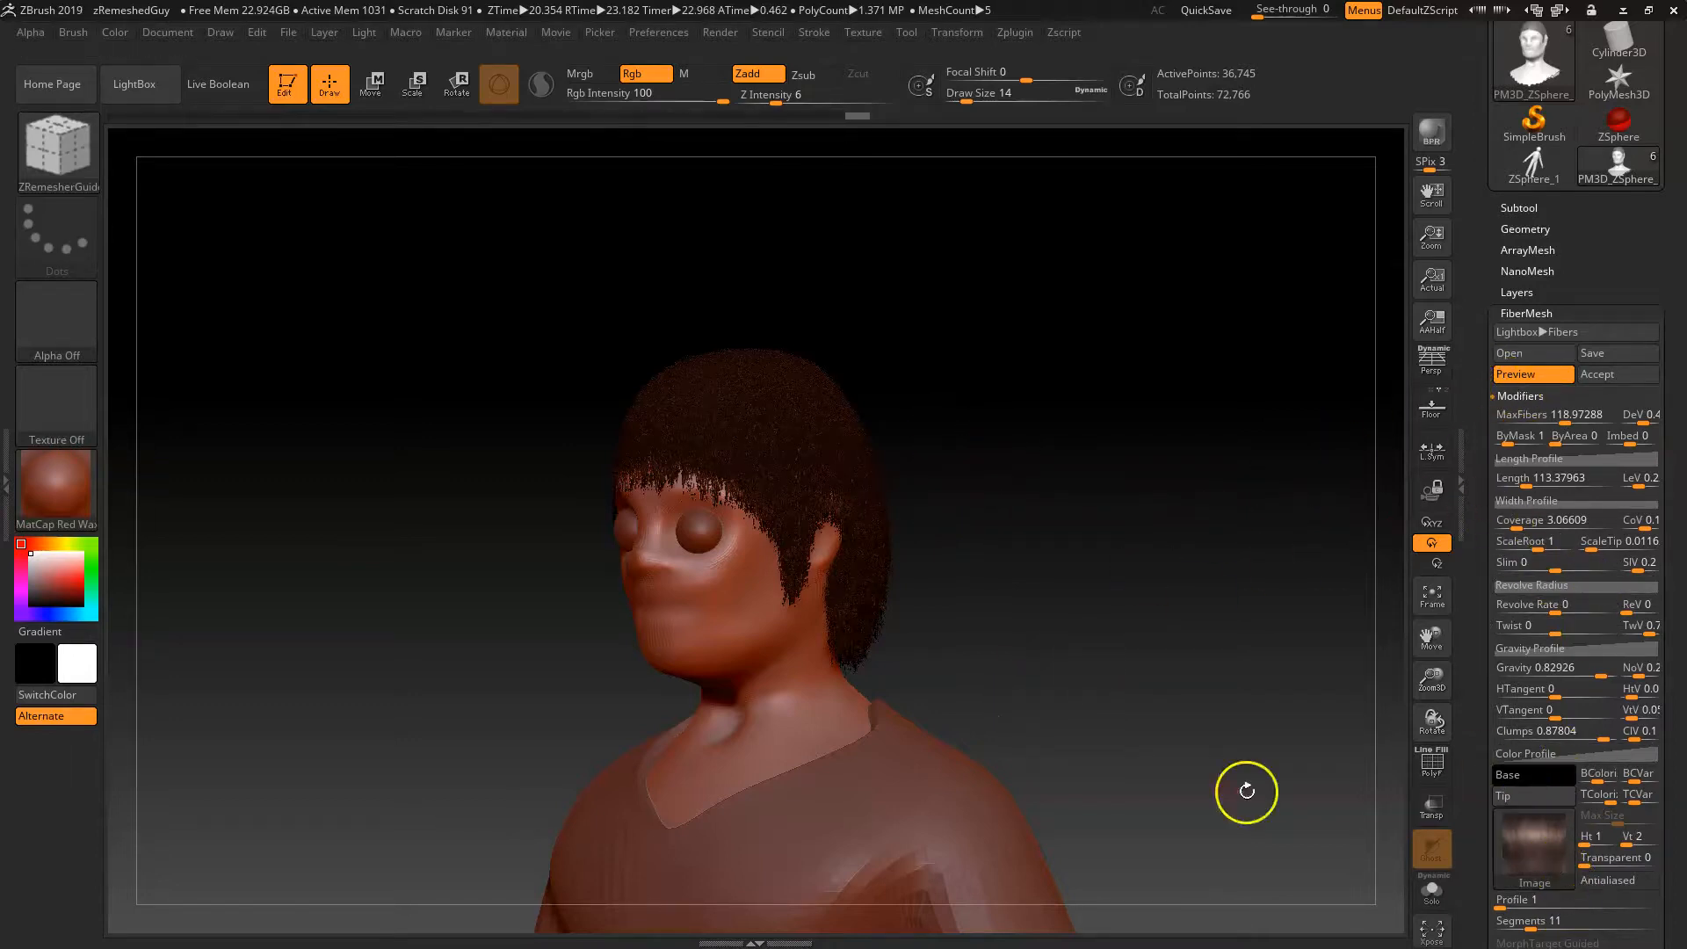
click(1636, 378)
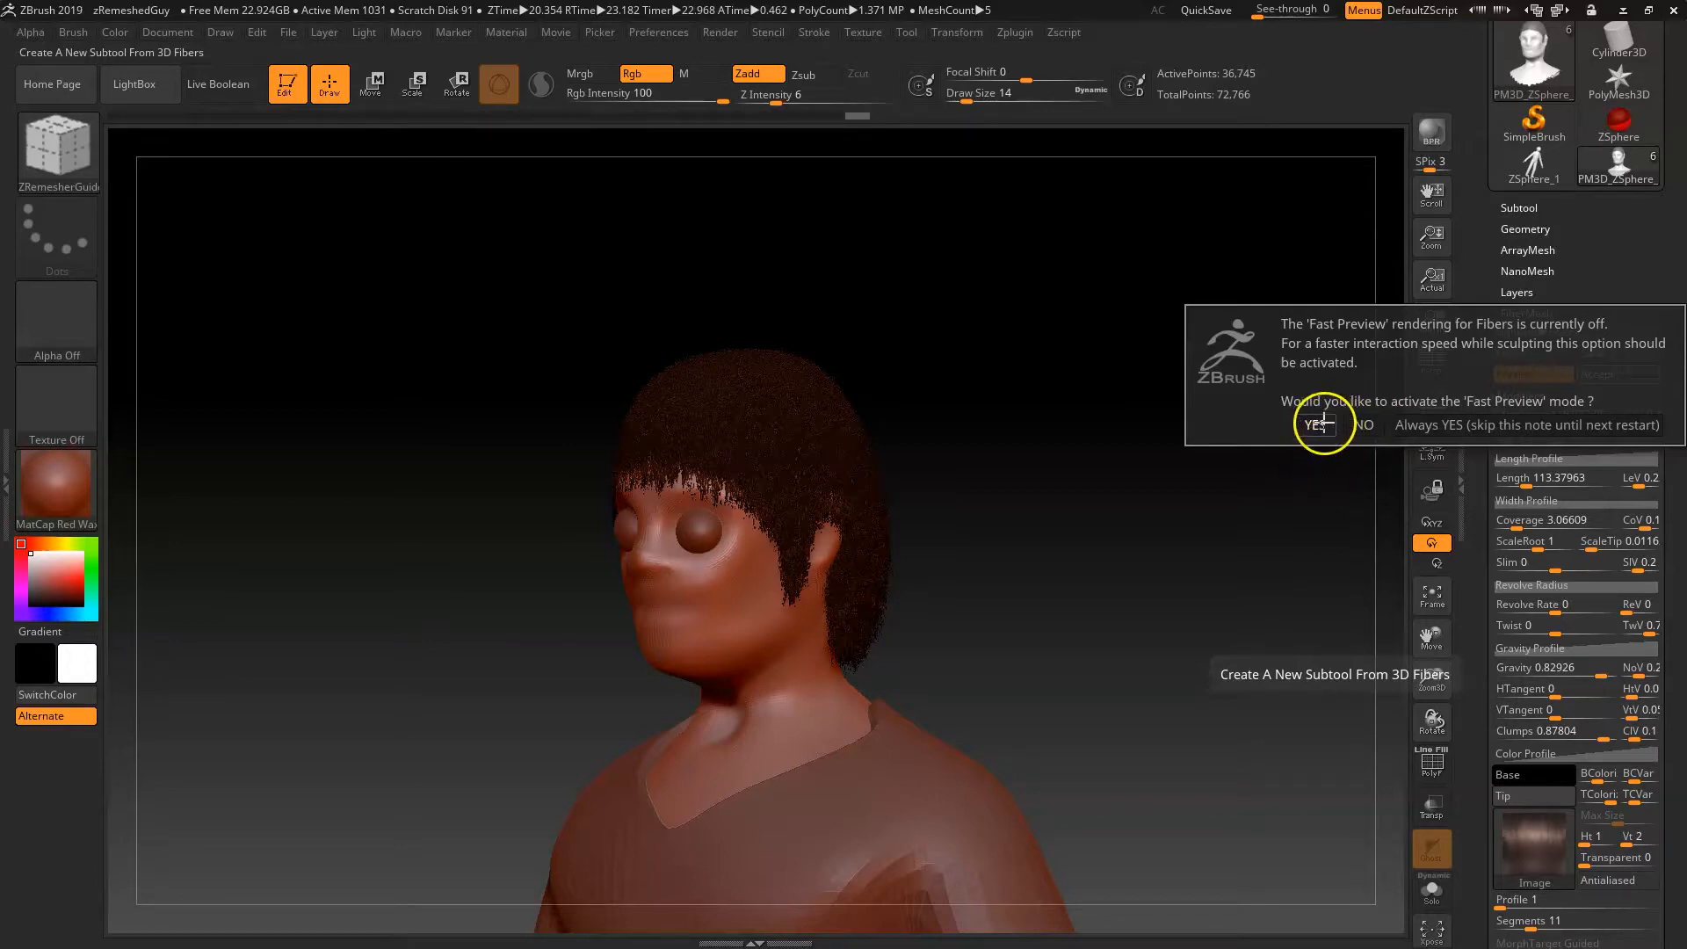
click(1317, 425)
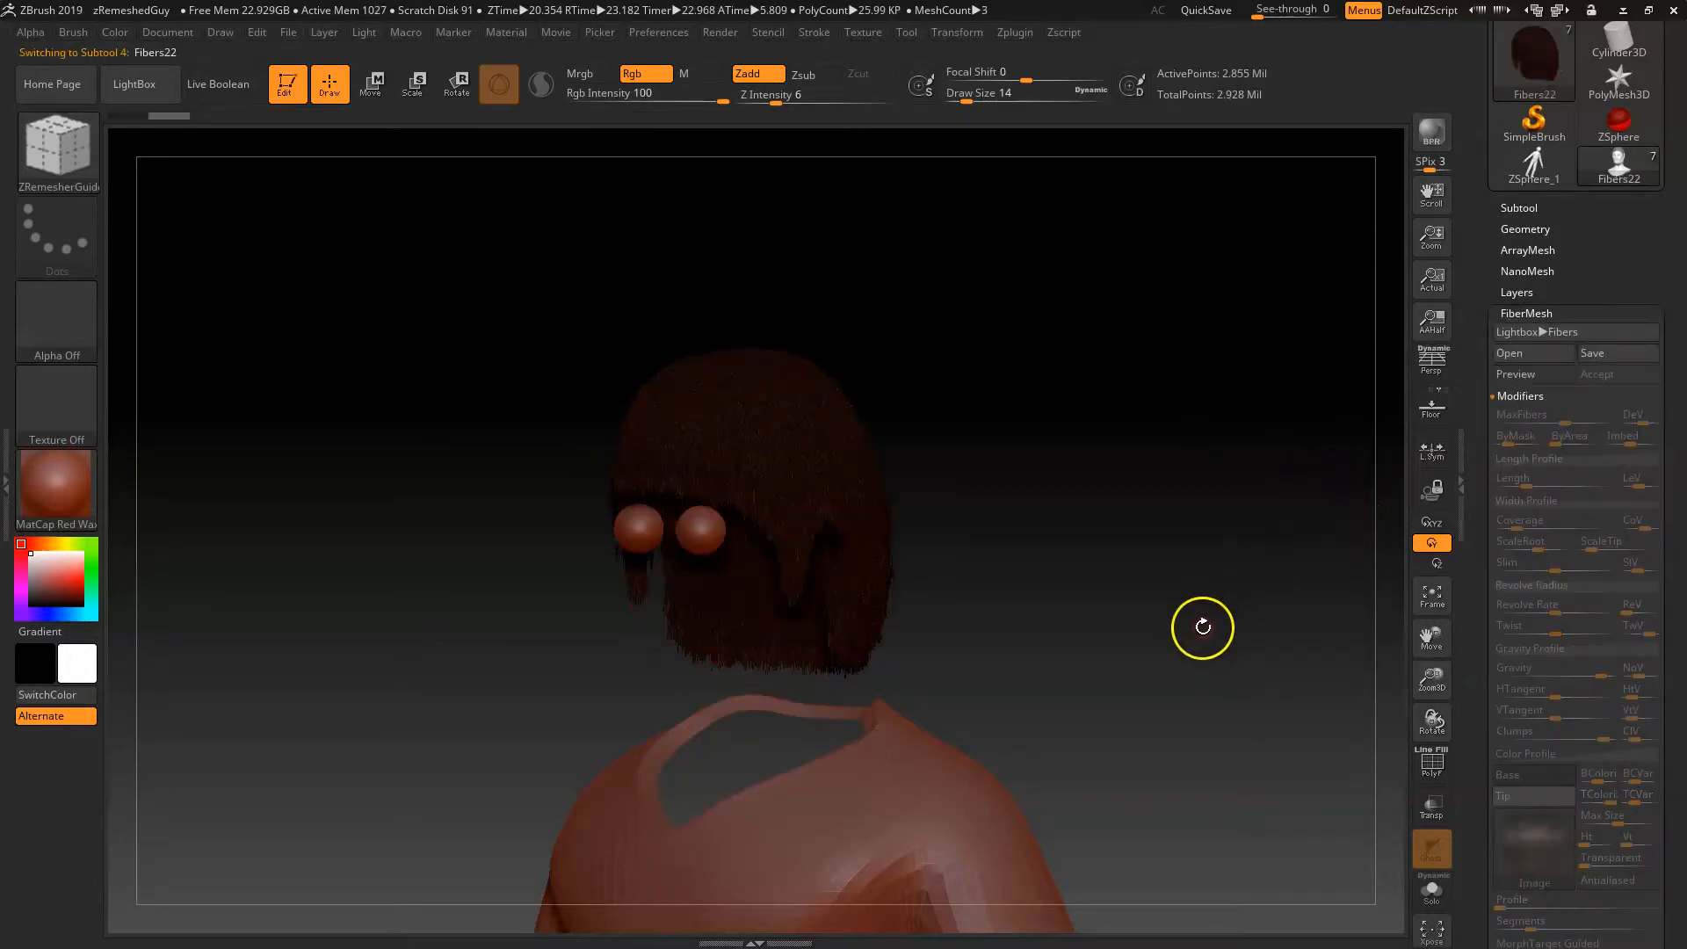
Switch between the head and hair fiber subtools, show both together, and inspect the full character from front and side.
mouse_move(1154, 624)
mouse_down()
mouse_move(1198, 632)
mouse_move(1134, 647)
mouse_move(1177, 630)
mouse_up()
click(1525, 207)
click(1522, 295)
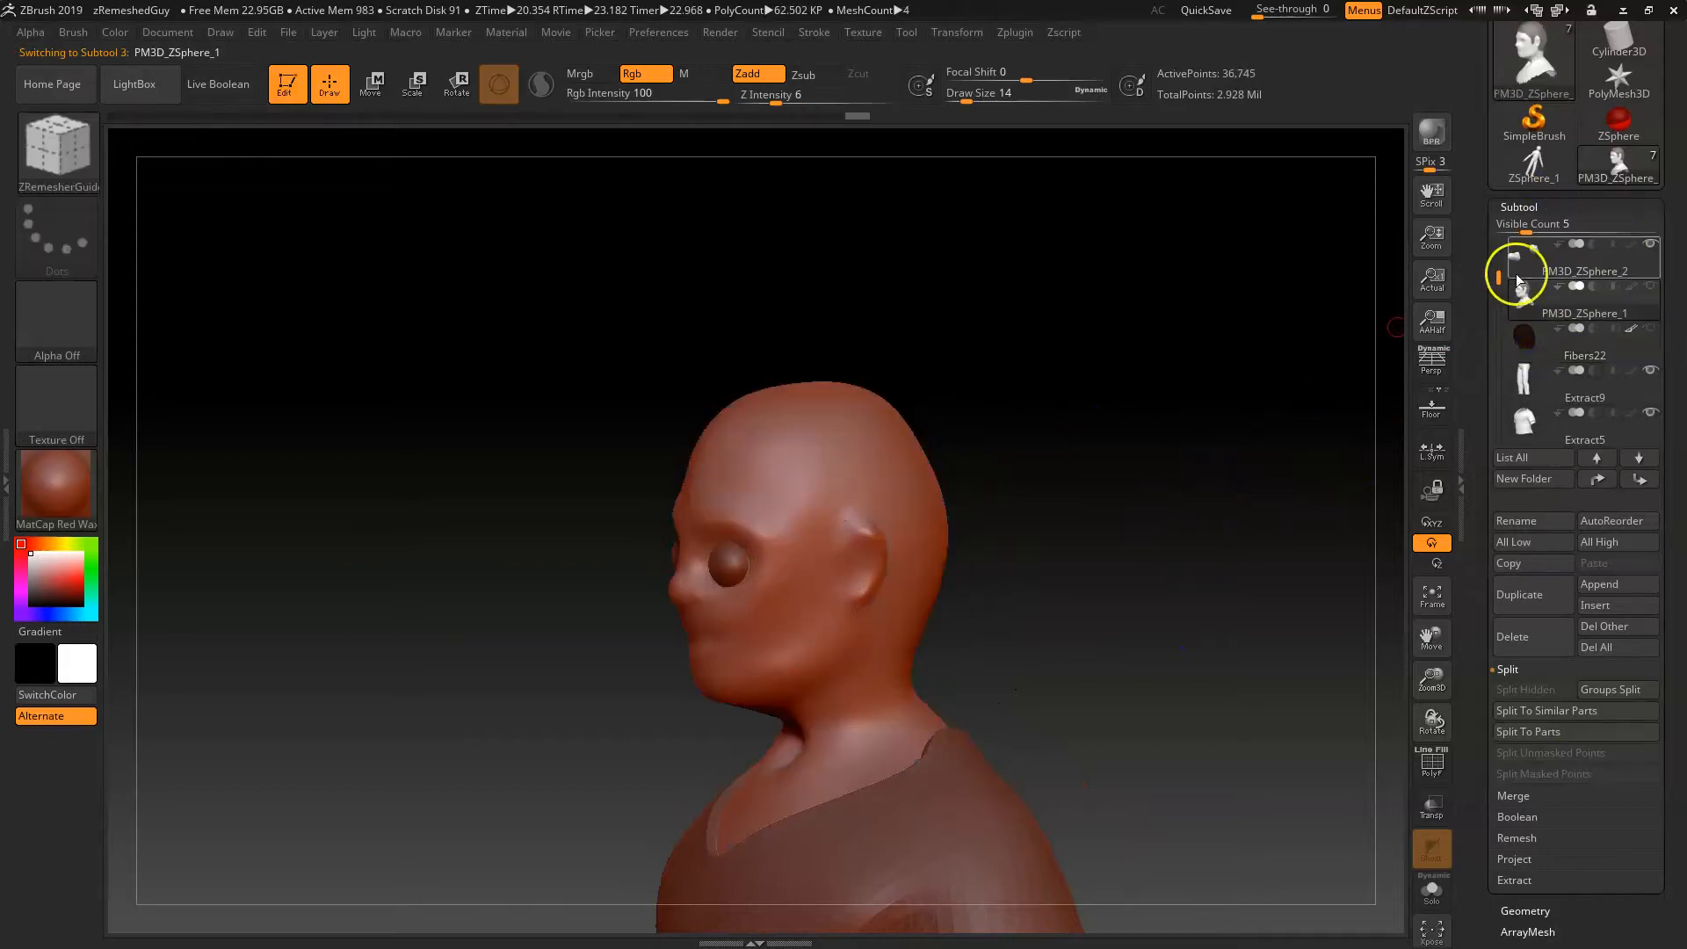
click(1529, 338)
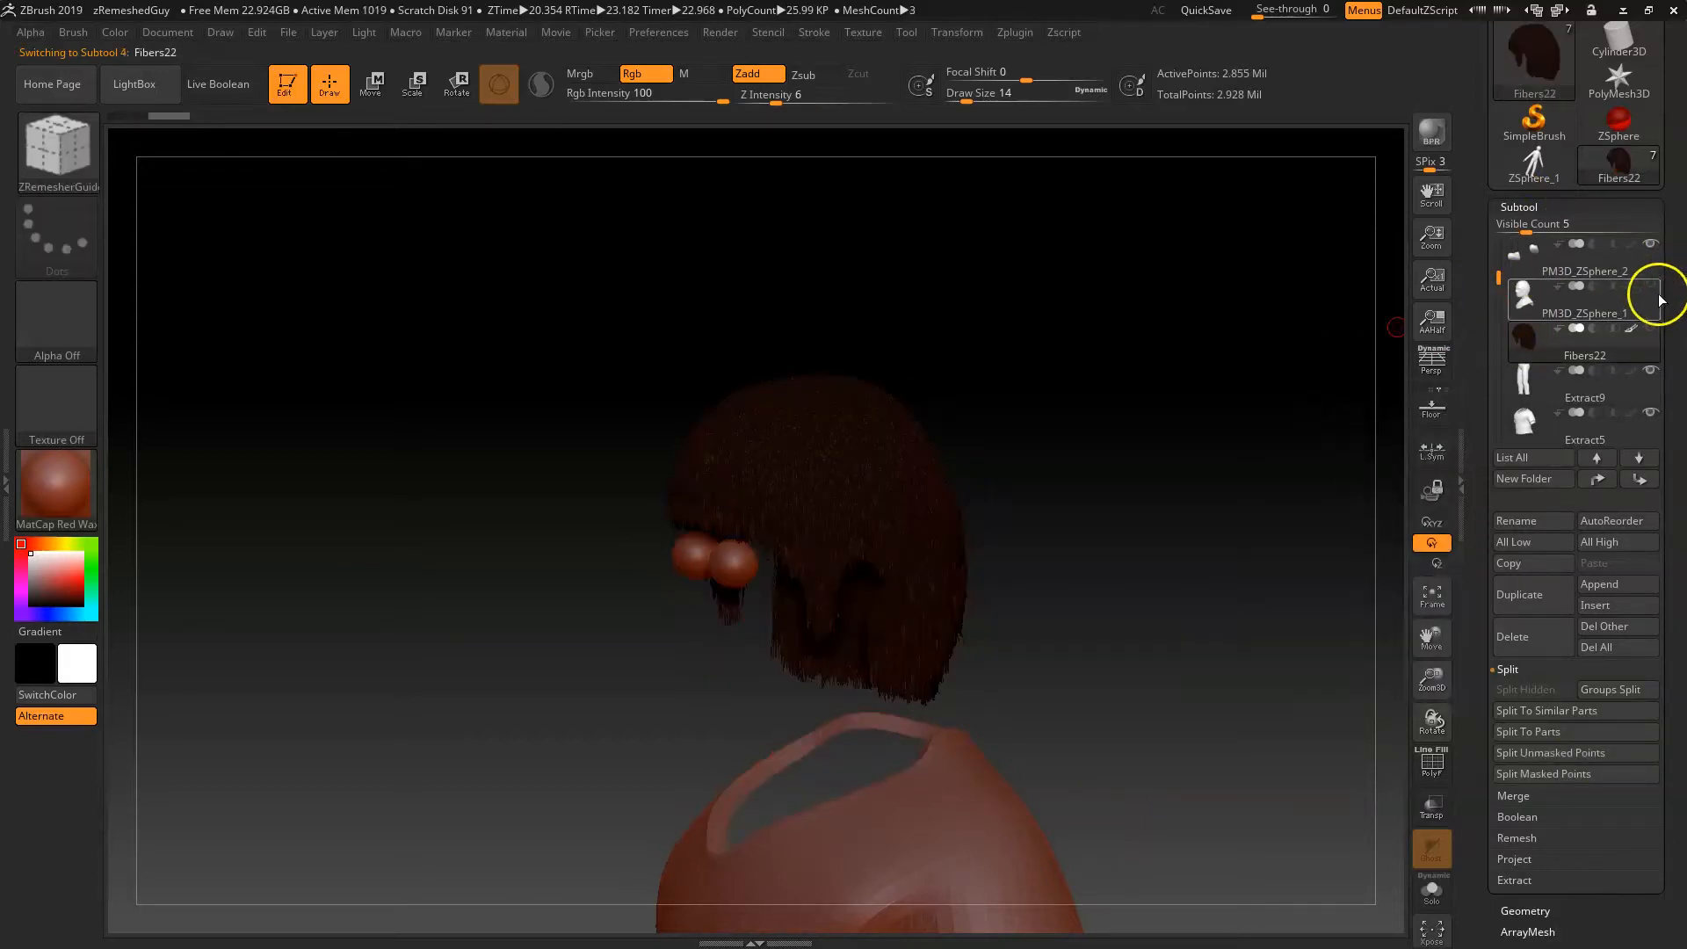
click(1659, 300)
drag(1122, 539, 1083, 545)
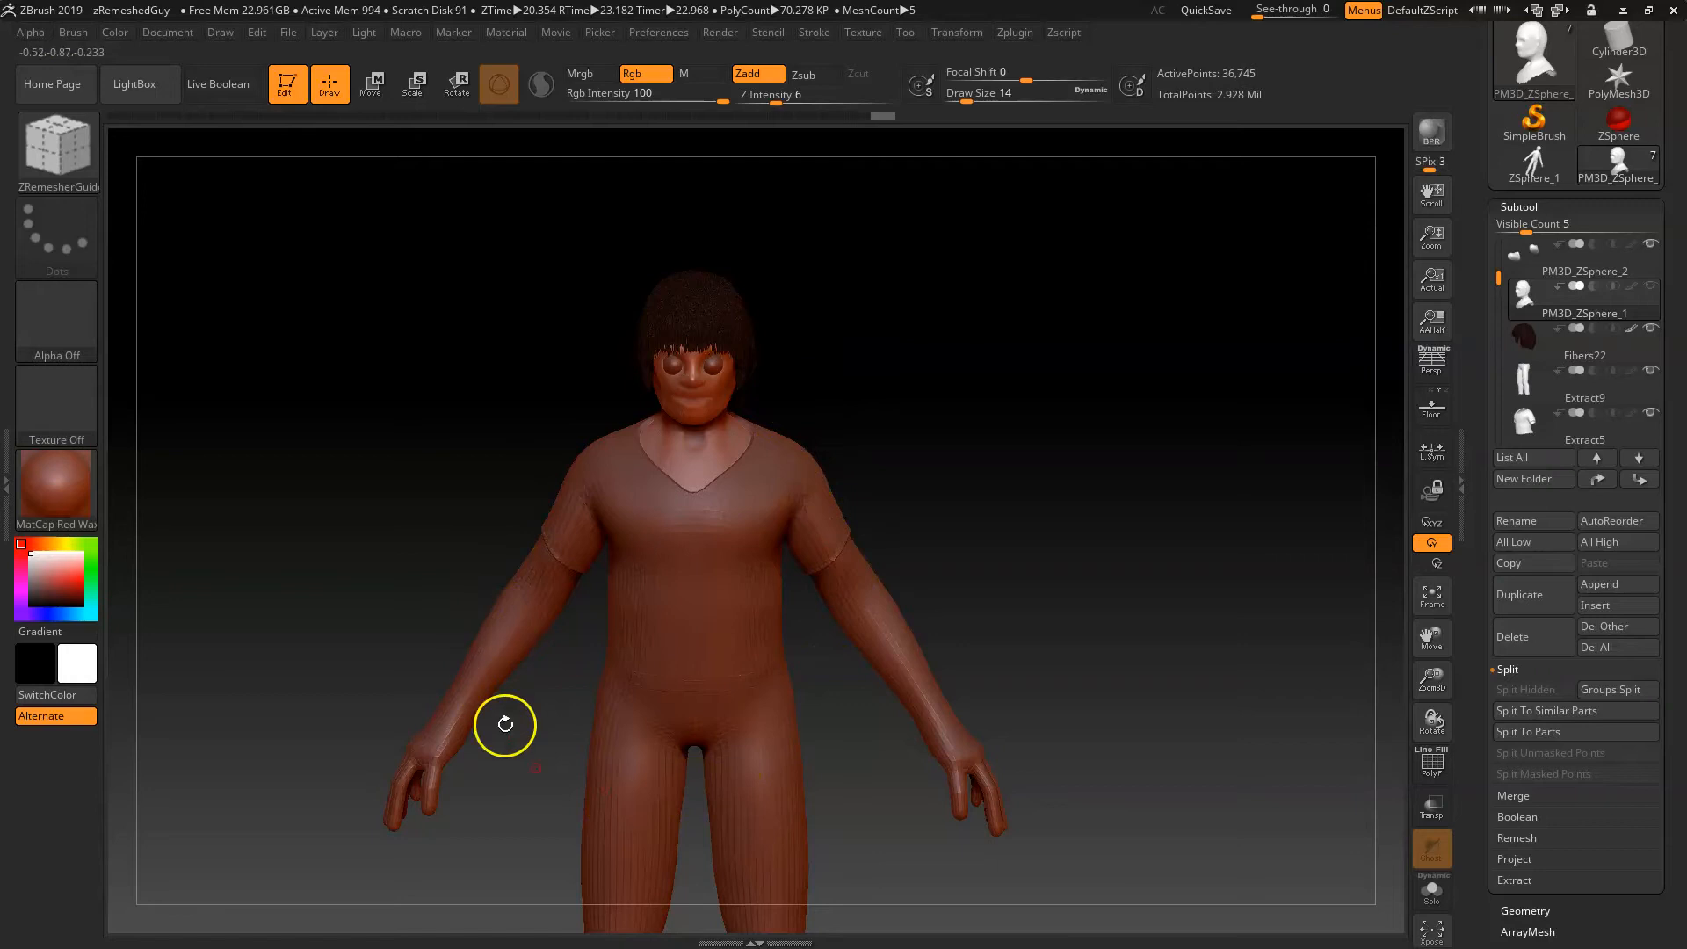
drag(1129, 634, 1093, 616)
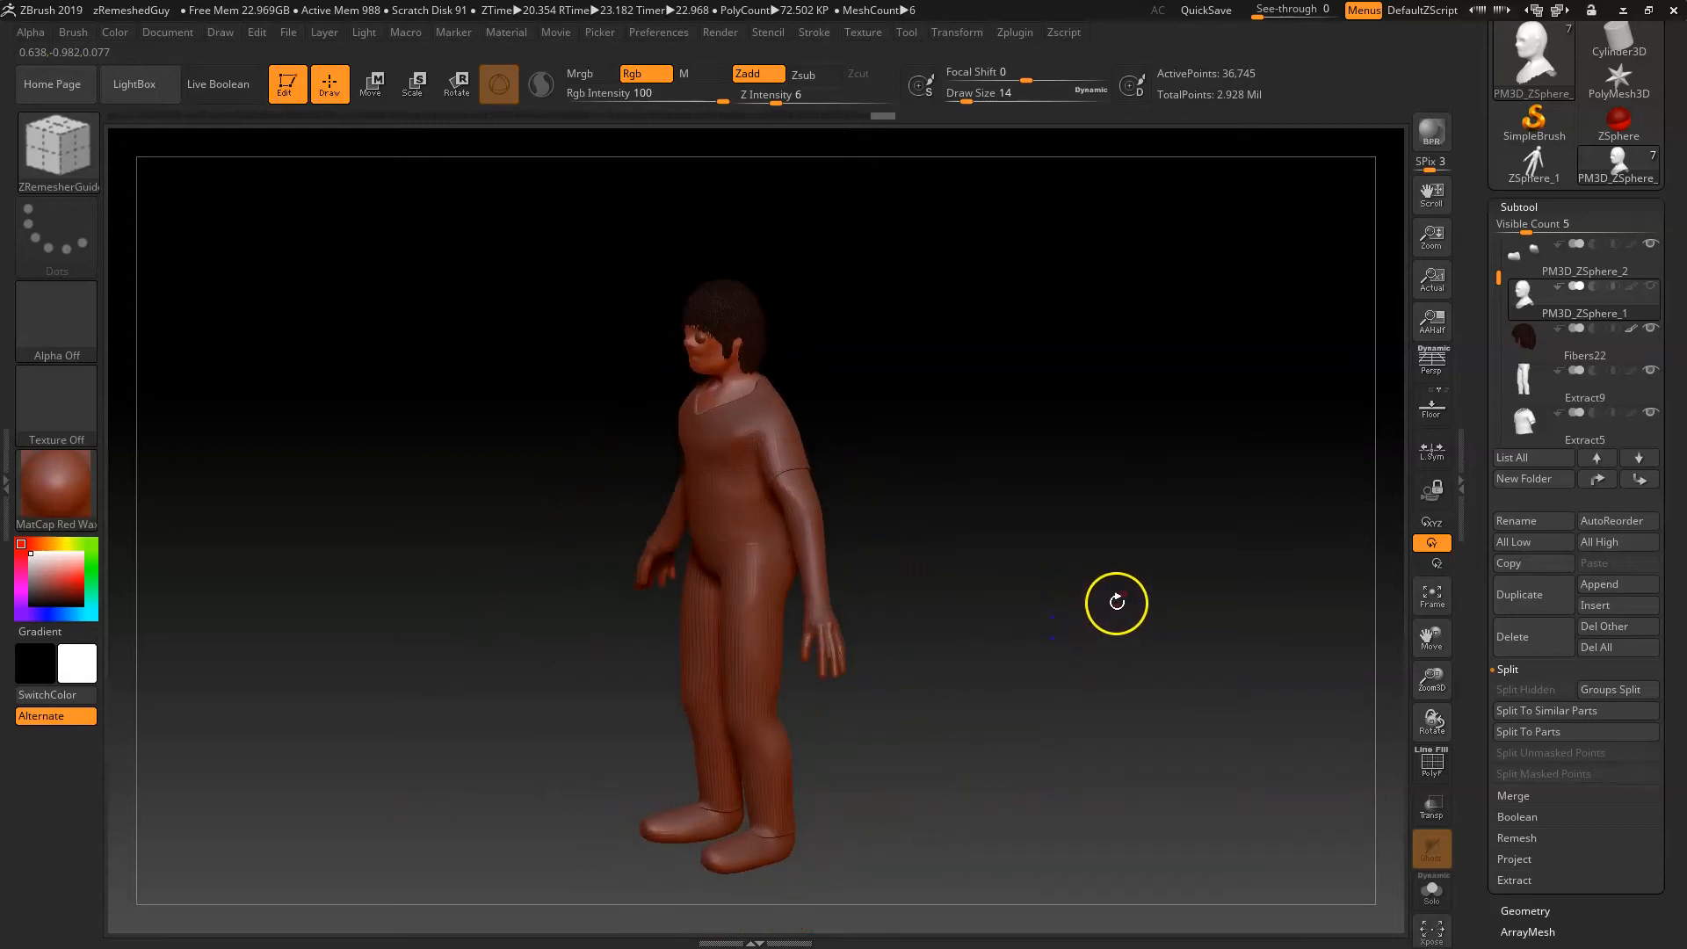